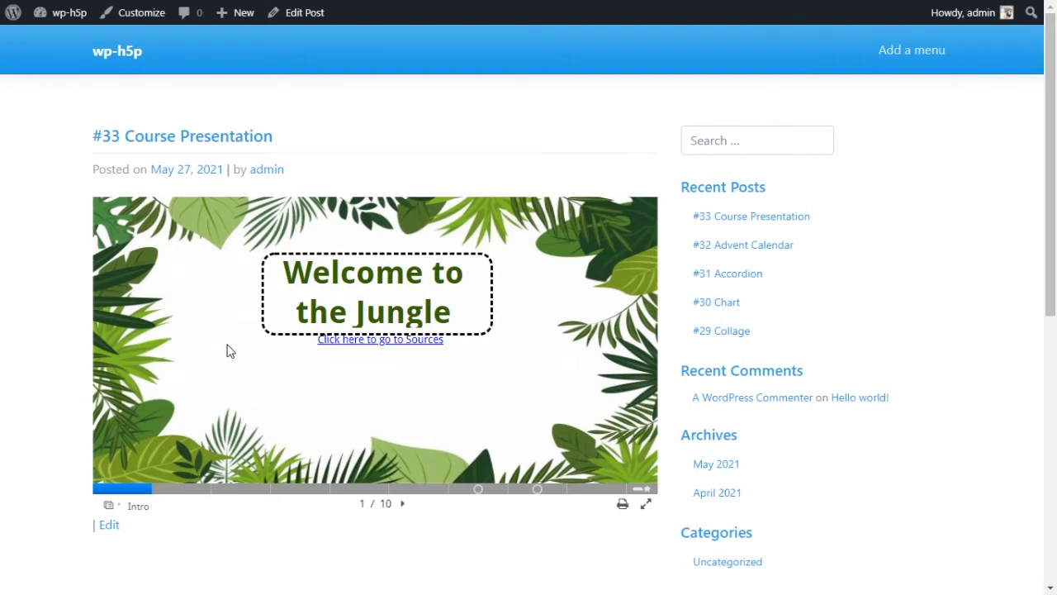
Advance to the animal menu slide and follow its elephant, giraffe and lion picture links in turn, returning to the menu between them.
left_click(402, 504)
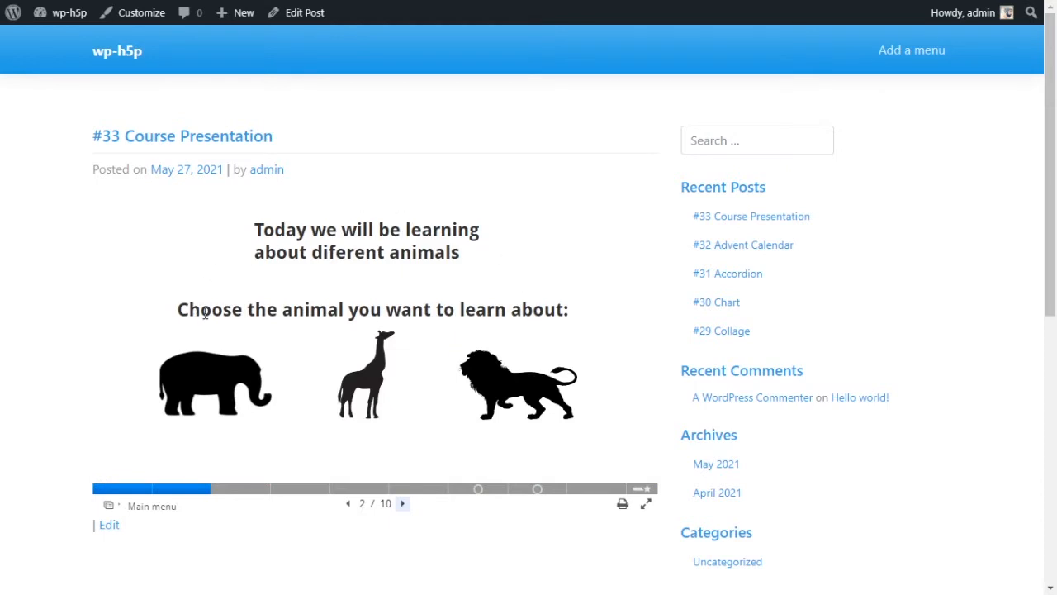
left_click_drag(205, 312, 423, 306)
left_click(423, 305)
left_click(219, 400)
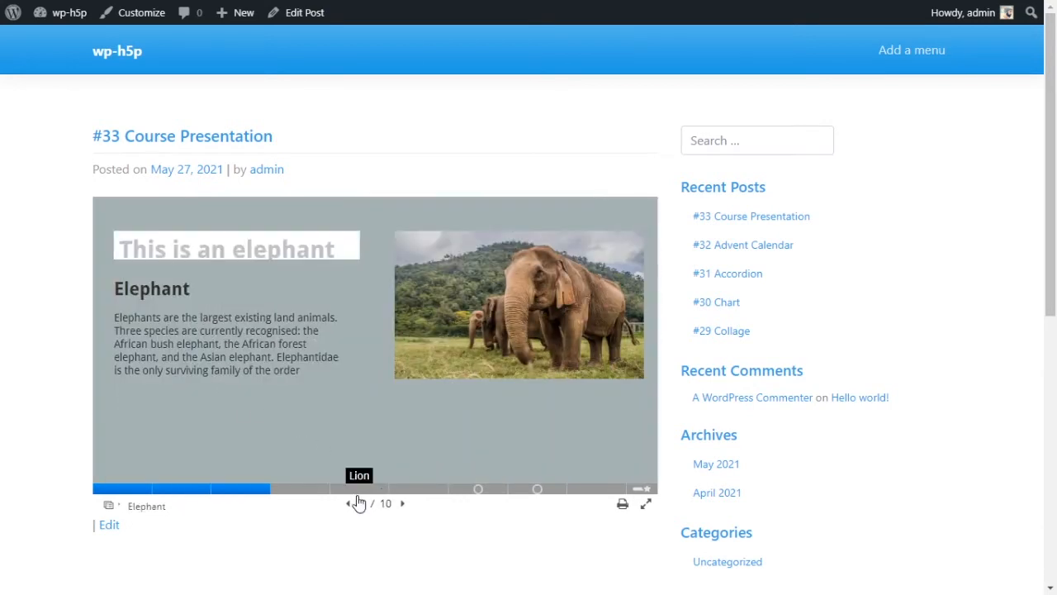
left_click(354, 505)
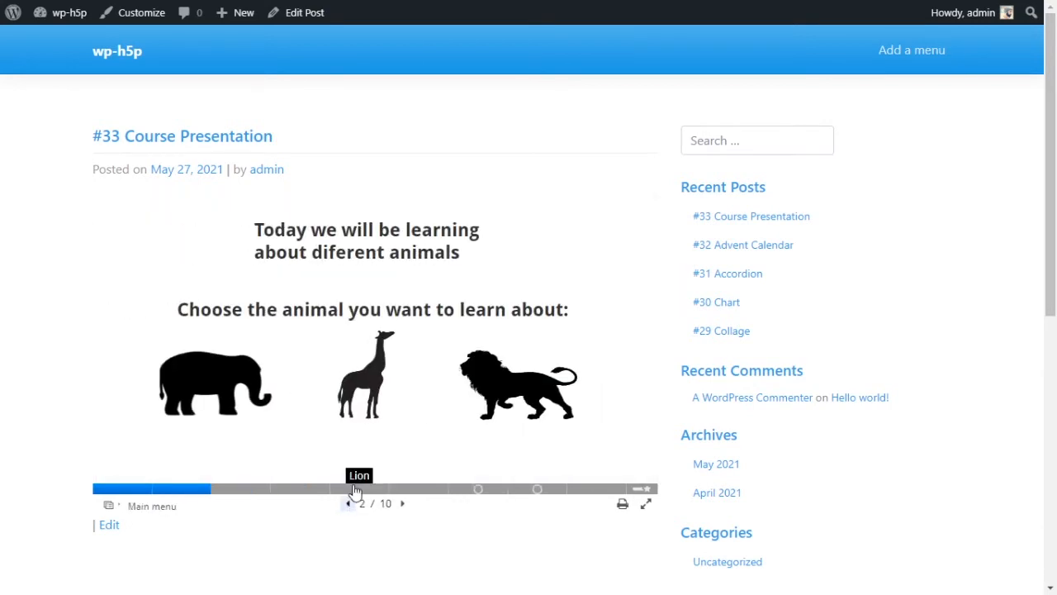
left_click(355, 380)
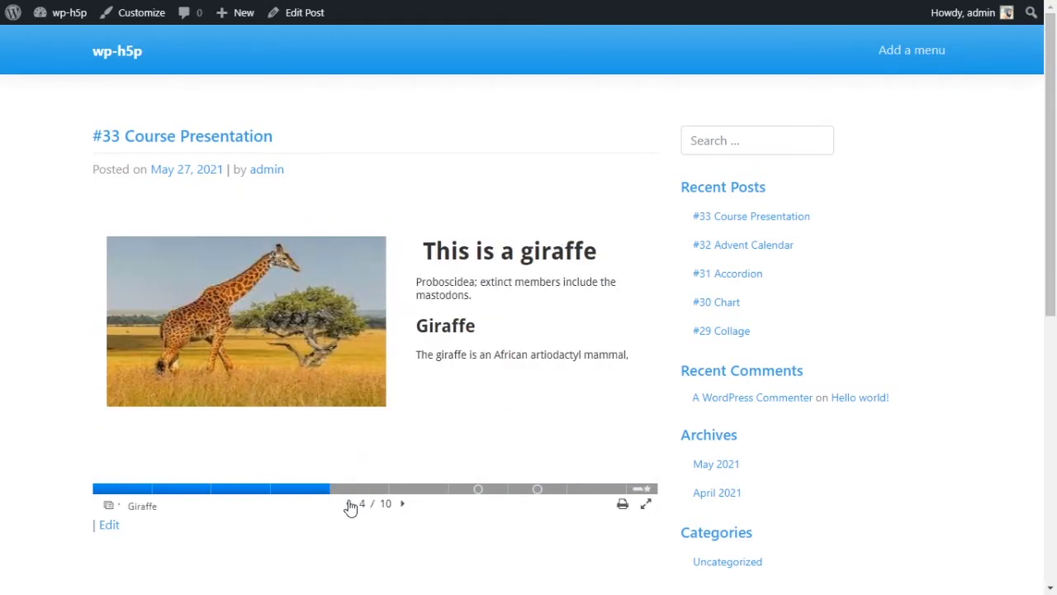
left_click(348, 505)
left_click(348, 505)
left_click(500, 389)
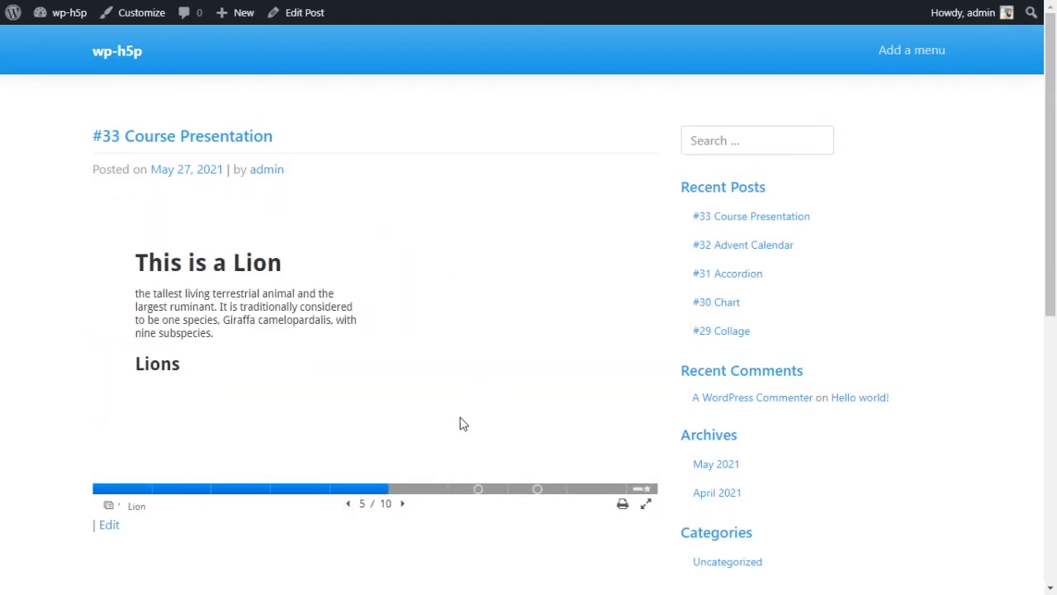
Review the text and media on the elephant, giraffe and lion slides in order, including the embedded lion video.
left_click(348, 504)
left_click(347, 503)
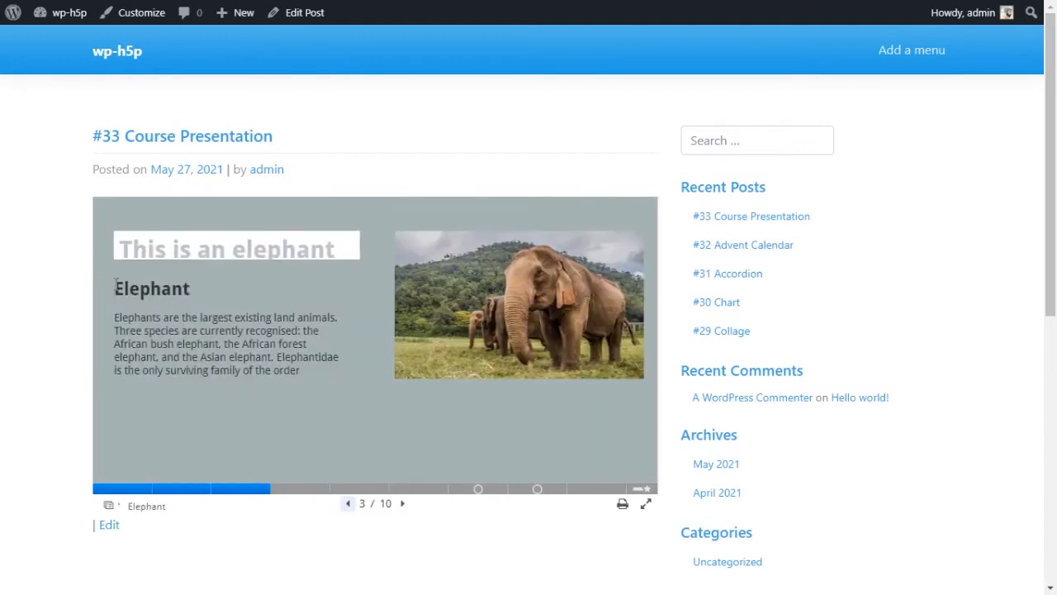
left_click_drag(116, 285, 313, 368)
left_click(314, 369)
left_click(407, 510)
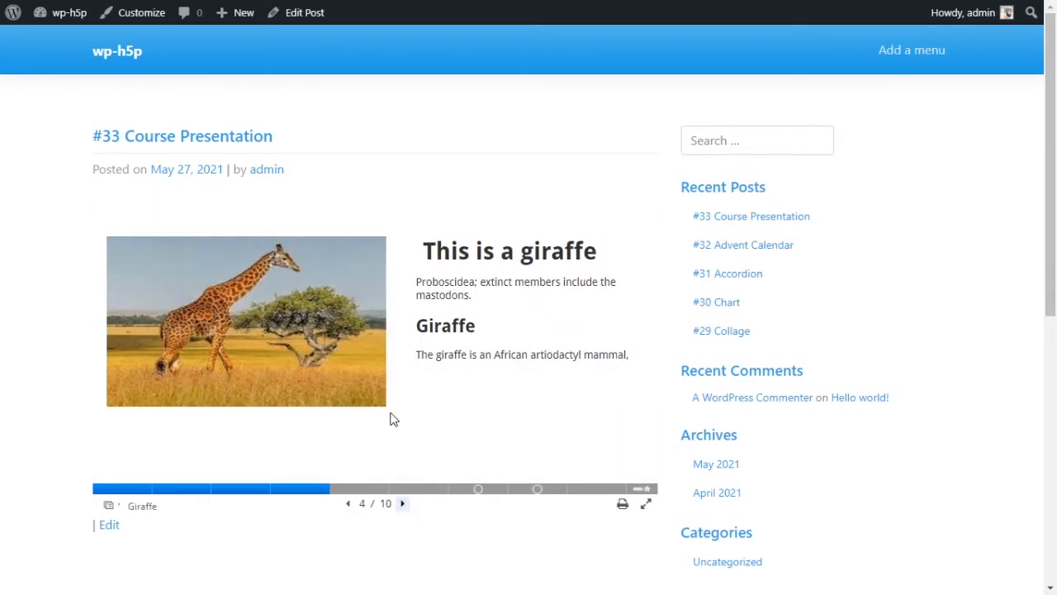
left_click(402, 506)
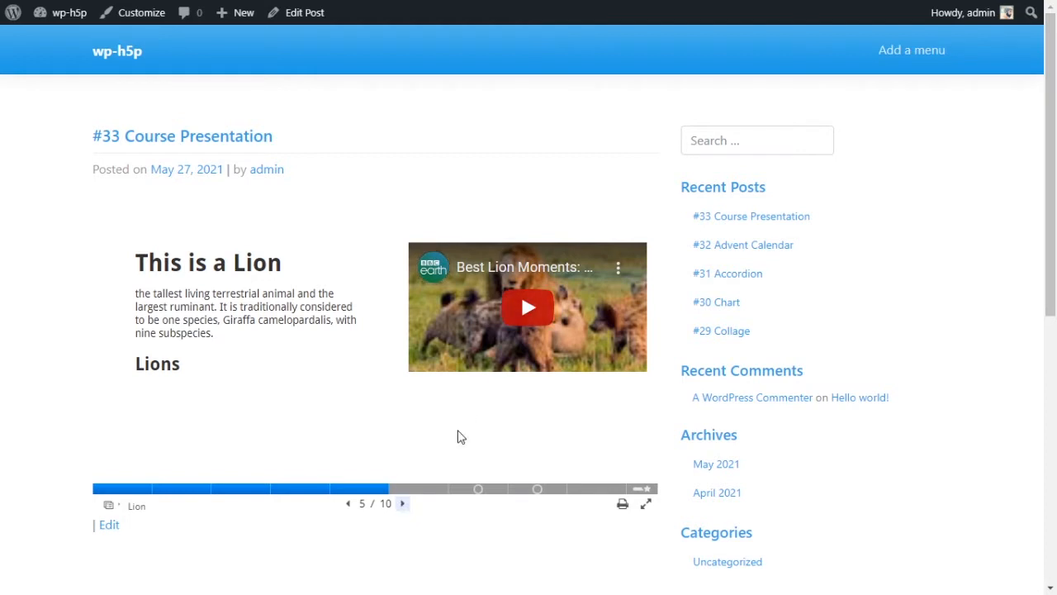
left_click(400, 507)
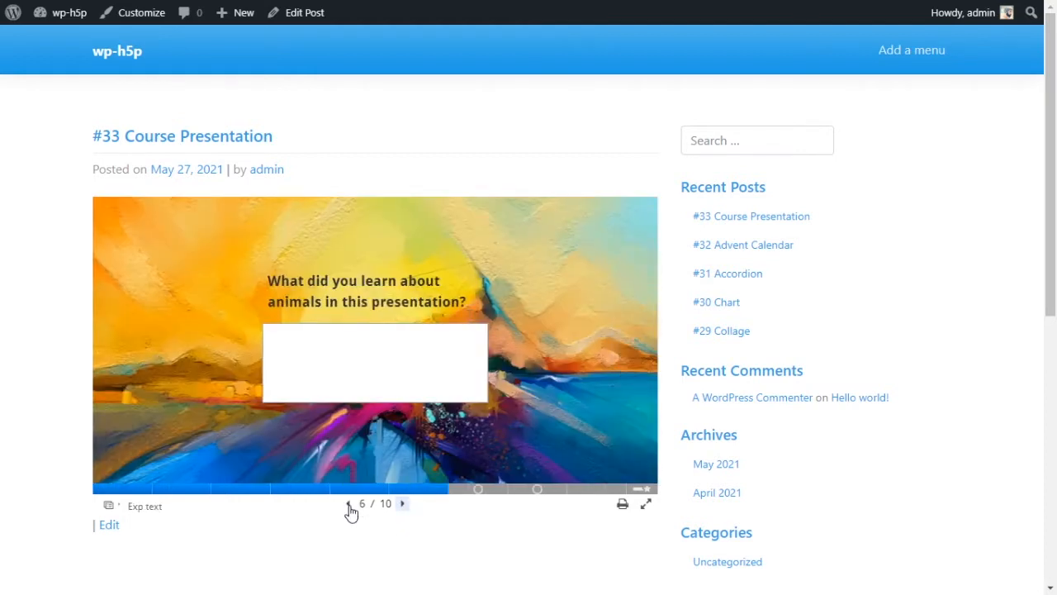
left_click(348, 505)
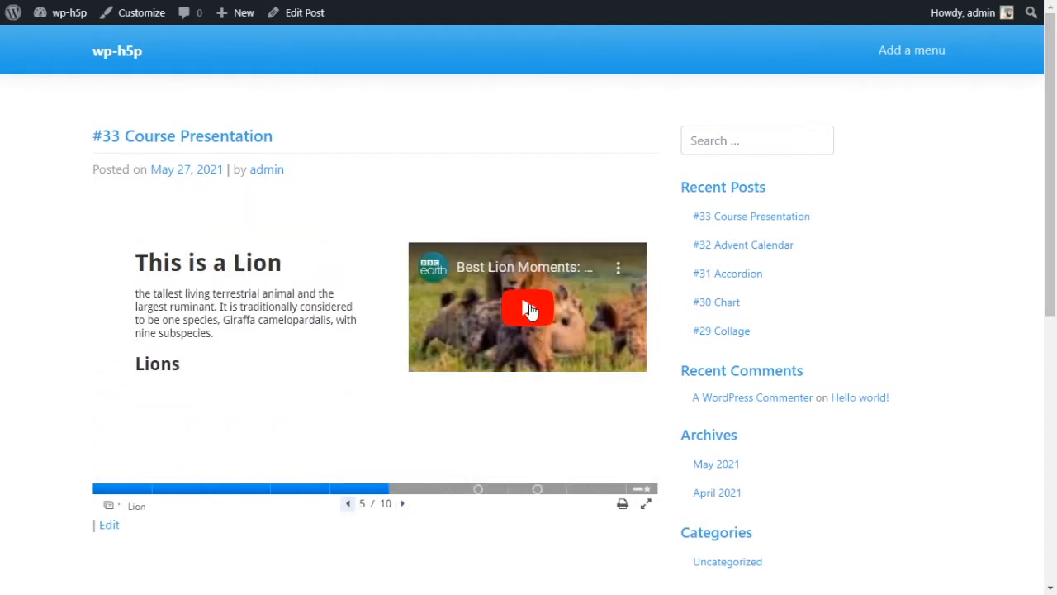
Examine the open-question slide on animals, and compare how the text runs across the elephant, giraffe and lion slides.
left_click(404, 504)
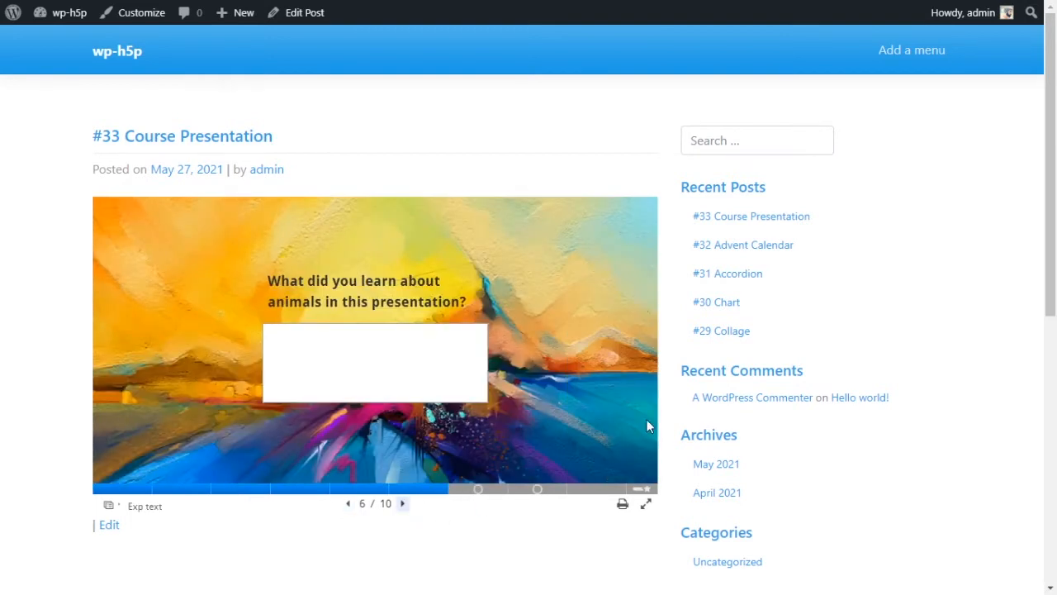
left_click(437, 379)
left_click(348, 504)
left_click(348, 504)
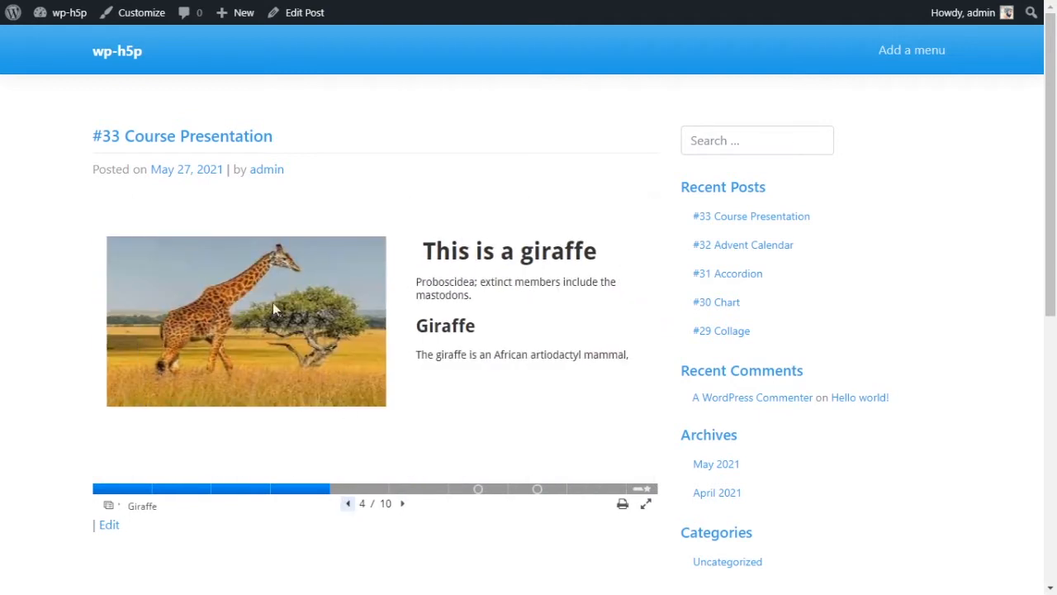
left_click_drag(416, 322, 493, 355)
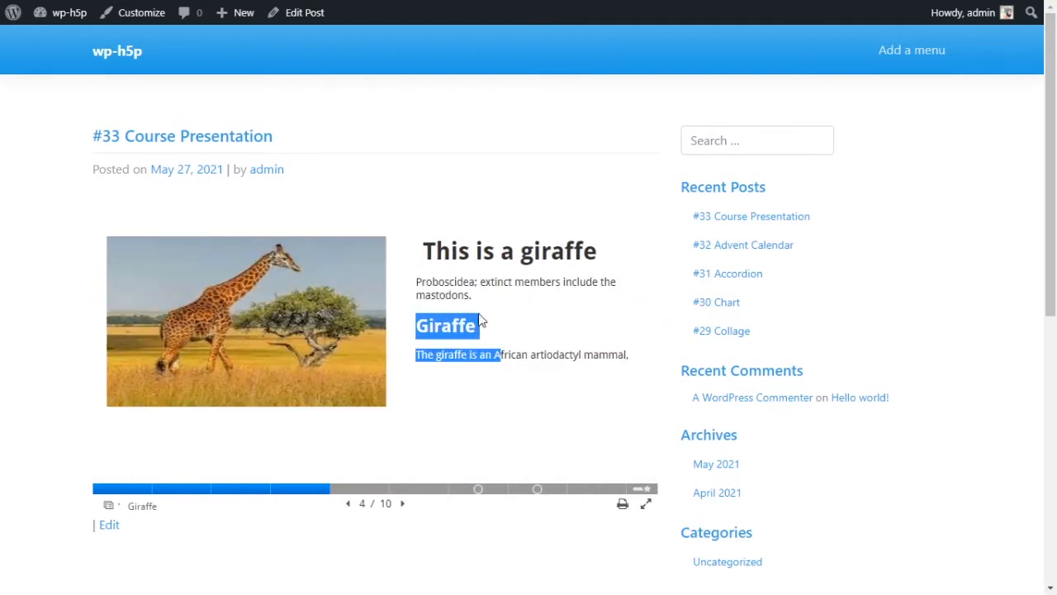
left_click(453, 286)
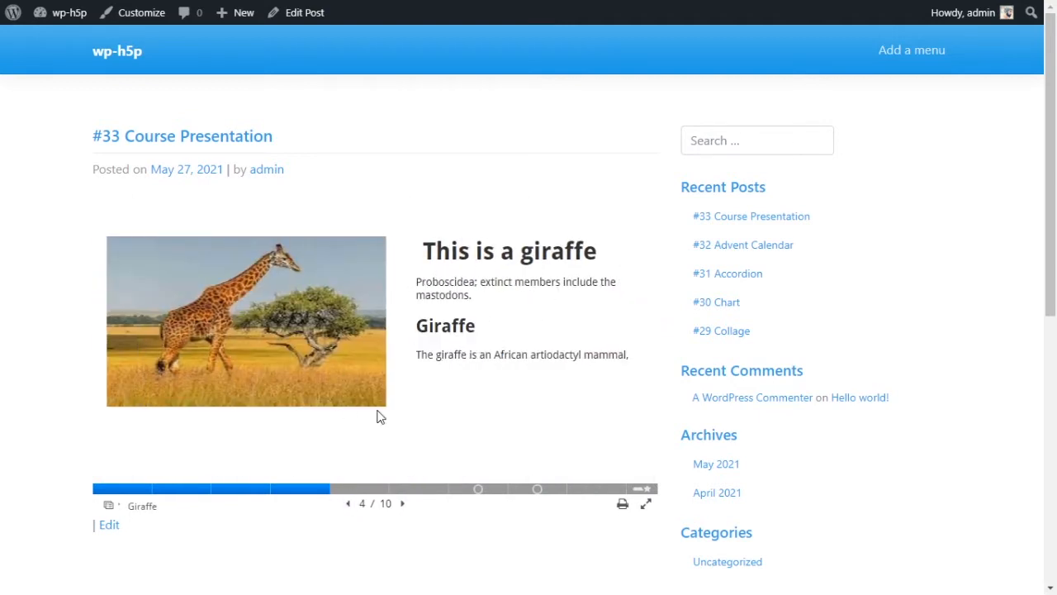
left_click(347, 504)
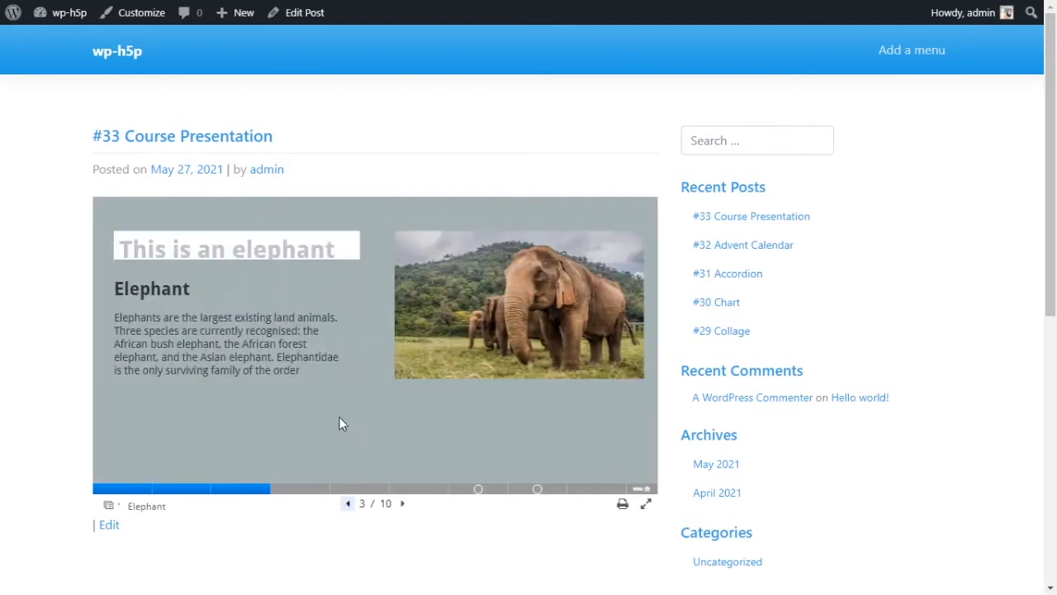
left_click(403, 503)
left_click(403, 504)
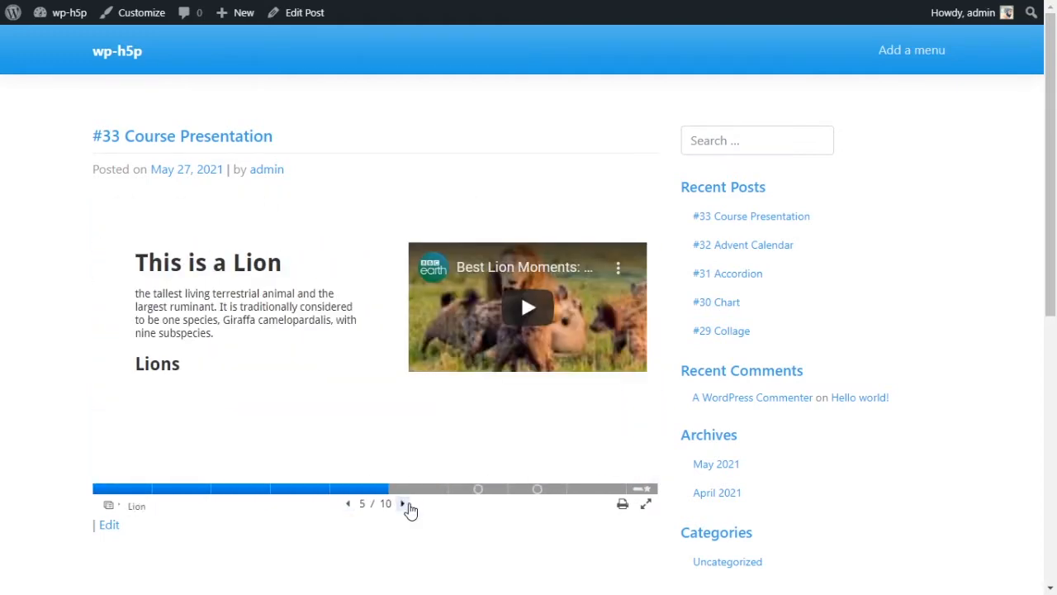
Answer the question on slide 6 with "your text" and place the France label on the pyramids picture on slide 7.
left_click(404, 504)
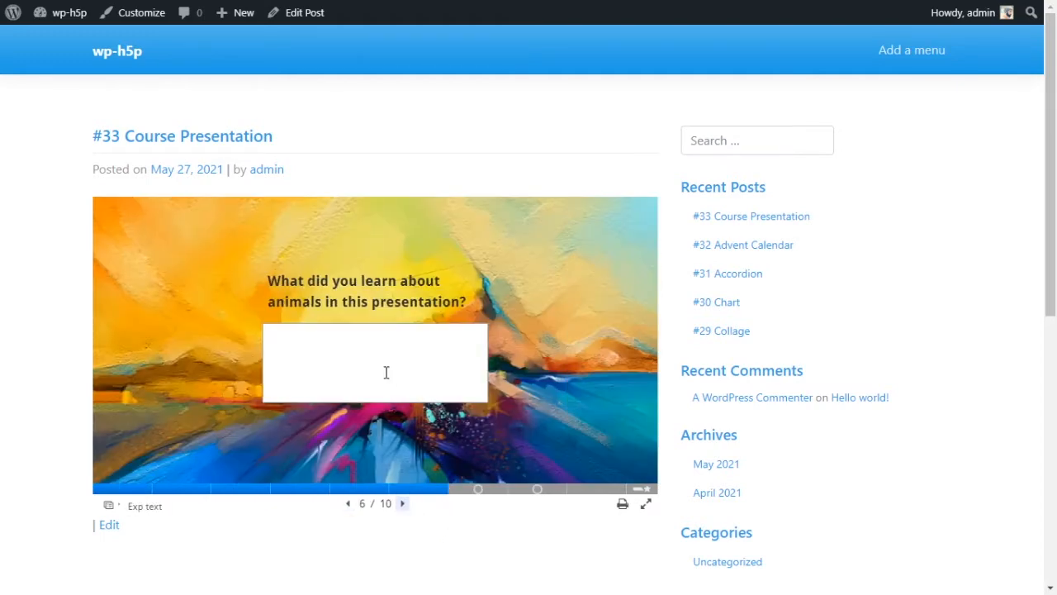
left_click(386, 372)
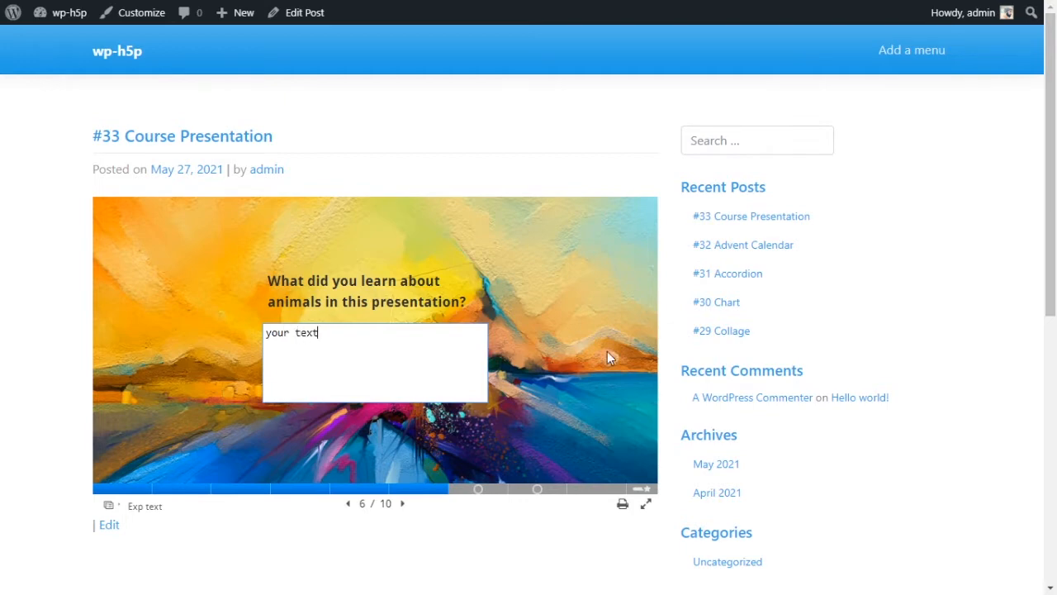
left_click(402, 503)
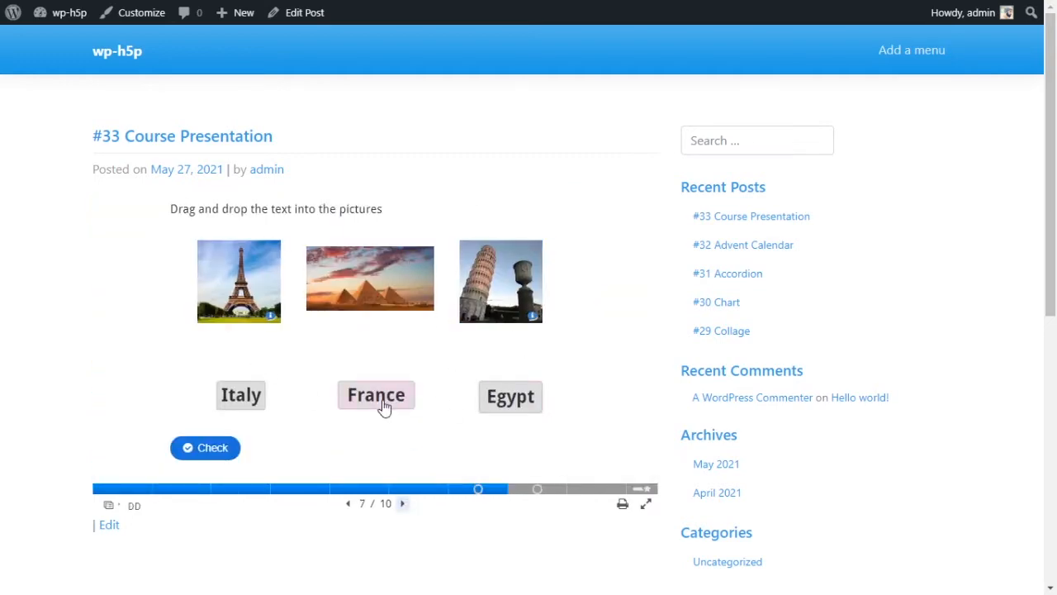
left_click_drag(382, 398, 355, 284)
left_click(403, 503)
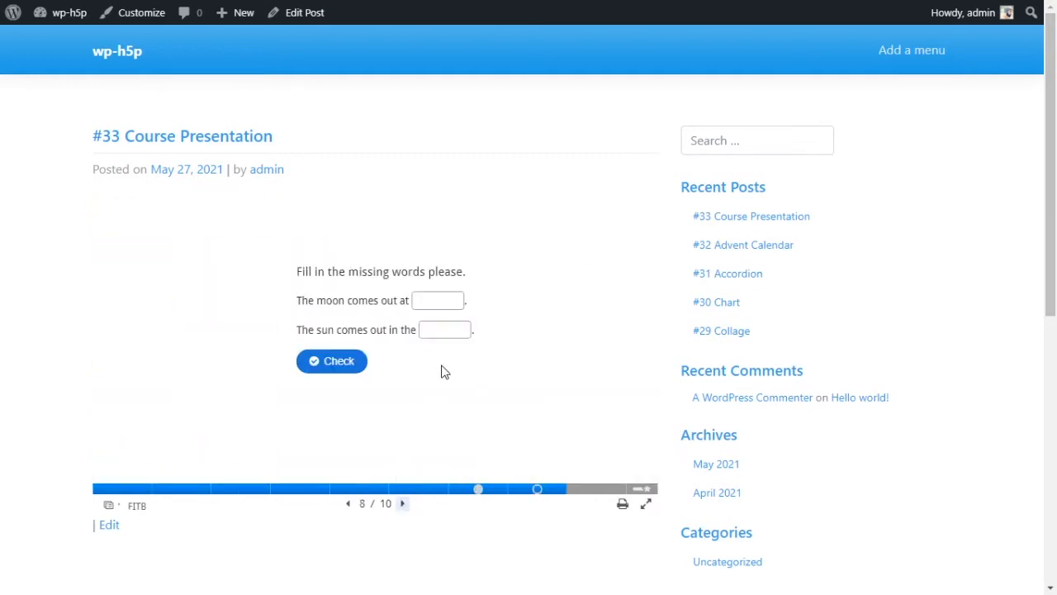
Look through the fill-in-the-blanks slide, the summary slide's scores and export option, and the text answer on slide 6.
left_click(464, 299)
left_click(570, 493)
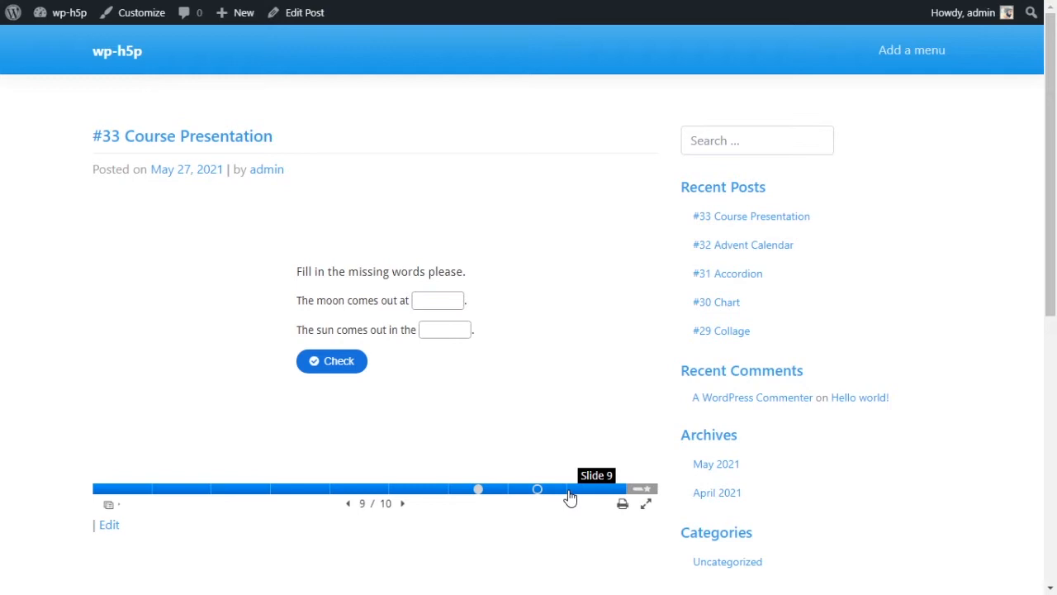
left_click(640, 490)
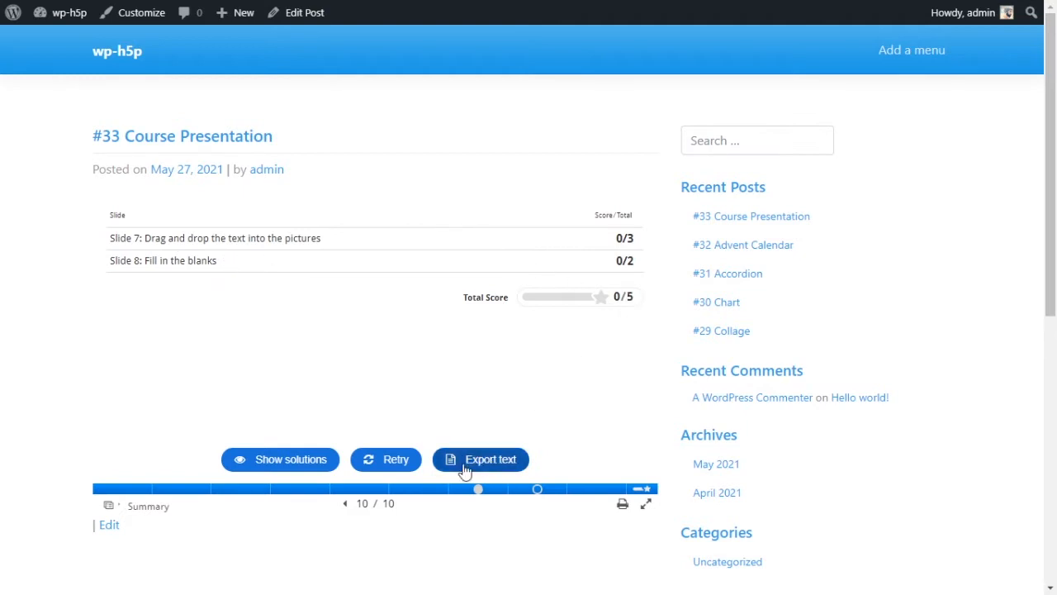
left_click(441, 492)
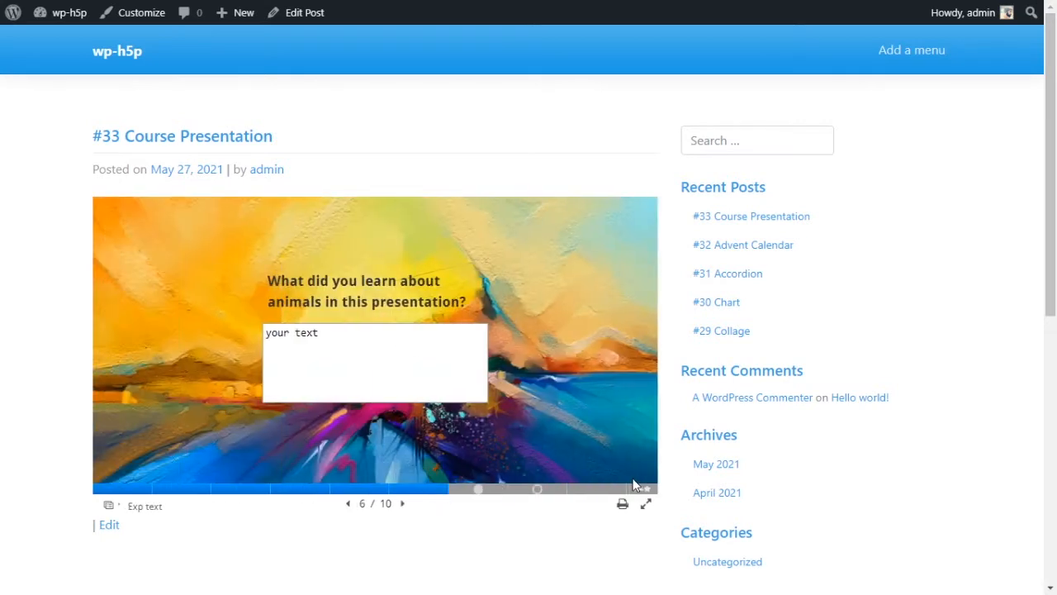
left_click(641, 488)
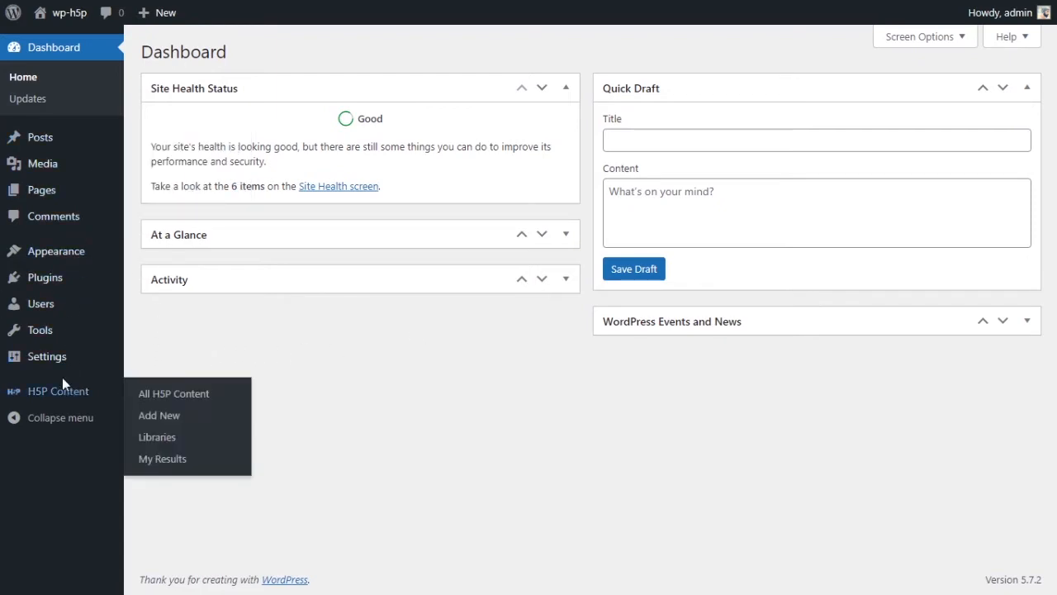
Start a new H5P content item from the WordPress dashboard and choose Course Presentation as its content type.
mouse_move(54, 393)
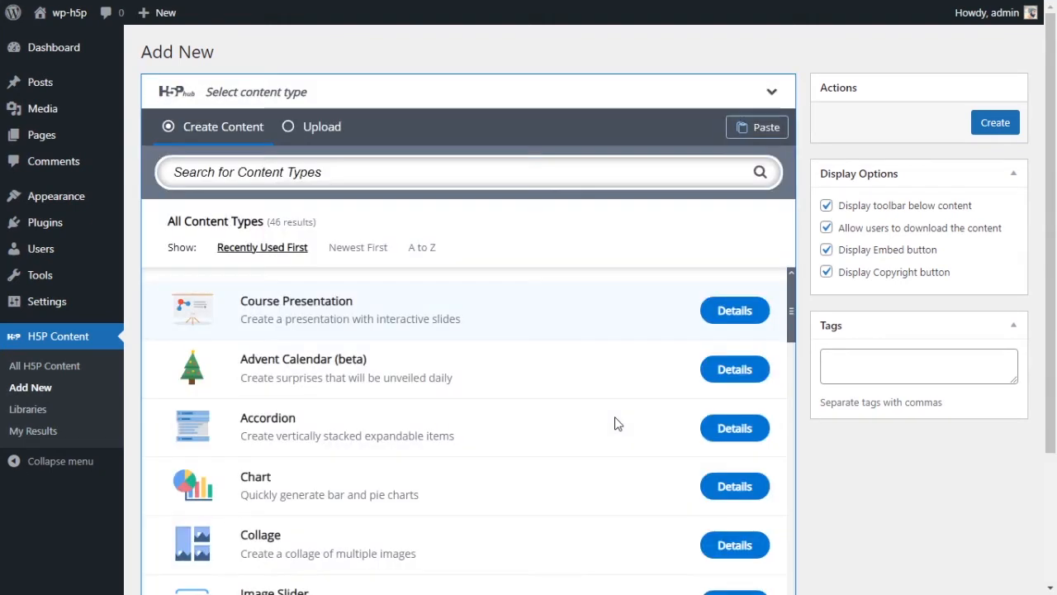
scroll(649, 418, "down", 5)
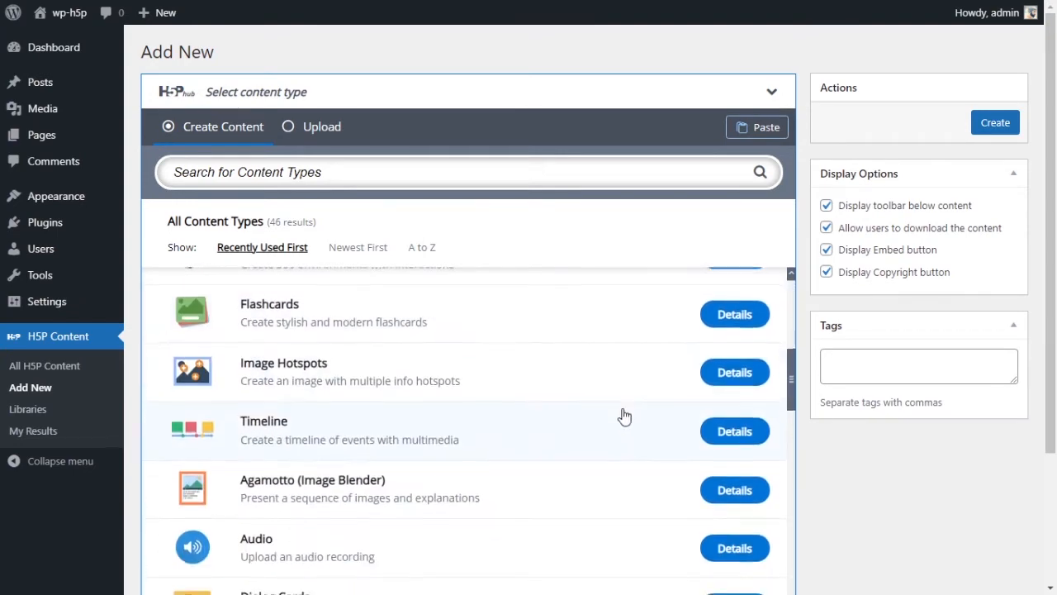
scroll(624, 416, "down", 10)
scroll(615, 411, "up", 15)
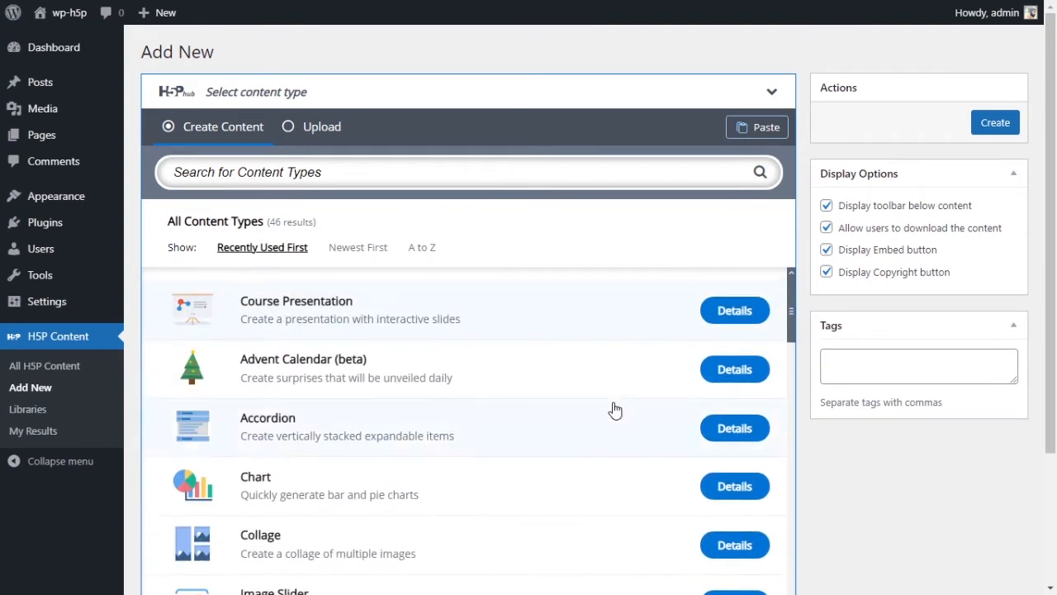
scroll(567, 368, "down", 8)
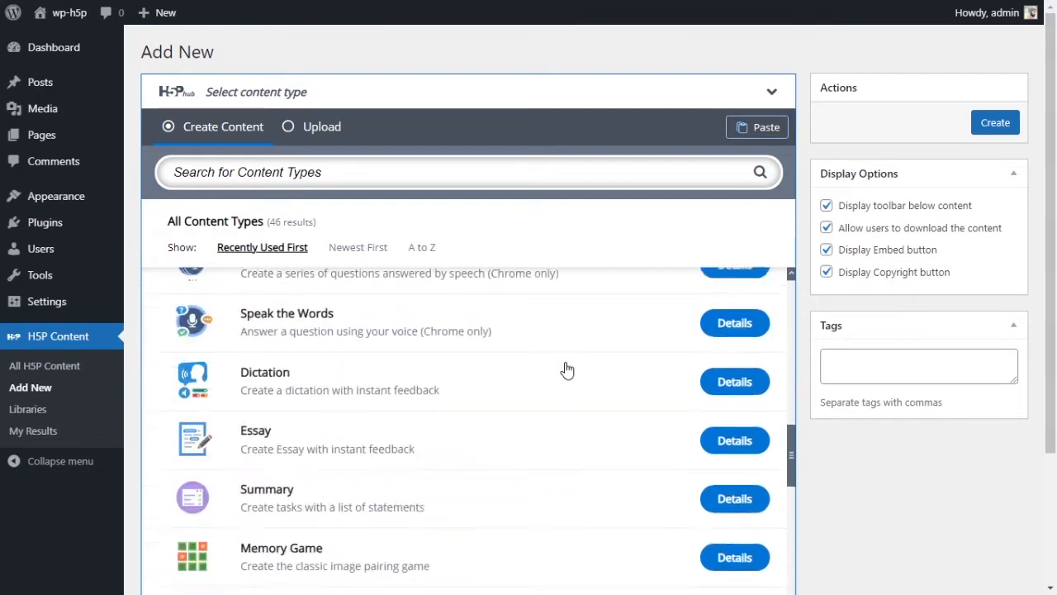
scroll(579, 369, "down", 8)
scroll(752, 396, "up", 6)
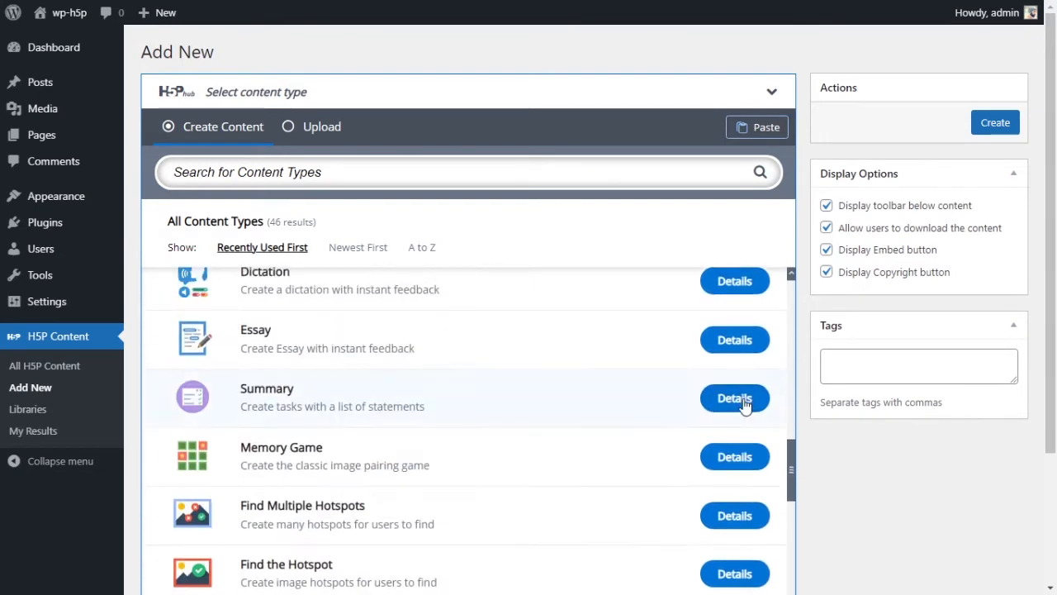
scroll(739, 409, "up", 8)
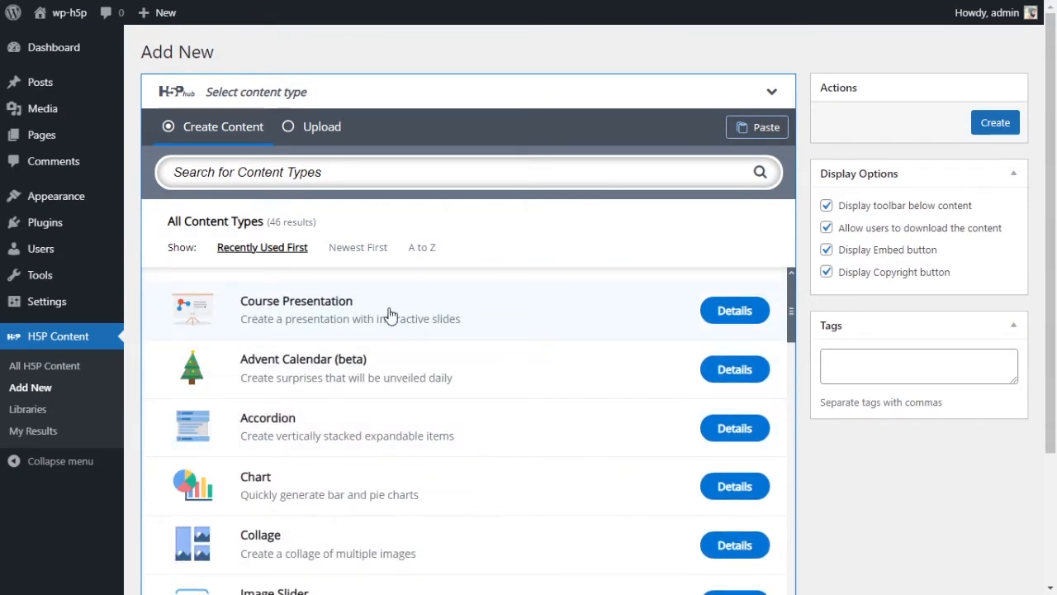
left_click(390, 316)
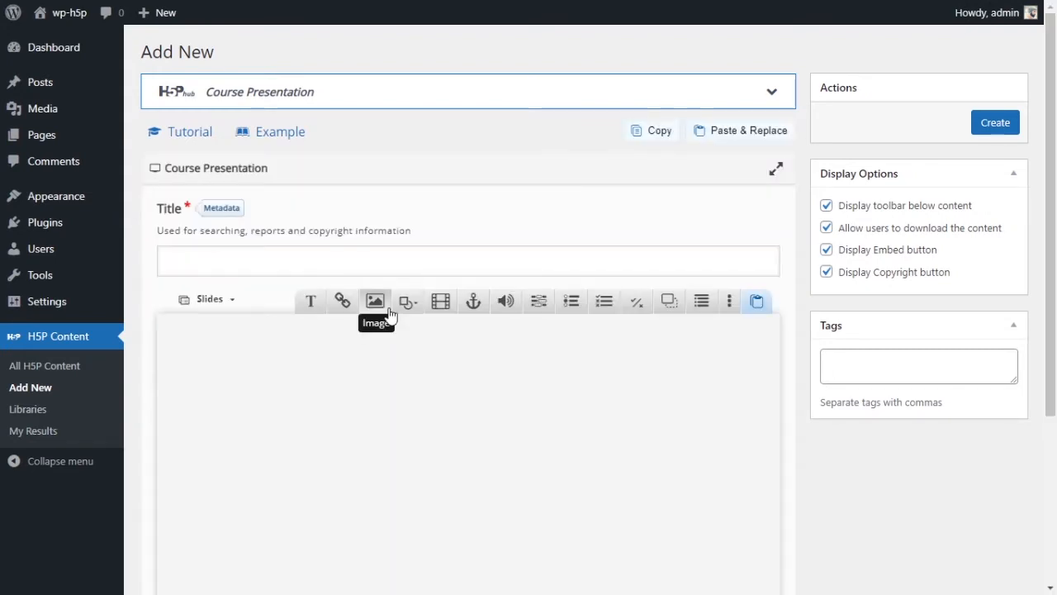
Title the new content "Course Presentation" and check the editor's slide list.
left_click(602, 266)
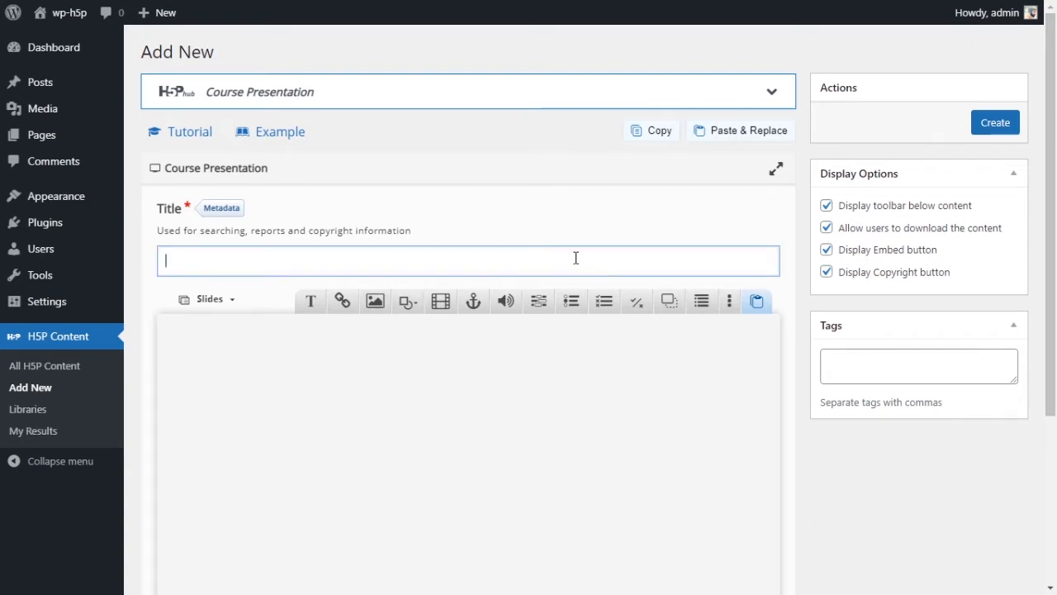
type("Course Presentation")
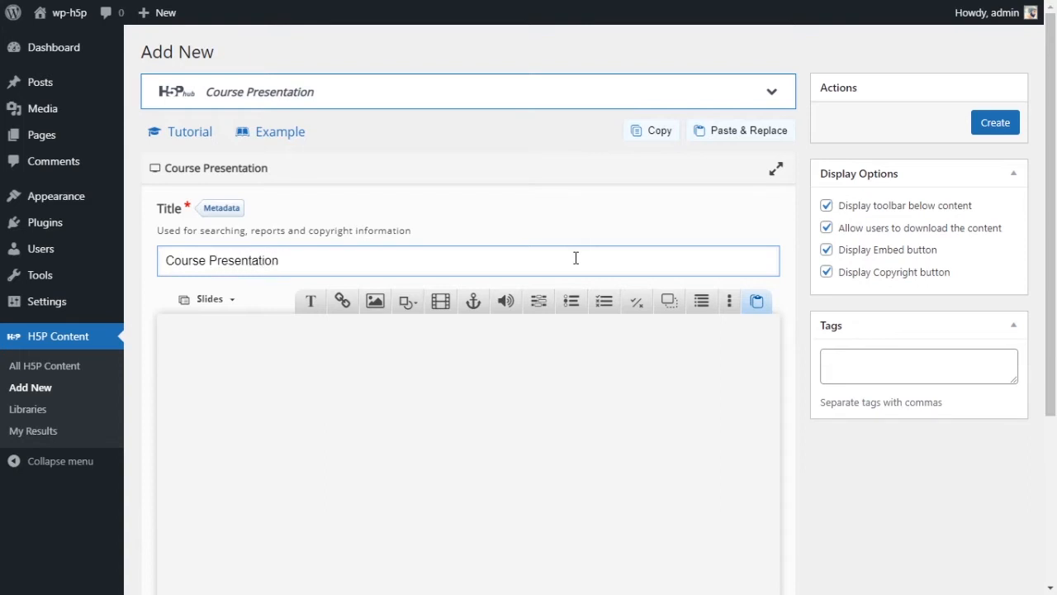
scroll(576, 257, "down", 2)
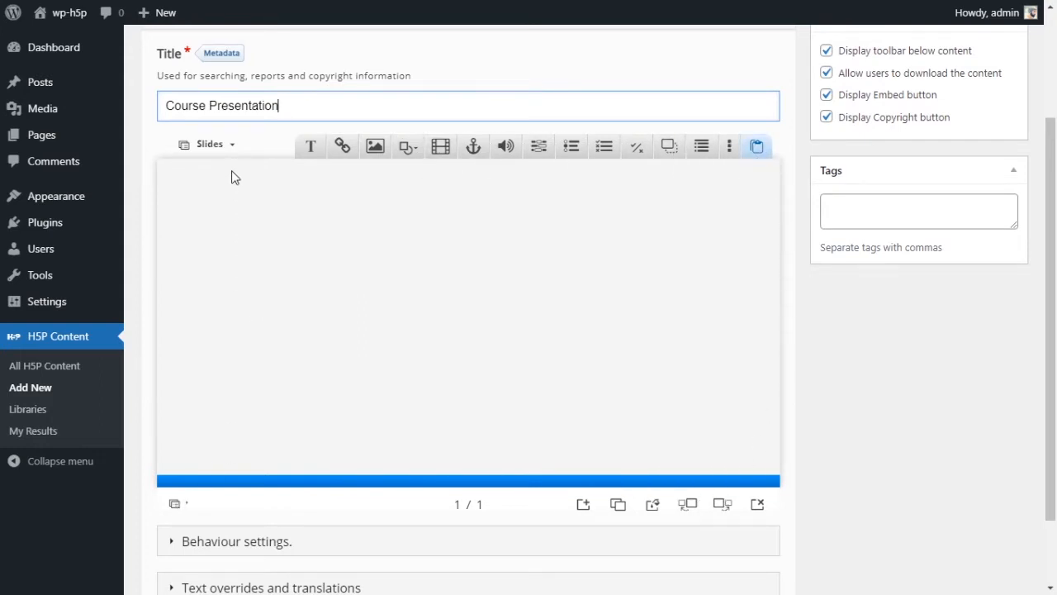
left_click(206, 145)
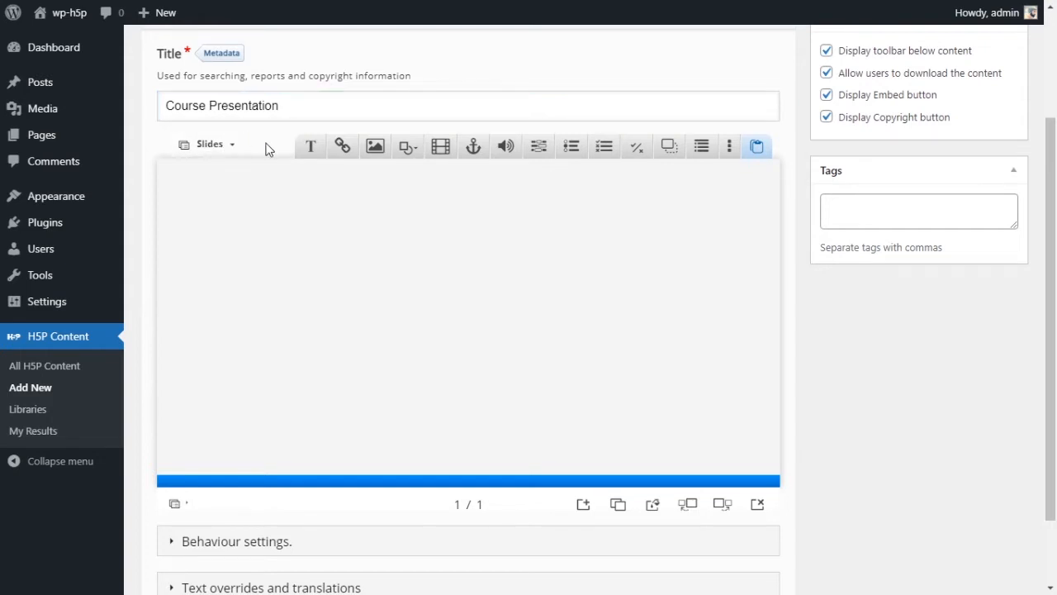
Set the slide list to always show with an opacity of 30%.
left_click(211, 146)
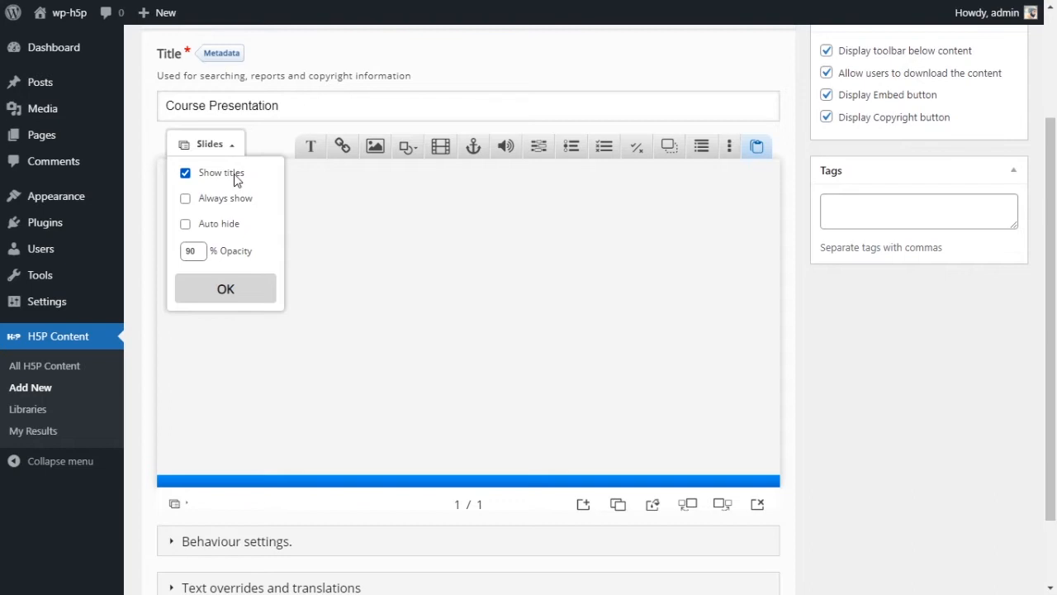
left_click(219, 203)
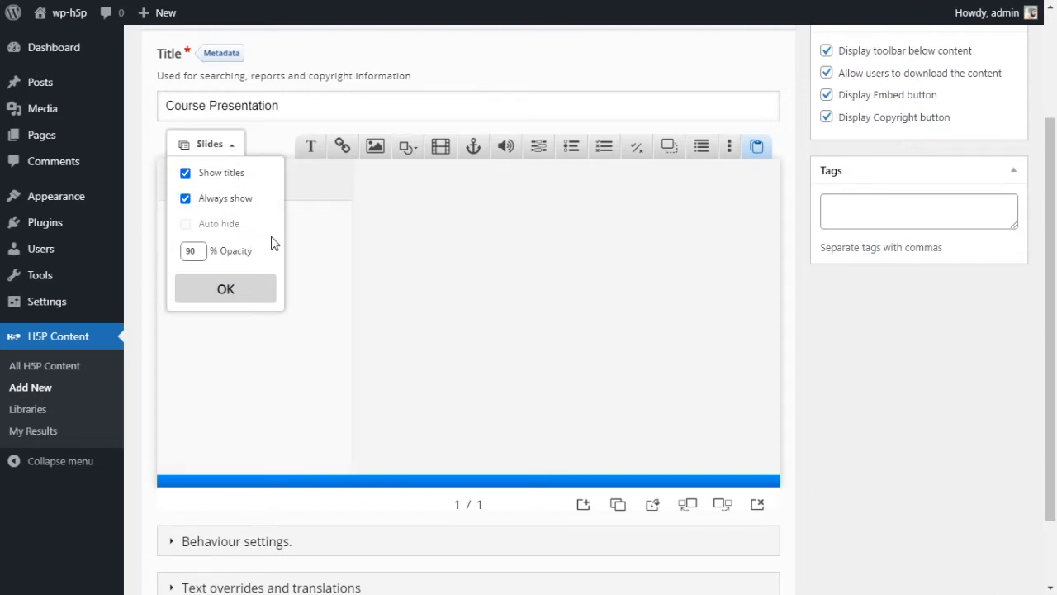
left_click(371, 239)
double_click(197, 253)
left_click(246, 288)
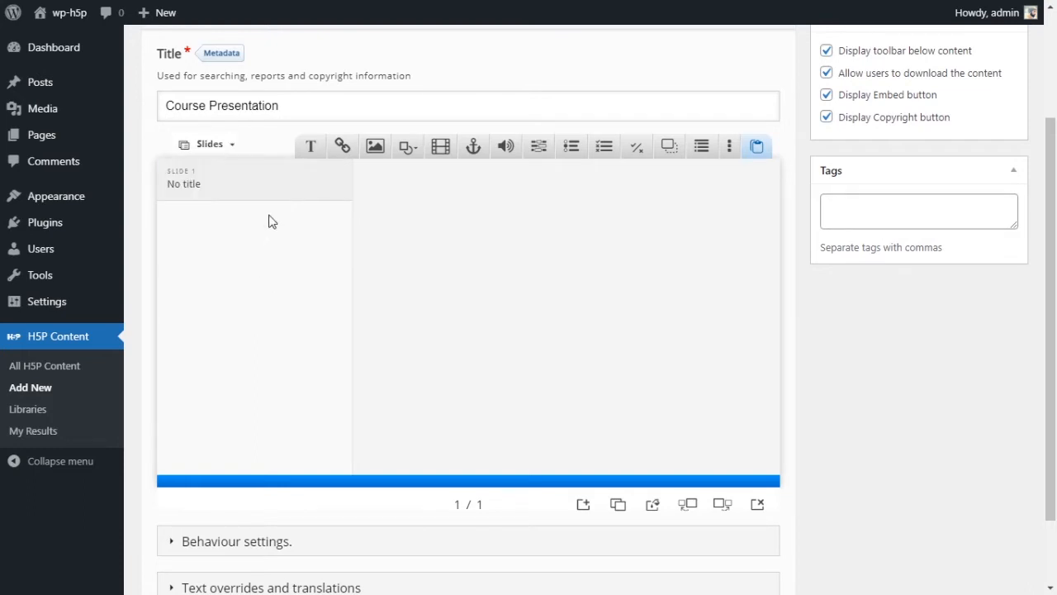
Turn off the always-show option for the slide list so it collapses.
left_click(229, 147)
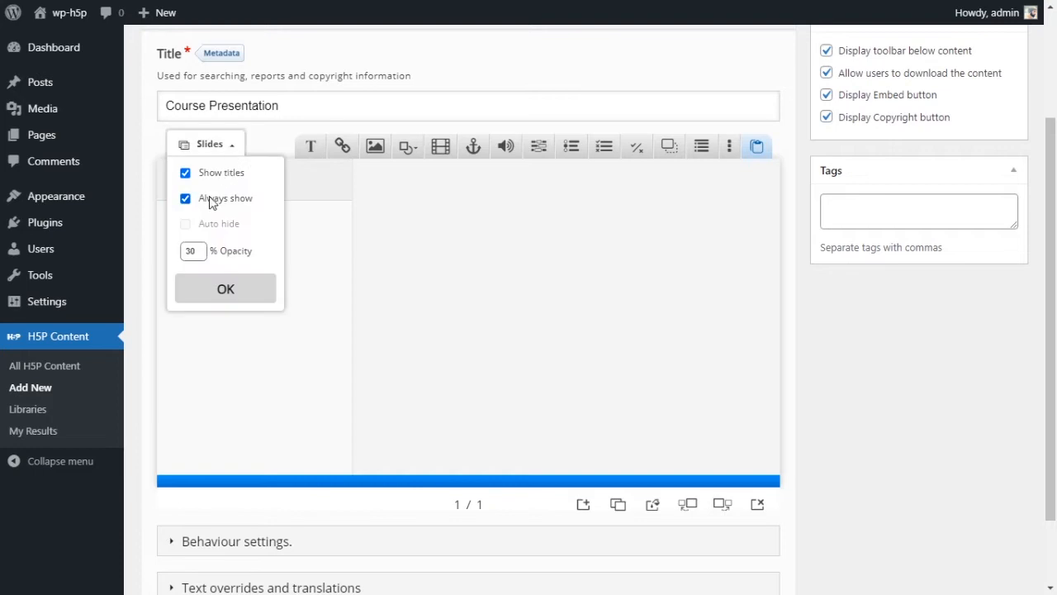
left_click(191, 252)
left_click(221, 199)
left_click(215, 297)
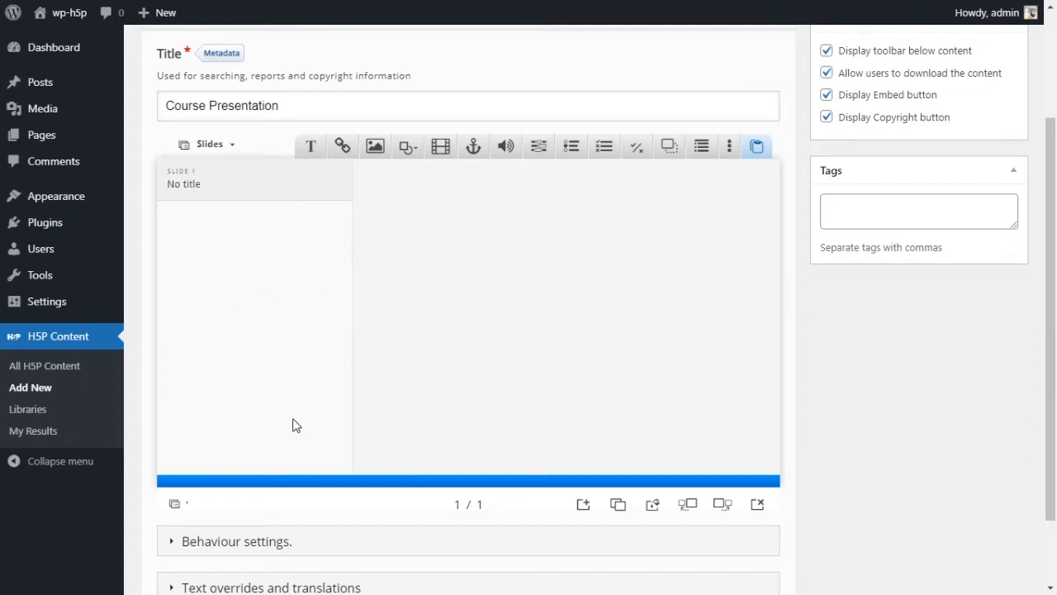
scroll(295, 425, "down", 1)
scroll(330, 413, "up", 2)
left_click(237, 218)
left_click(236, 219)
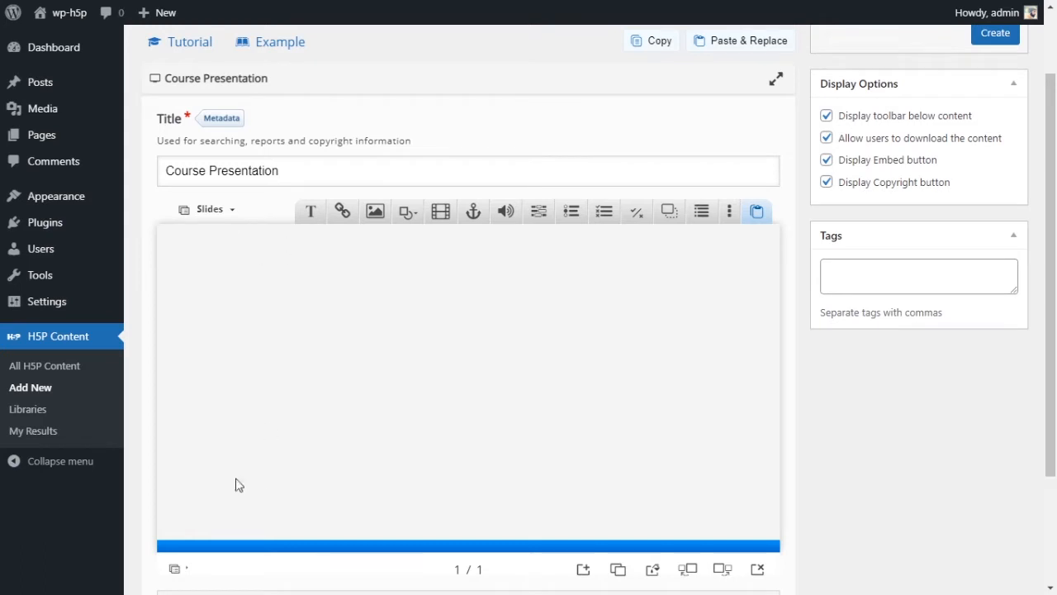
Look through the available slide element types, including the additional ones, and the presentation's behaviour settings.
scroll(513, 330, "down", 1)
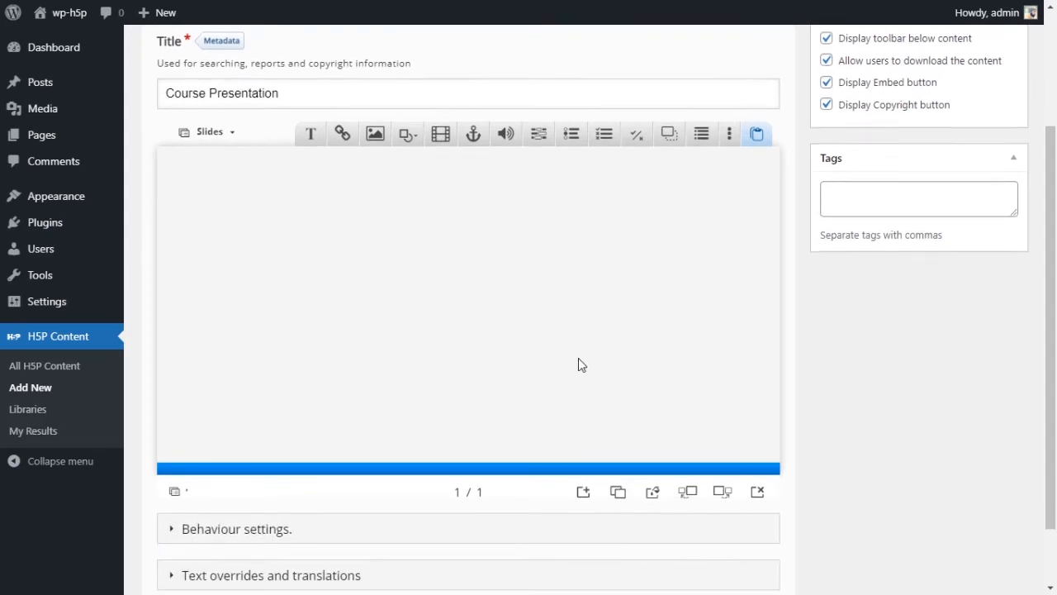
scroll(574, 357, "up", 1)
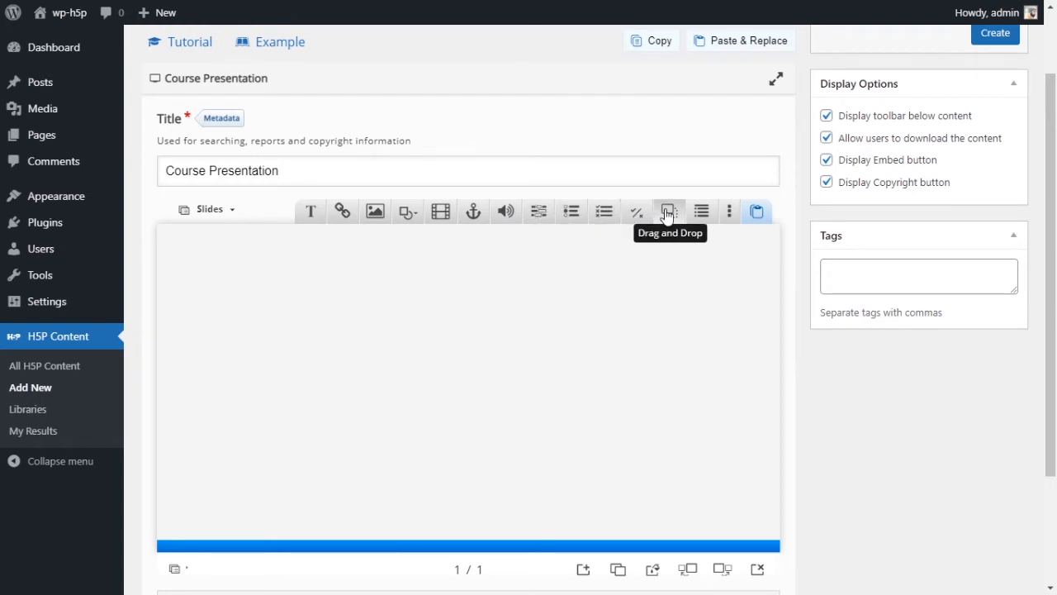
left_click(730, 213)
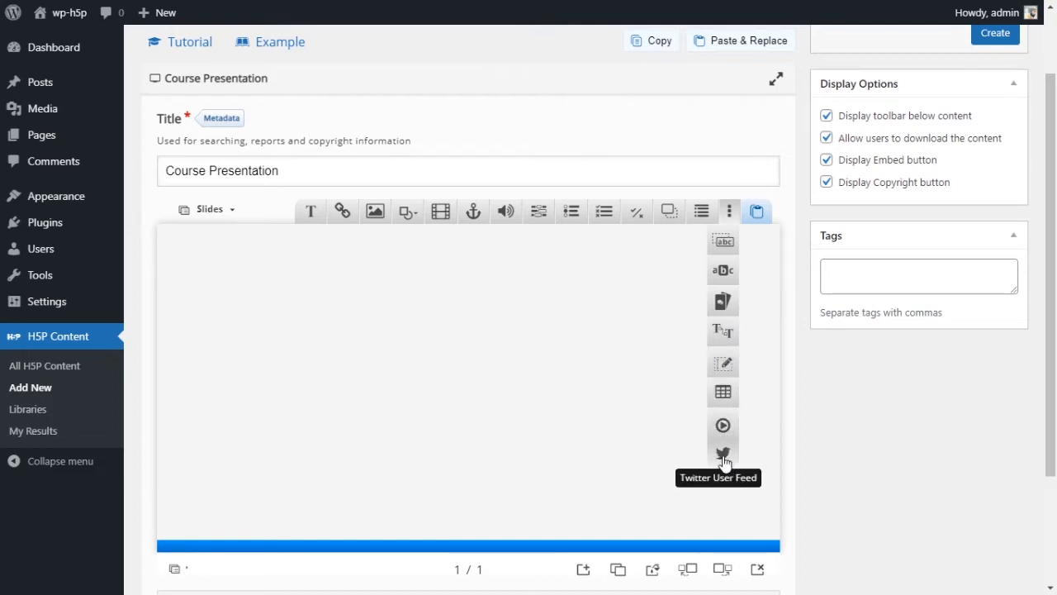
left_click(564, 342)
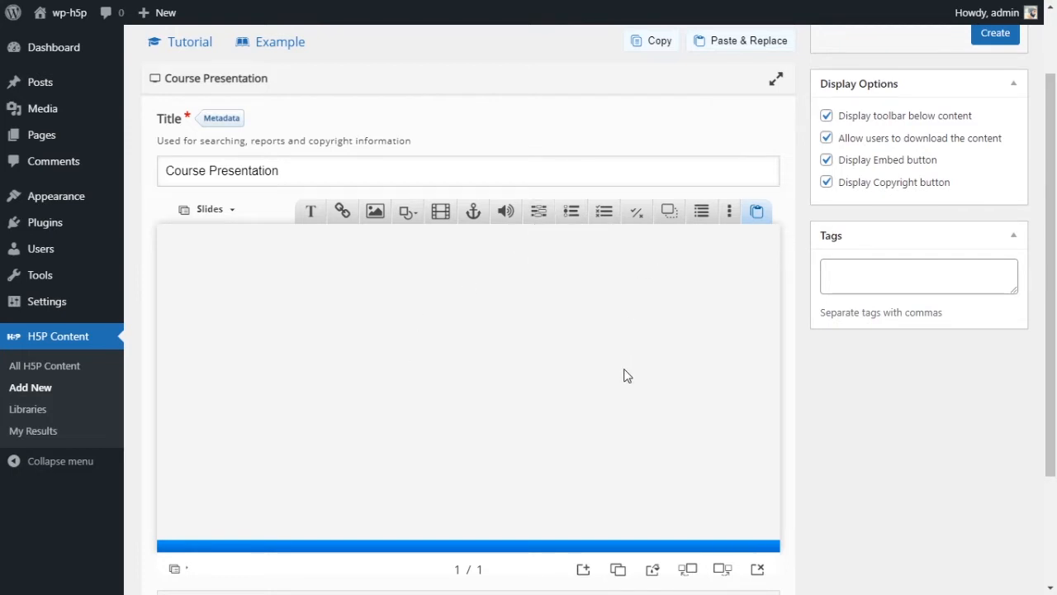
scroll(803, 317, "down", 1)
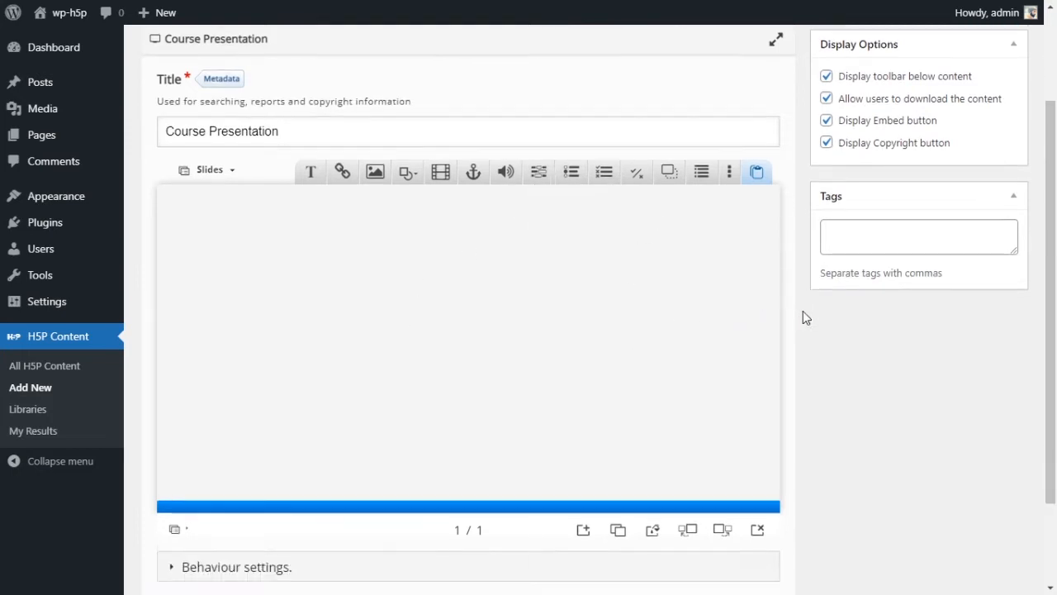
scroll(803, 317, "down", 3)
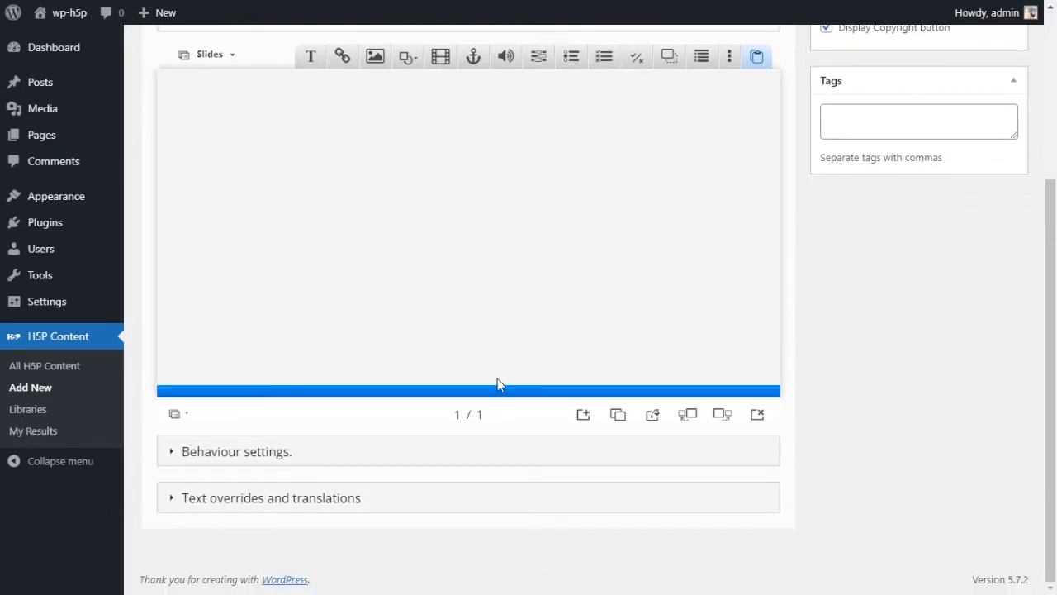
left_click(285, 453)
scroll(307, 436, "down", 1)
scroll(306, 437, "down", 5)
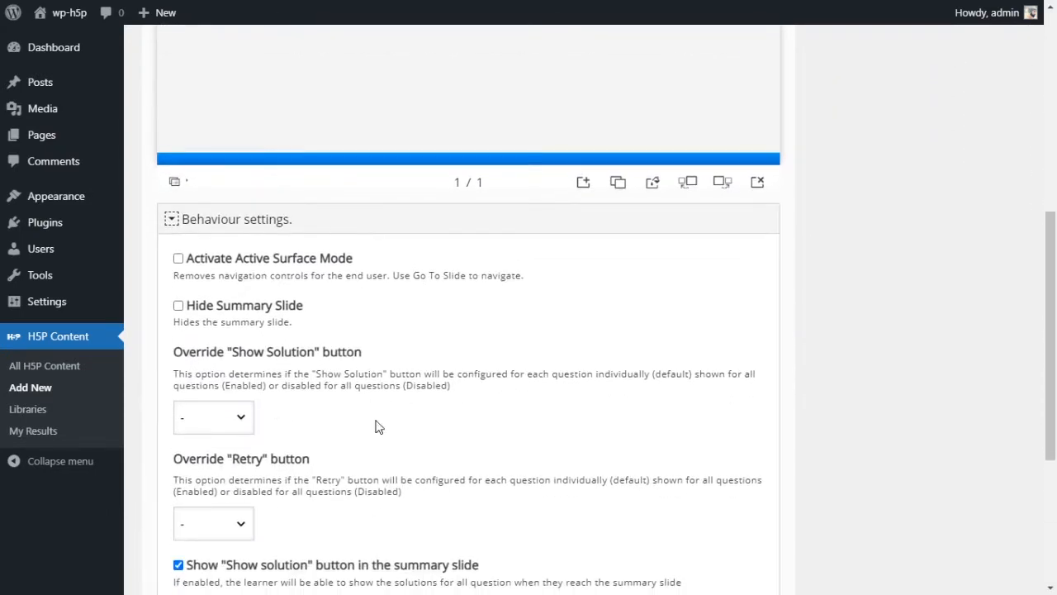
left_click(238, 221)
scroll(532, 300, "up", 4)
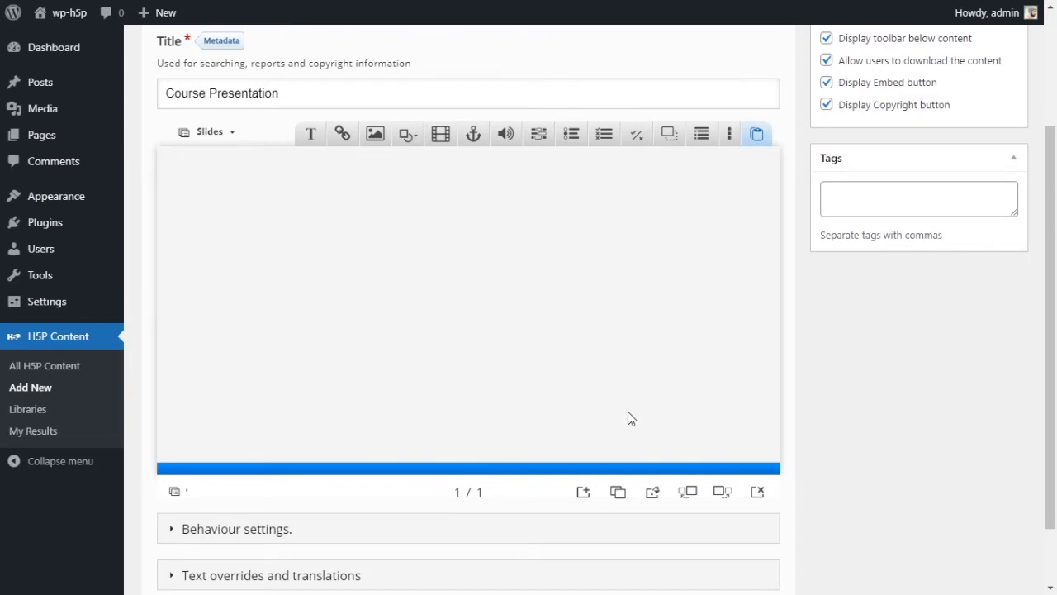
Open the slide background settings and compare the image and color fill options for the template and for this slide.
left_click(654, 495)
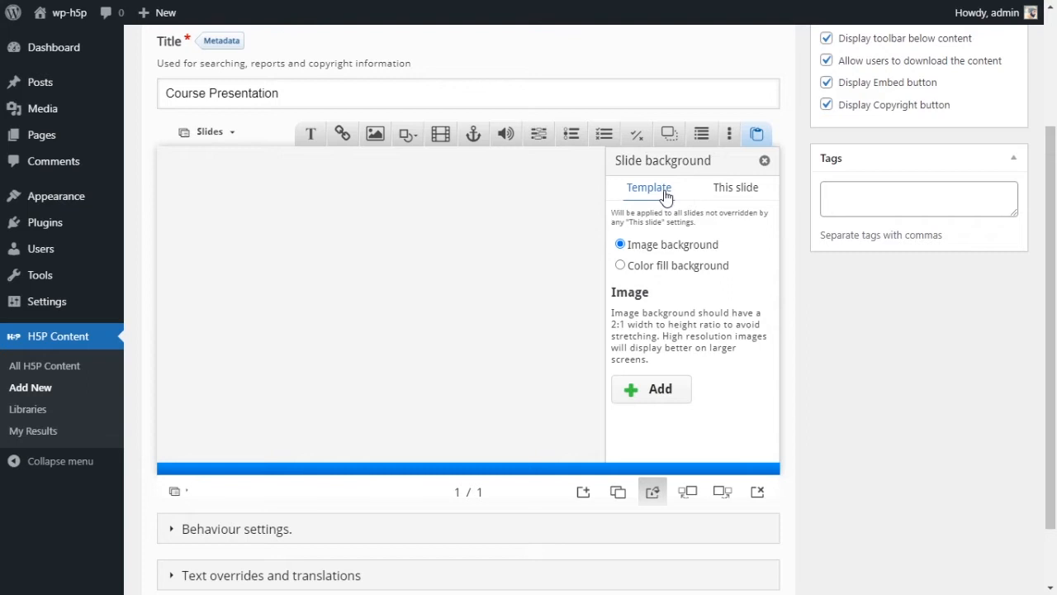
left_click(727, 196)
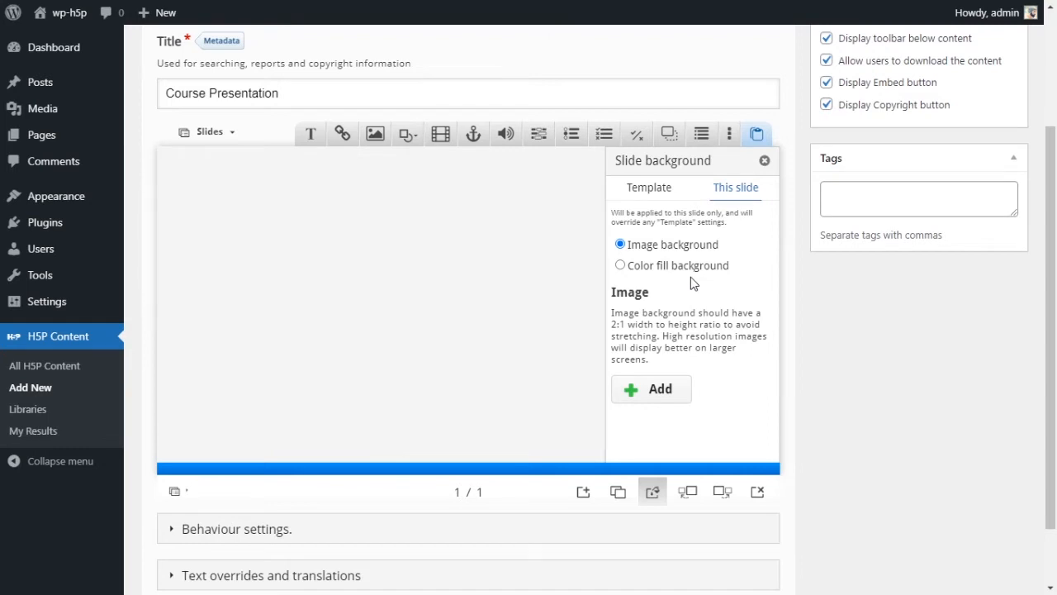
left_click(665, 200)
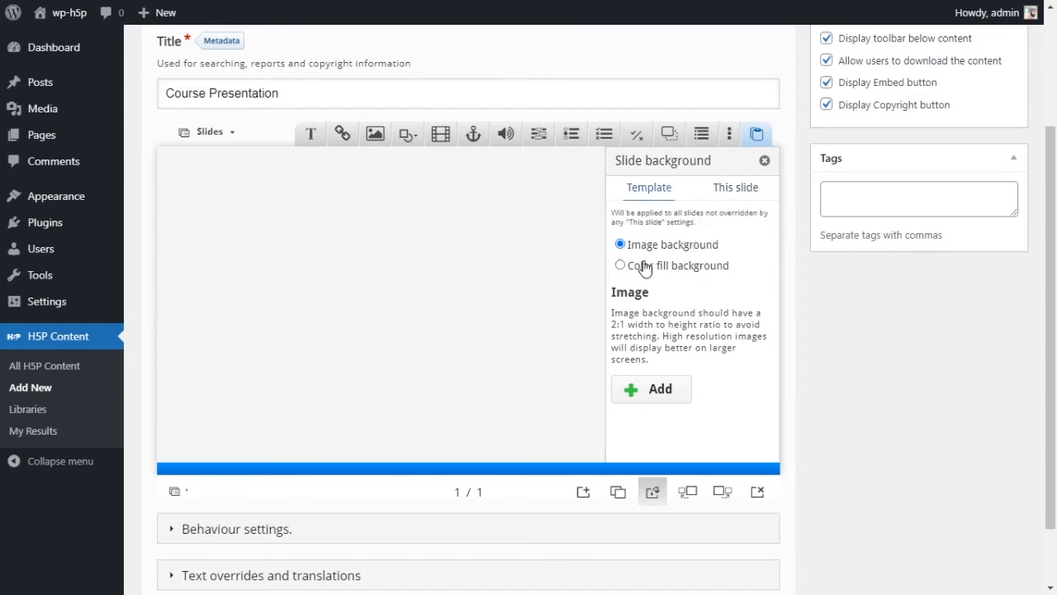
left_click(644, 266)
left_click(737, 198)
left_click(682, 265)
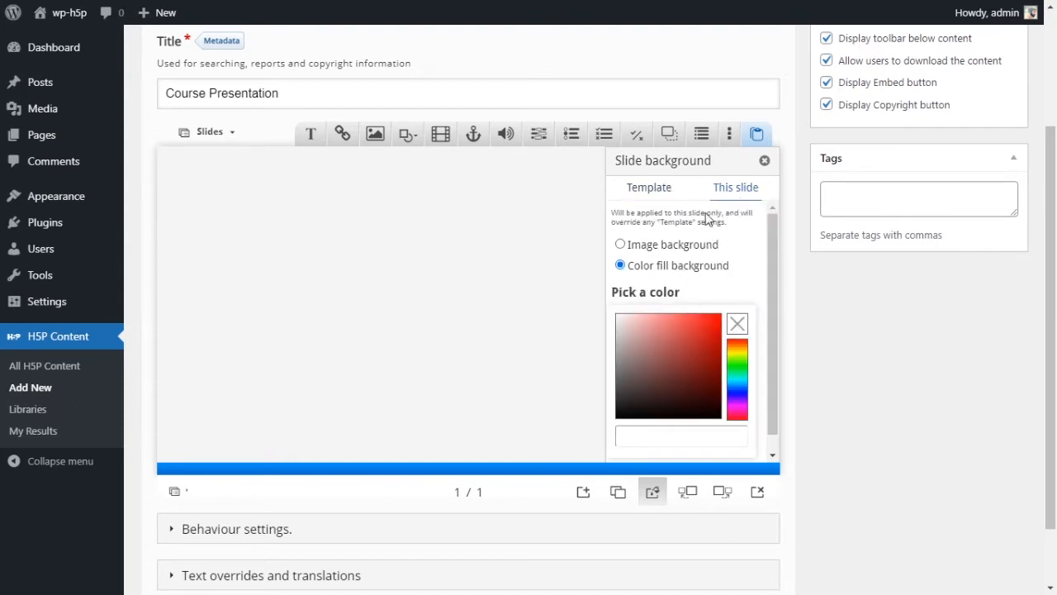
left_click(668, 245)
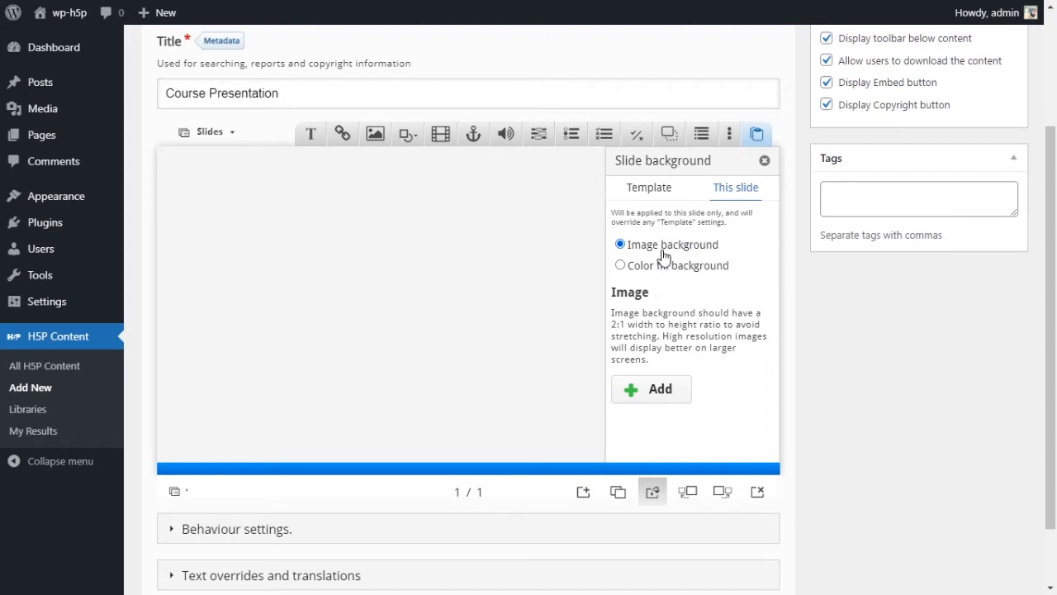
Add the green jungle leaves picture as the image background for this slide only and close the background settings.
left_click(649, 396)
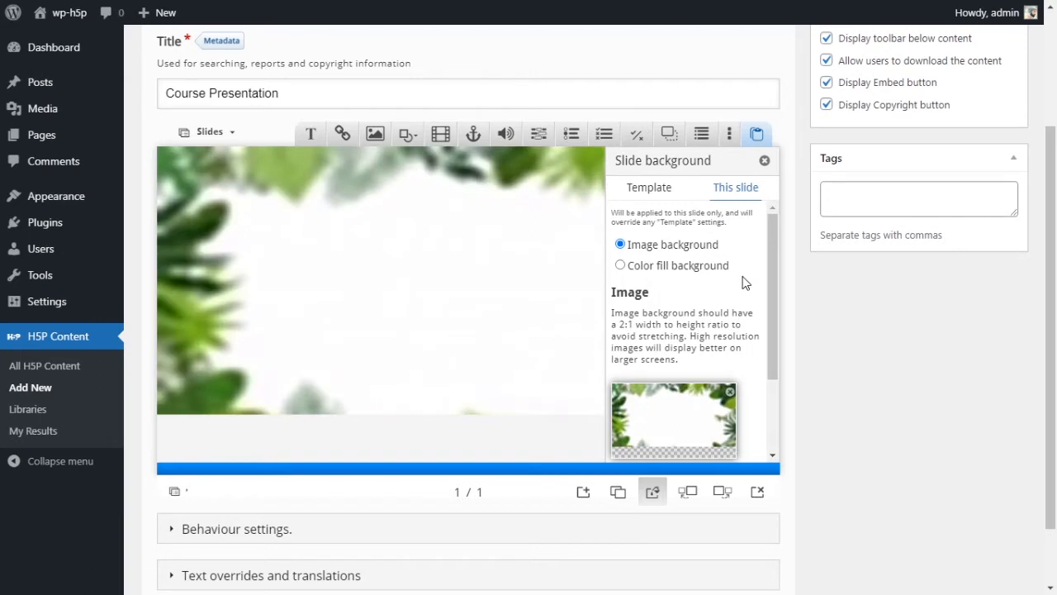
scroll(740, 276, "down", 2)
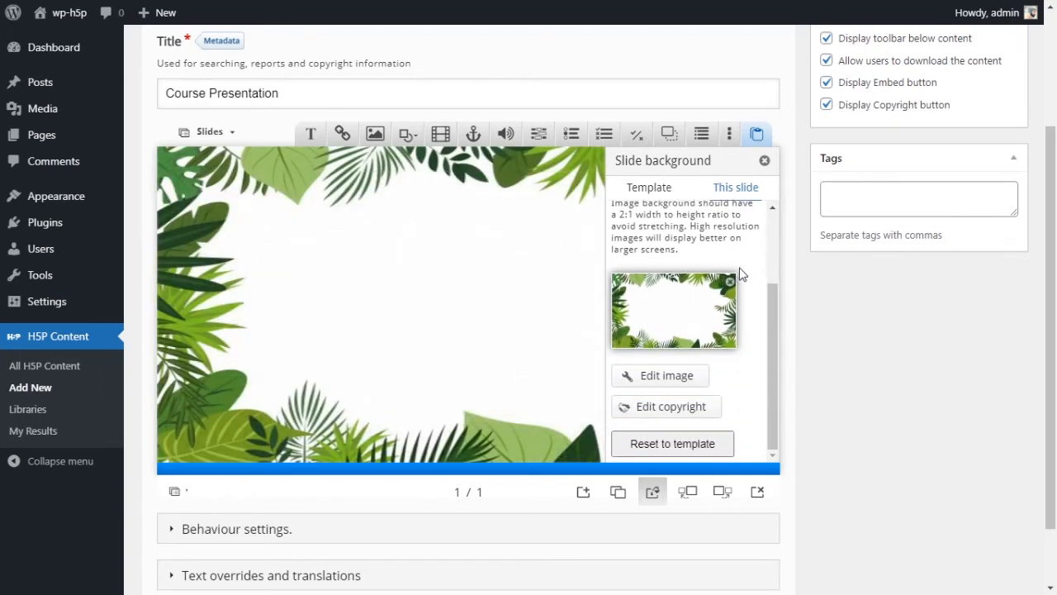
scroll(740, 276, "down", 1)
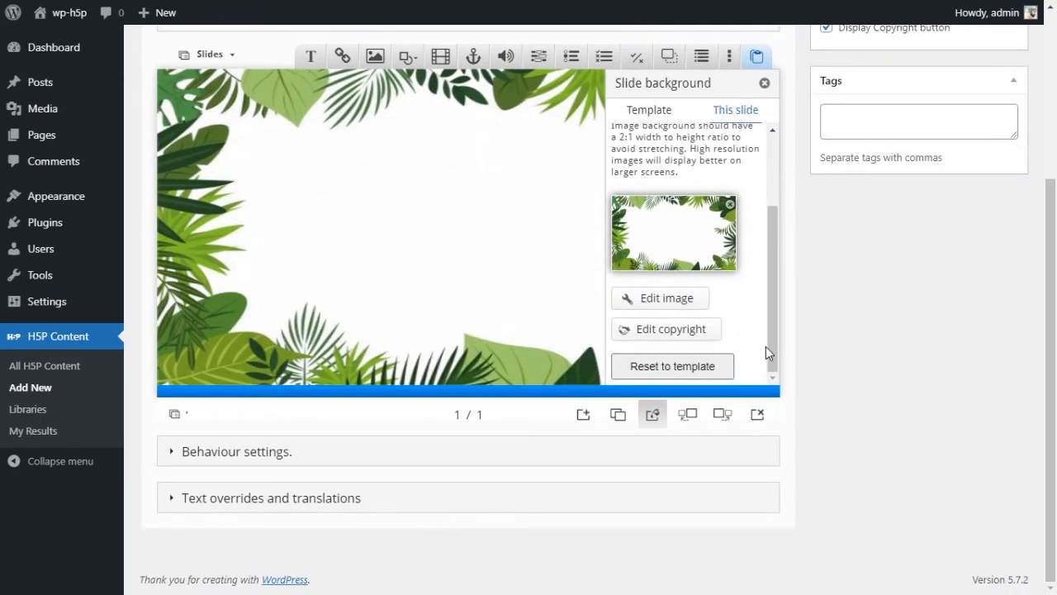
scroll(761, 355, "up", 3)
scroll(761, 330, "down", 1)
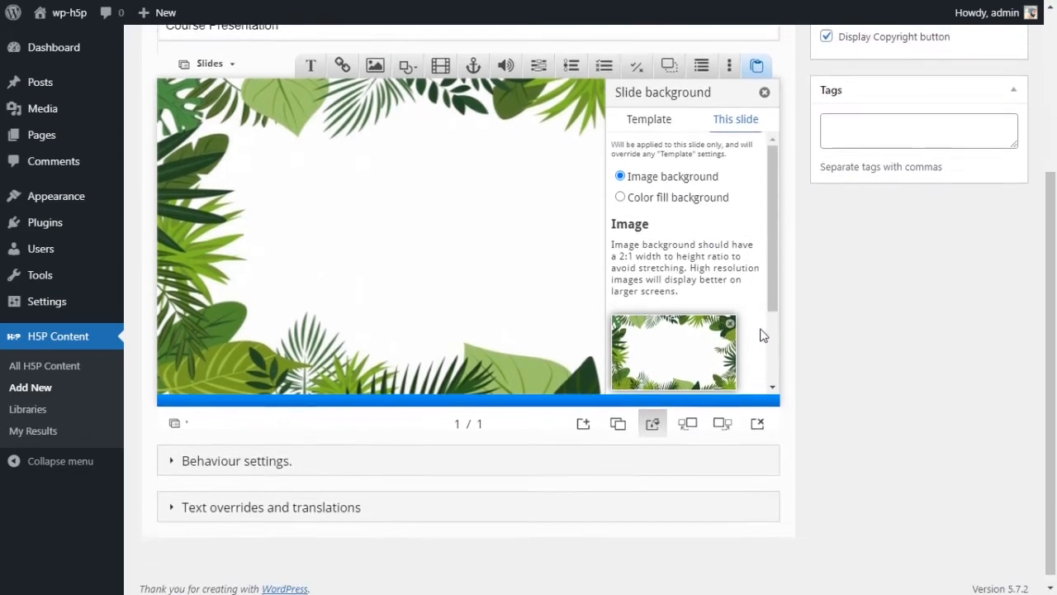
left_click(764, 82)
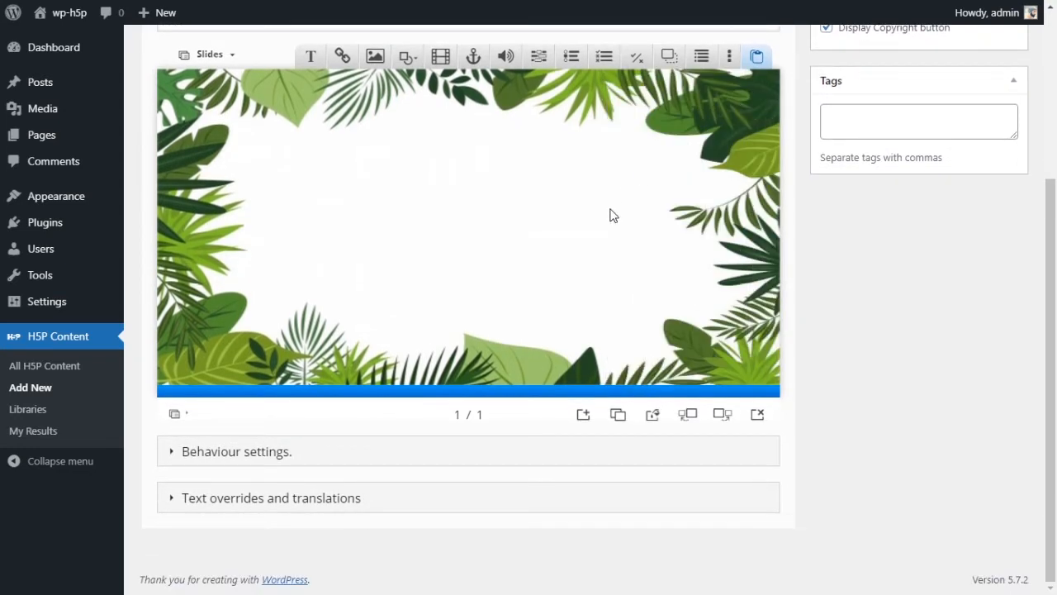
Add a text element to the first slide reading "Welcome to the Jungle".
scroll(596, 232, "up", 1)
scroll(855, 260, "up", 1)
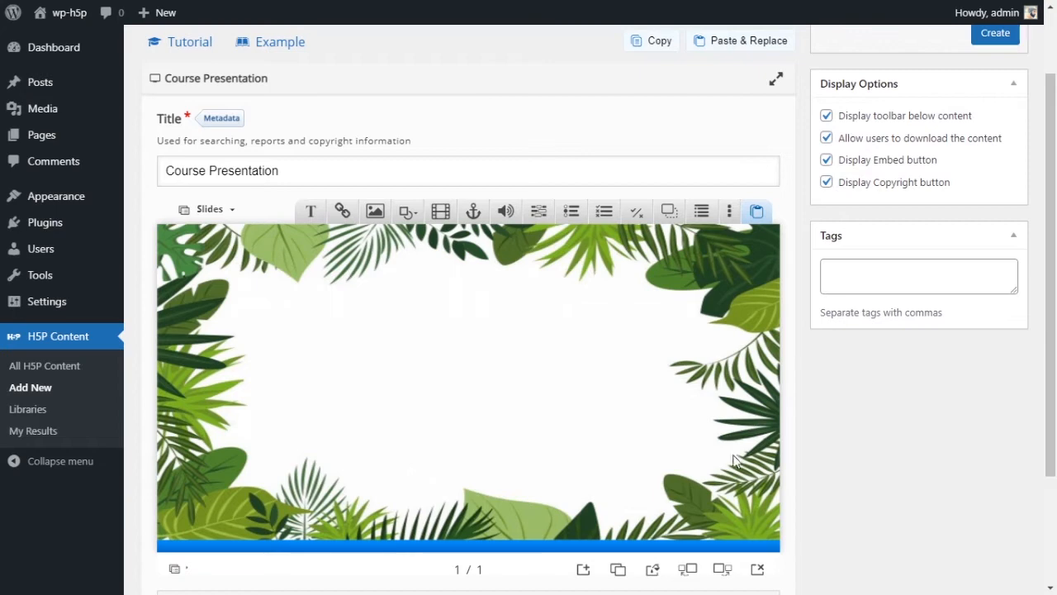
left_click(310, 212)
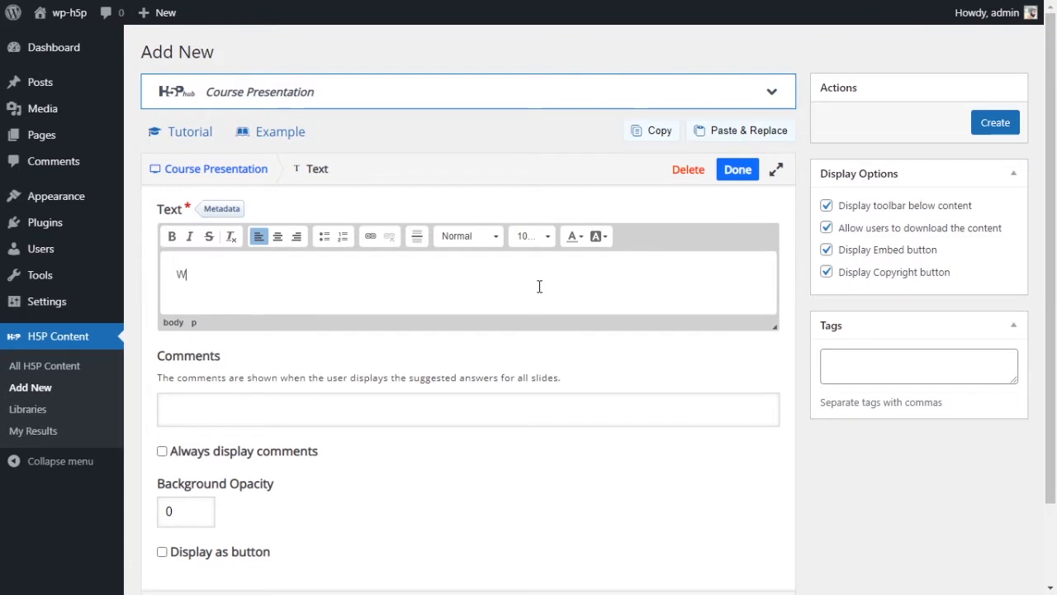
type("Welcome to the Jungle")
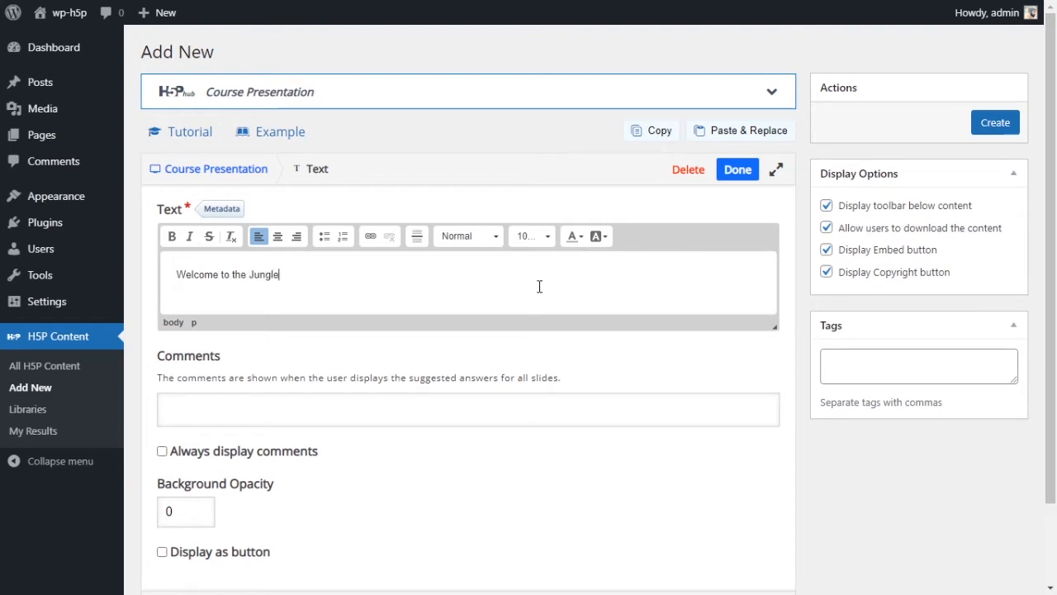
Center the "Welcome to the Jungle" text, make it bold and set its font size to 300%.
triple_click(256, 278)
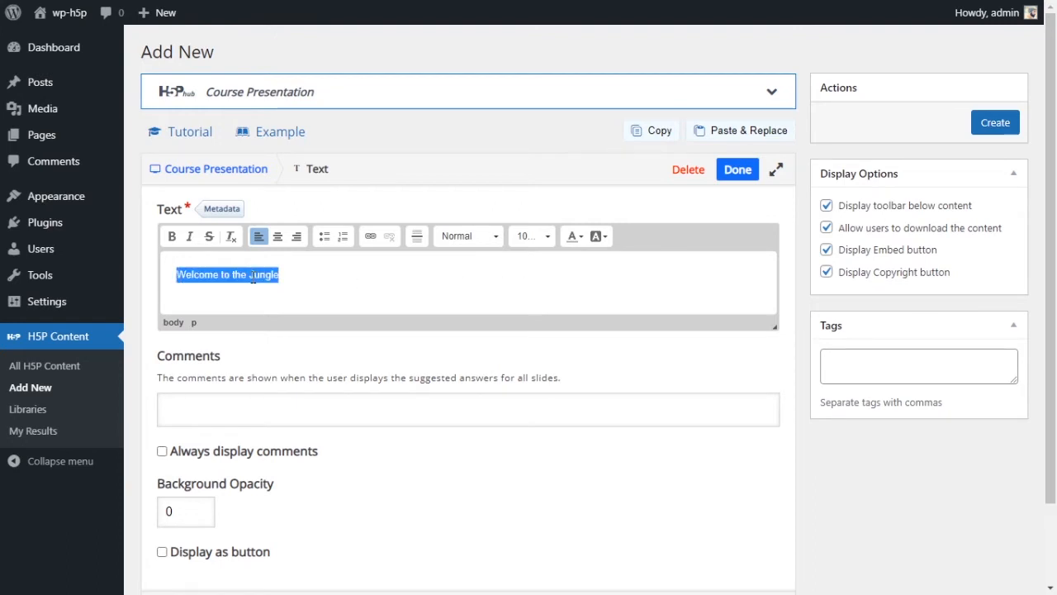
left_click(277, 236)
left_click(173, 238)
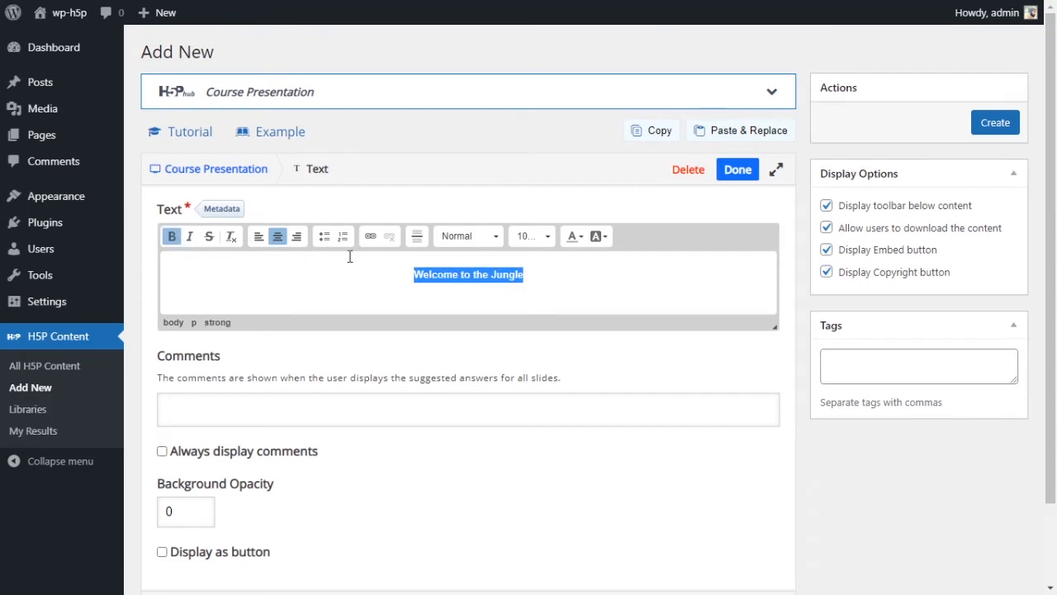
left_click(546, 238)
scroll(566, 324, "down", 5)
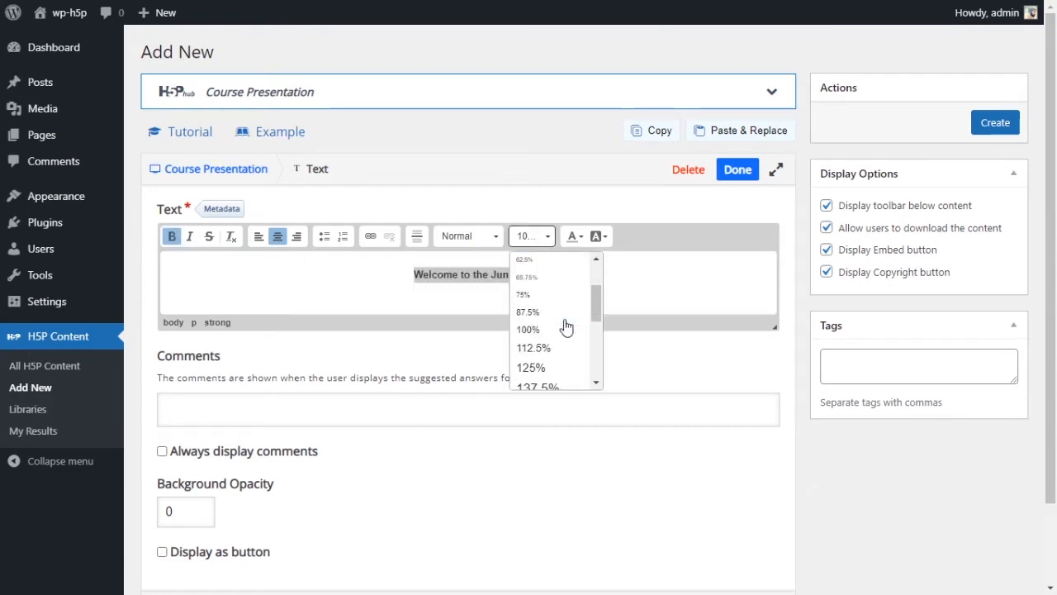
scroll(566, 326, "down", 2)
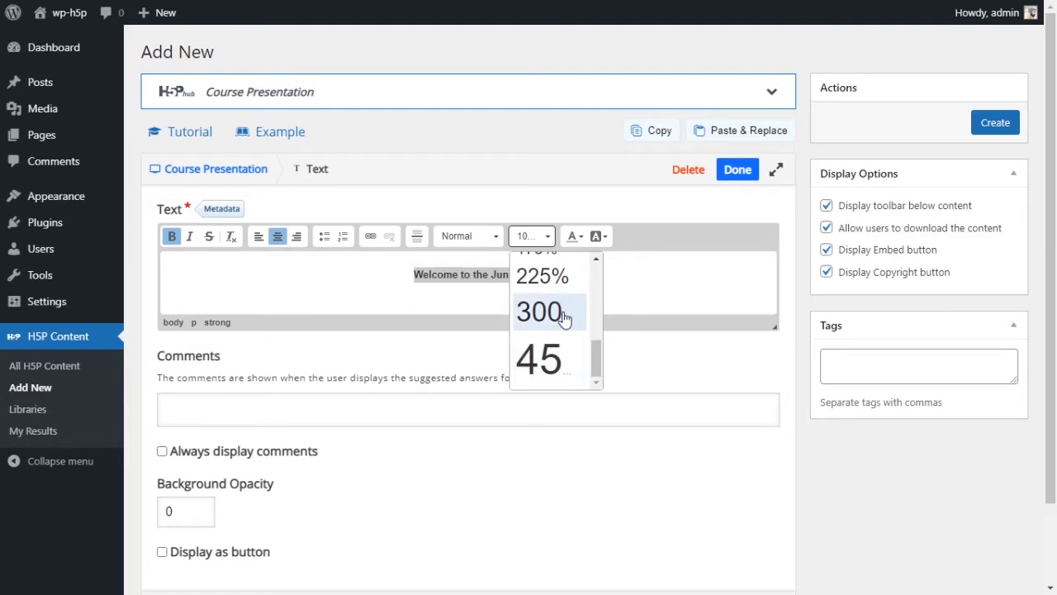
left_click(563, 315)
left_click(671, 305)
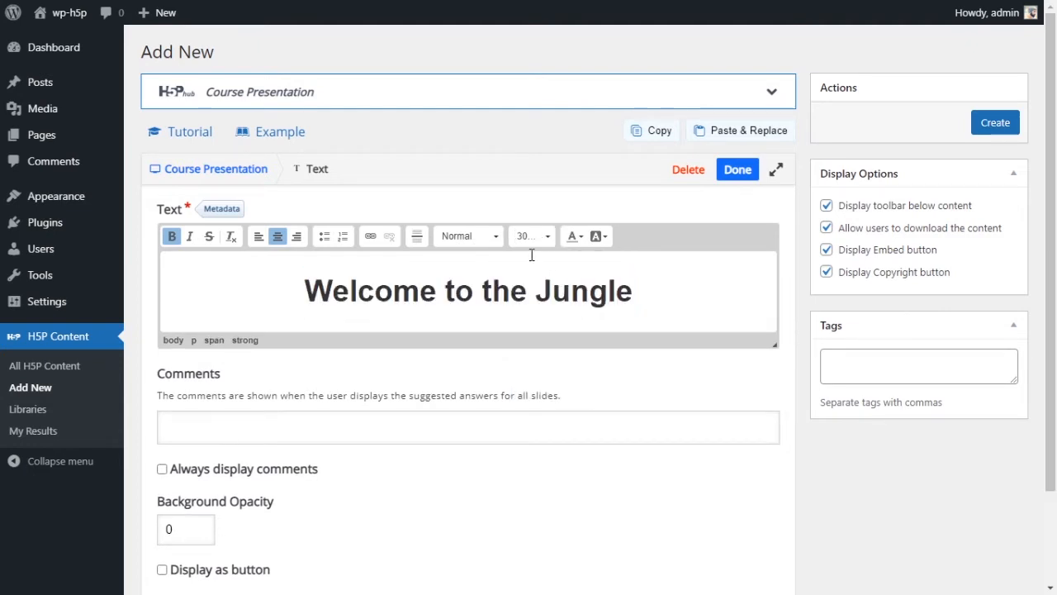
Review the comments, background opacity and display-as-button options of the title text element.
scroll(446, 307, "down", 3)
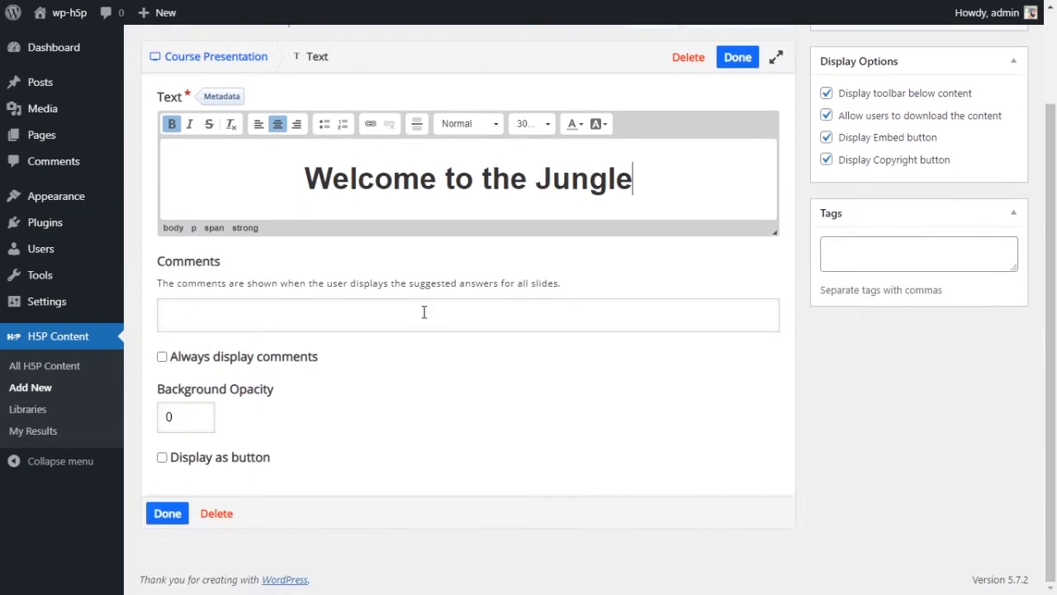
left_click(423, 312)
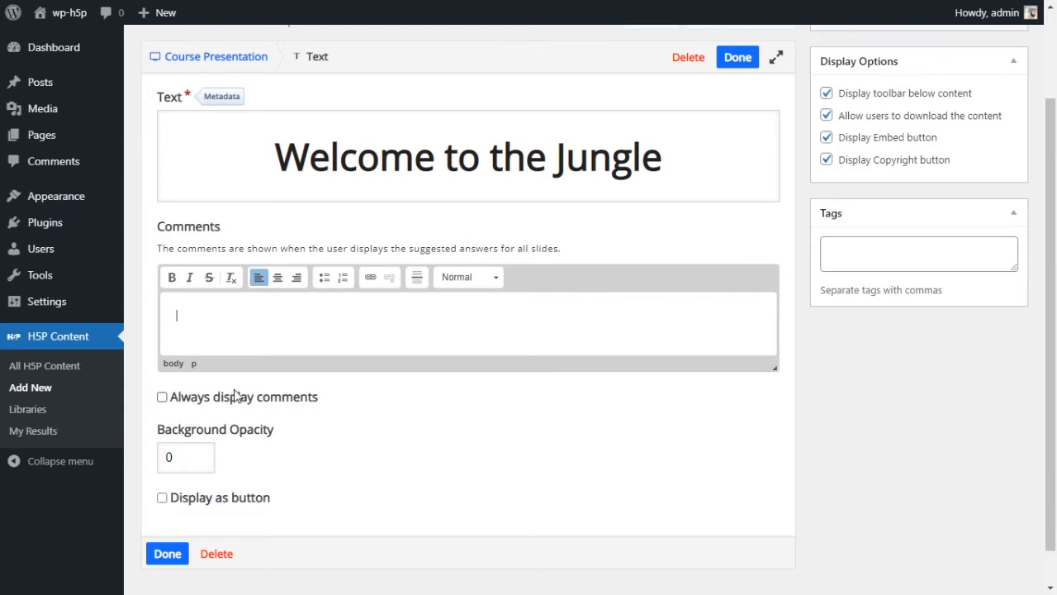
scroll(285, 396, "down", 1)
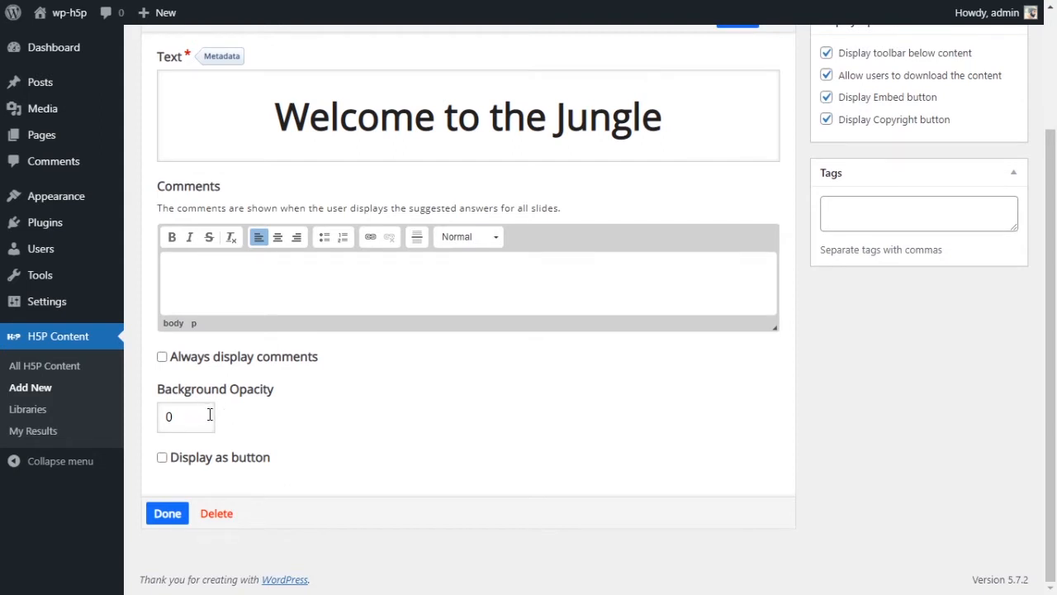
left_click(208, 415)
left_click_drag(159, 391, 291, 406)
left_click(236, 416)
scroll(344, 411, "up", 2)
left_click(252, 214)
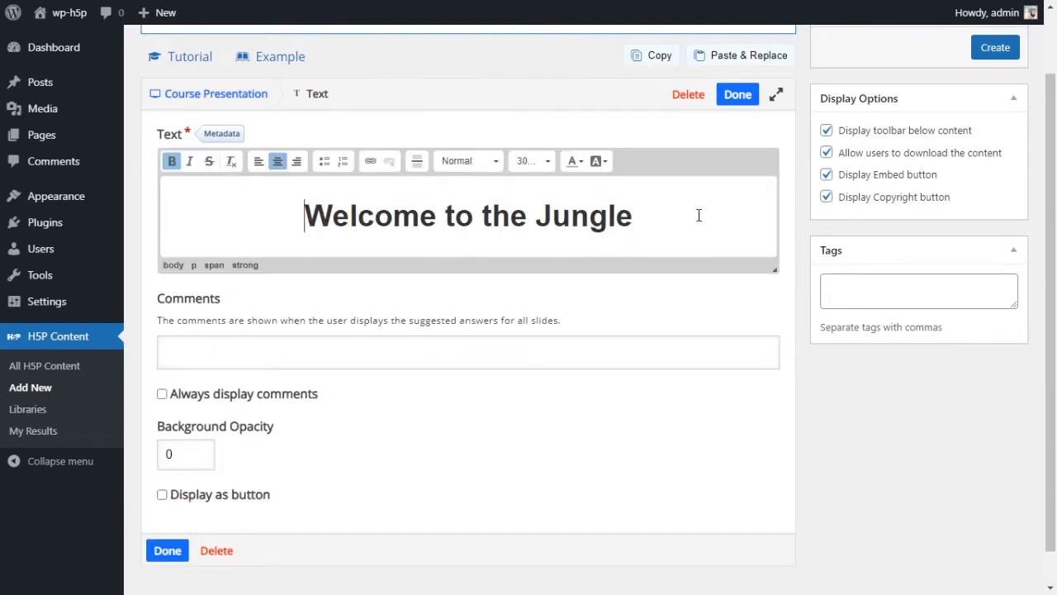
scroll(303, 322, "down", 1)
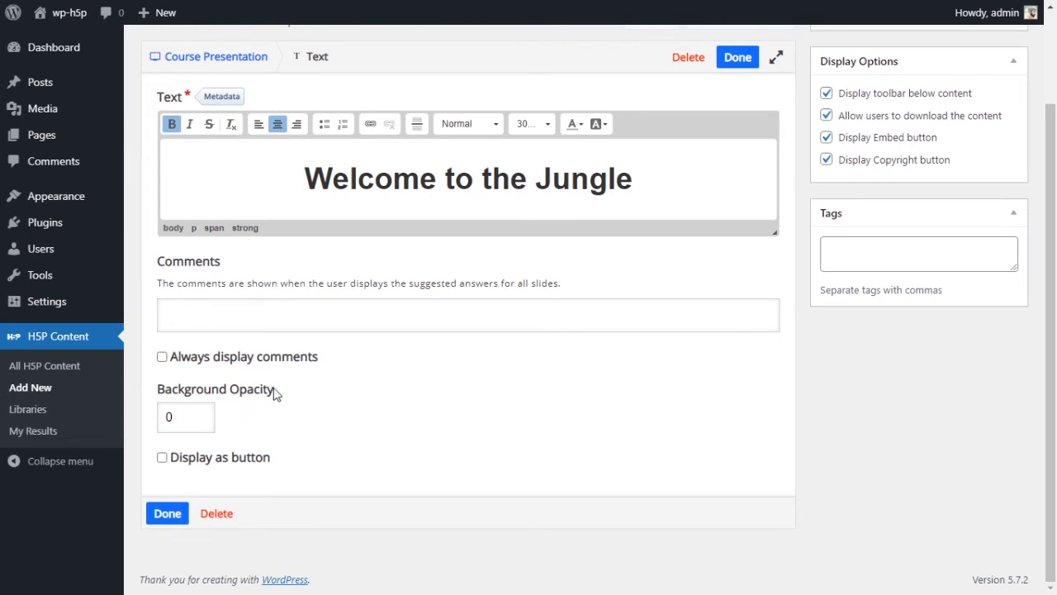
Confirm the title text element and narrow its box slightly on the slide.
left_click(738, 58)
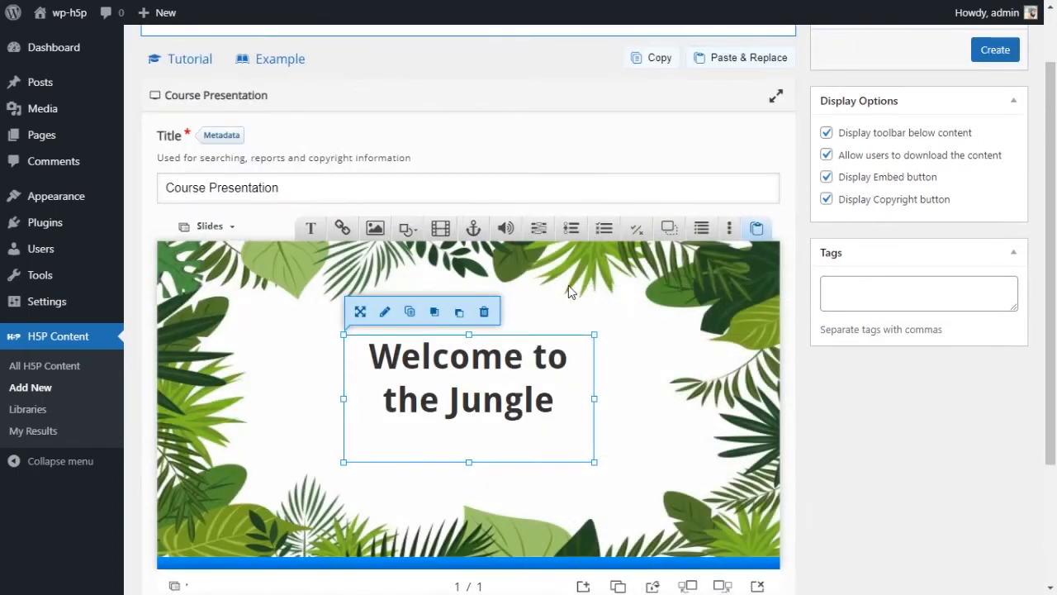
left_click(595, 398)
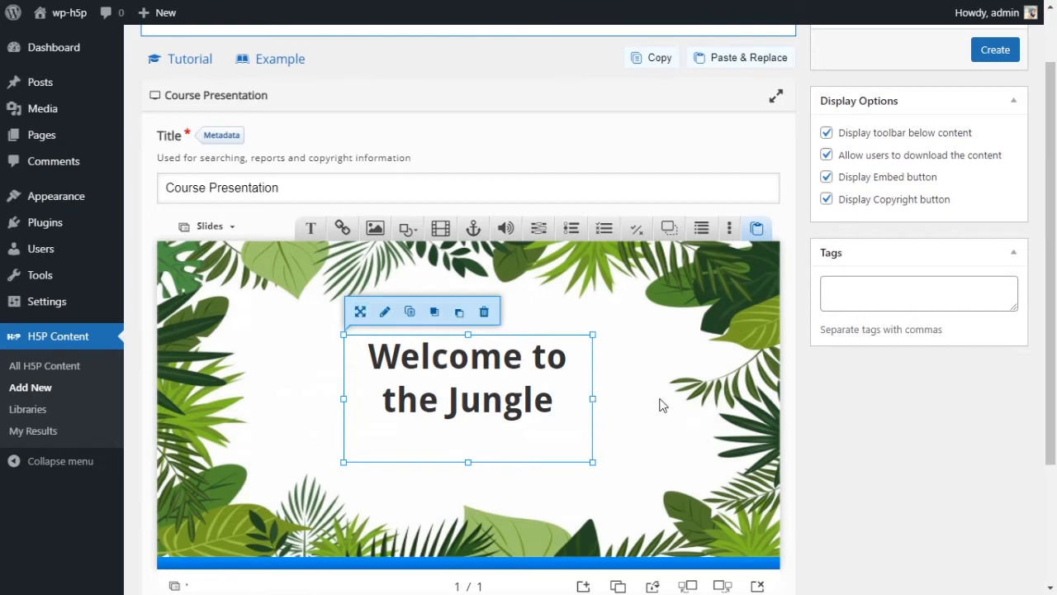
left_click(660, 403)
left_click(499, 363)
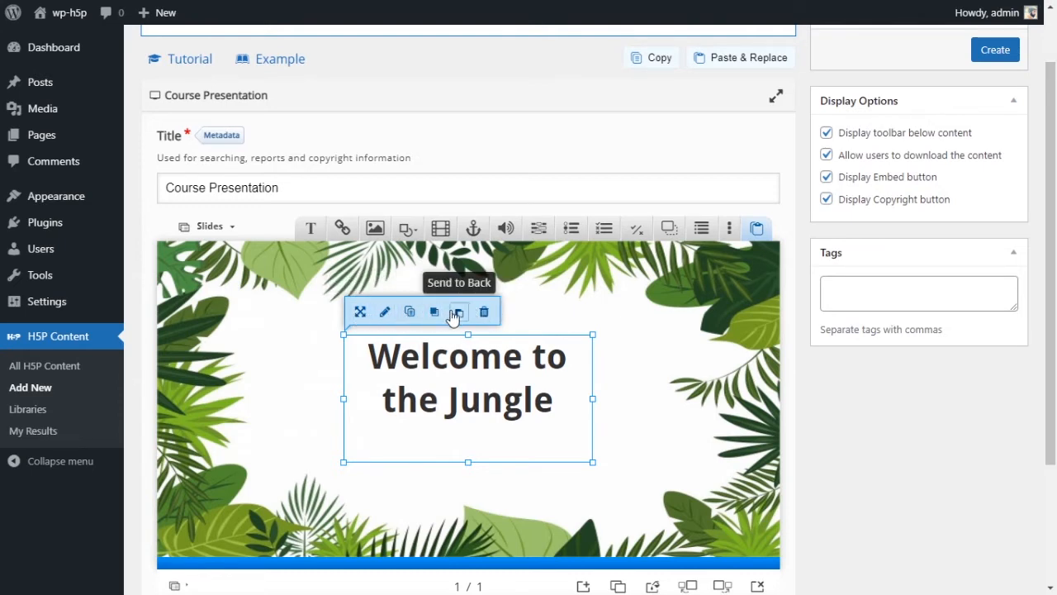
Try displaying the title text as a button of size Big and move the button icon toward the slide's center.
left_click(384, 312)
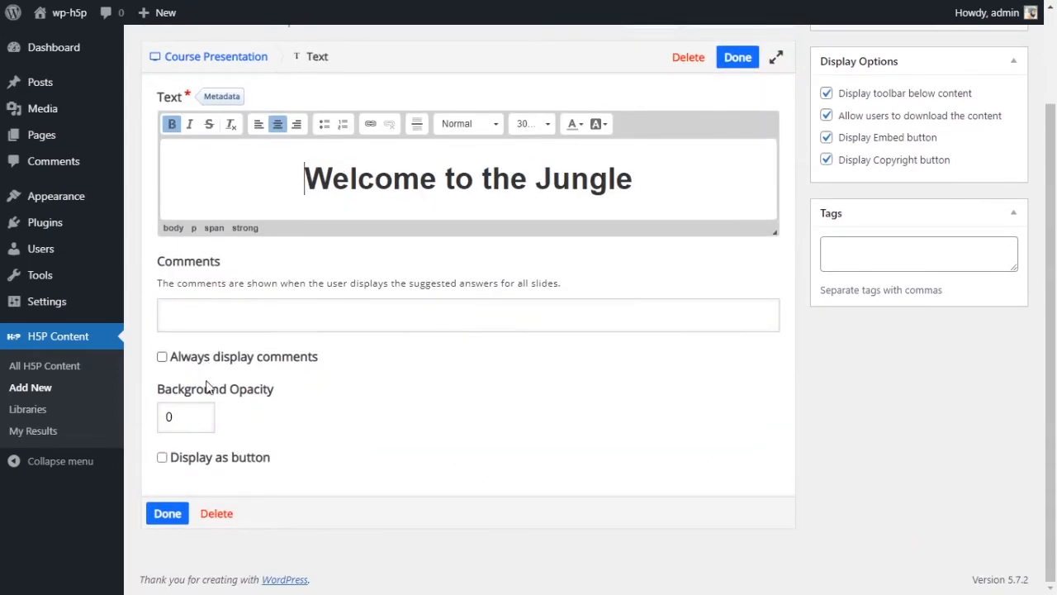
left_click(162, 457)
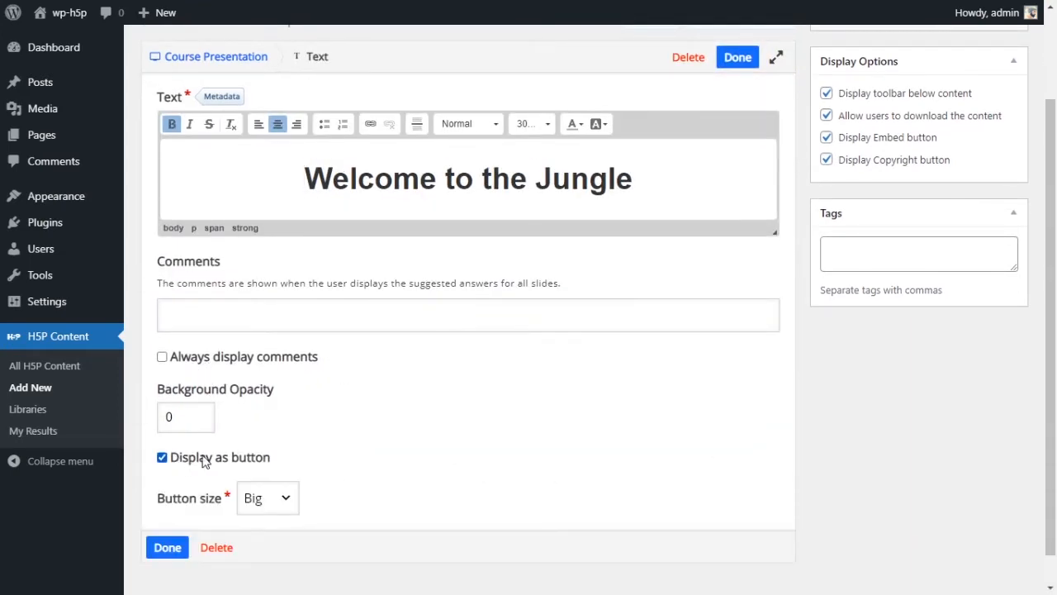
scroll(272, 434, "down", 1)
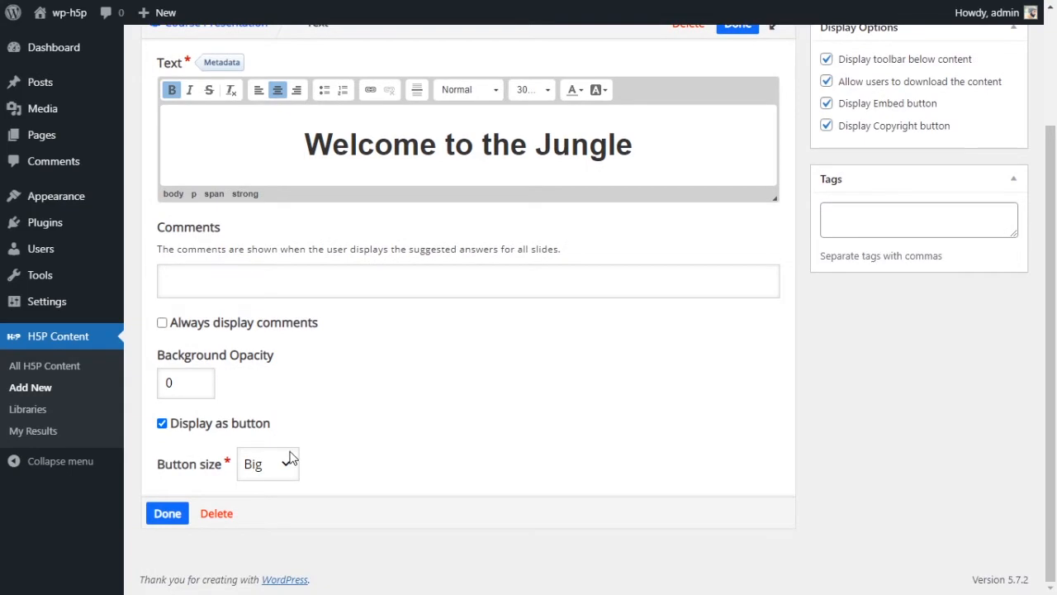
left_click(167, 514)
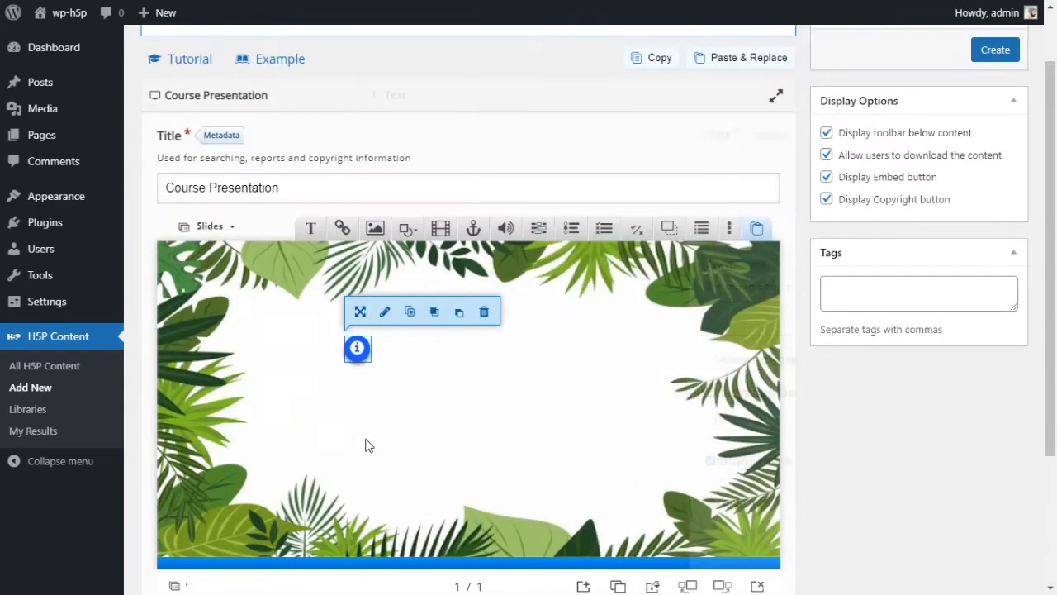
left_click_drag(354, 350, 465, 355)
left_click(489, 418)
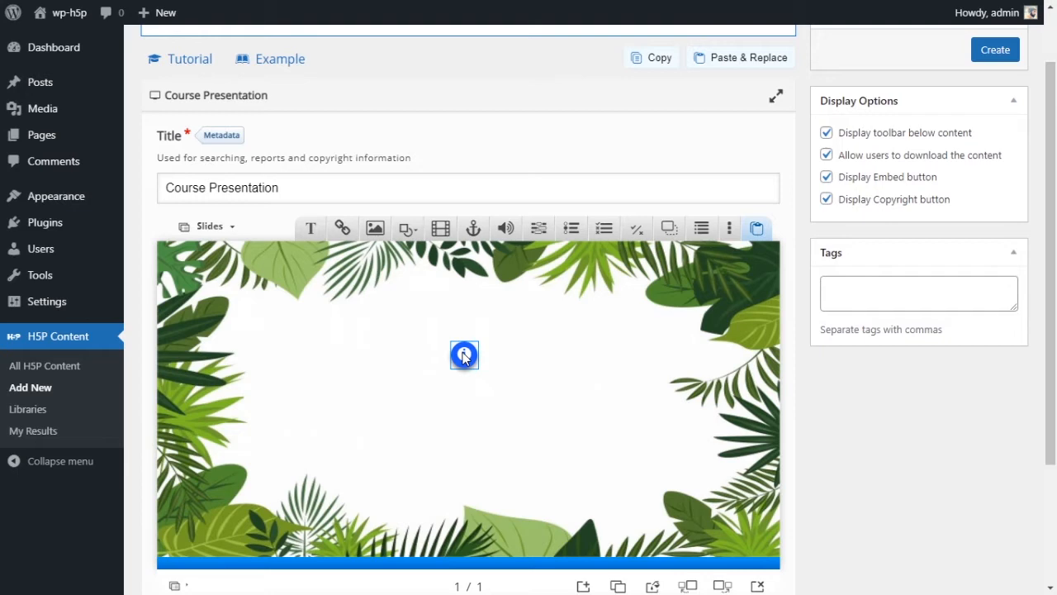
Turn off the display-as-button option for the title text element and confirm its settings.
left_click(464, 356)
left_click(492, 314)
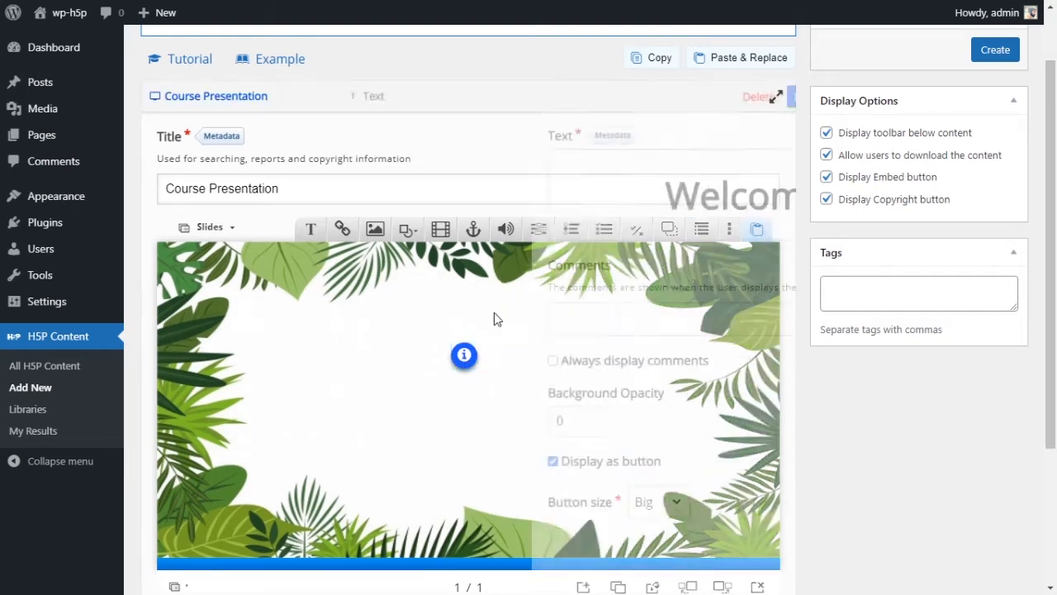
scroll(371, 401, "down", 2)
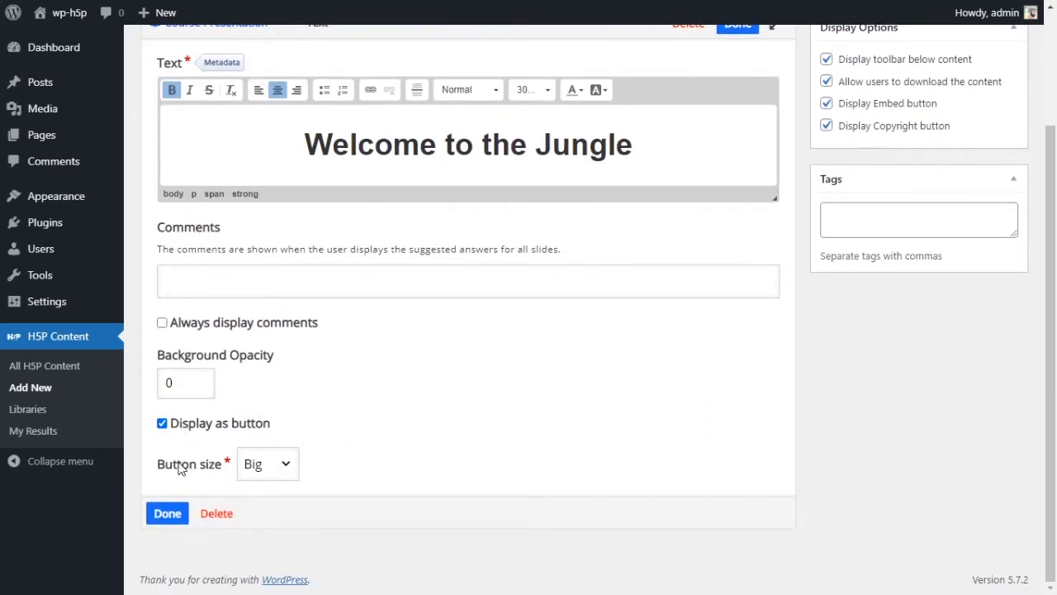
left_click(170, 425)
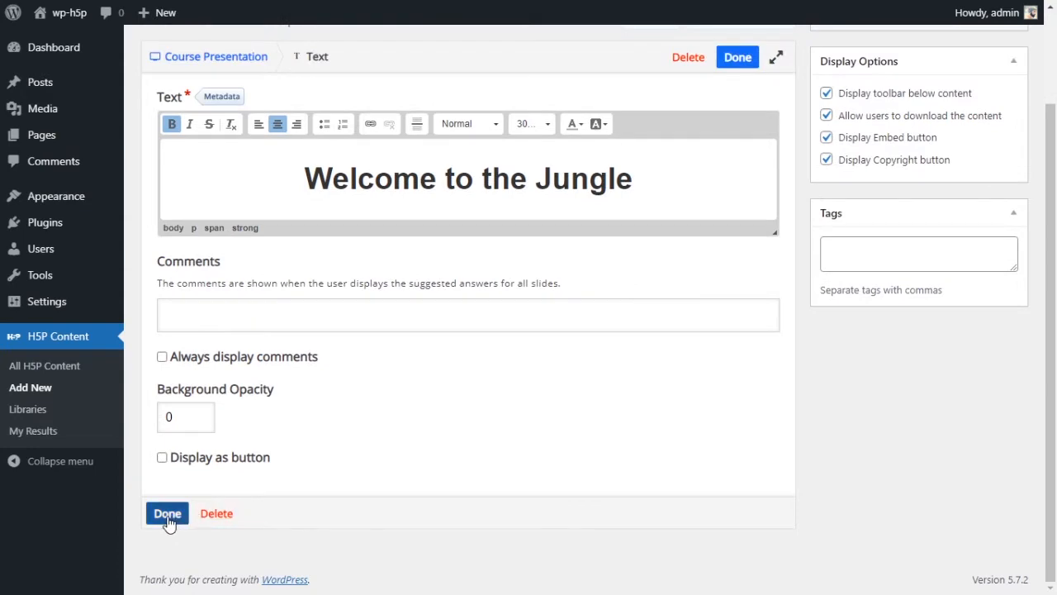
left_click(167, 513)
Reposition the title text box near the slide's center and set its text color to dark green #336600.
left_click_drag(489, 406, 486, 380)
left_click(400, 312)
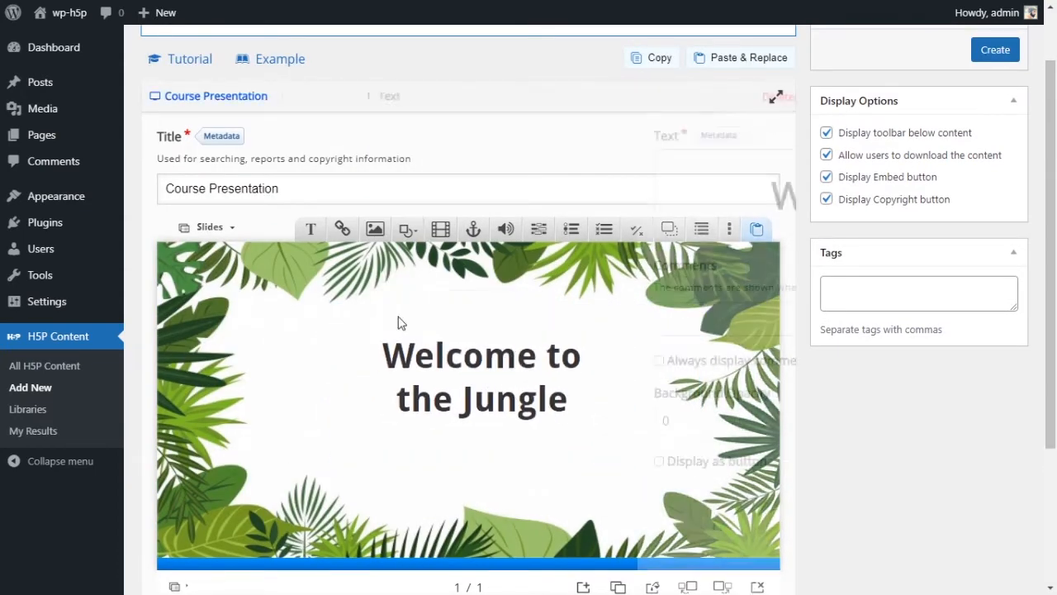
scroll(463, 281, "up", 1)
triple_click(448, 285)
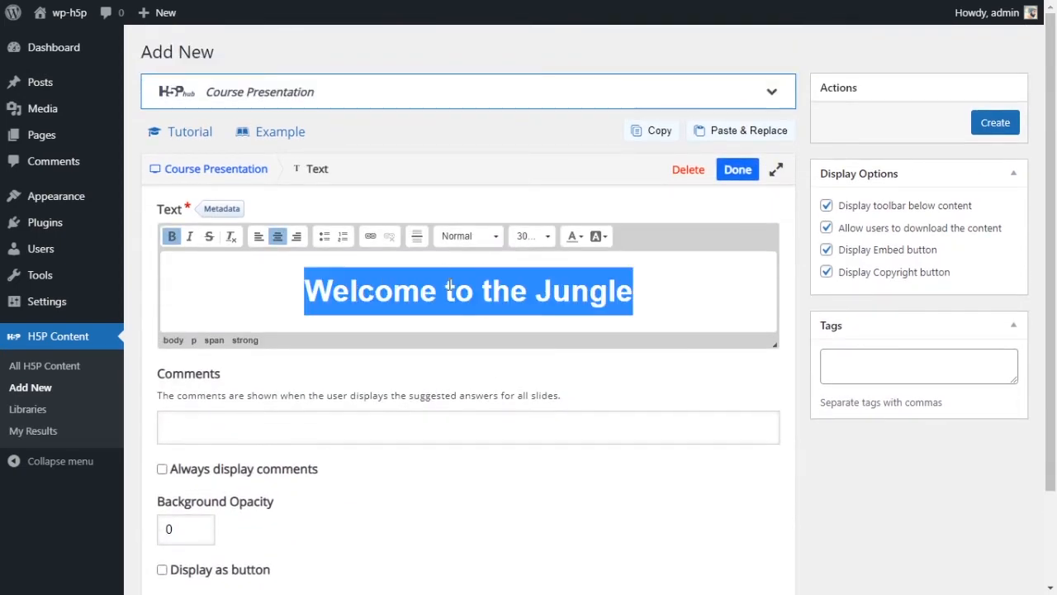
left_click(578, 237)
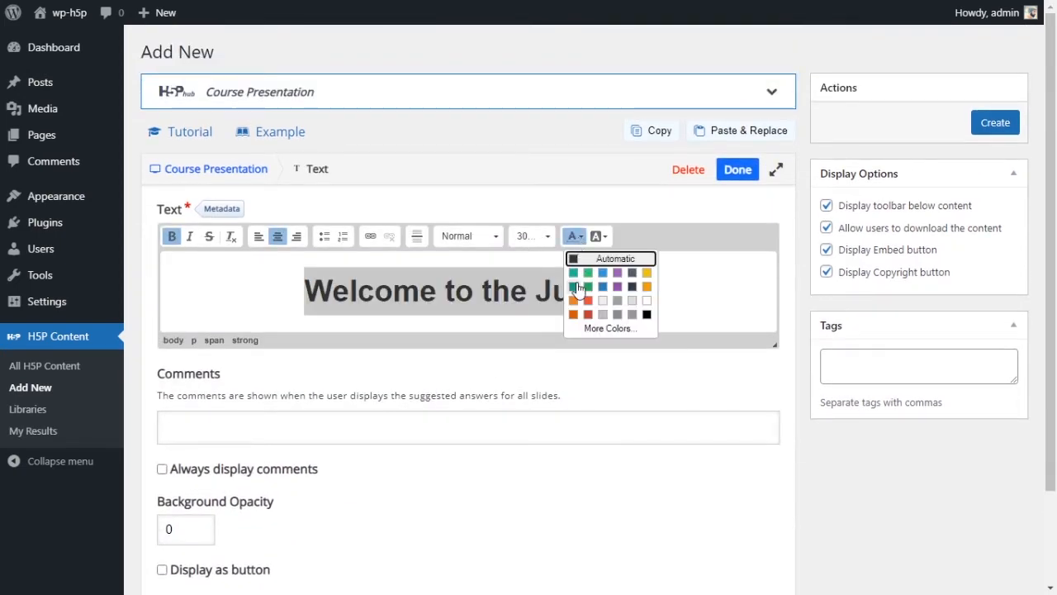
left_click(611, 328)
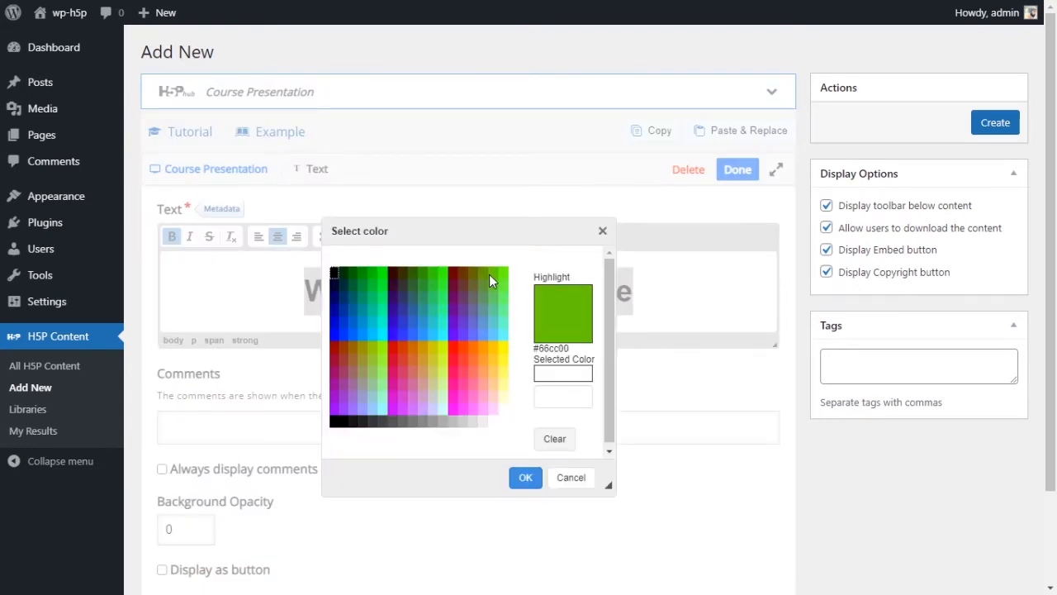
left_click(412, 273)
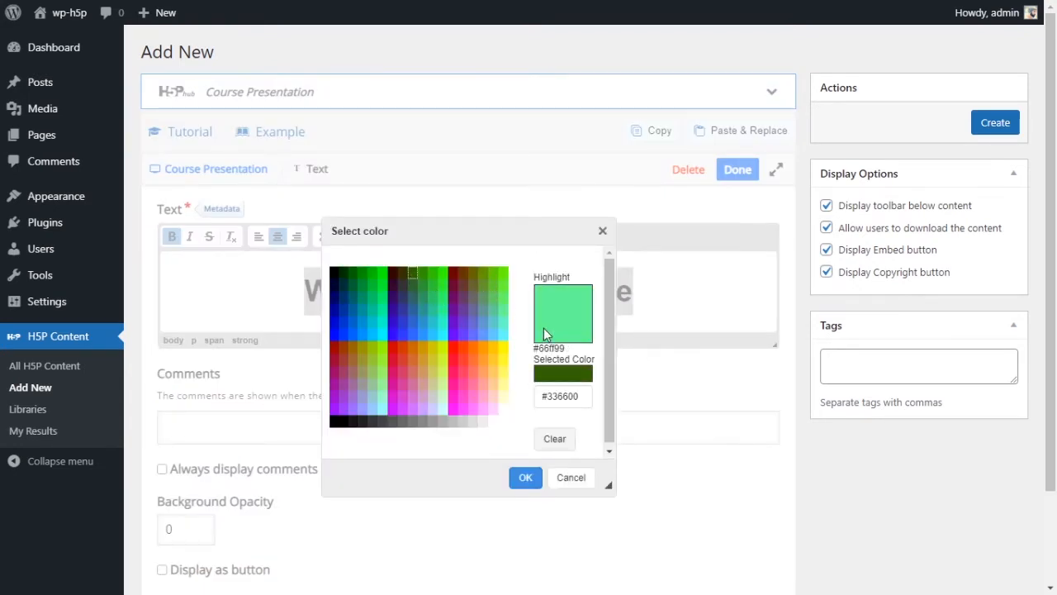
left_click(526, 479)
left_click(652, 296)
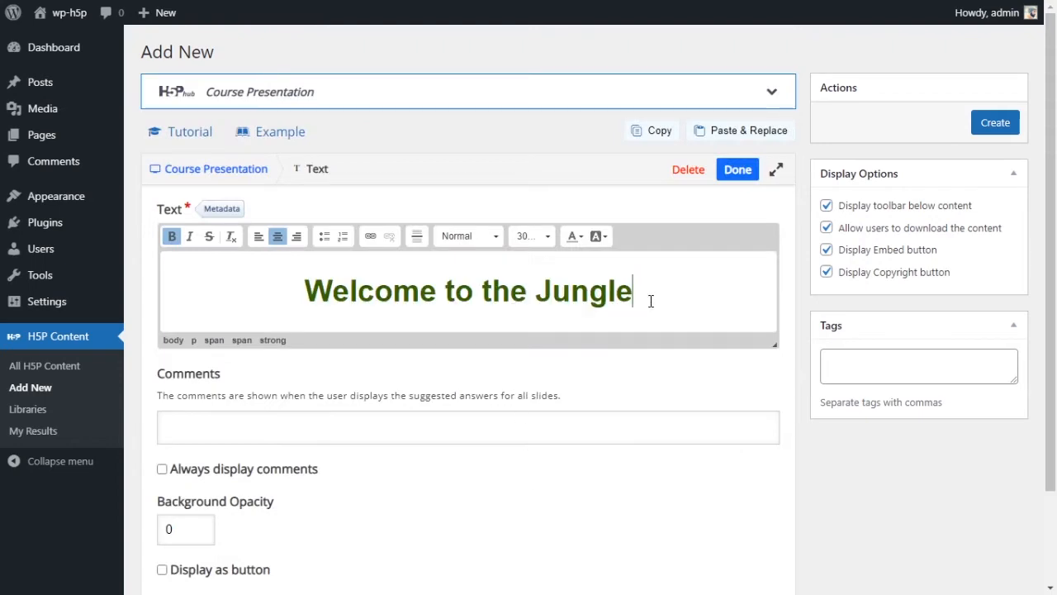
left_click(737, 171)
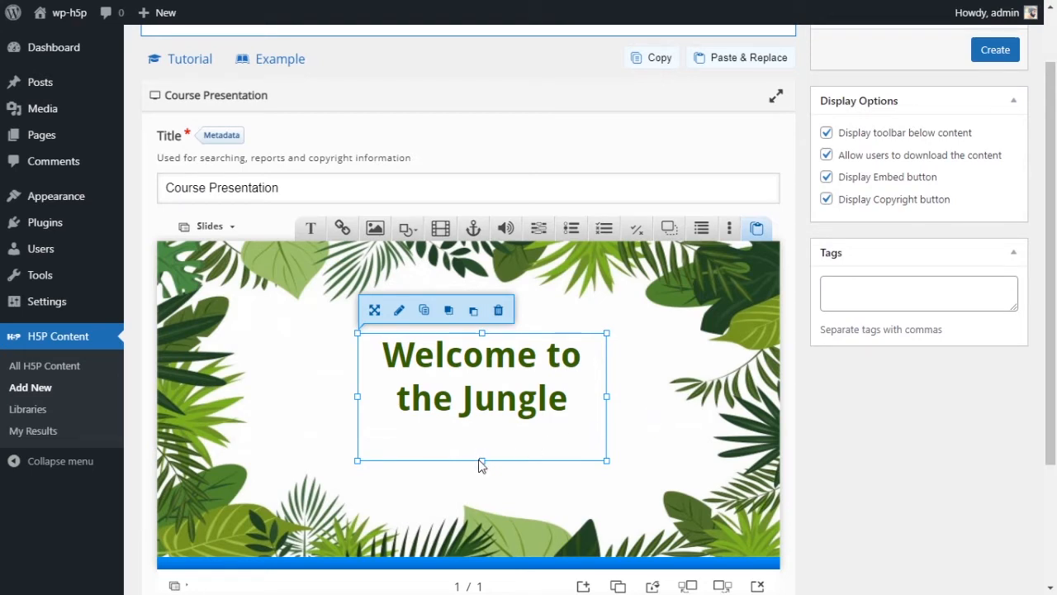
left_click(685, 427)
Move the title text box slightly up and reduce its height from the lower edge to fit the text.
scroll(623, 411, "down", 1)
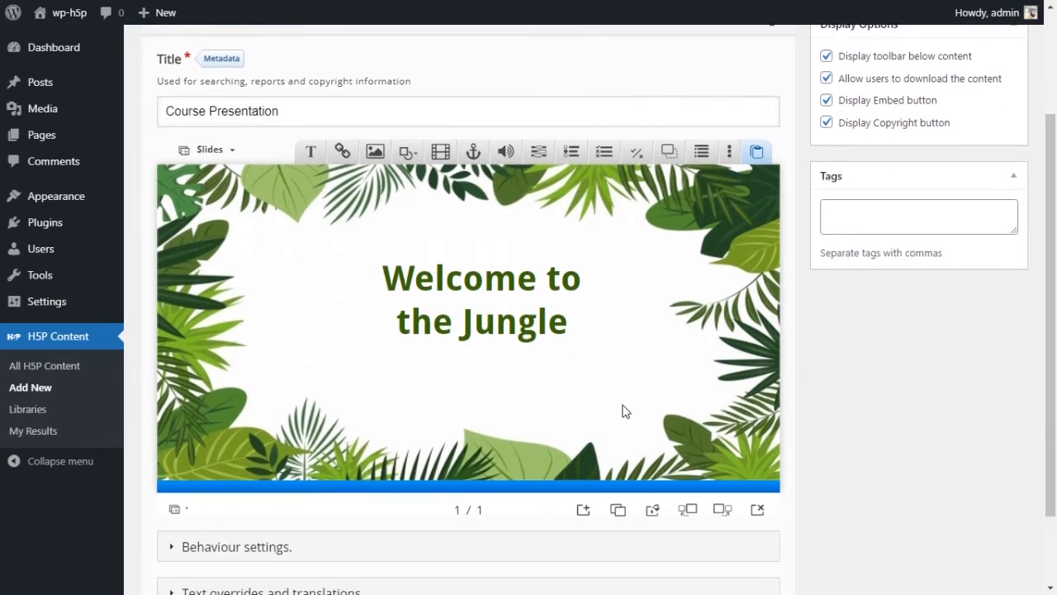
scroll(625, 411, "up", 1)
scroll(630, 399, "down", 1)
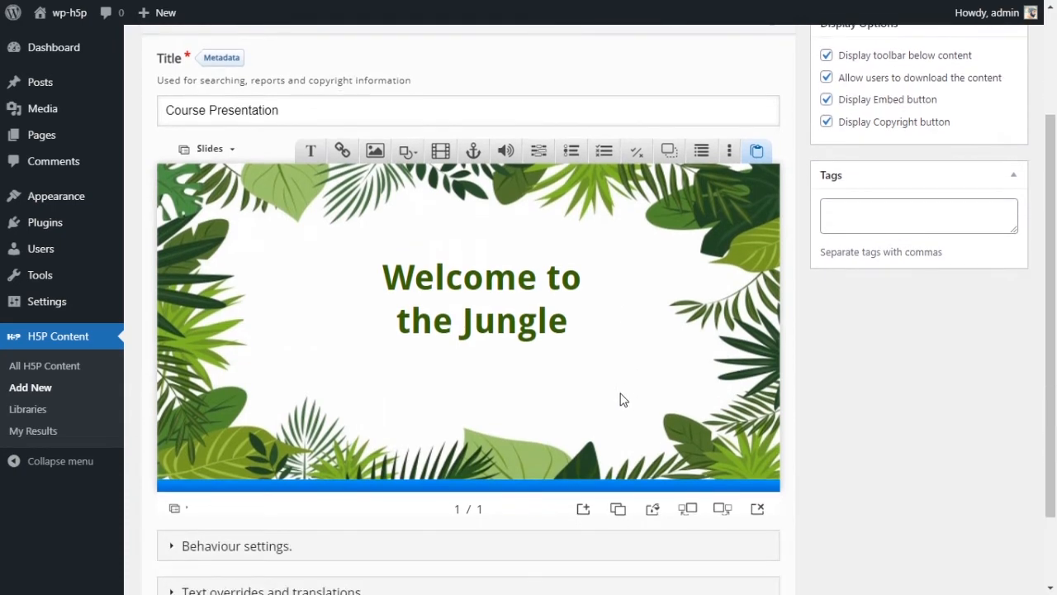
scroll(623, 399, "up", 1)
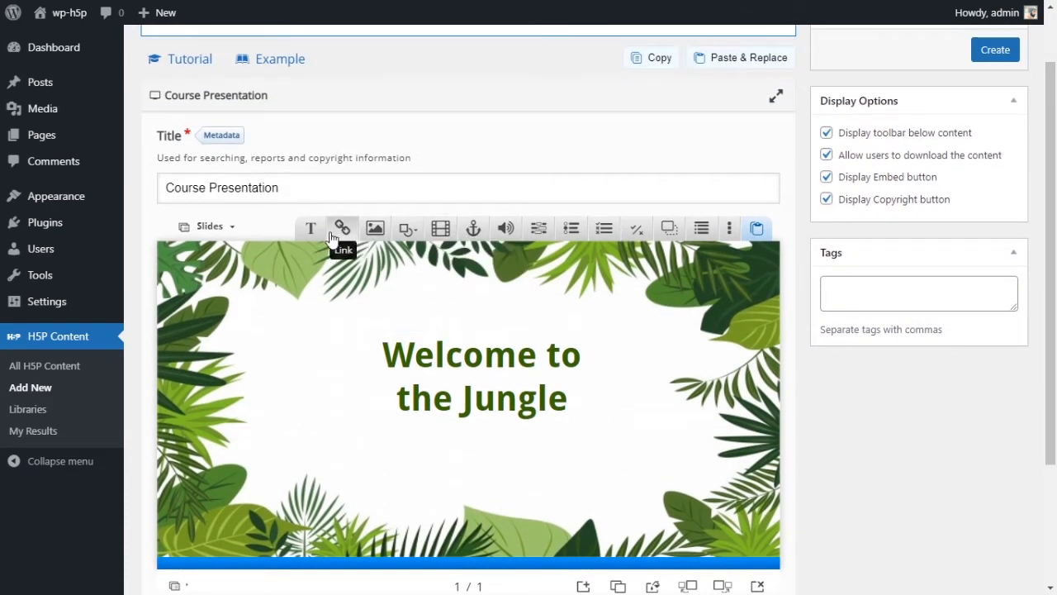
left_click_drag(493, 353, 493, 329)
left_click_drag(483, 437, 483, 411)
left_click(487, 437)
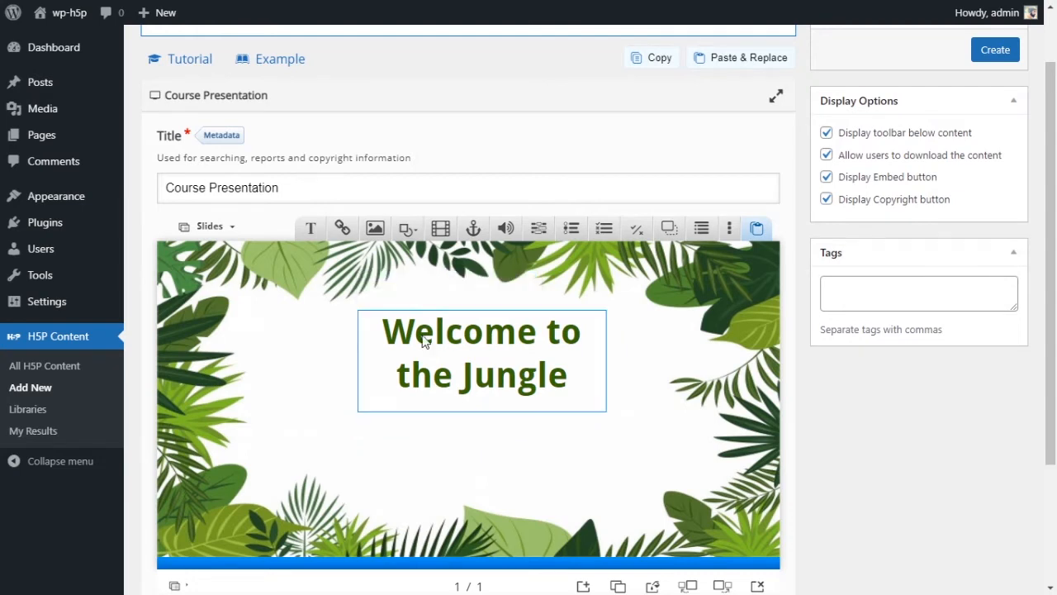
Add a link element to the slide with the title "Click here to go to Sources".
left_click(343, 231)
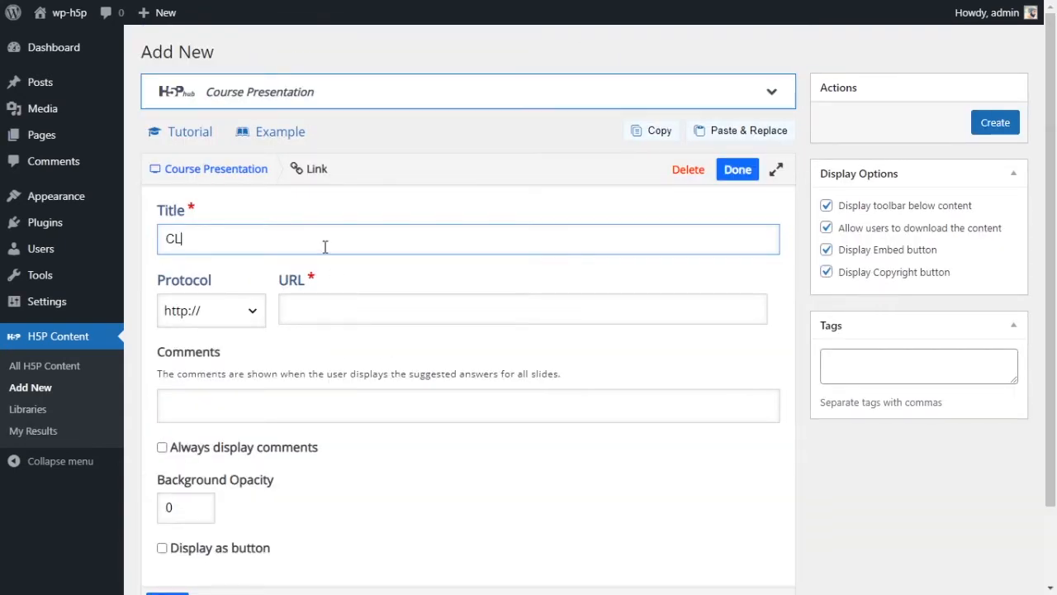
type("CLic")
key("BackSpace")
key("BackSpace")
key("BackSpace")
type("lick here to go to")
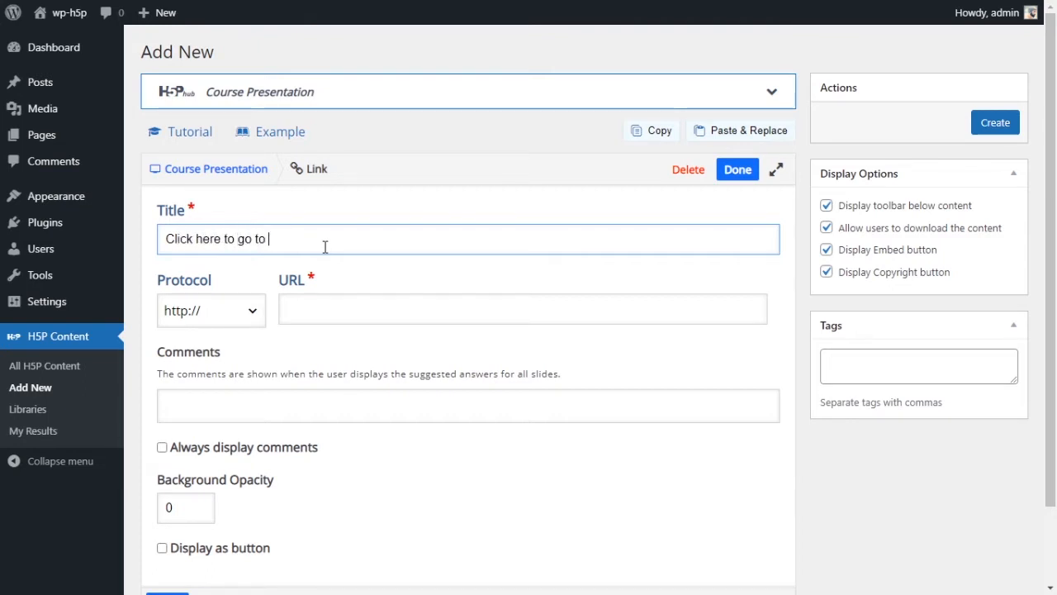
type(" Sou")
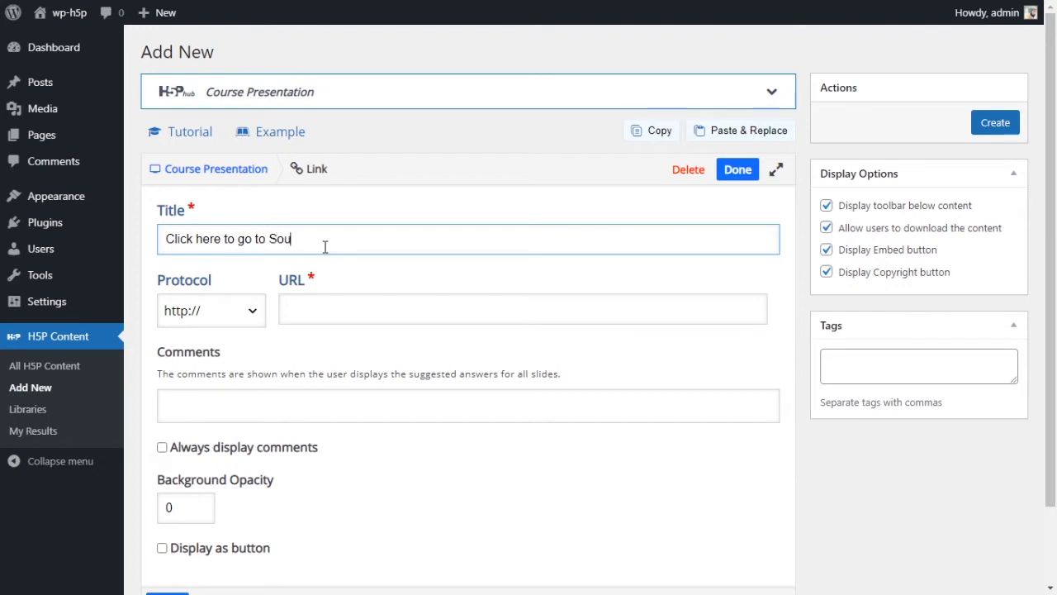
type("rces")
left_click(248, 309)
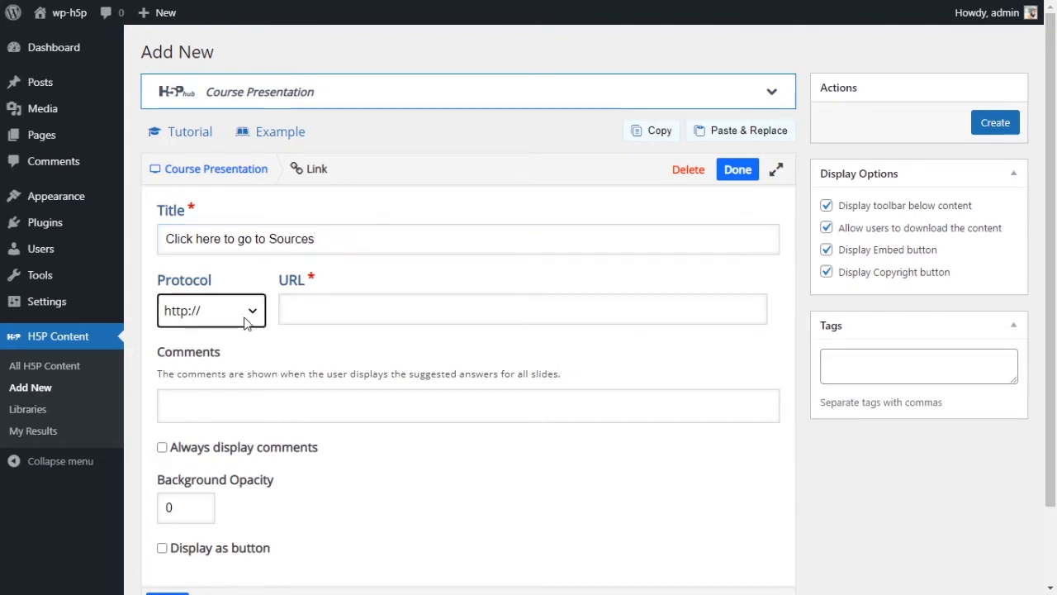
left_click(220, 371)
left_click(327, 310)
type("google")
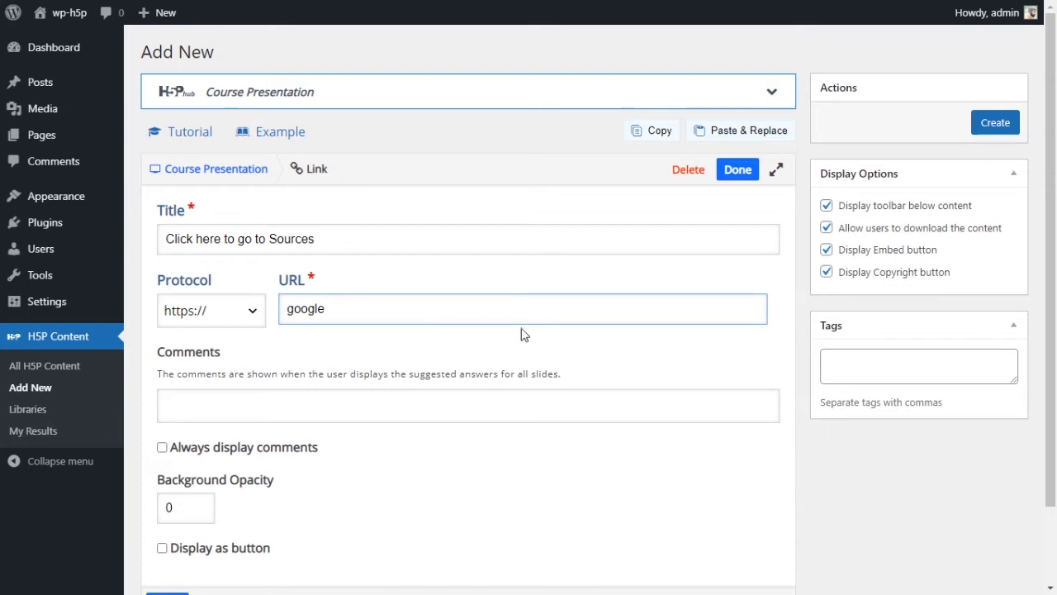
scroll(298, 417, "down", 2)
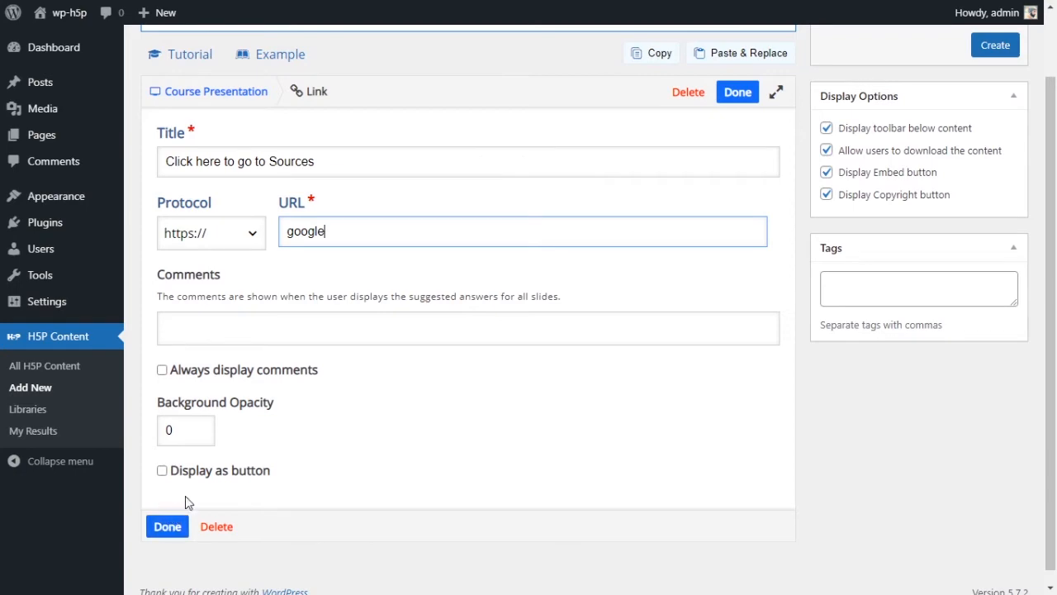
left_click(741, 92)
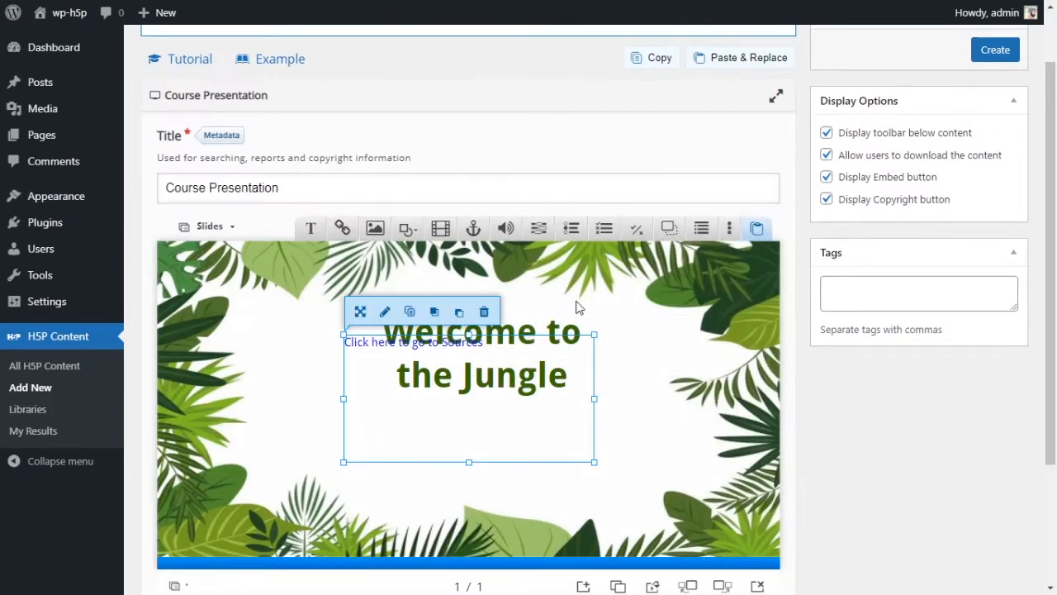
left_click_drag(359, 348, 371, 442)
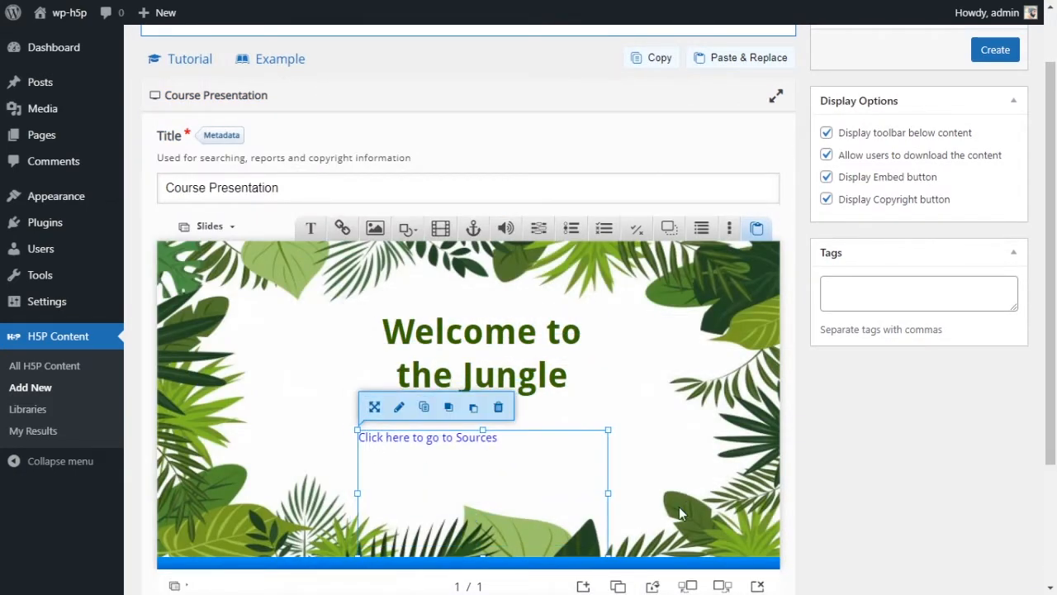
Shrink the sources link box to fit its text and center it just below the title.
scroll(535, 448, "down", 1)
left_click_drag(526, 361, 534, 334)
left_click_drag(492, 450, 496, 350)
left_click_drag(617, 335, 517, 339)
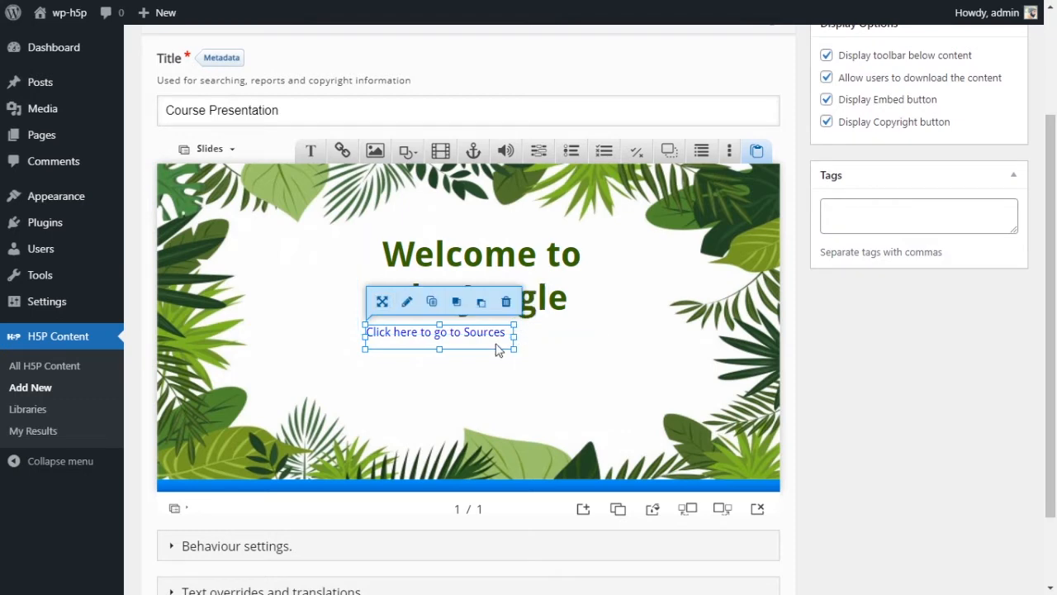
left_click_drag(439, 348, 474, 346)
left_click(633, 400)
left_click(581, 400)
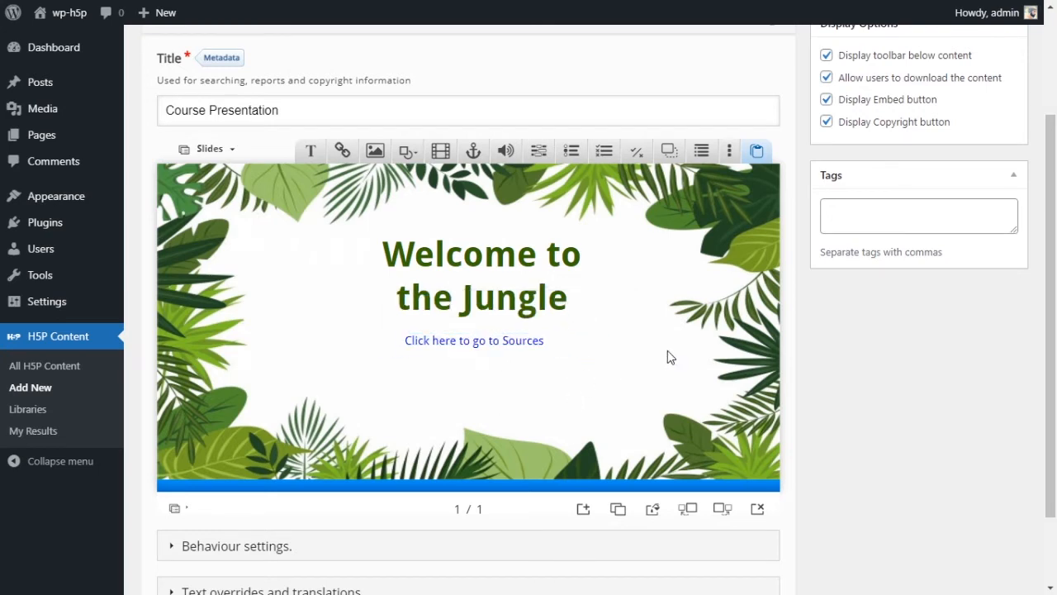
Move the title box to about position 250, 100 and shift the sources link further down to leave a gap.
left_click(488, 292)
left_click_drag(488, 293, 487, 295)
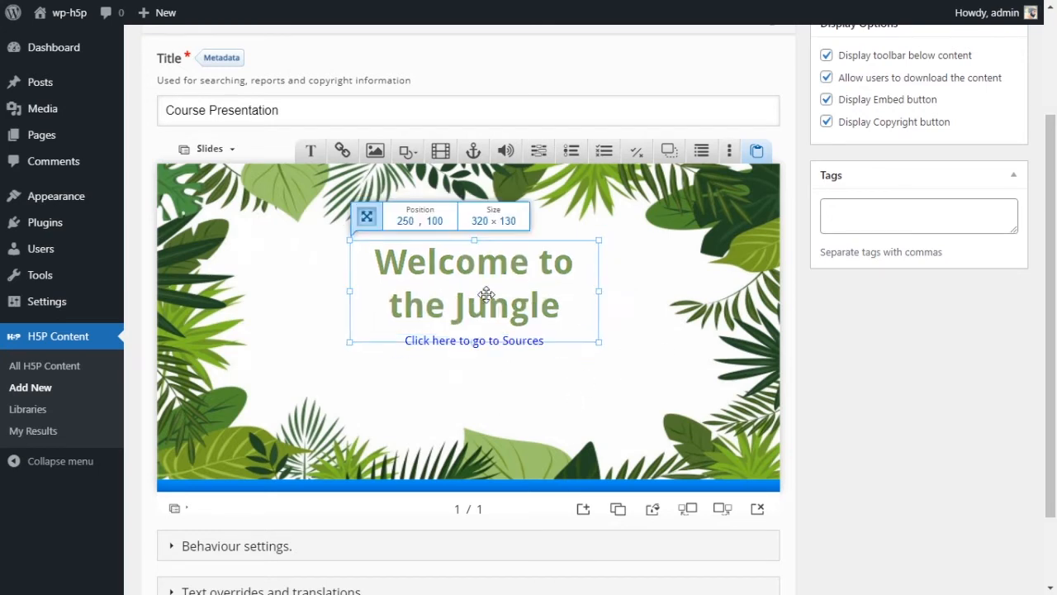
left_click(490, 405)
left_click_drag(486, 344, 486, 375)
left_click(603, 365)
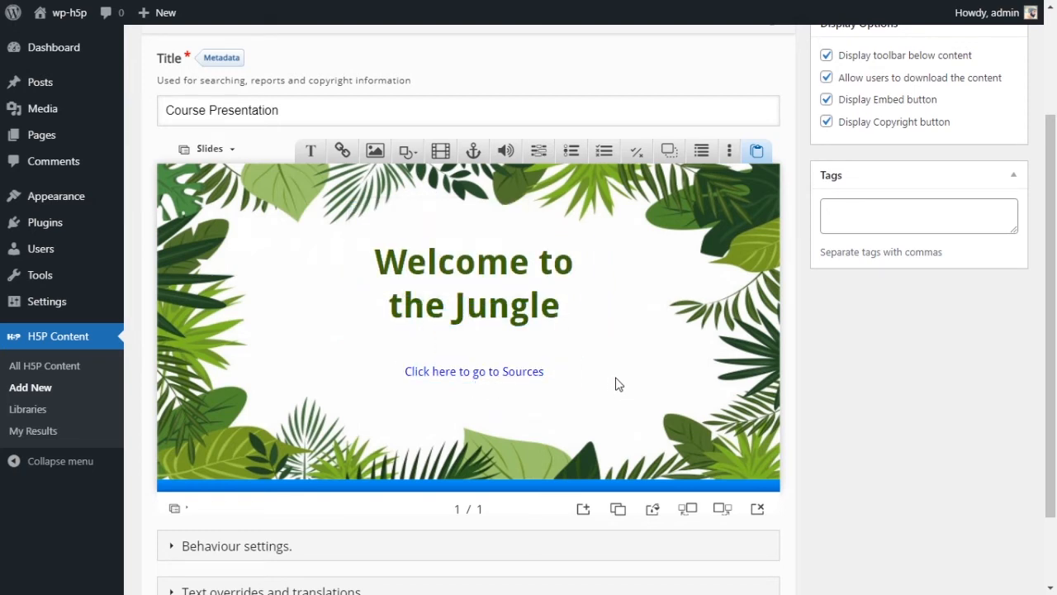
Add a rectangle shape and make its fill color fully transparent, rgba(255, 255, 255, 0).
left_click(409, 158)
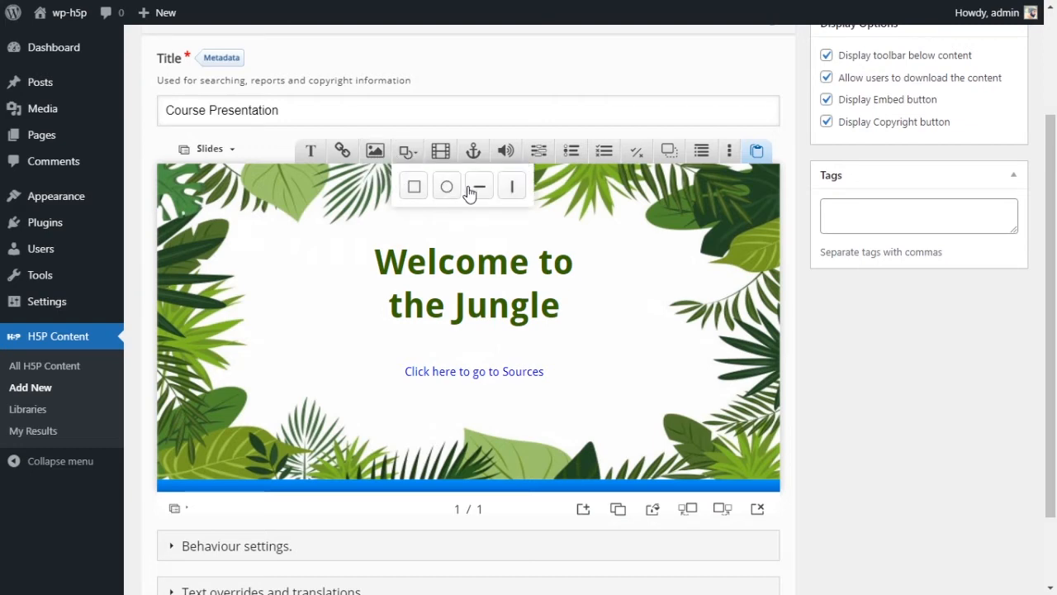
left_click(415, 188)
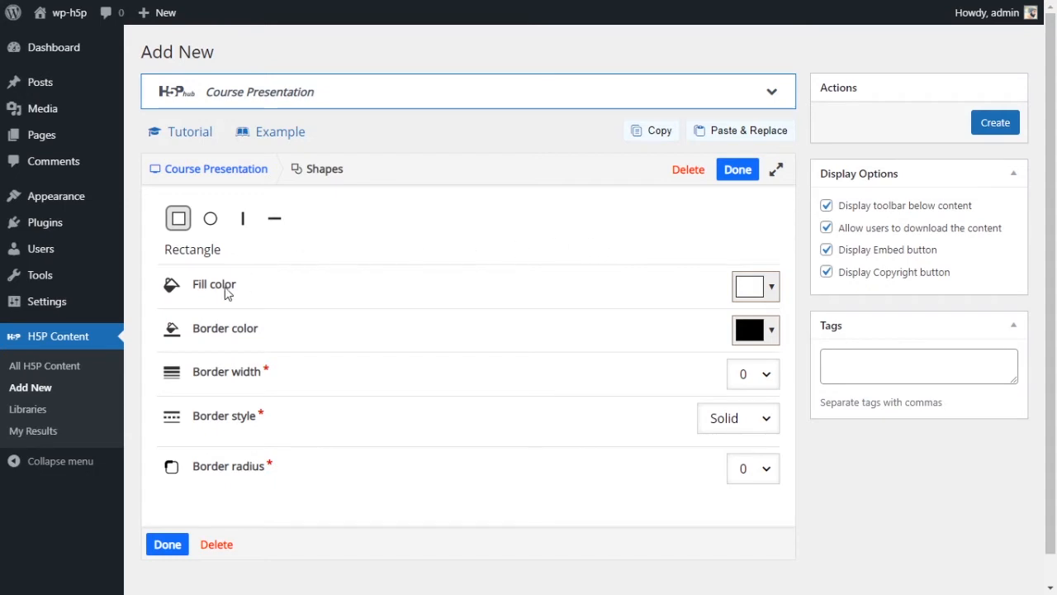
left_click(772, 287)
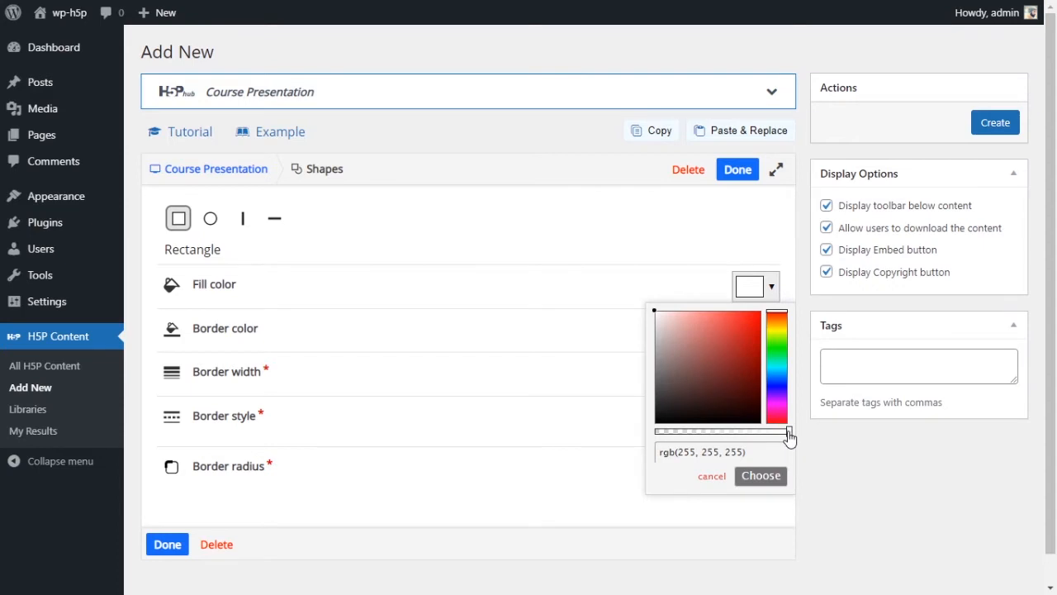
left_click_drag(789, 436, 646, 434)
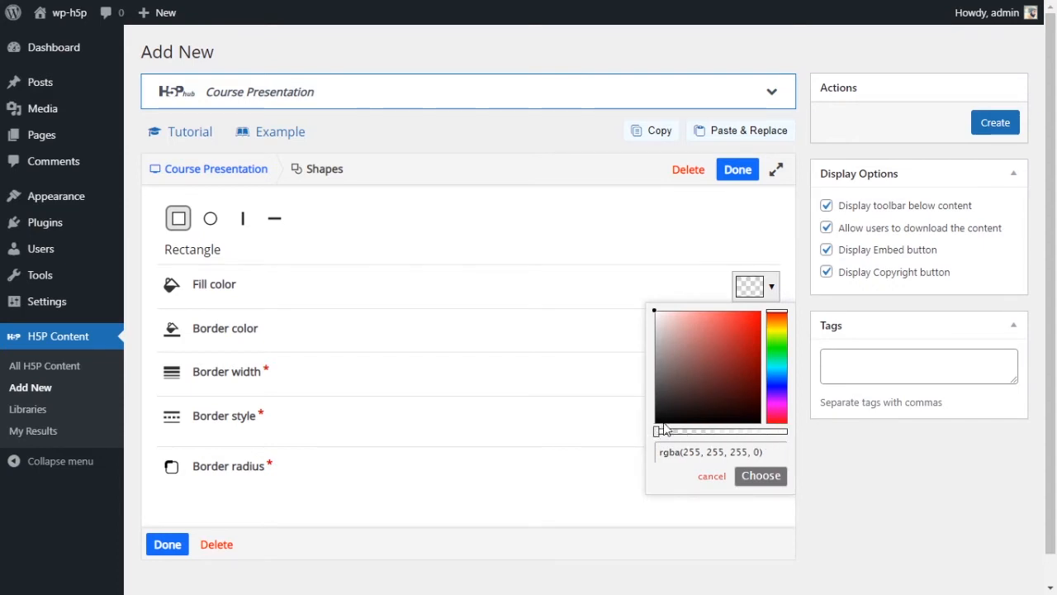
left_click(760, 477)
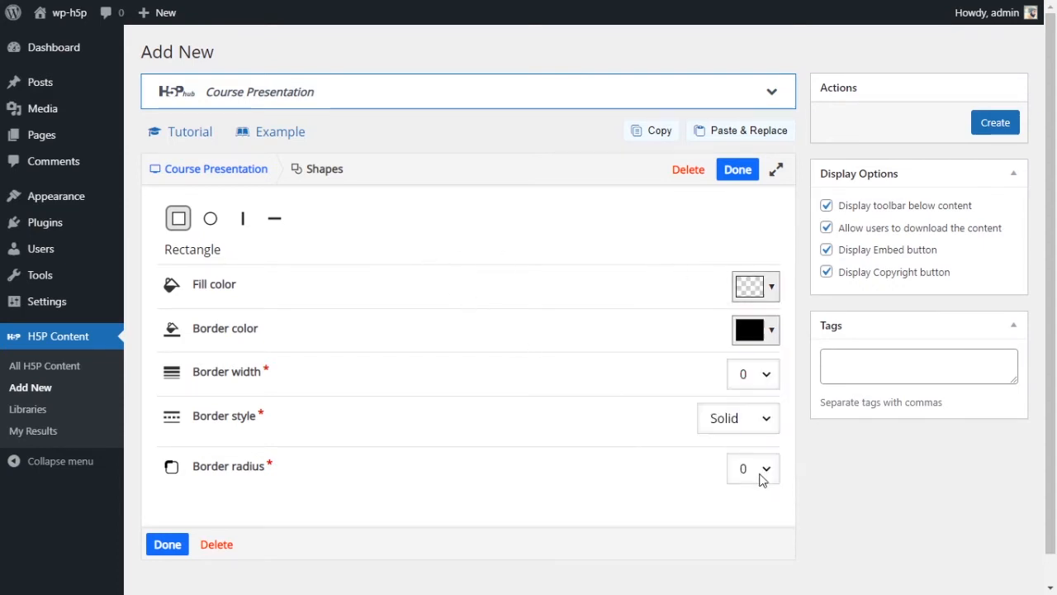
Give the rectangle a dotted border with width 3 and border radius 5, and insert it on the slide.
left_click(685, 326)
left_click(754, 374)
left_click(760, 419)
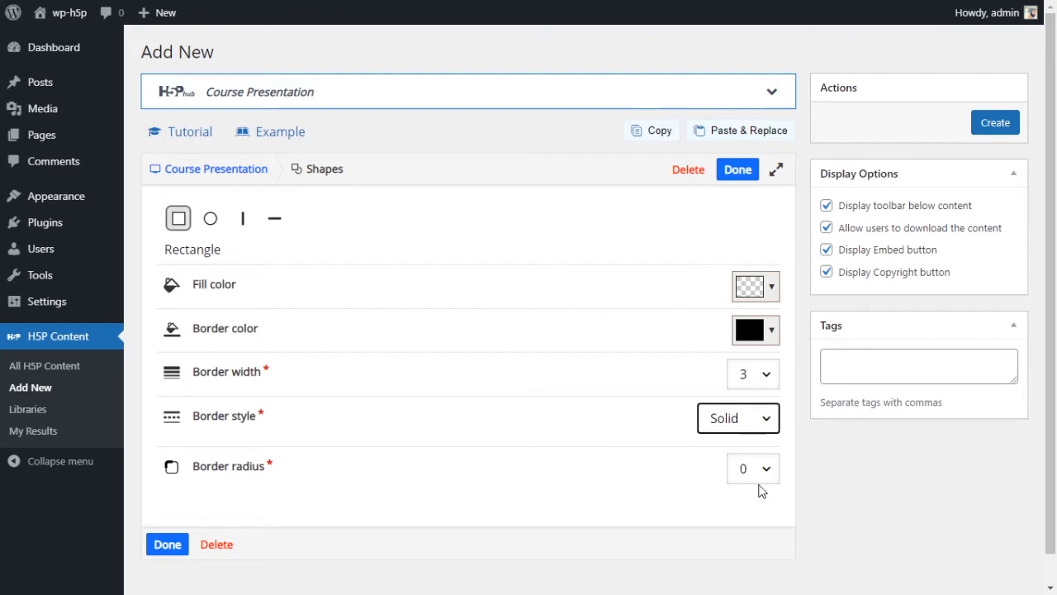
key("Down")
left_click(651, 473)
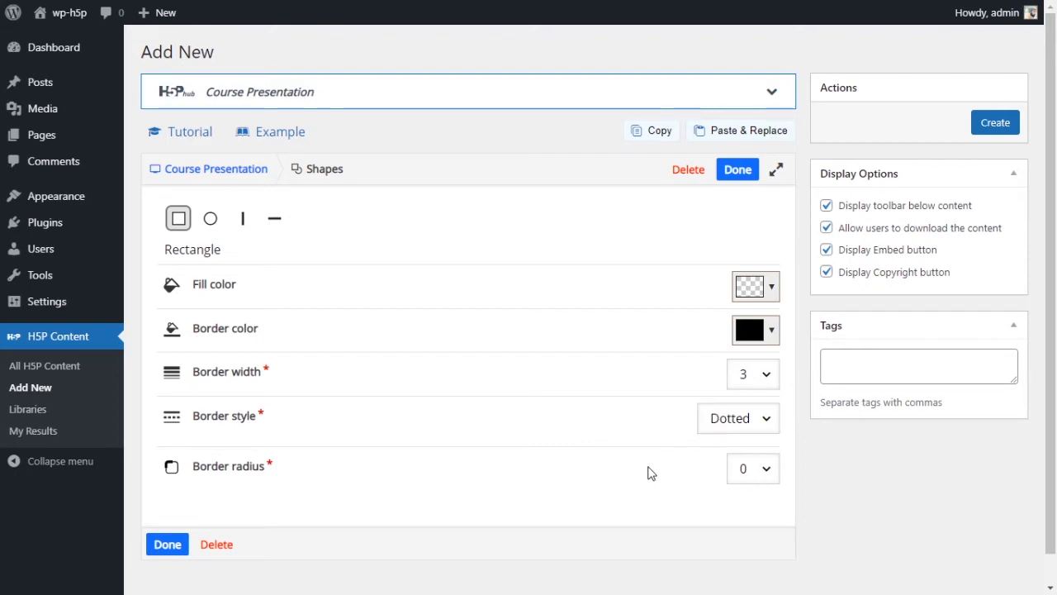
left_click(774, 479)
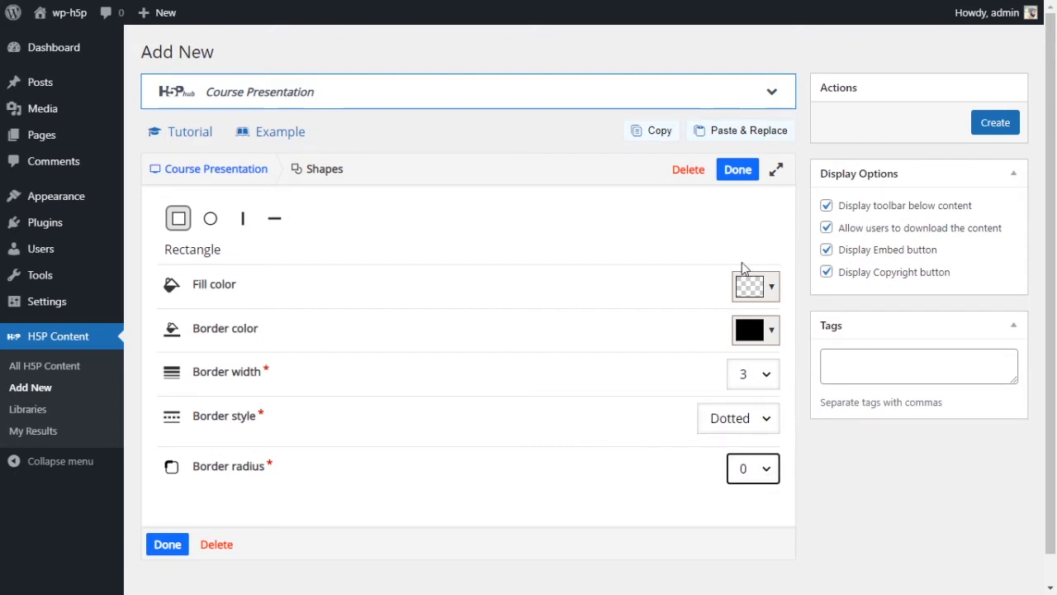
left_click(746, 196)
left_click(168, 548)
Move the rectangle over the title and stretch its sides so it frames both lines of the title text.
left_click_drag(449, 444, 368, 408)
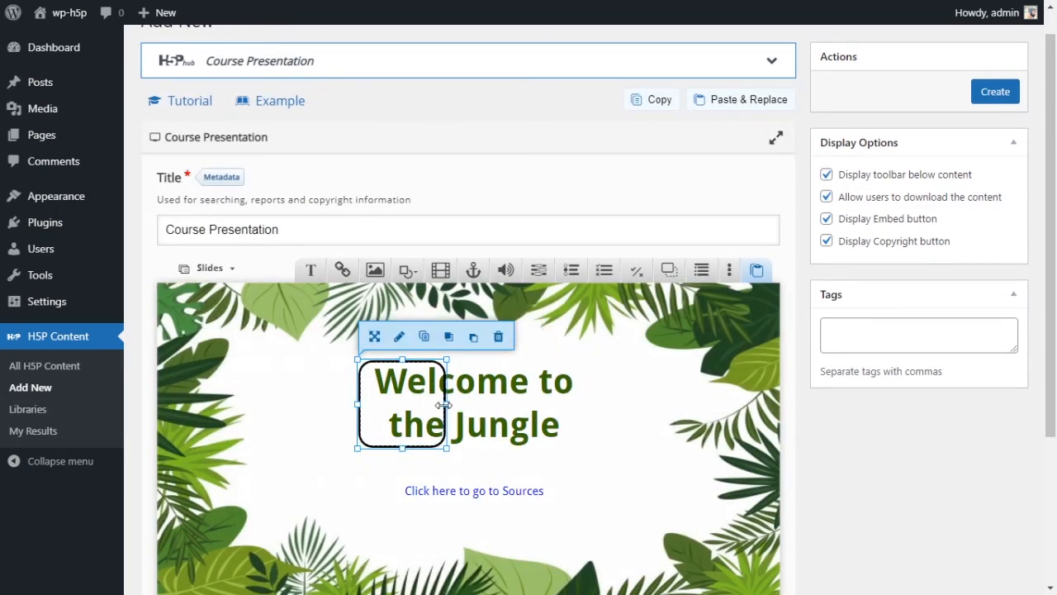
left_click_drag(446, 405, 566, 407)
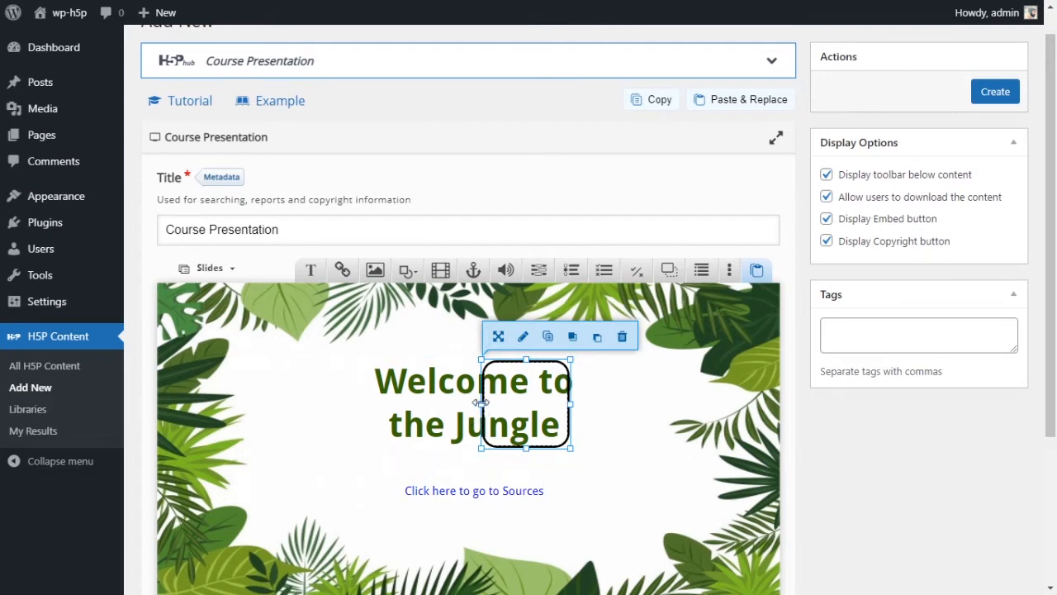
left_click_drag(481, 402, 334, 402)
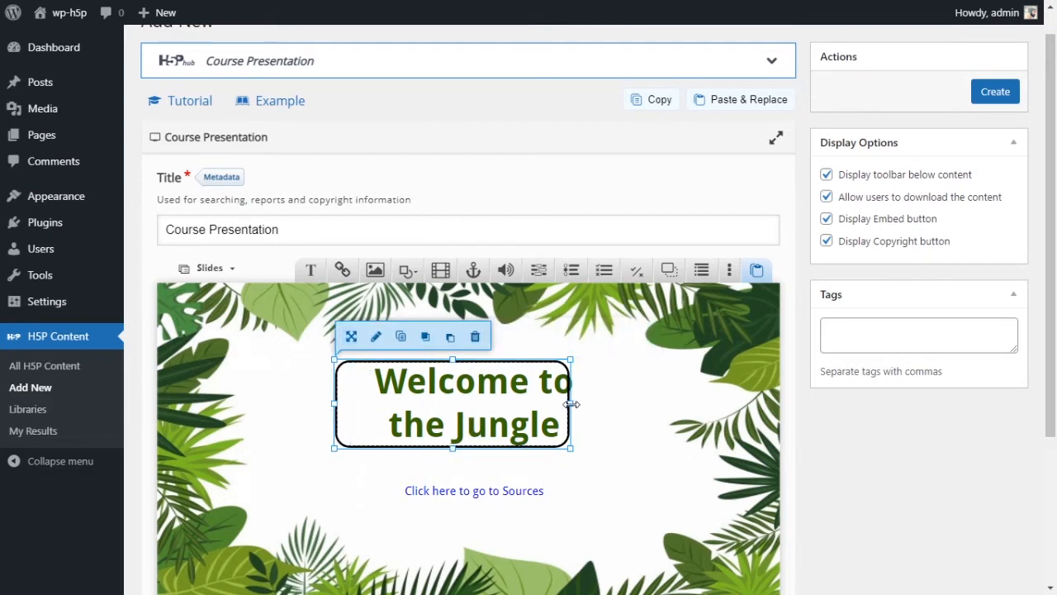
left_click_drag(571, 404, 592, 404)
left_click_drag(463, 446, 462, 452)
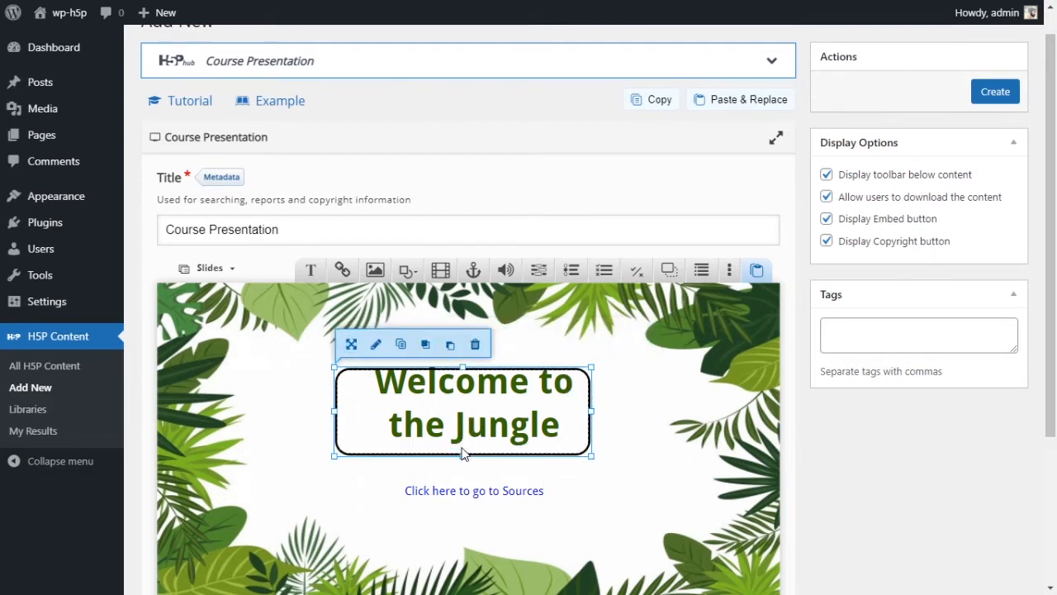
left_click_drag(463, 363, 463, 351)
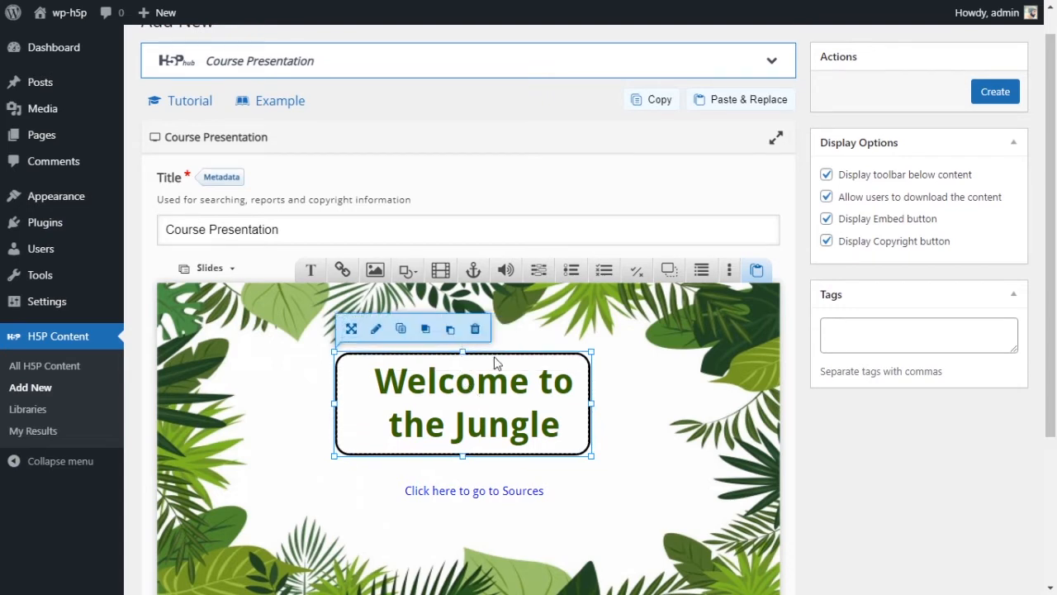
Nudge the rectangle and the title text so the title sits centered inside the frame.
left_click_drag(591, 388, 572, 361)
left_click(564, 361)
left_click(646, 428)
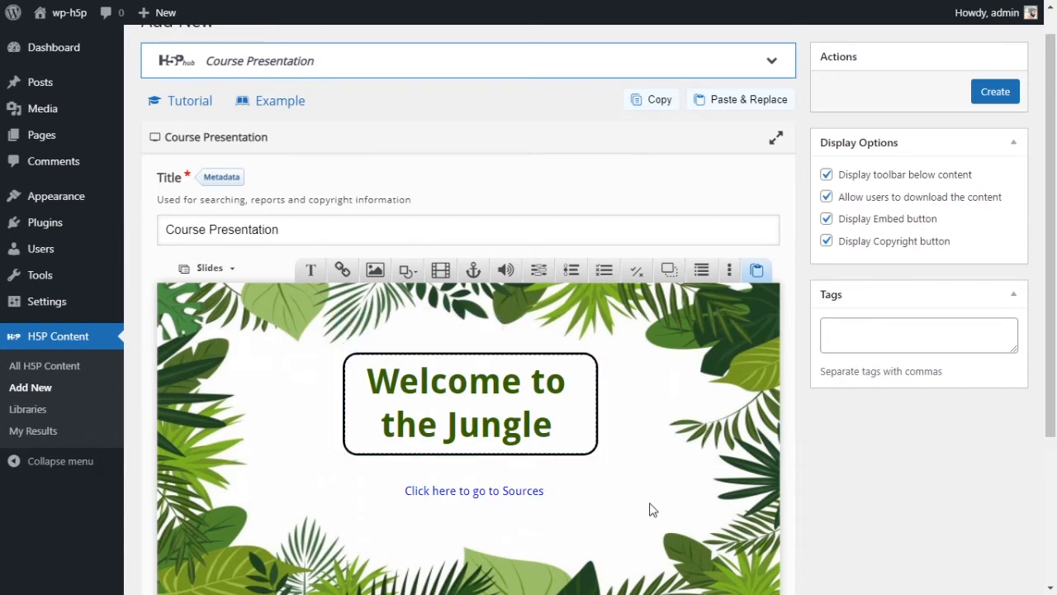
Change the border style of the rectangle around the title to Dashed.
left_click(587, 455)
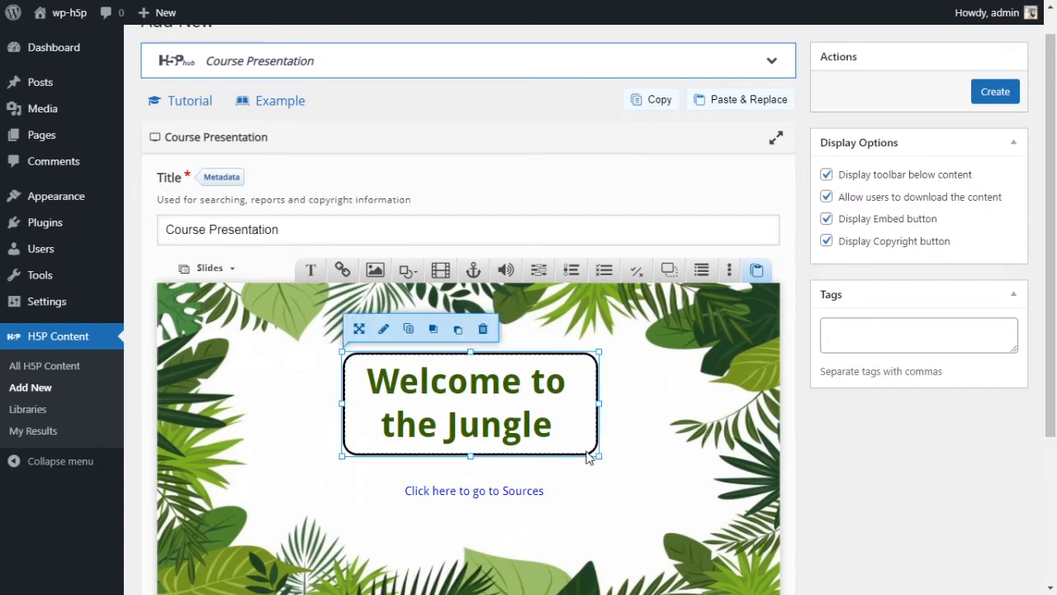
left_click(383, 329)
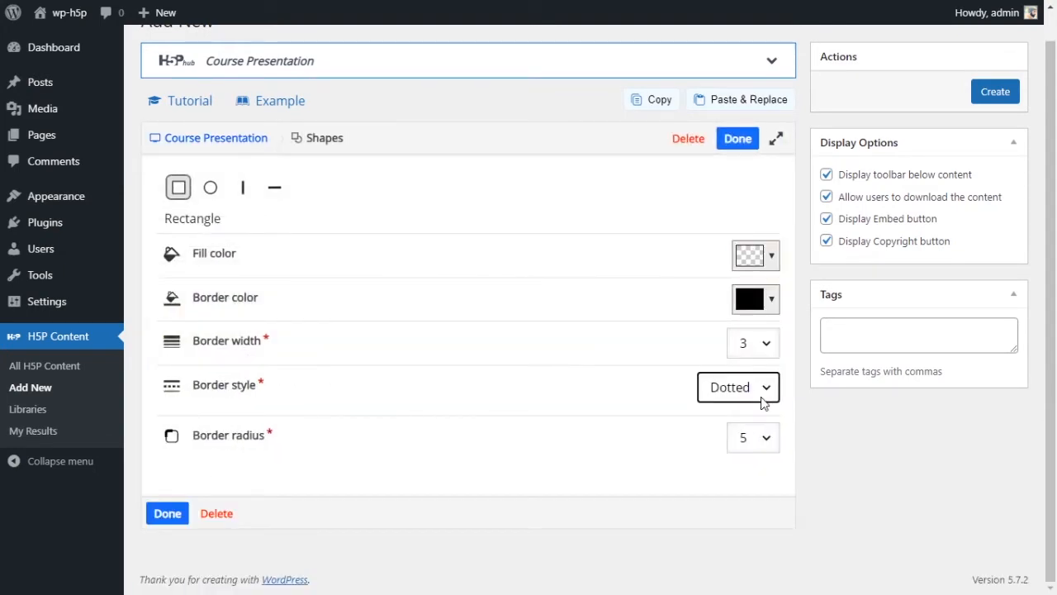
key("Down")
left_click(161, 520)
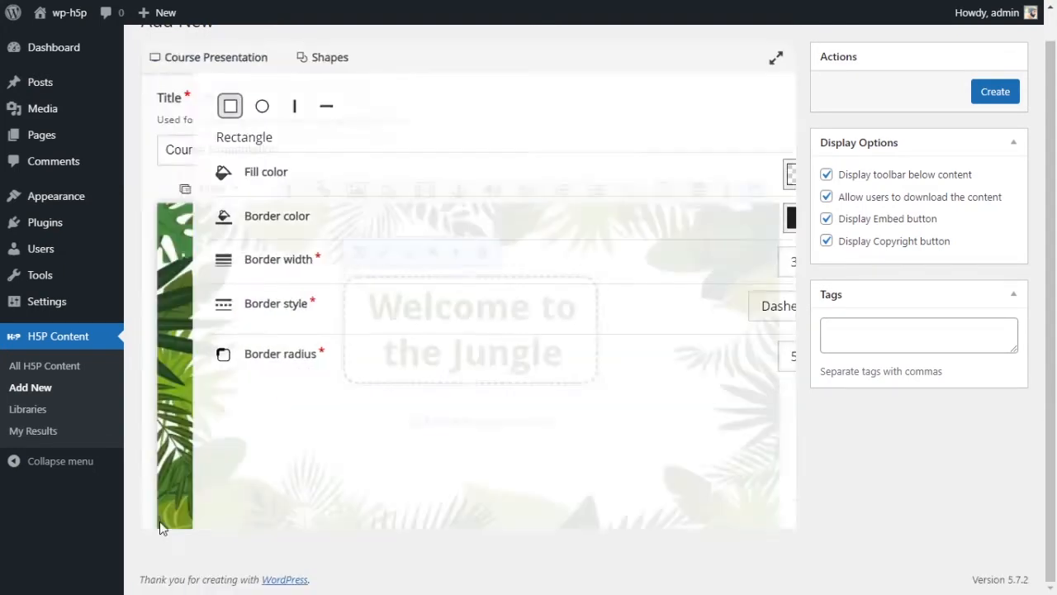
left_click(657, 429)
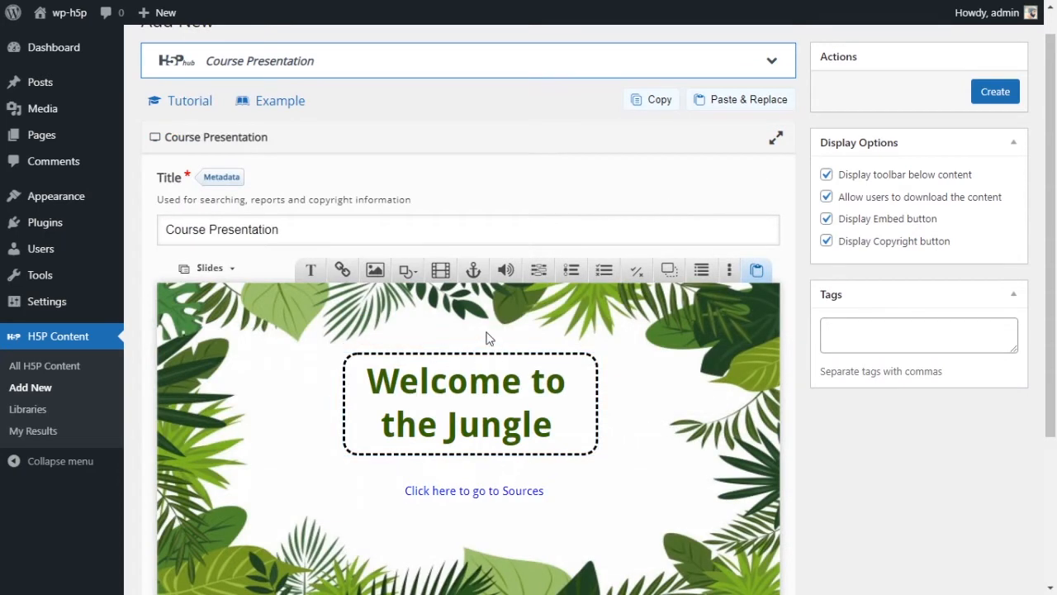
left_click(407, 270)
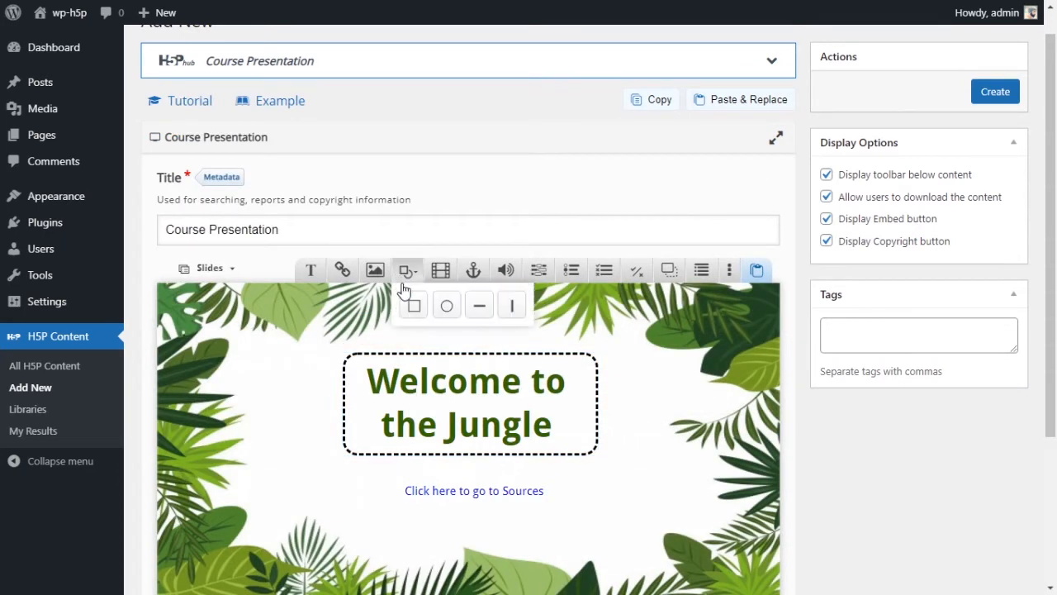
left_click(482, 310)
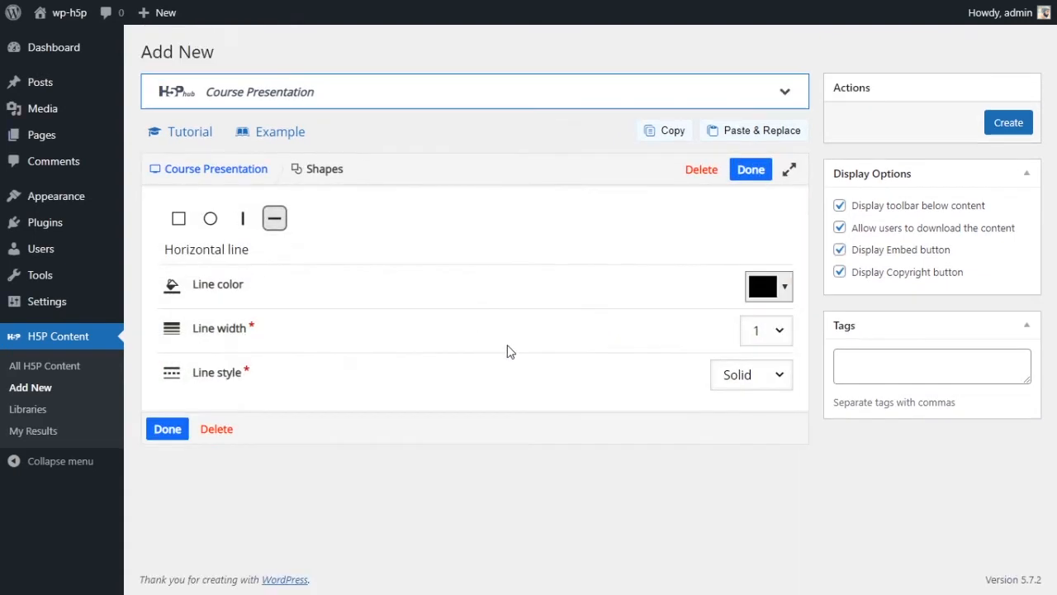
left_click(252, 223)
left_click(272, 223)
left_click(246, 221)
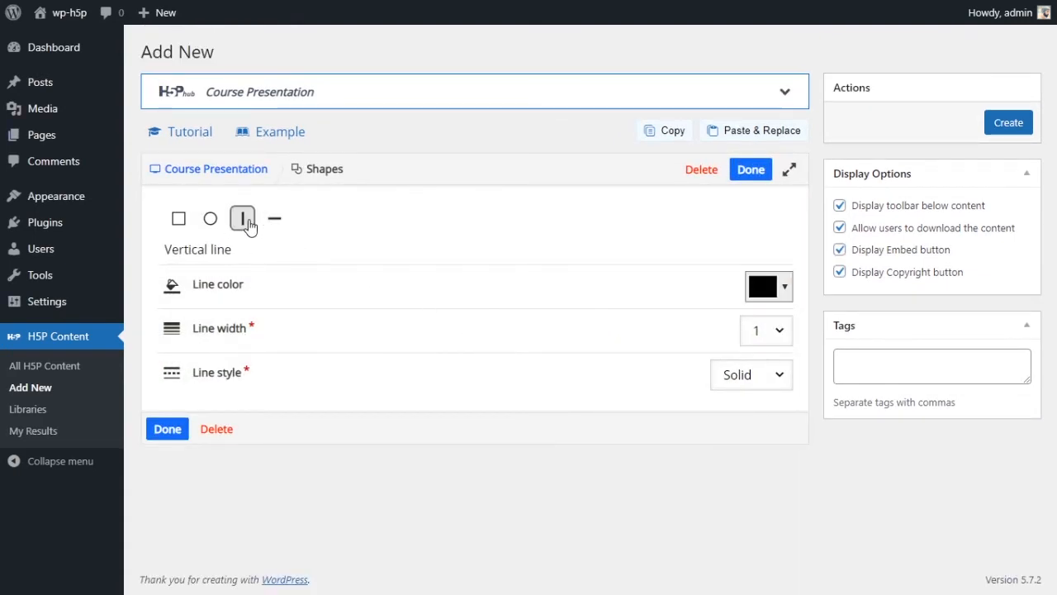
left_click(274, 223)
left_click(245, 221)
left_click(273, 221)
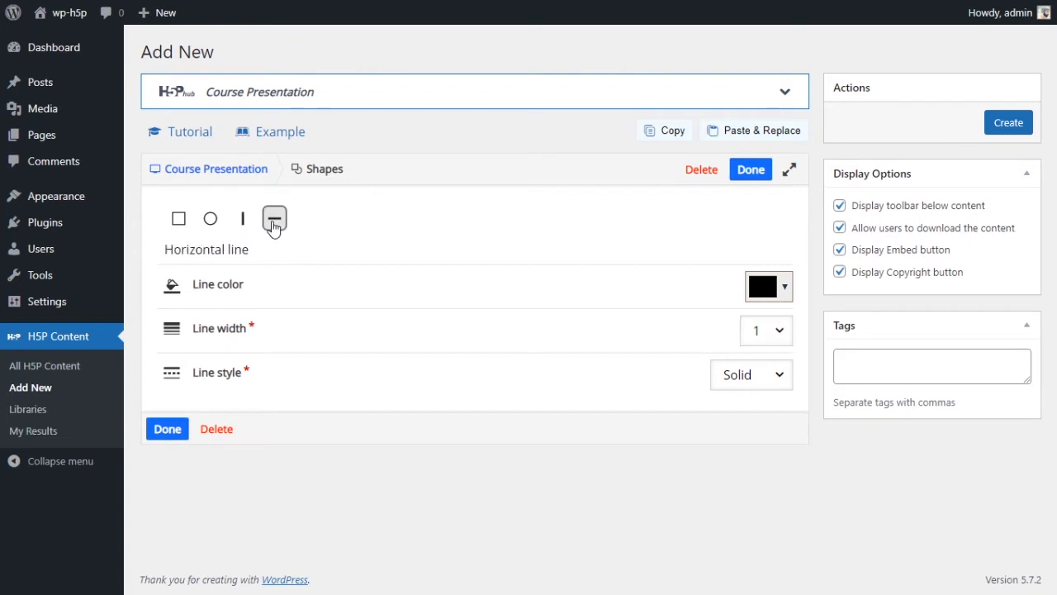
left_click(213, 221)
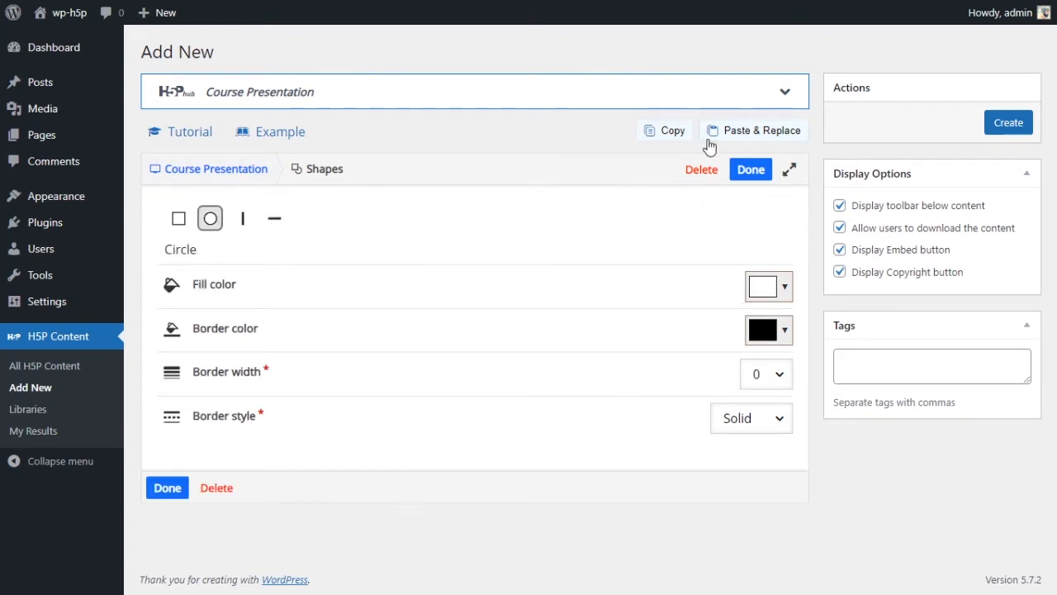
left_click(710, 171)
left_click(582, 79)
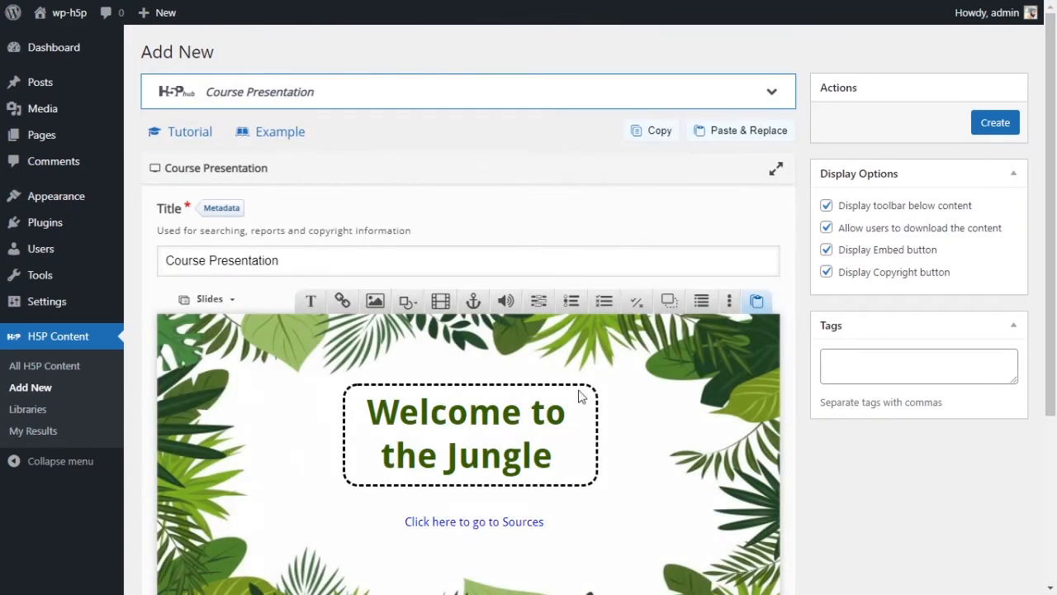
Move the sources link up to position 320, 240, just under the dashed frame.
scroll(828, 347, "down", 2)
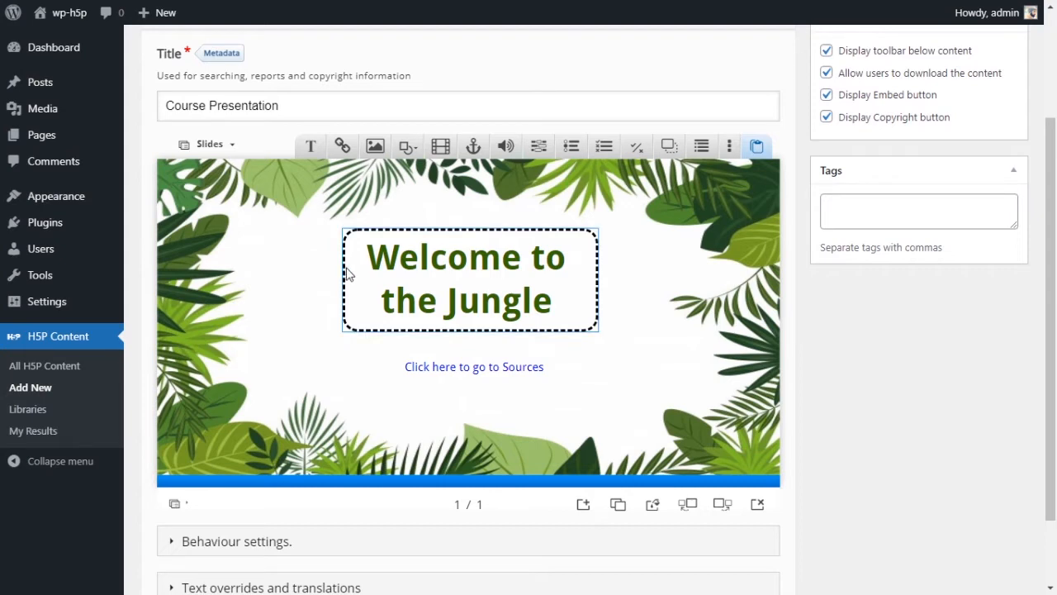
left_click_drag(441, 371, 435, 350)
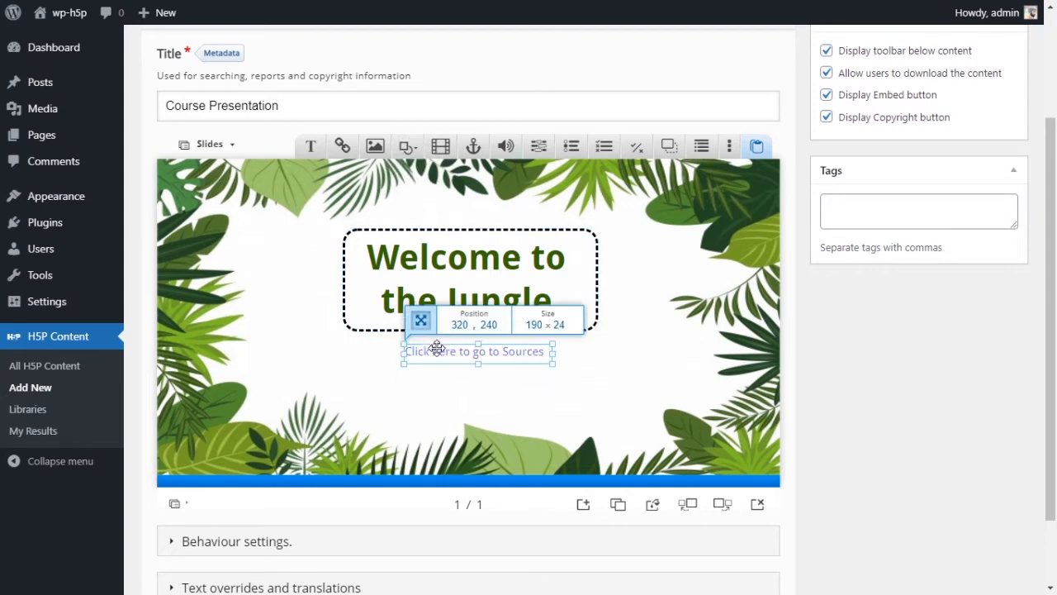
left_click(593, 423)
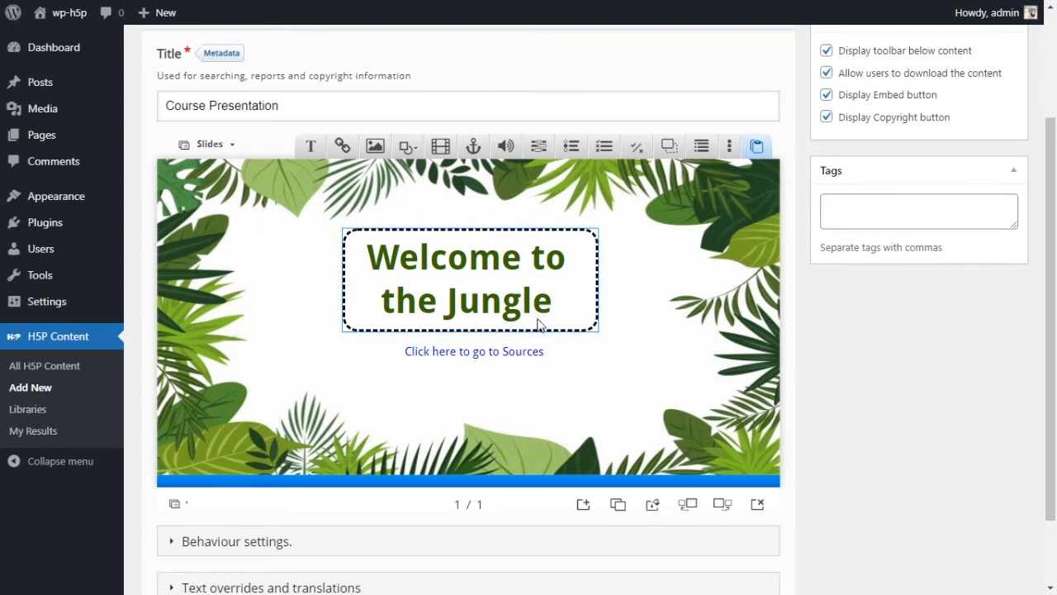
Add a new second slide and set the template slide background to a white color fill, #ffffff.
left_click(583, 506)
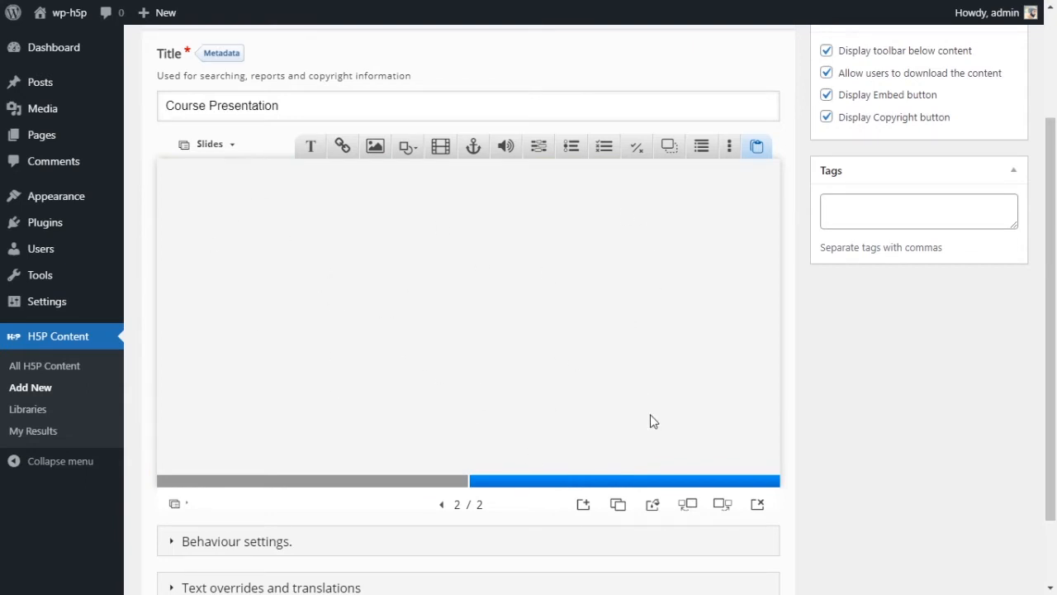
left_click(662, 509)
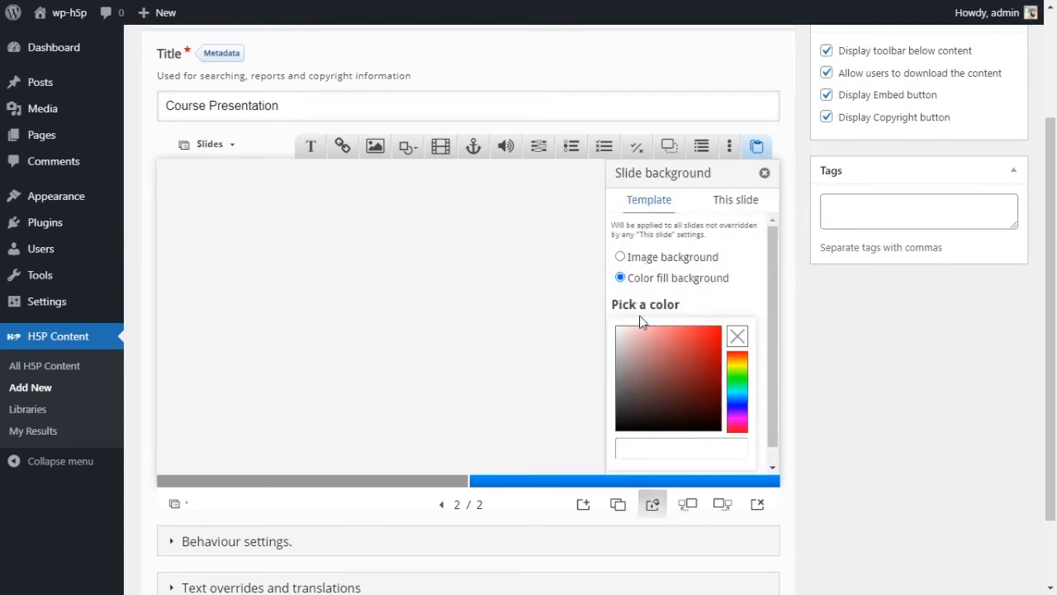
left_click_drag(634, 343, 587, 313)
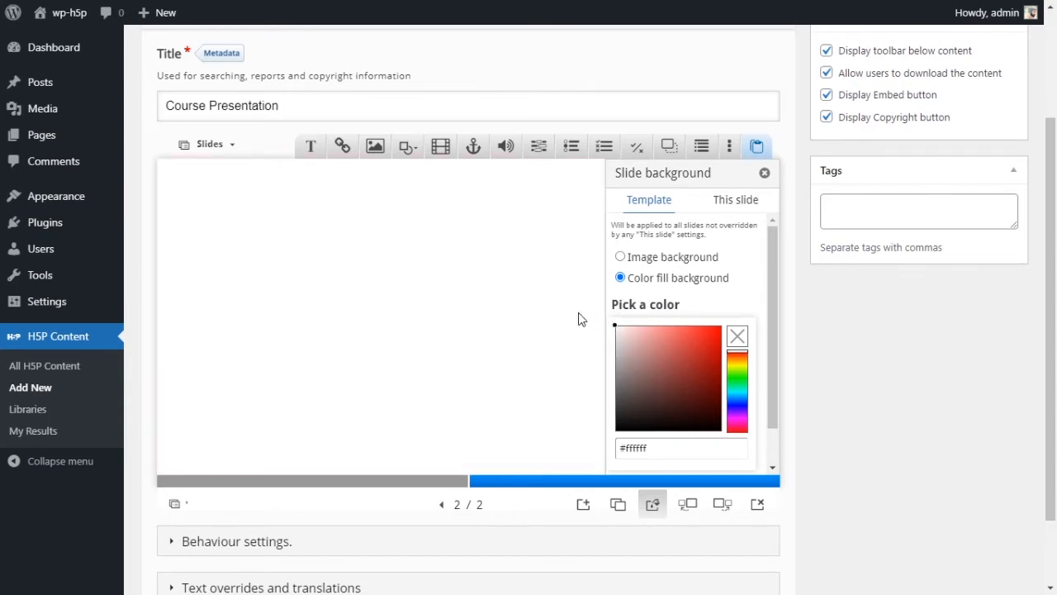
scroll(723, 404, "down", 3)
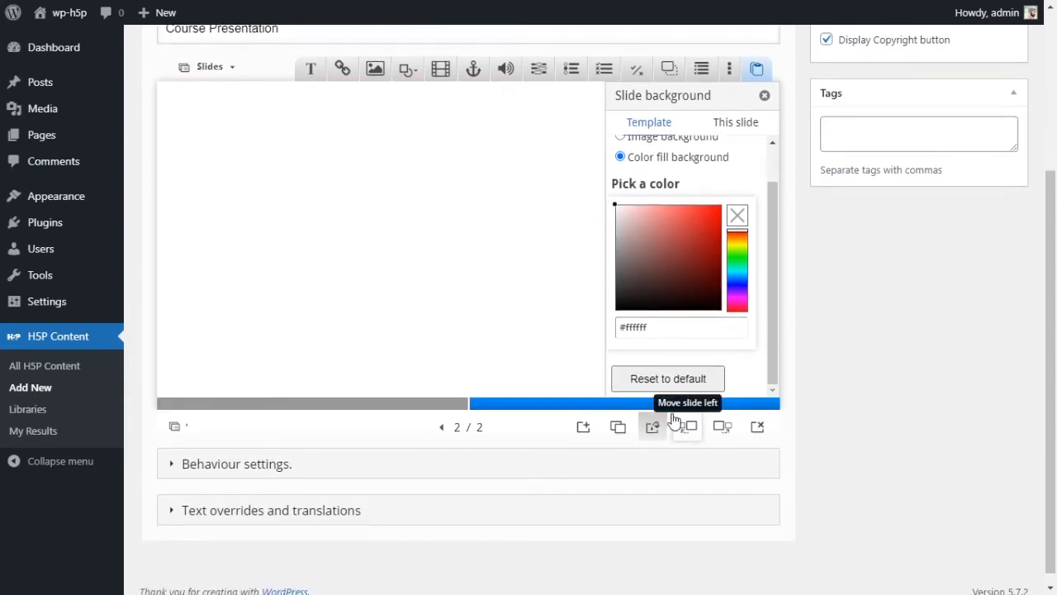
Close the slide background settings and add a third slide to the presentation.
left_click(765, 96)
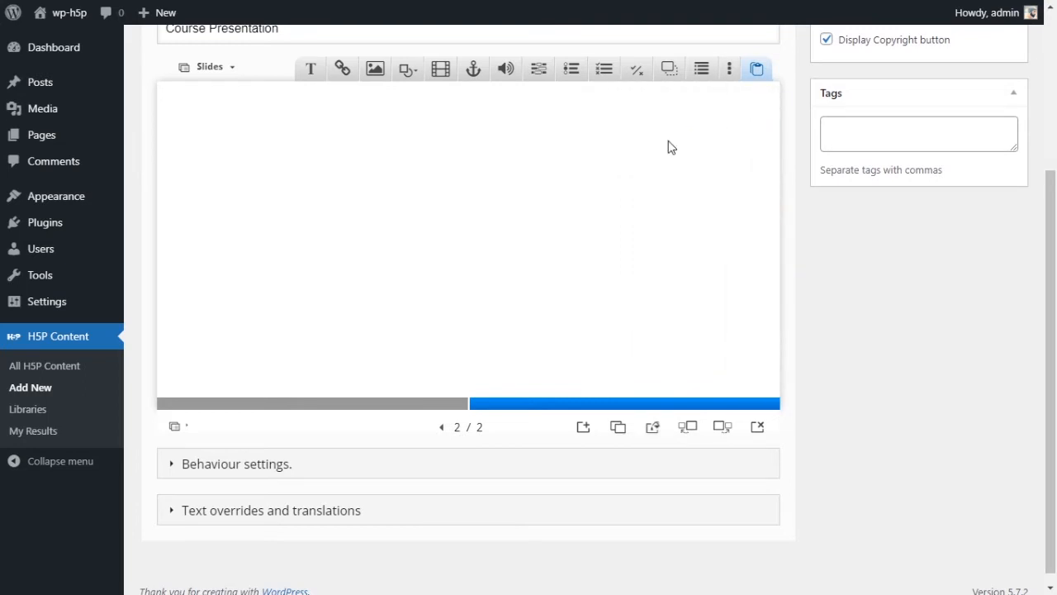
scroll(460, 331, "up", 2)
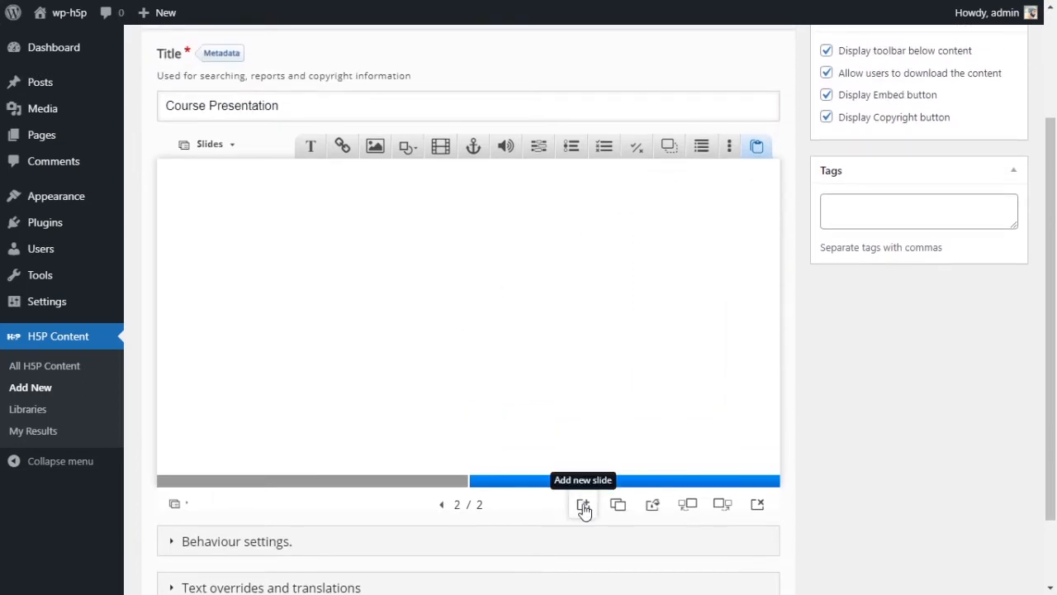
left_click(584, 506)
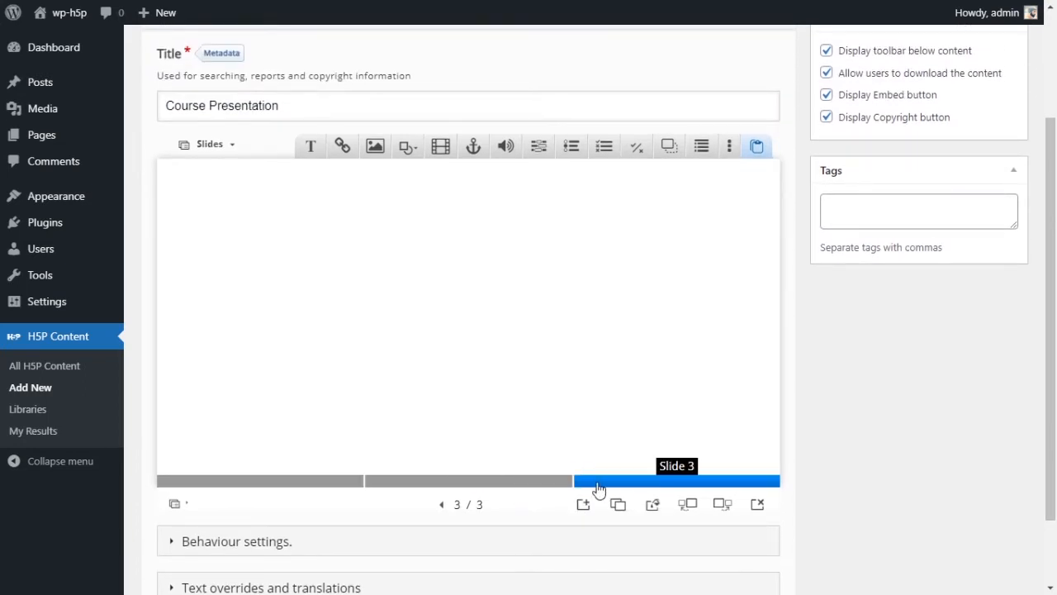
Switch back and forth between slides 1, 2 and 3 to check their backgrounds and order.
left_click(473, 486)
left_click(302, 484)
left_click(465, 481)
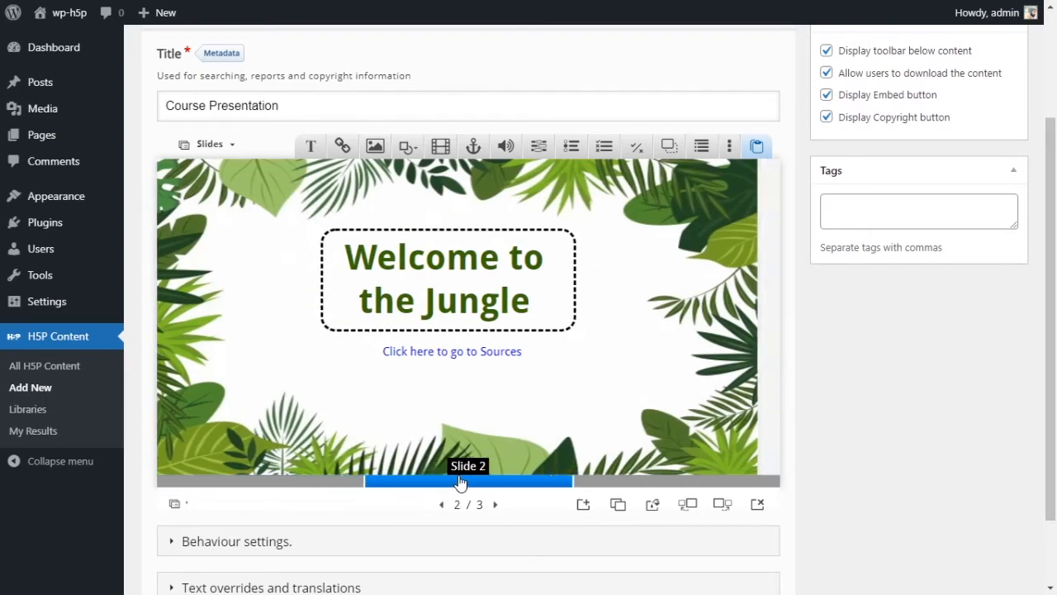
left_click(621, 483)
left_click(518, 484)
left_click(347, 484)
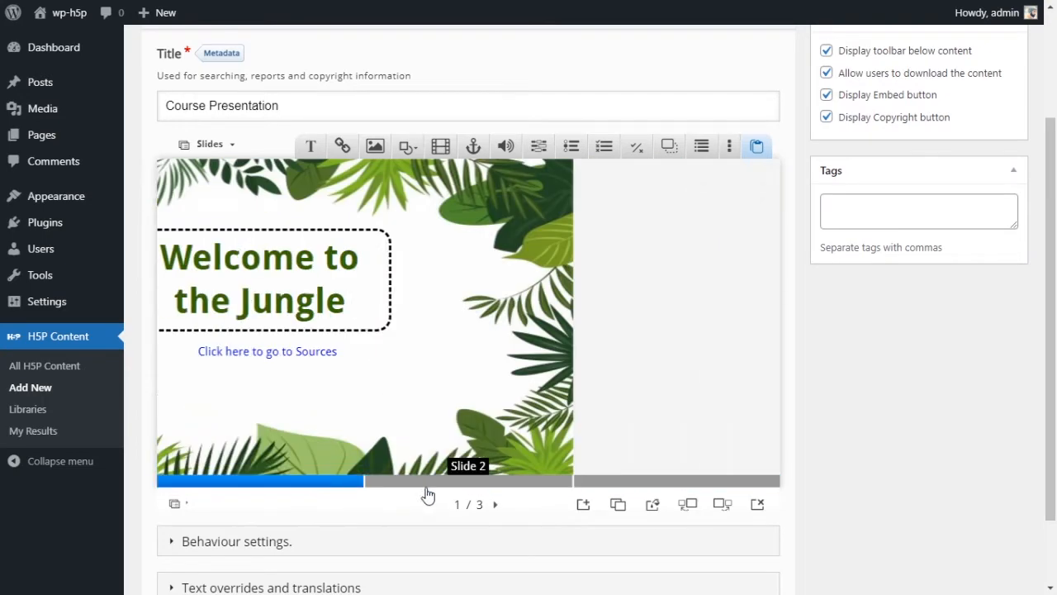
left_click(496, 485)
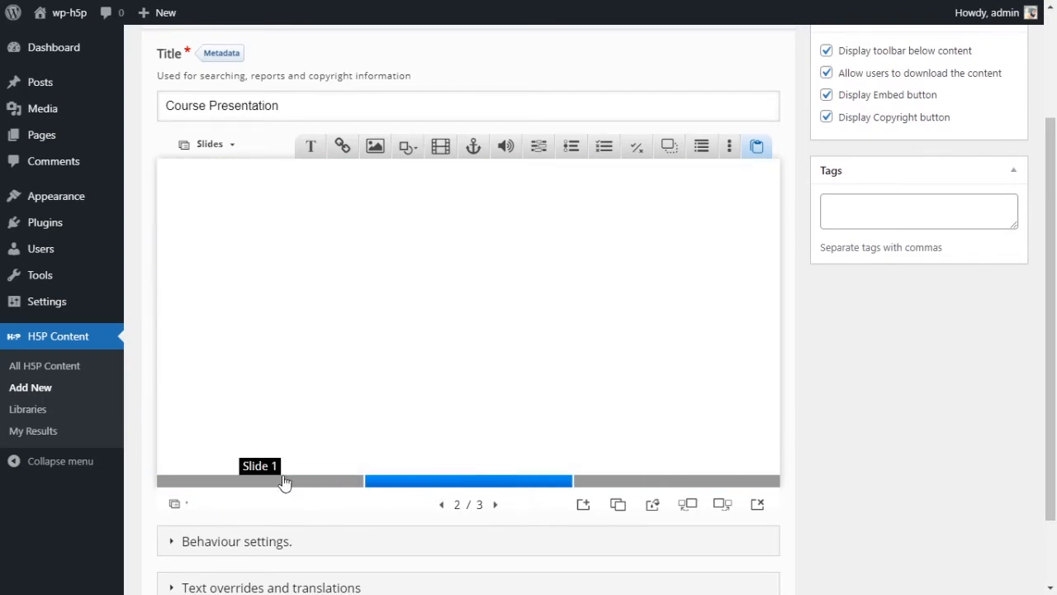
left_click(286, 484)
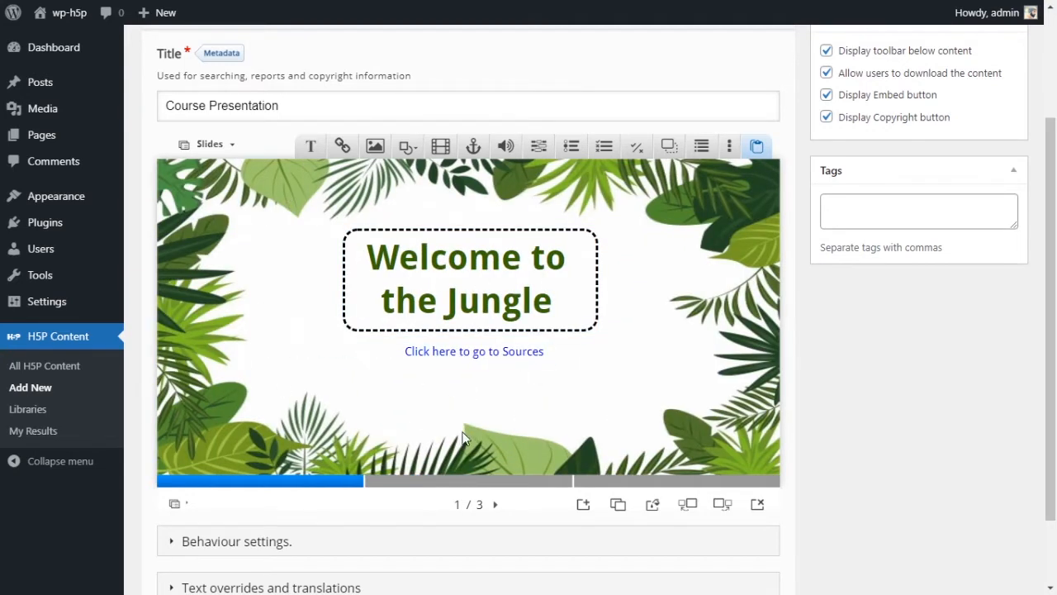
left_click(453, 485)
left_click(614, 484)
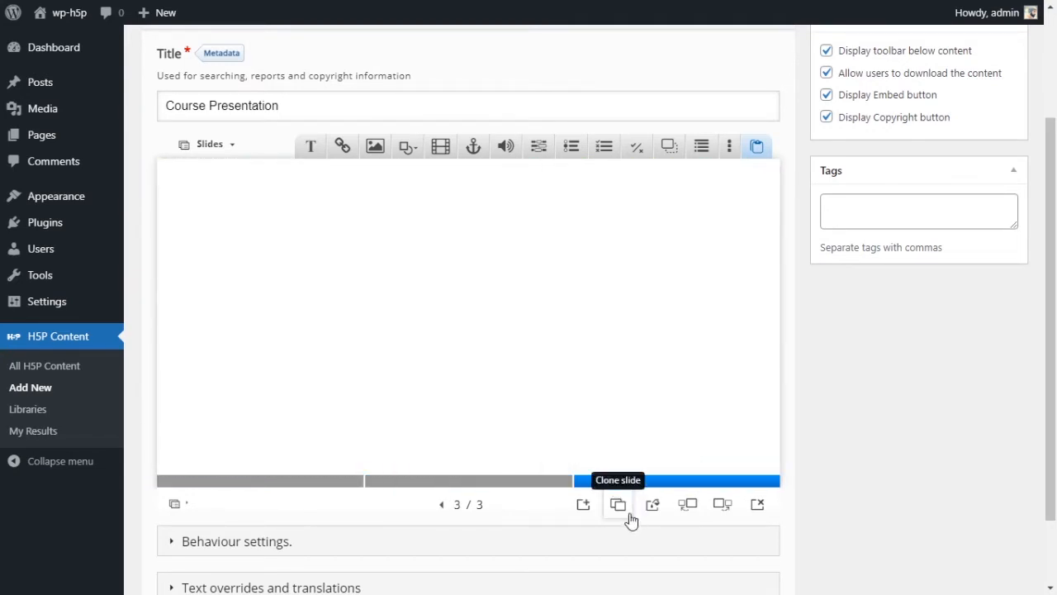
left_click(422, 486)
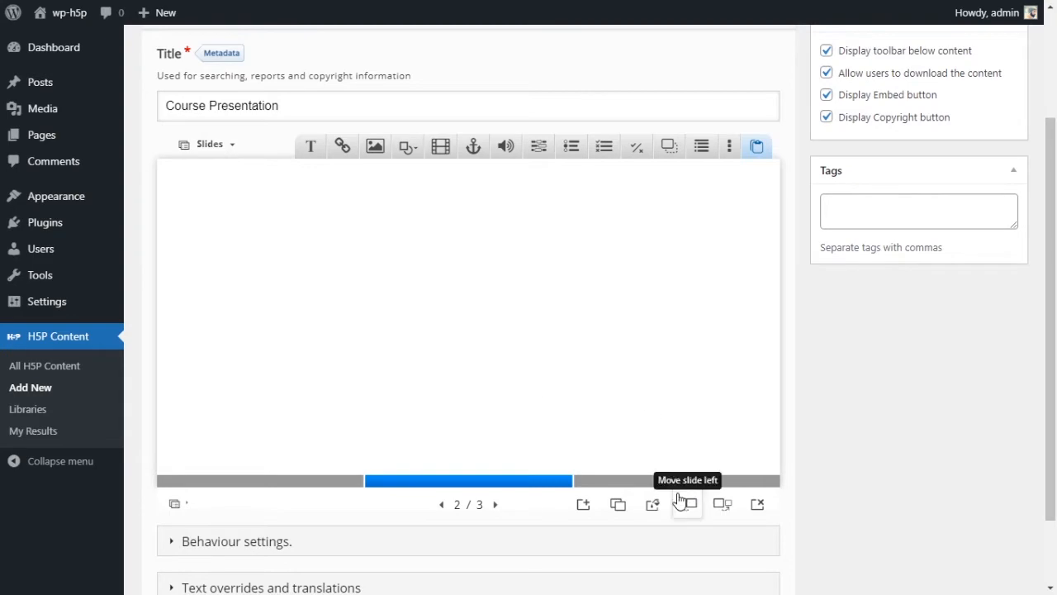
left_click(357, 480)
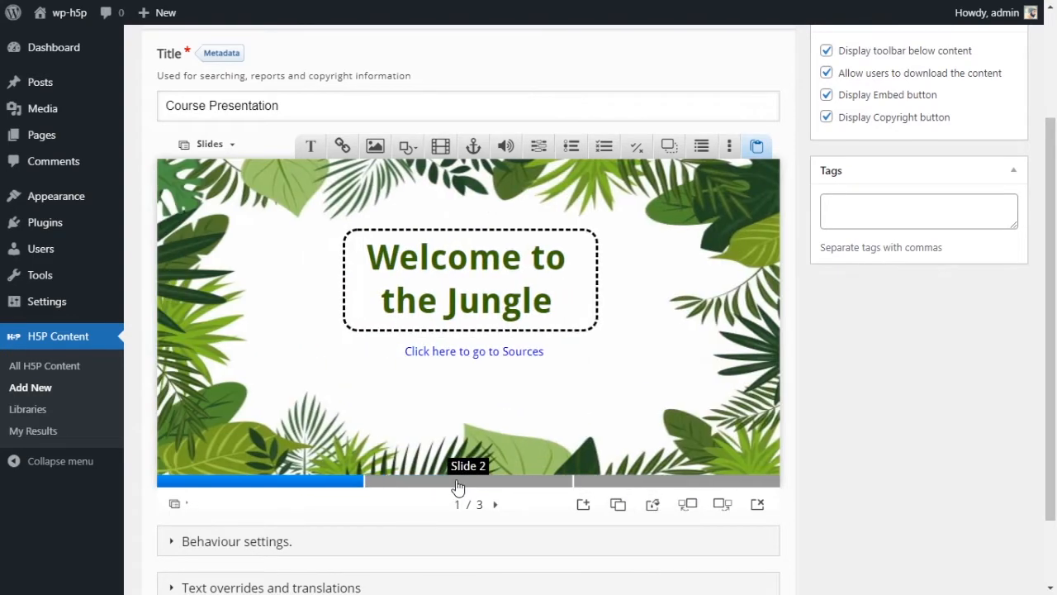
Add a text element to slide 2 reading "Today we will be learning about diferent animals" in a larger, bold font.
left_click(455, 486)
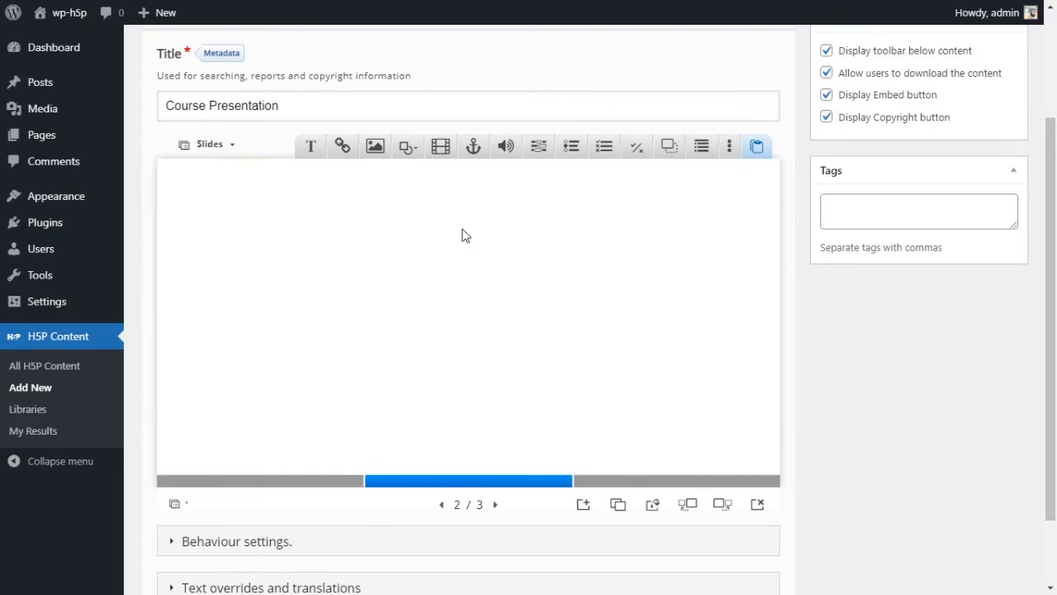
left_click(311, 151)
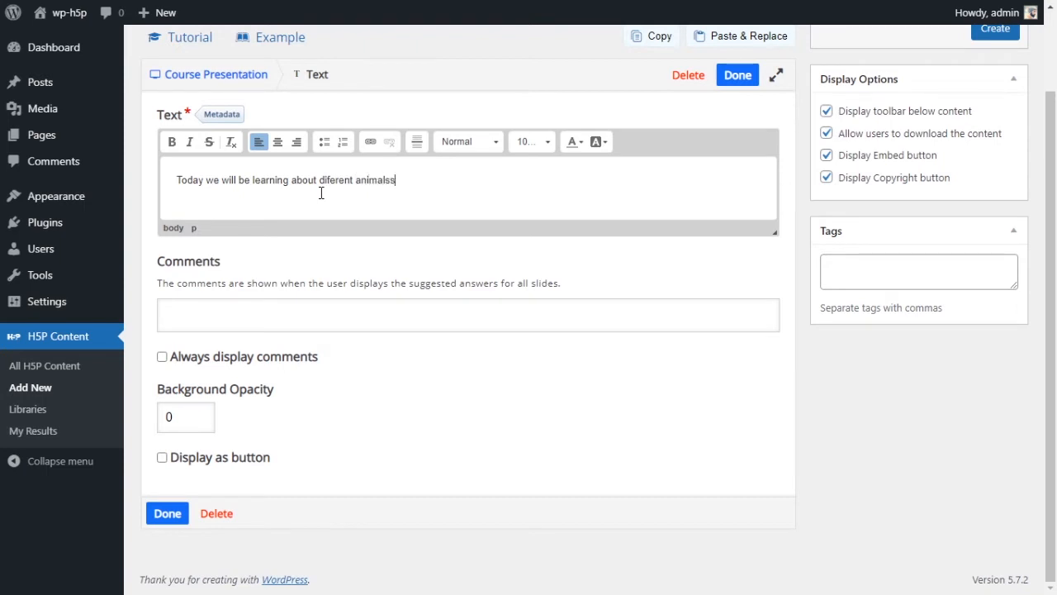
left_click_drag(423, 179, 181, 180)
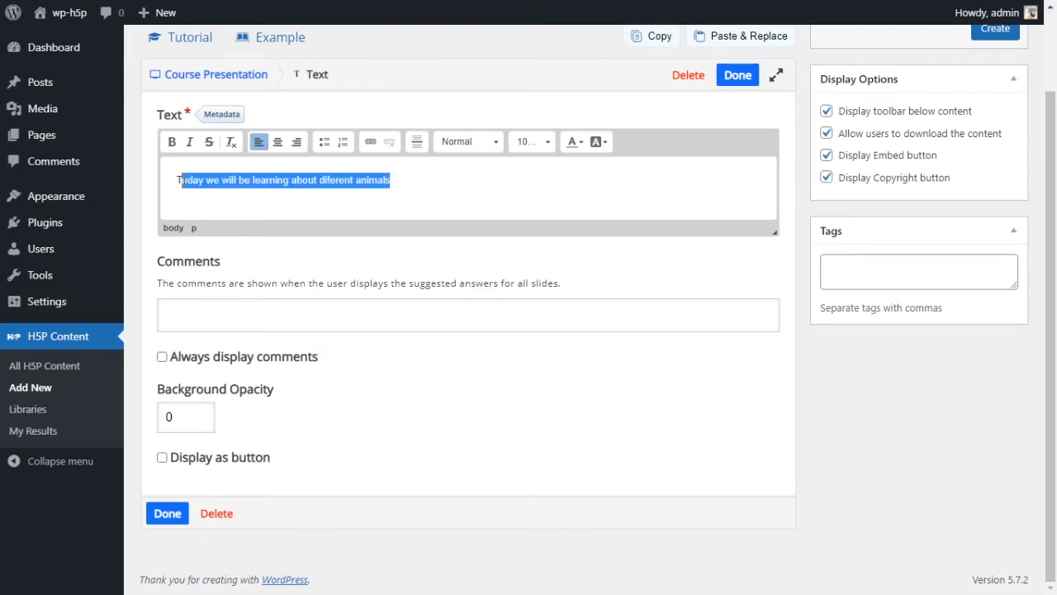
left_click(533, 141)
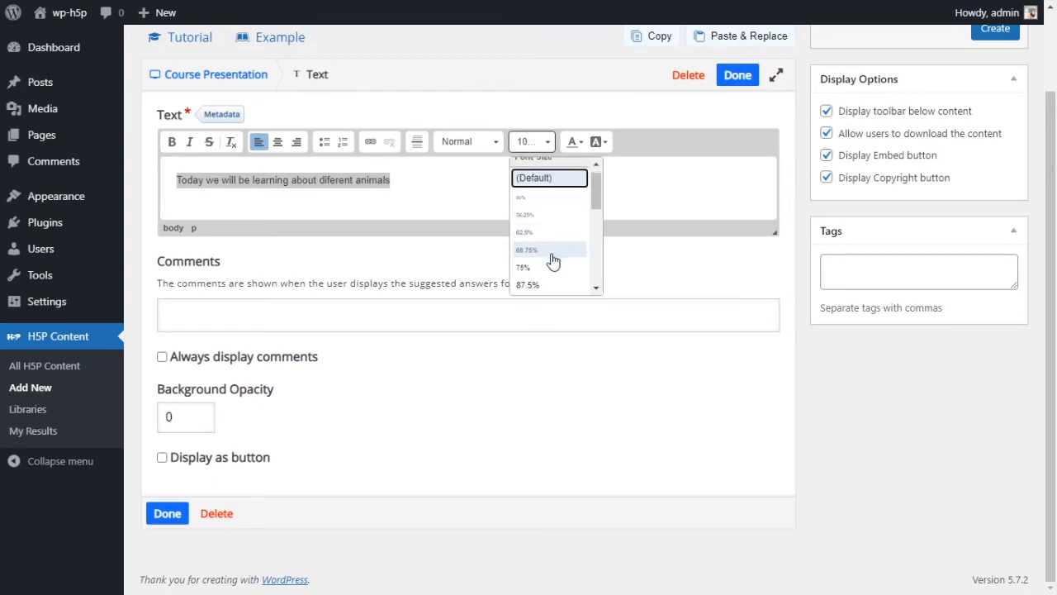
scroll(549, 264, "down", 3)
left_click(547, 287)
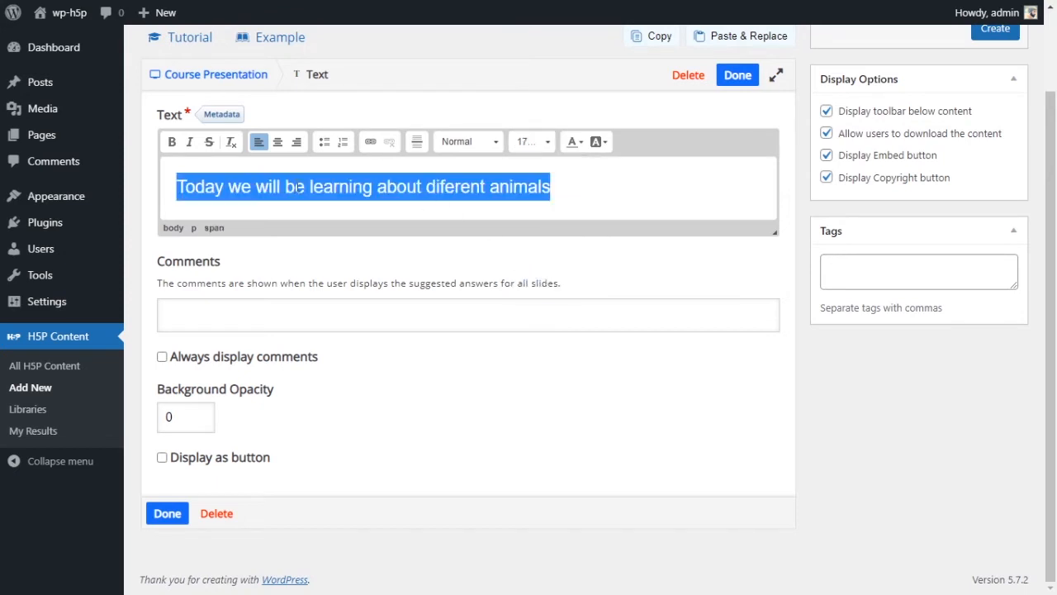
key("ctrl+b")
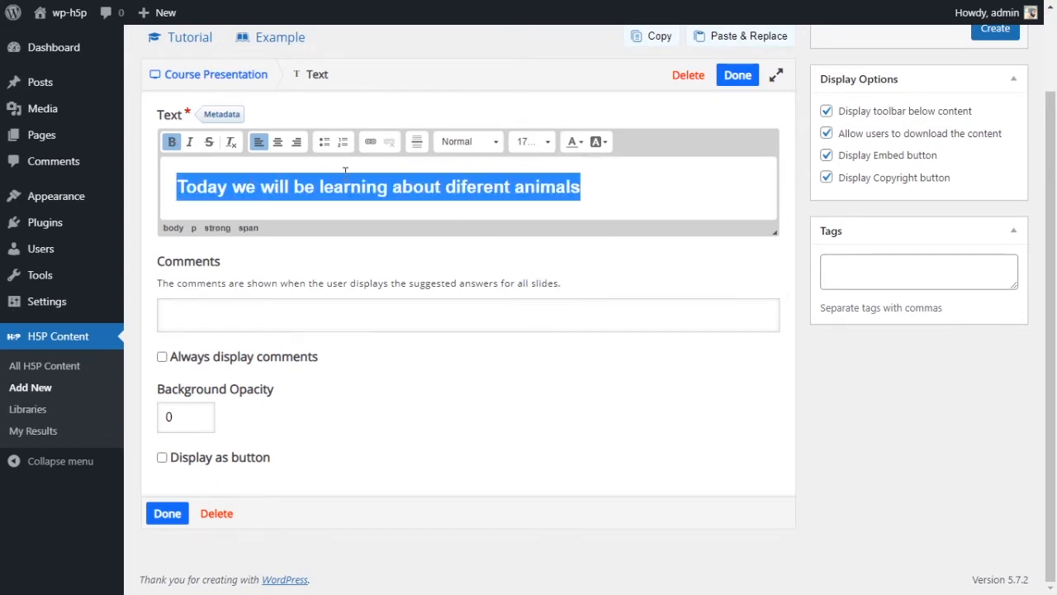
left_click(574, 187)
left_click(738, 75)
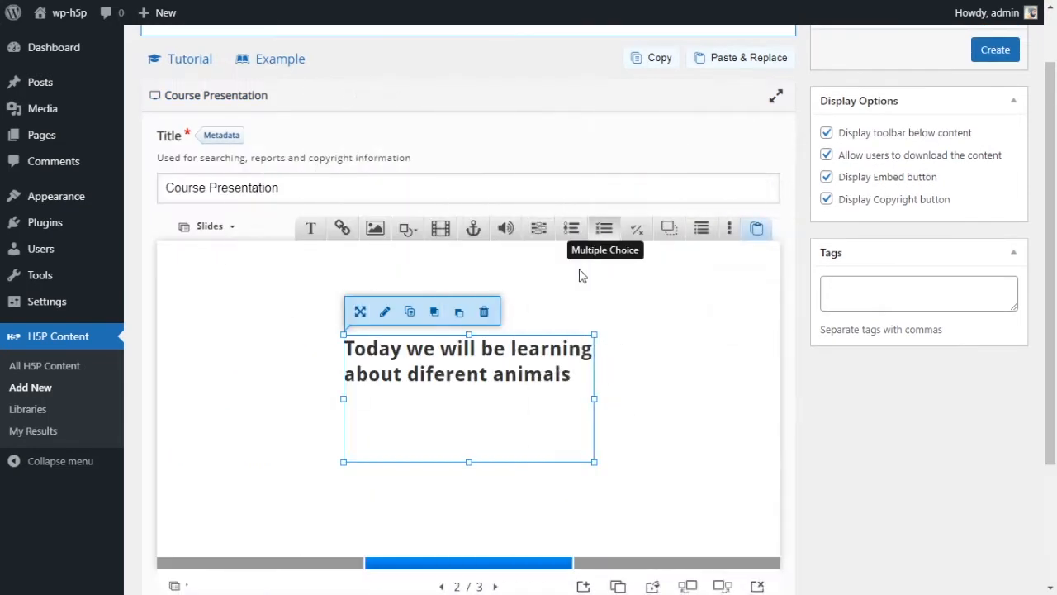
Fit the heading's box to its two lines near the top of slide 2 and place a copy aligned below it.
left_click_drag(499, 338, 492, 276)
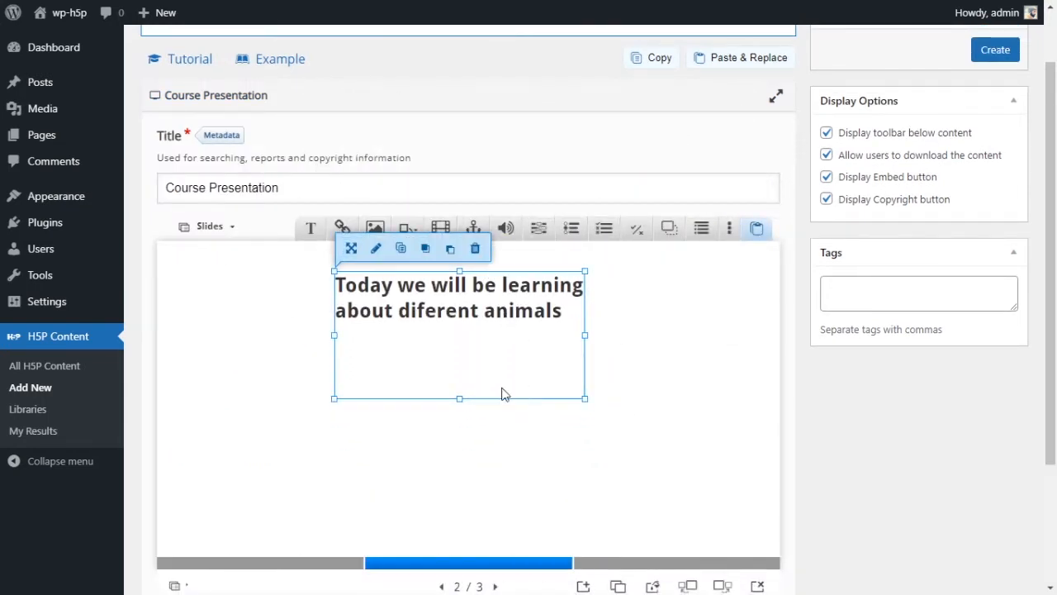
left_click_drag(459, 400, 453, 332)
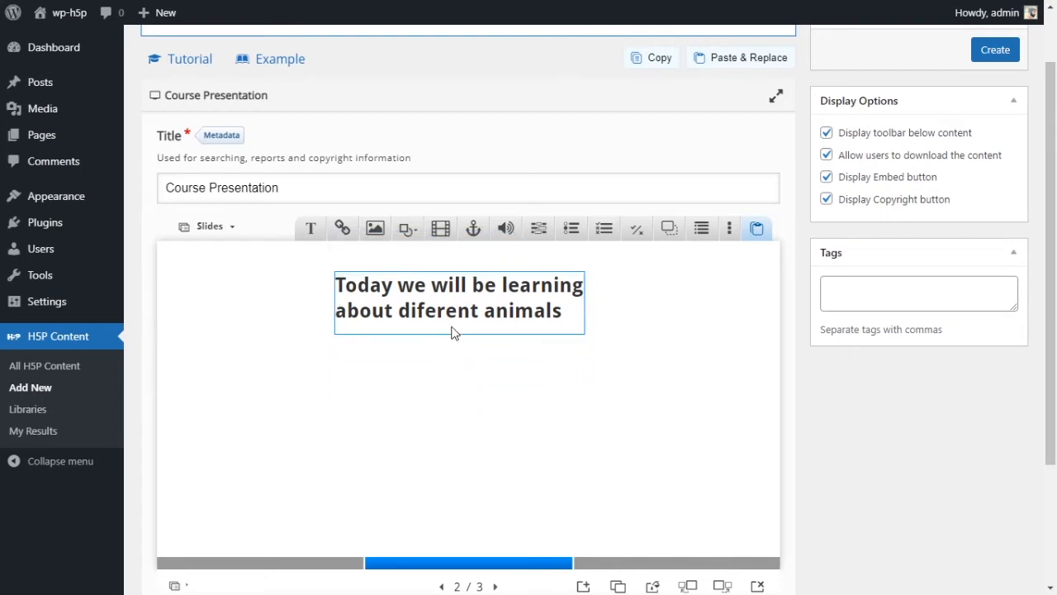
left_click(419, 304)
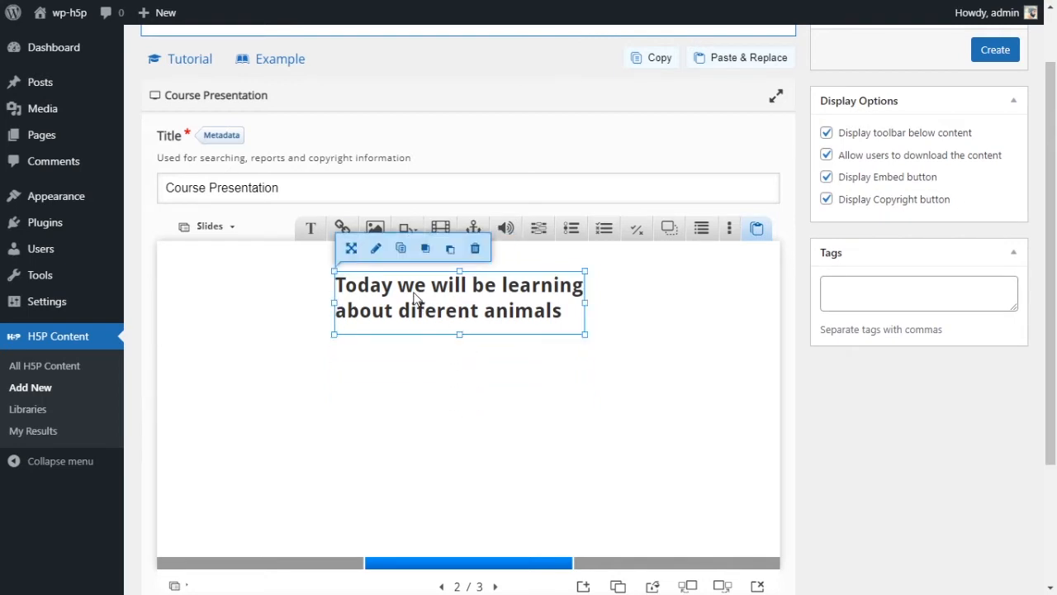
left_click(403, 251)
left_click(758, 229)
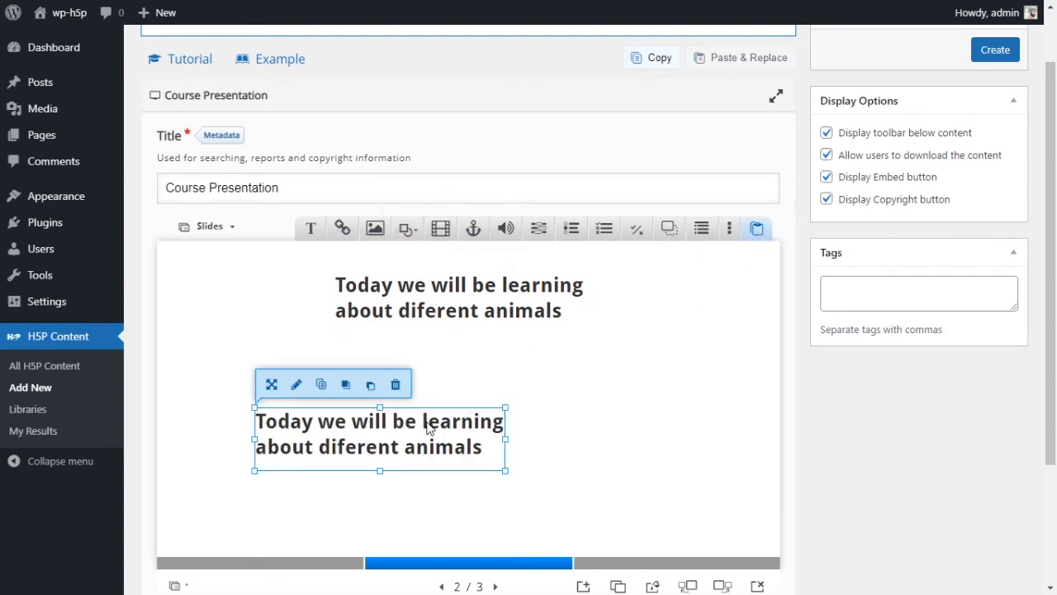
left_click_drag(428, 427, 522, 385)
mouse_move(451, 408)
left_mouse_down()
mouse_move(428, 408)
mouse_move(438, 402)
left_mouse_up()
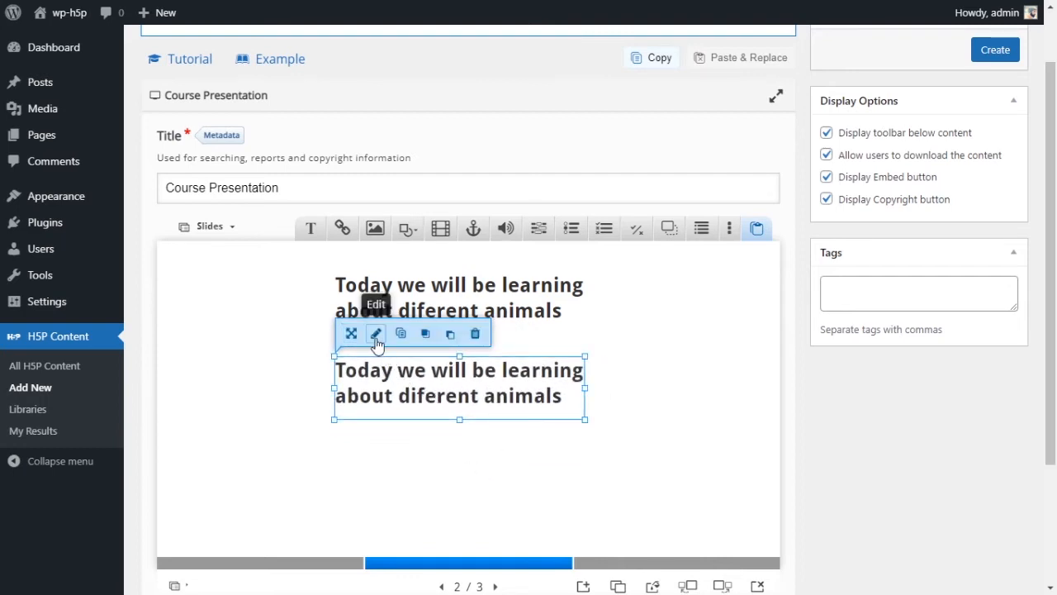
Replace the copied heading's text with "Choose the animal you want to learn about:".
left_click(376, 345)
left_click_drag(641, 212, 164, 218)
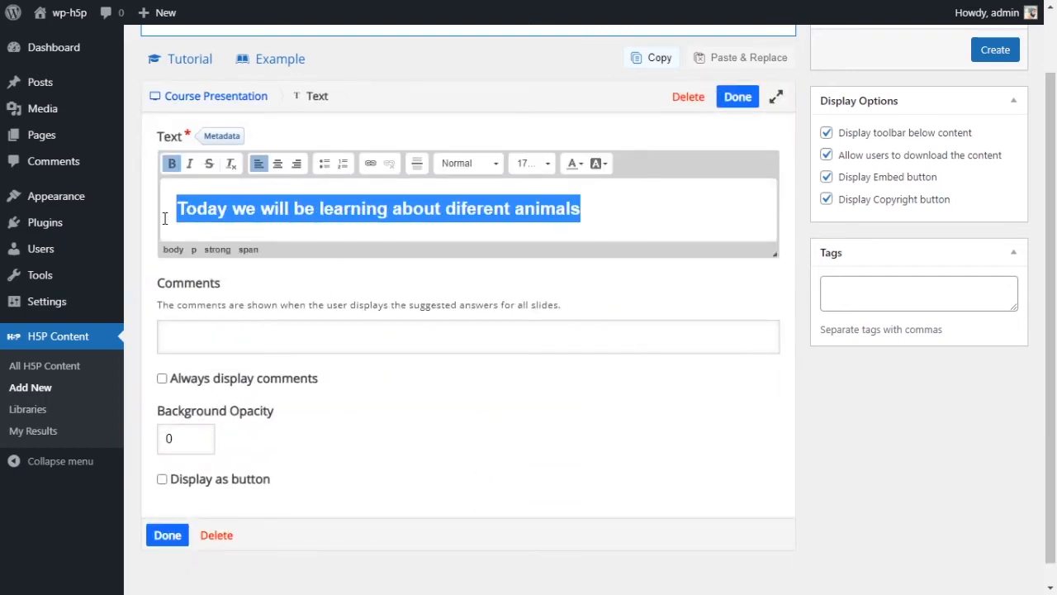
type("Choose ")
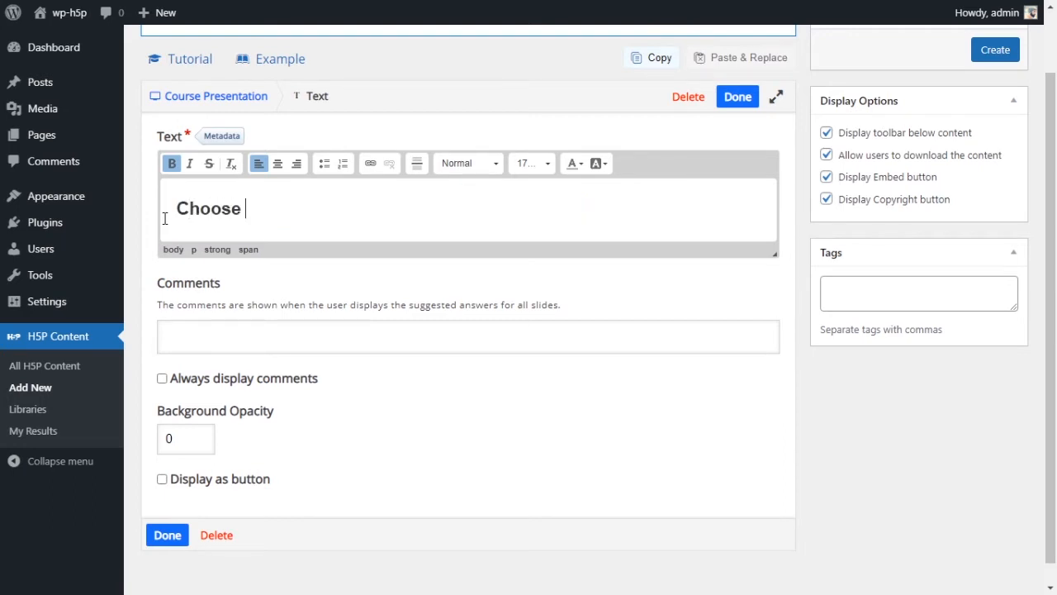
type("the animal you")
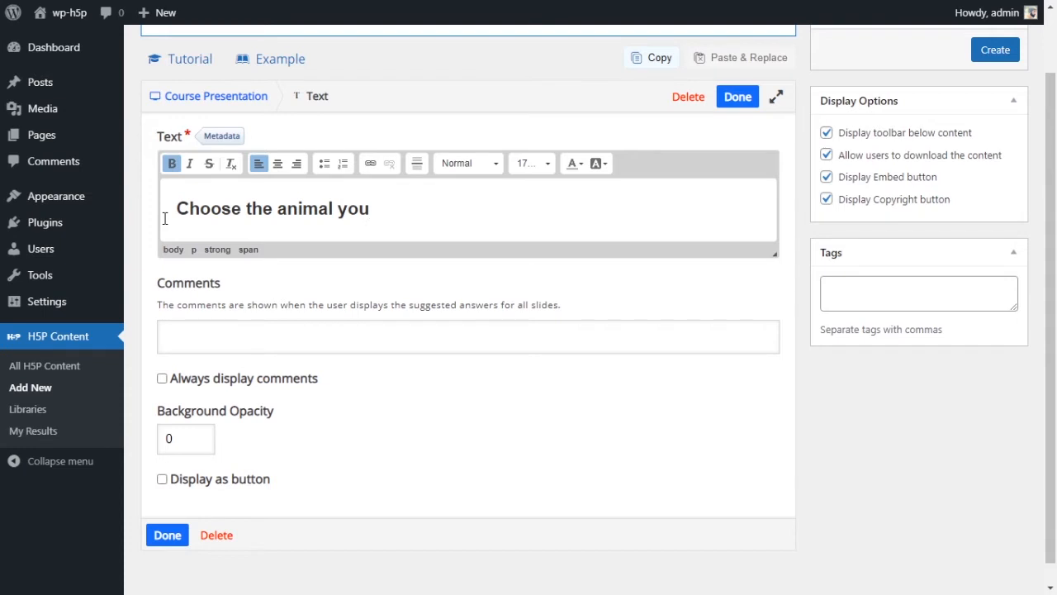
type(" want to learn about:")
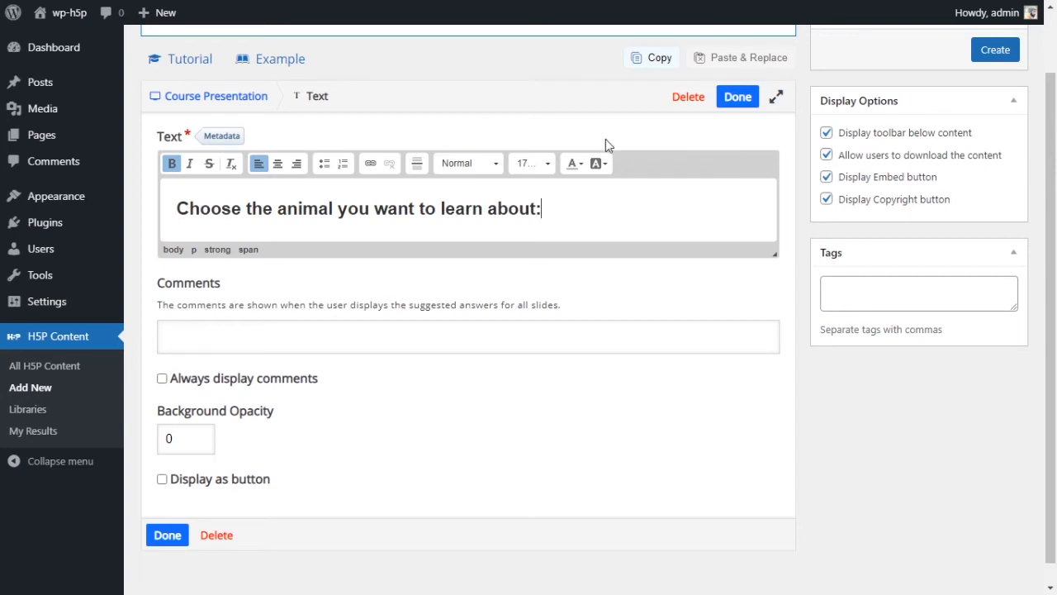
left_click(739, 97)
Widen the "Choose the animal" text box so it fits on one line and center it below the heading.
left_click_drag(500, 388, 420, 431)
left_click_drag(492, 426, 715, 426)
left_click_drag(479, 459, 496, 380)
left_click(495, 455)
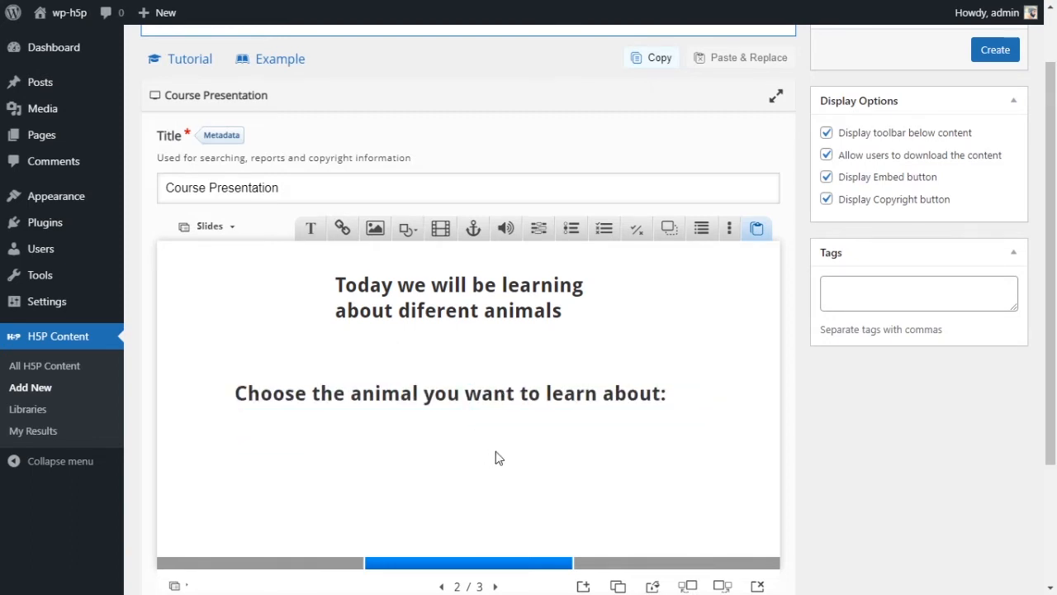
left_click_drag(591, 398, 590, 399)
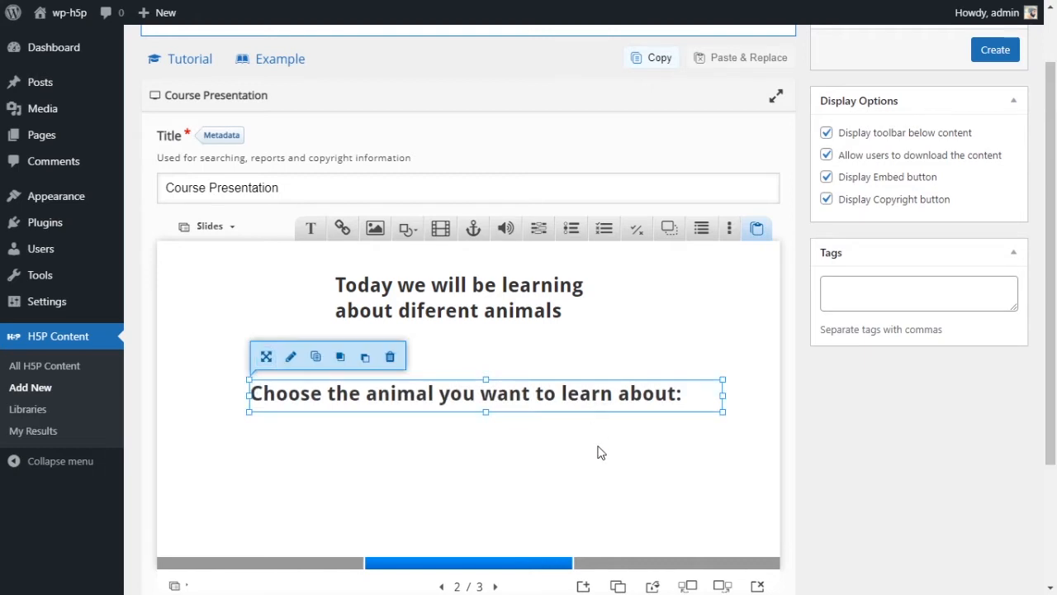
left_click(600, 457)
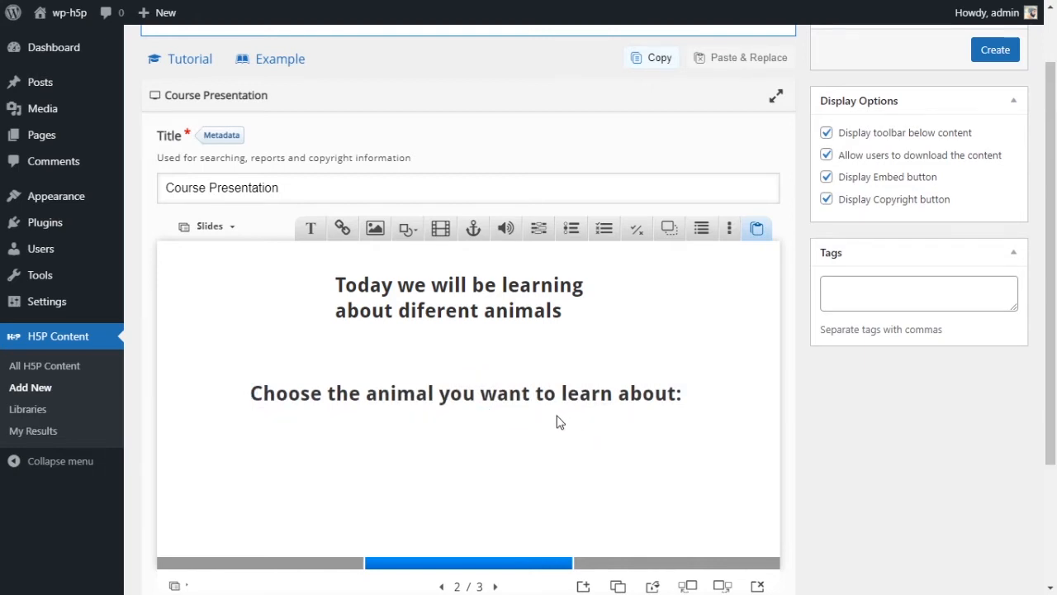
Insert the black elephant silhouette image on slide 2 with the alternative text "El".
scroll(559, 421, "down", 1)
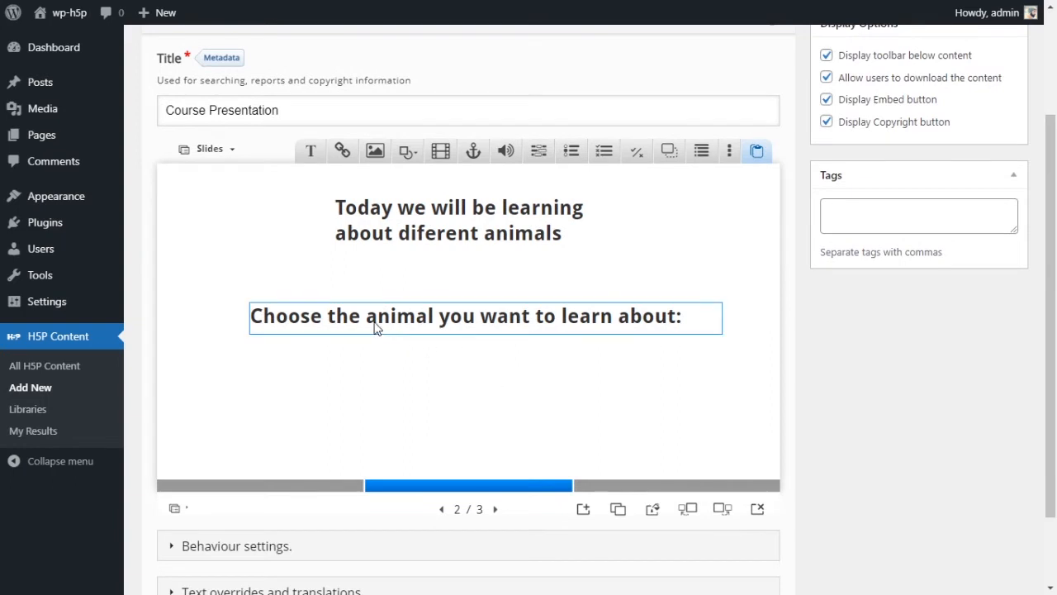
left_click(373, 154)
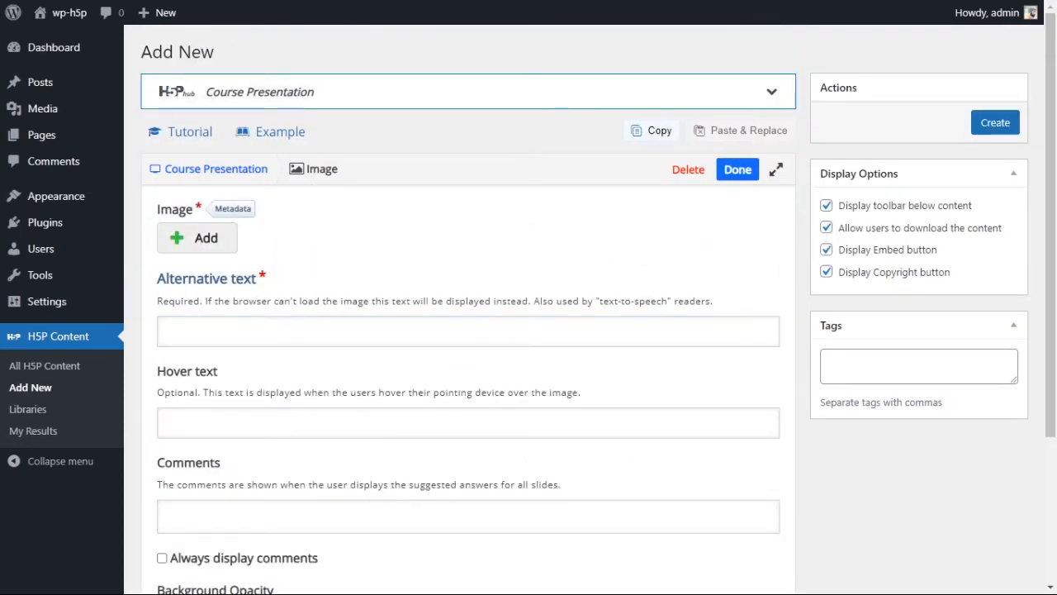
double_click(393, 142)
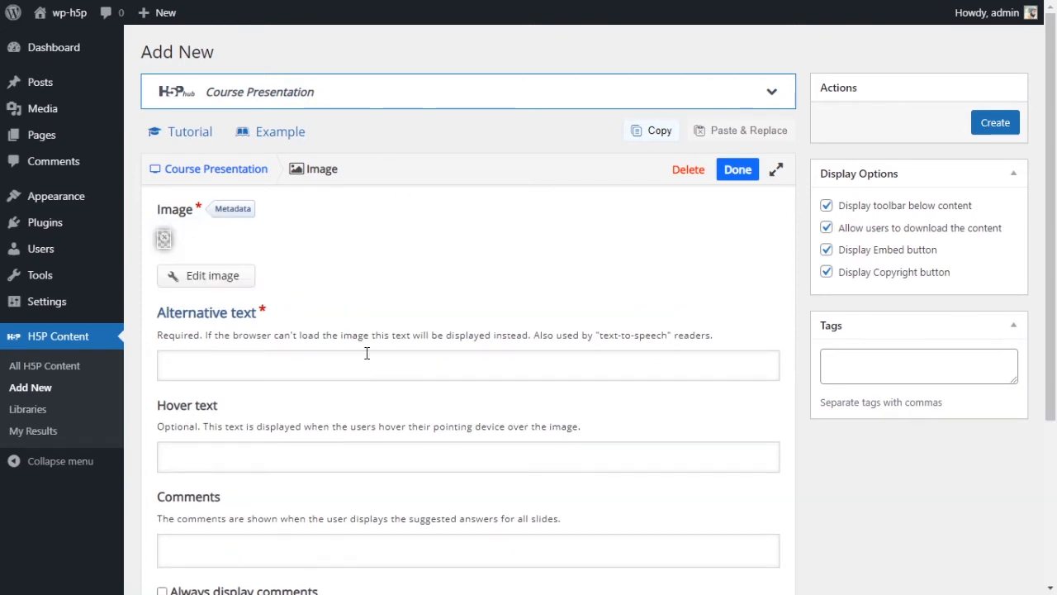
scroll(367, 339, "down", 1)
scroll(368, 335, "down", 1)
left_click(330, 271)
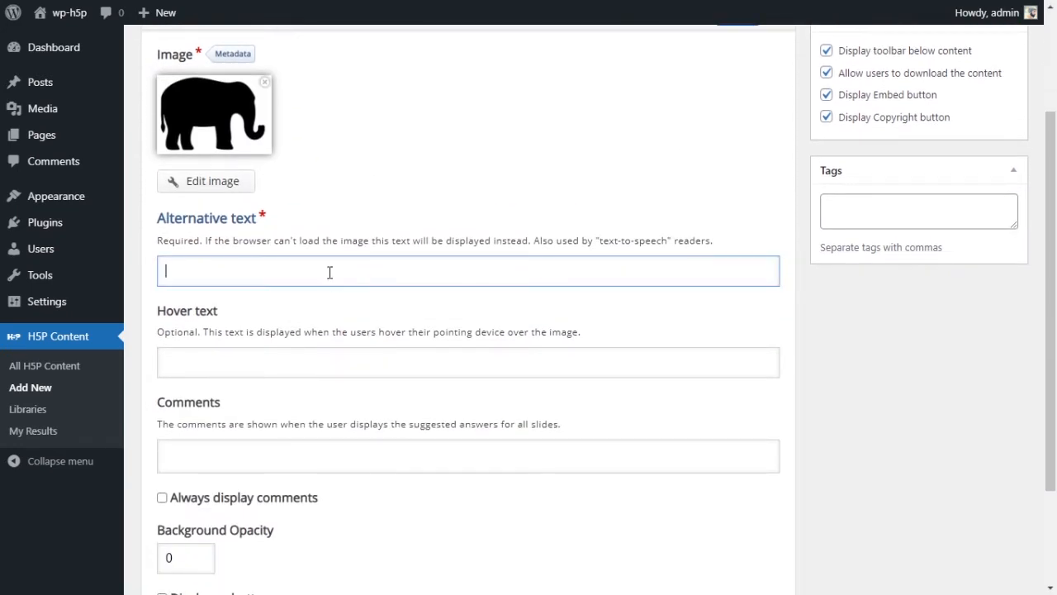
type("El")
scroll(342, 292, "down", 2)
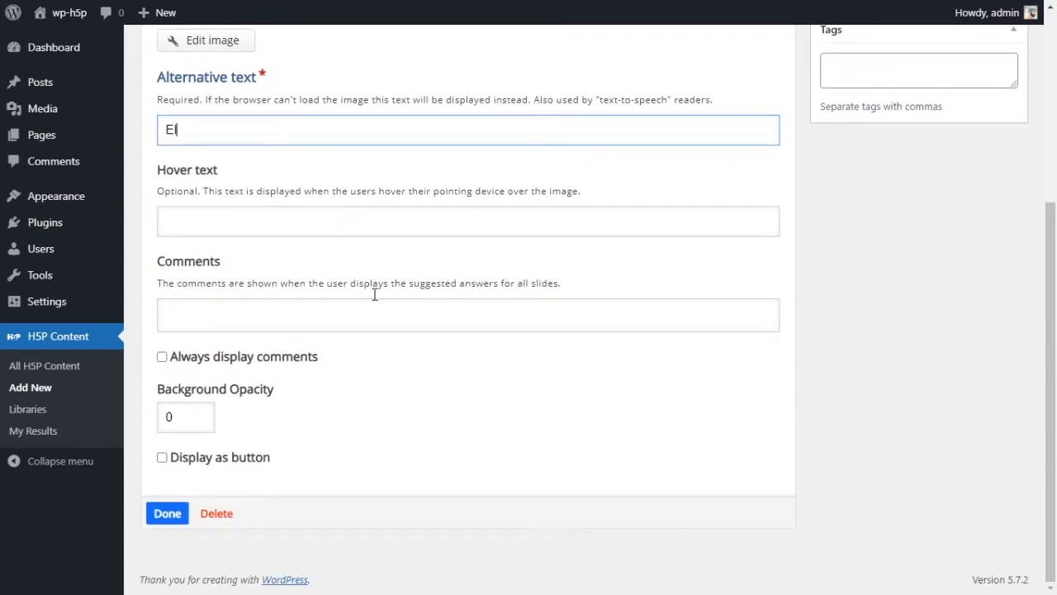
left_click(172, 517)
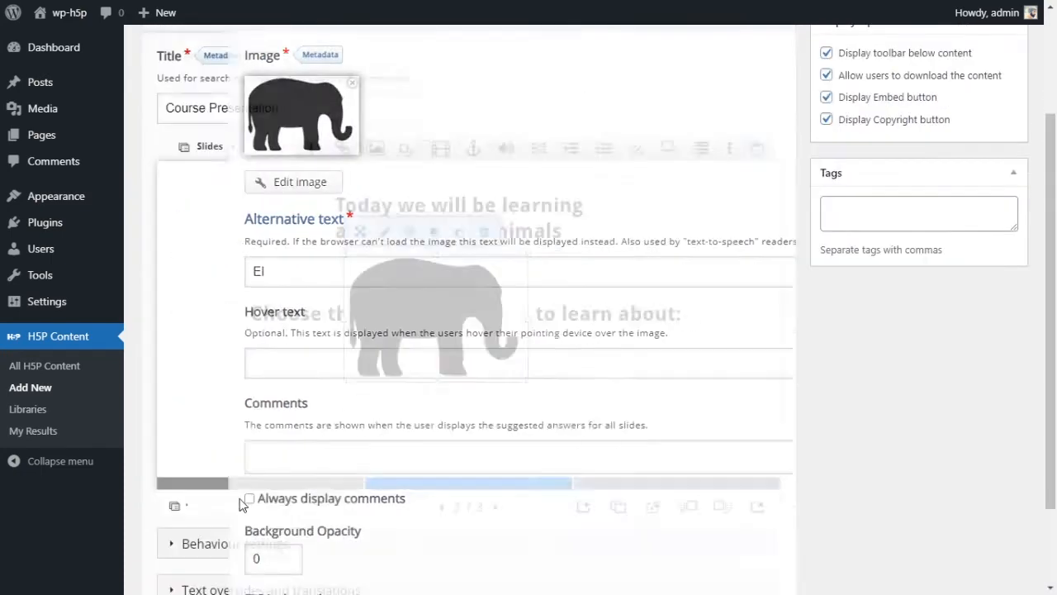
Delete the elephant image from slide 2 after moving it below the text and stretching it wider.
left_click_drag(439, 323, 352, 394)
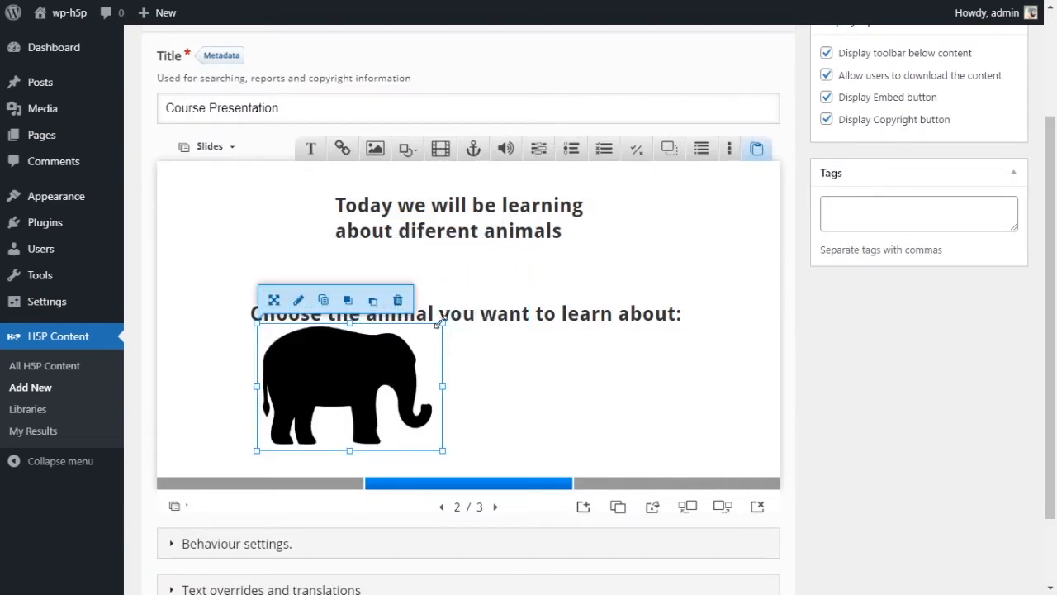
left_click_drag(443, 323, 498, 316)
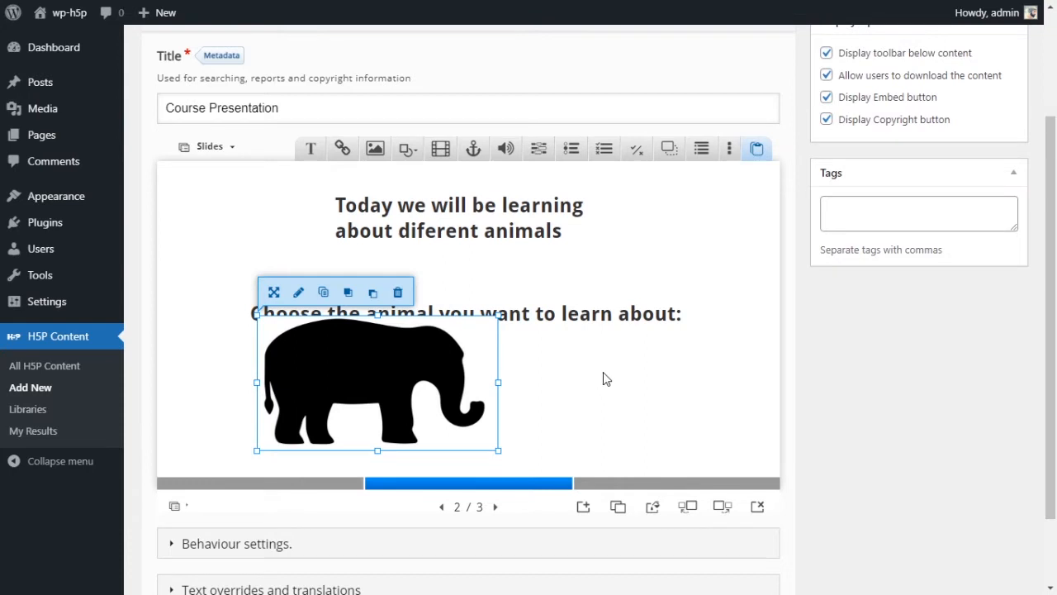
left_click(397, 292)
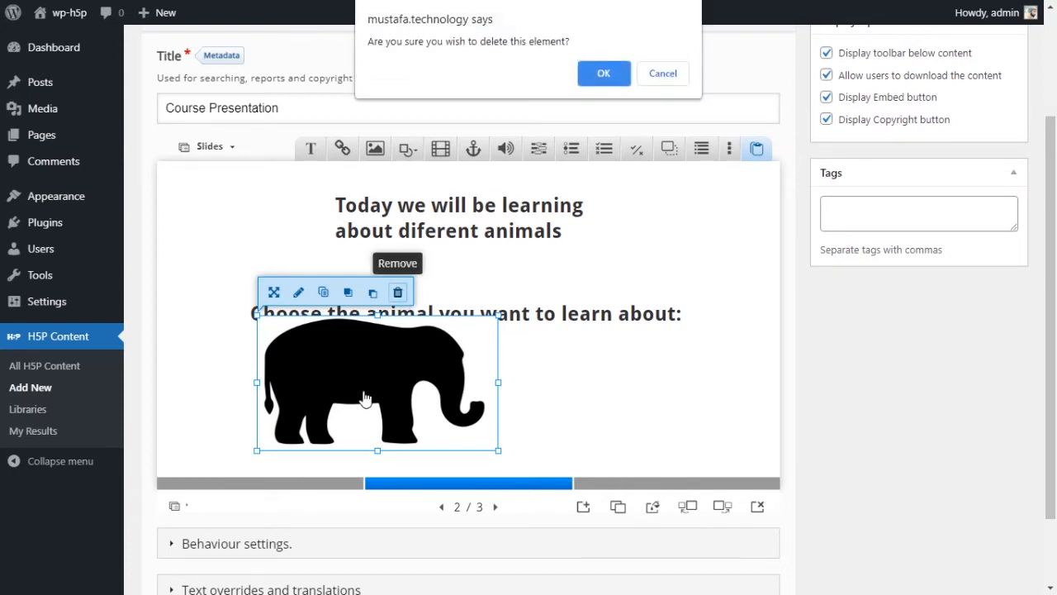
left_click(587, 69)
Insert a fresh black elephant silhouette image on slide 2 with the alternative text "El".
left_click(376, 148)
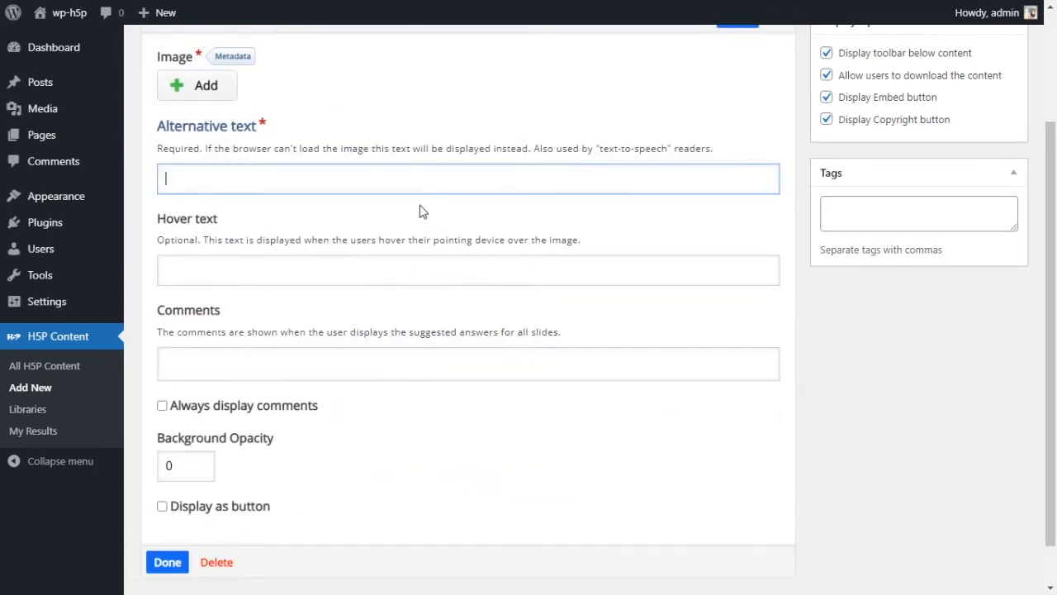
scroll(281, 187, "up", 3)
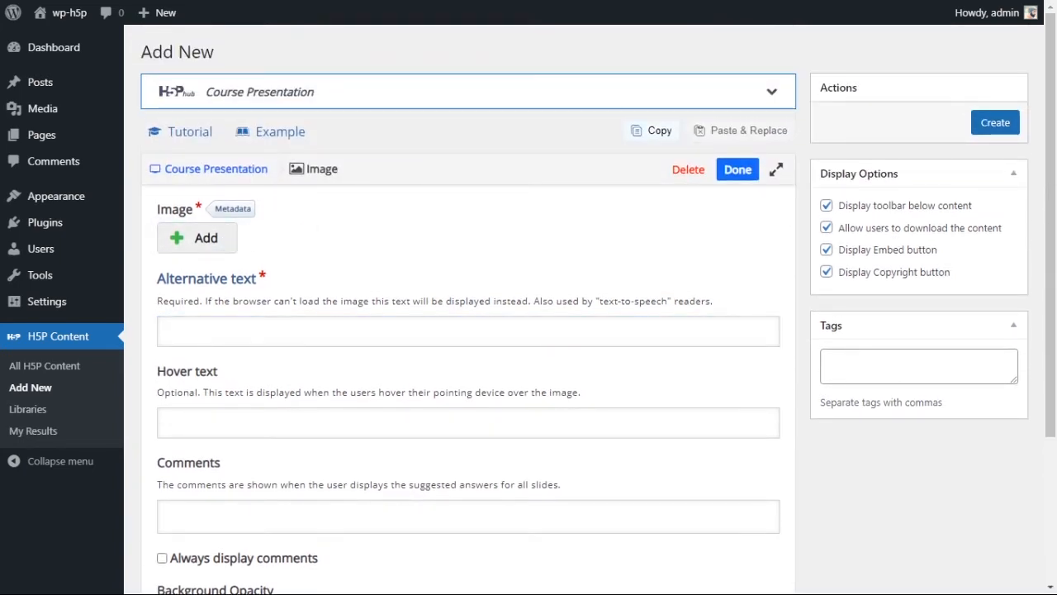
left_click(418, 294)
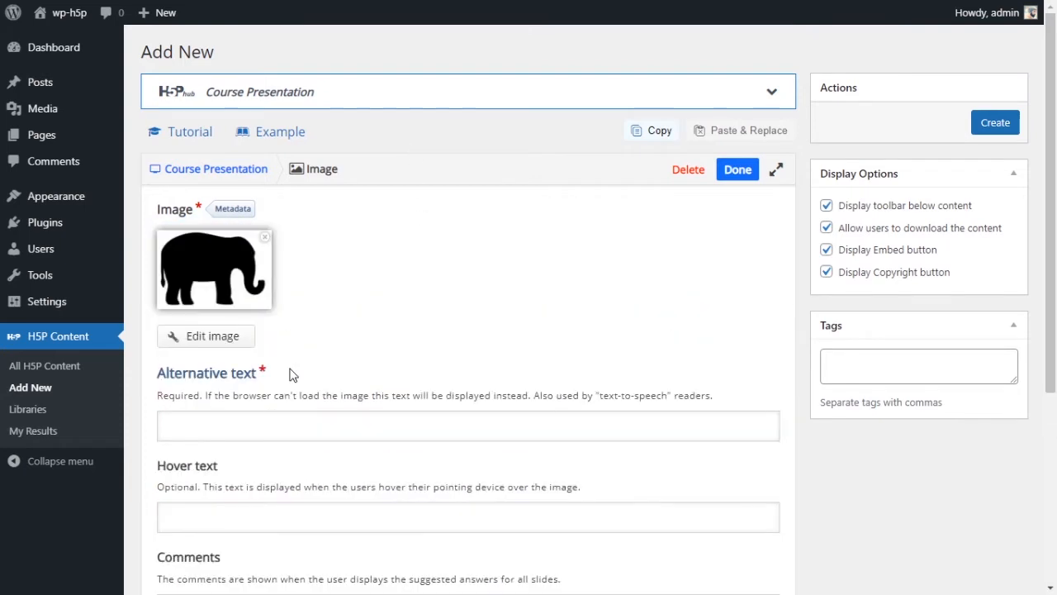
left_click(290, 419)
type("El")
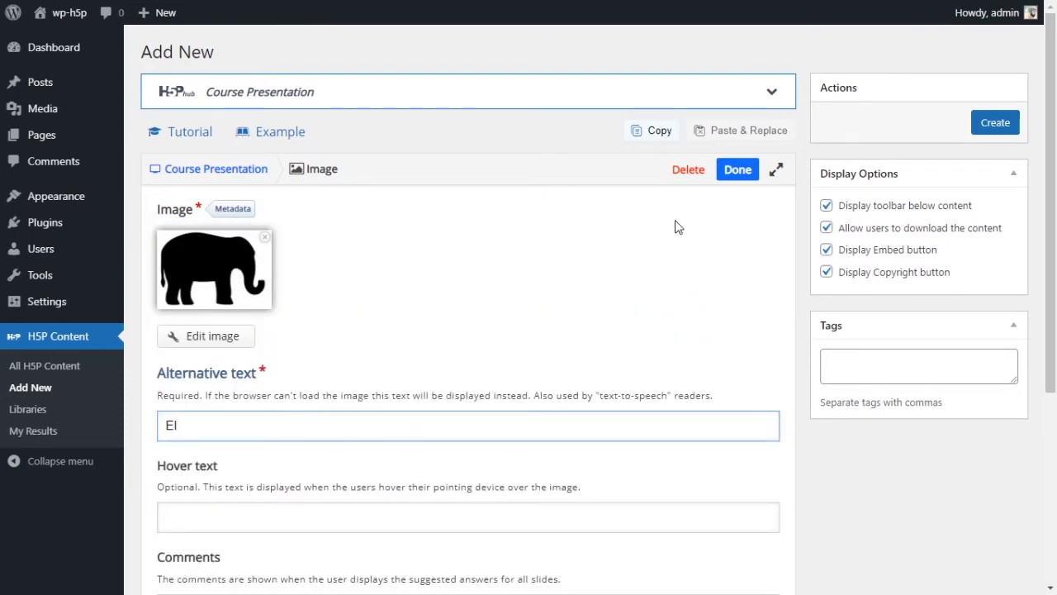
left_click(739, 175)
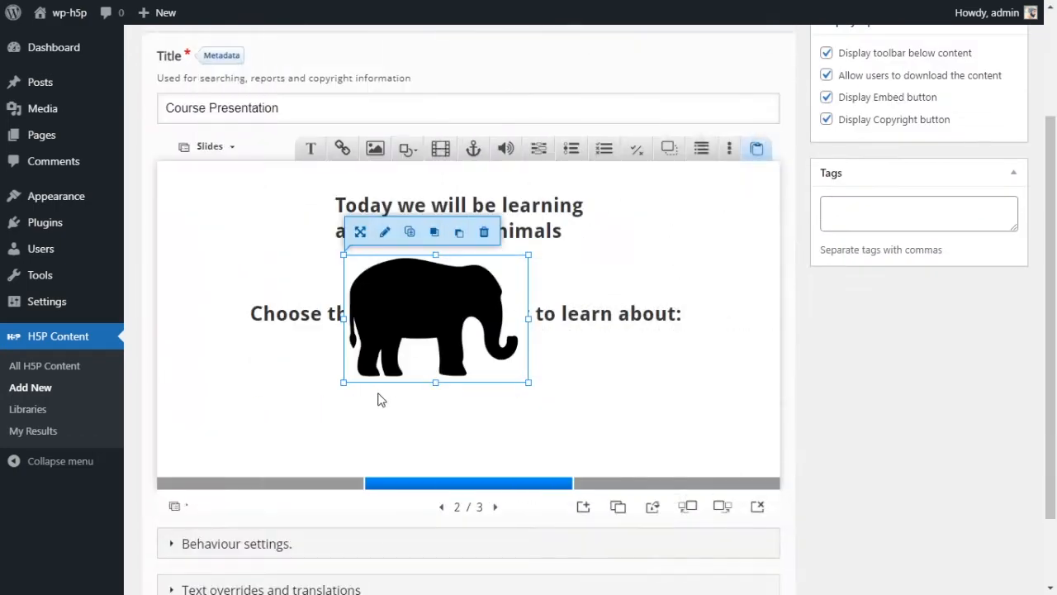
Shrink the elephant image and place it below the "Choose the animal" text at the slide's lower left.
left_click_drag(524, 381, 430, 356)
left_click_drag(421, 299, 299, 413)
left_click(453, 418)
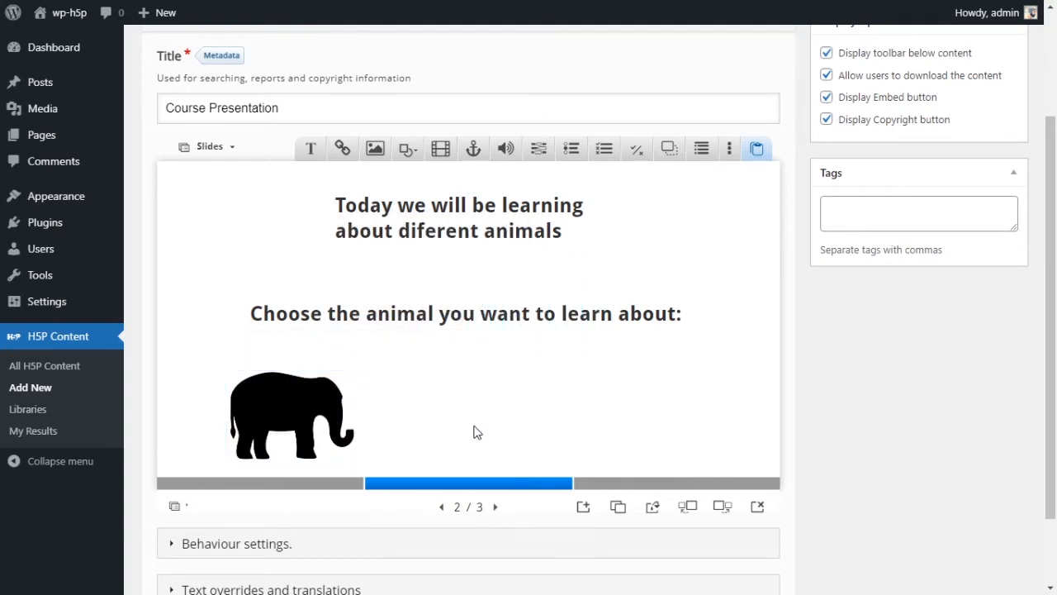
Insert the giraffe silhouette with the alternative text "g" and place it beside the elephant, centered below the text.
left_click(376, 147)
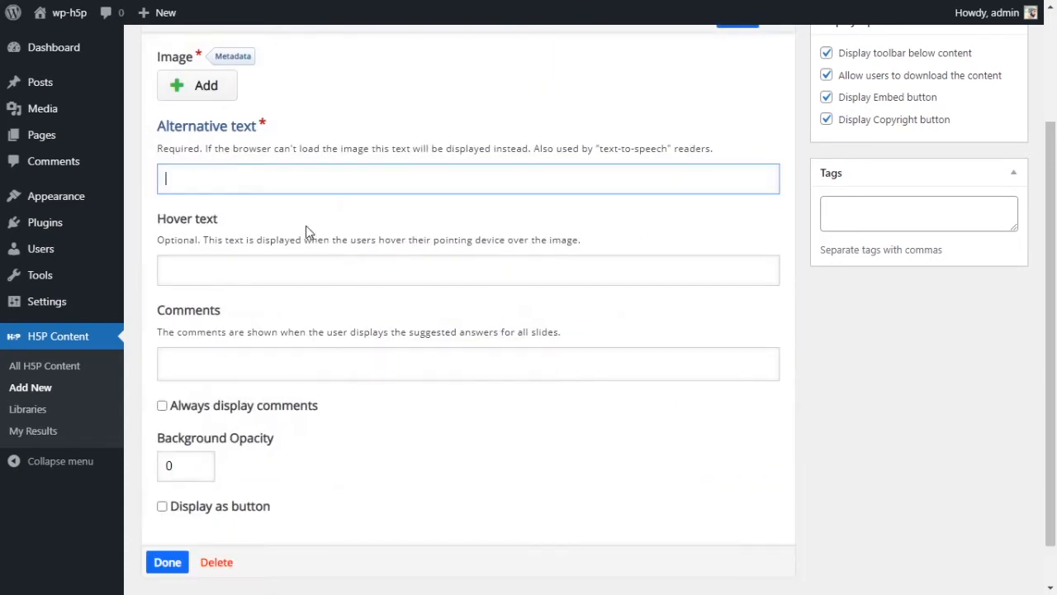
scroll(316, 152, "up", 1)
left_click(221, 167)
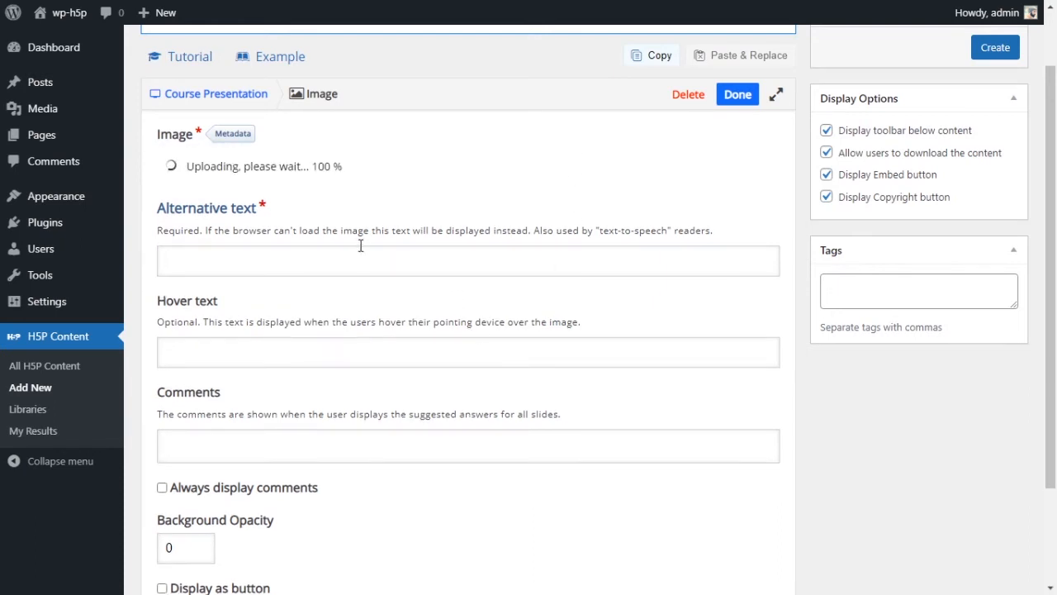
left_click(245, 353)
type("g")
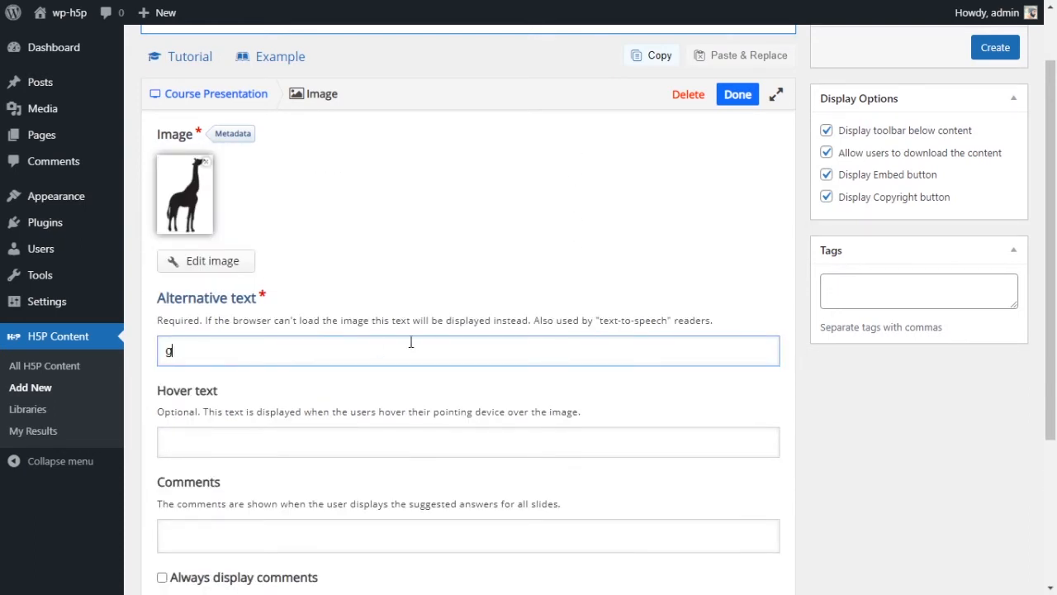
left_click(742, 106)
left_click_drag(391, 309, 451, 398)
left_click(565, 410)
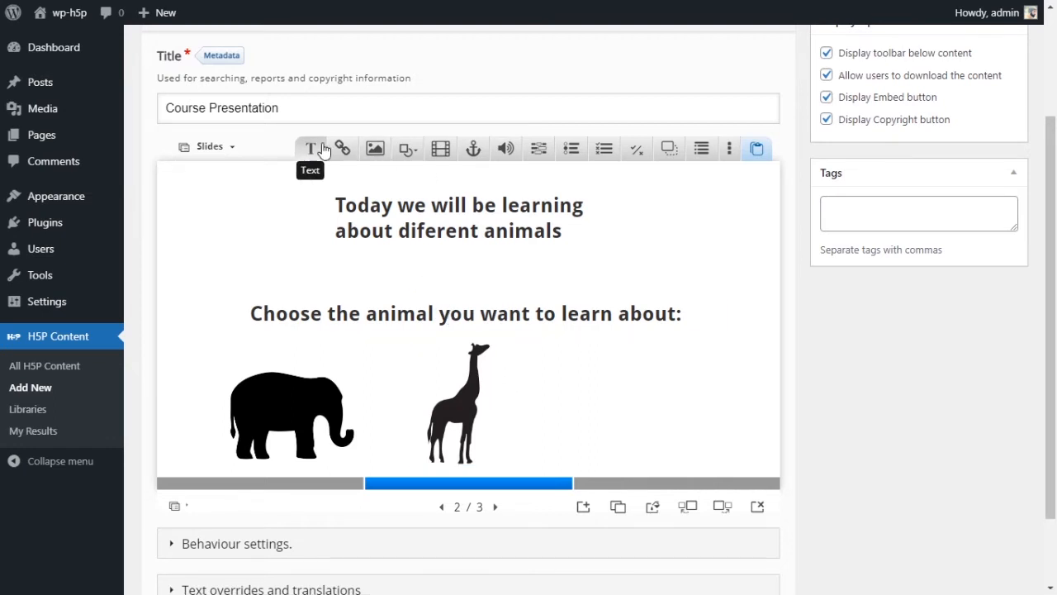
Insert the black lion silhouette image on slide 2 with the alternative text "lion".
left_click(375, 148)
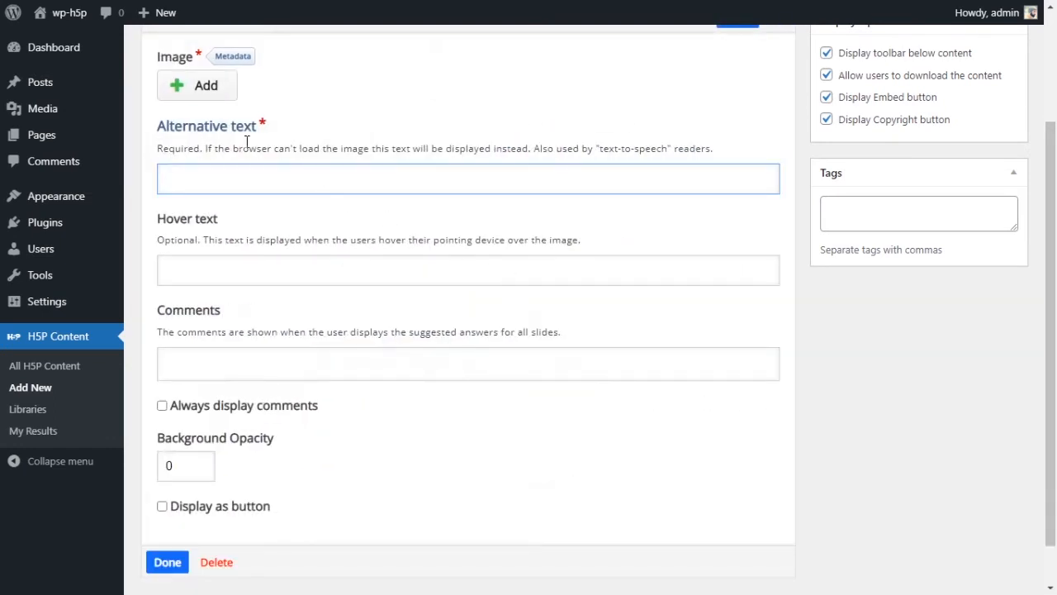
left_click(203, 85)
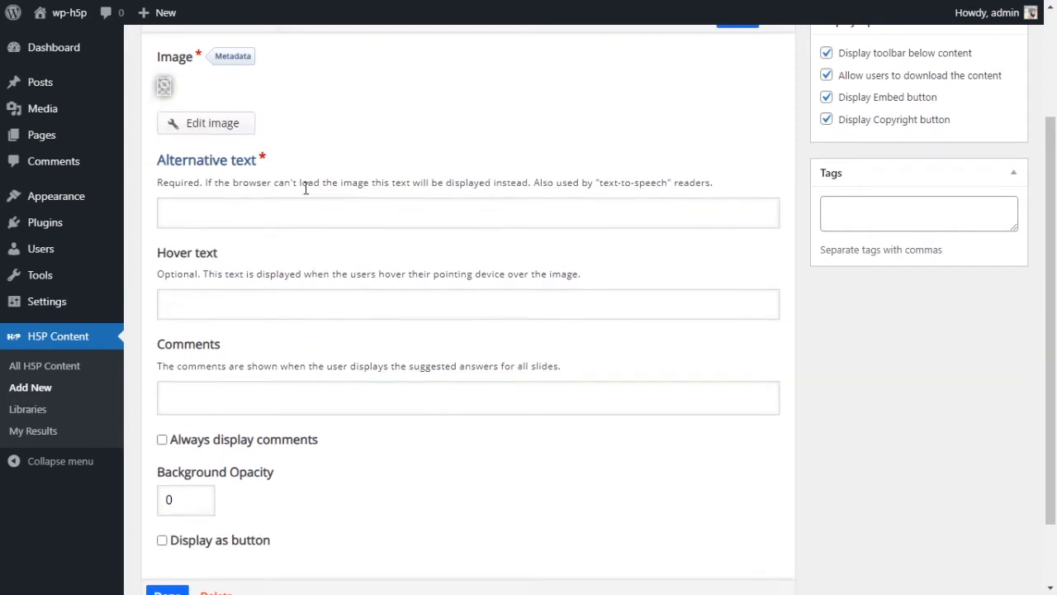
left_click(349, 269)
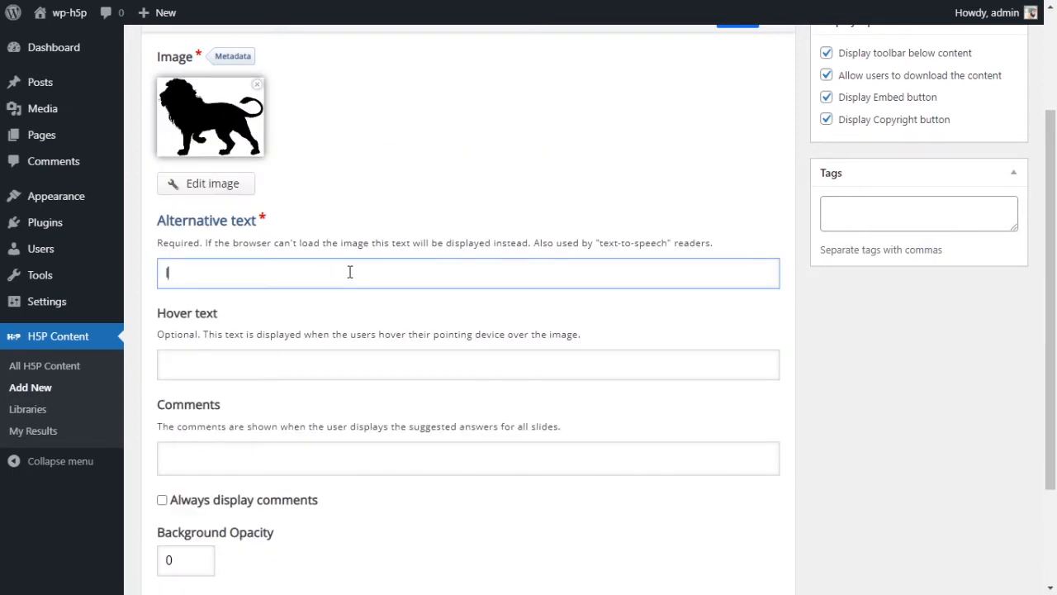
type("lion")
scroll(727, 314, "up", 2)
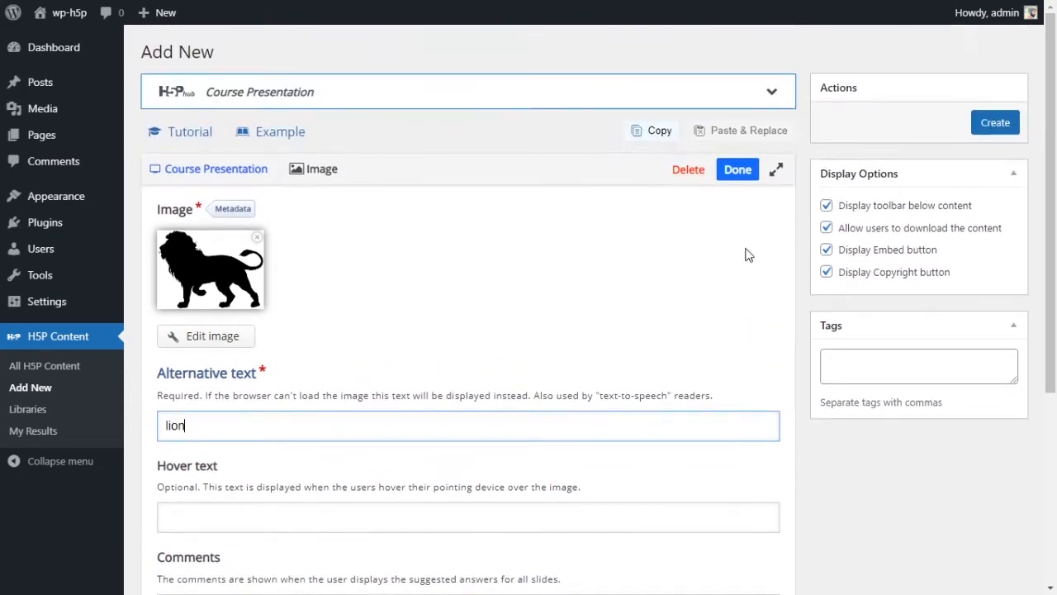
left_click(737, 173)
Shrink the lion image and place it to the right of the giraffe, level with the other animals.
left_click_drag(495, 347, 656, 414)
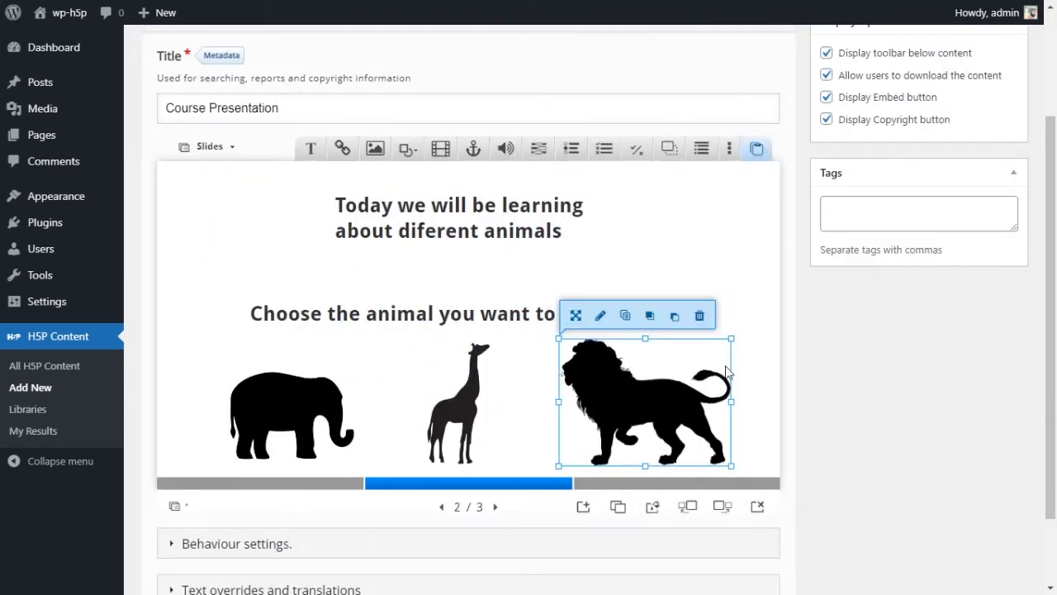
left_click_drag(733, 337, 690, 373)
left_click_drag(598, 411, 606, 411)
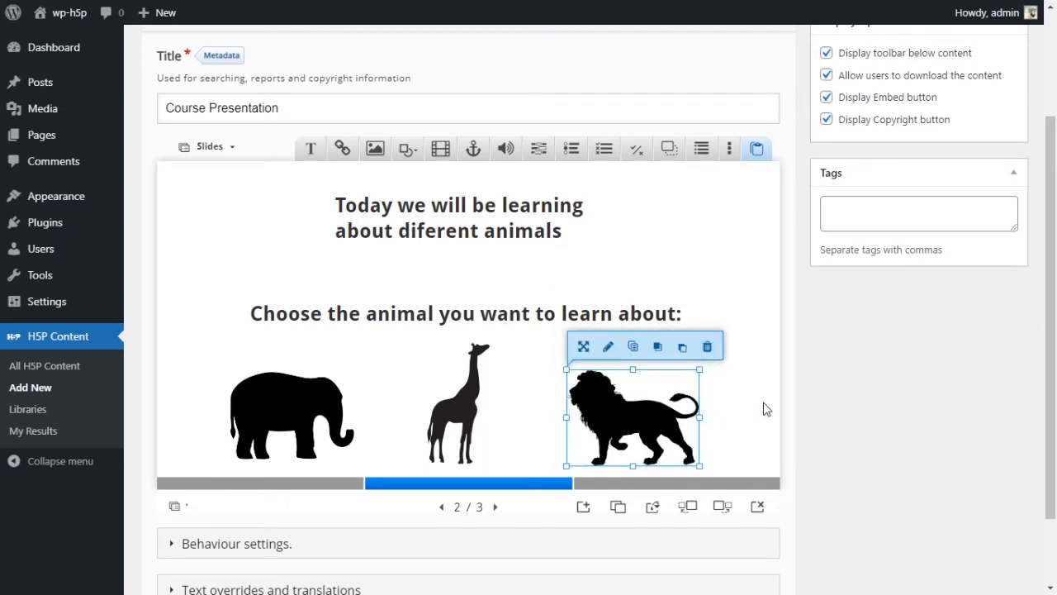
left_click_drag(697, 431, 691, 430)
left_click(717, 428)
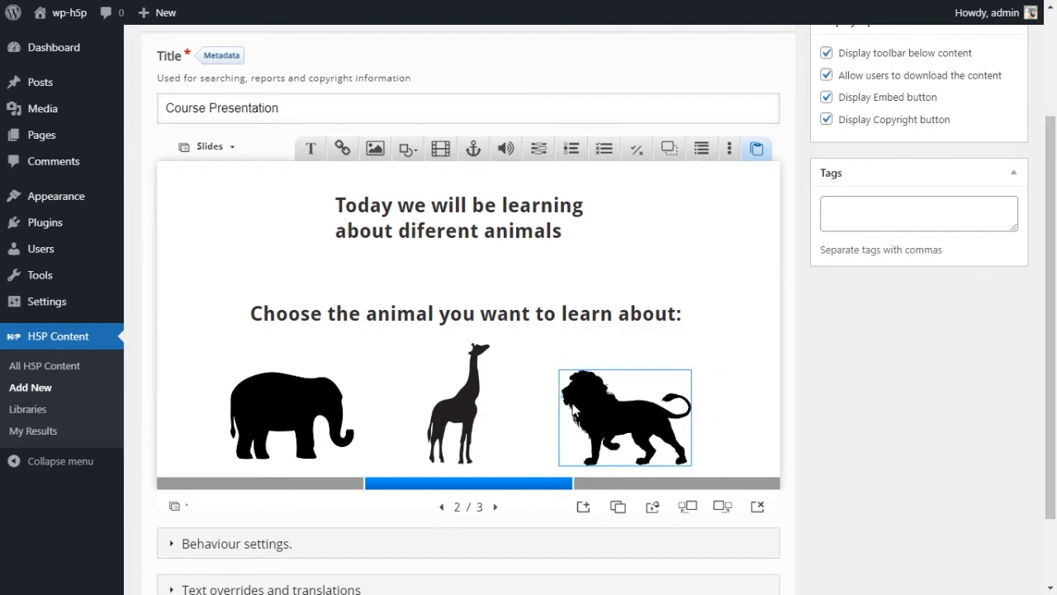
Create the Course Presentation content with its three slides.
scroll(573, 403, "up", 2)
scroll(704, 339, "down", 3)
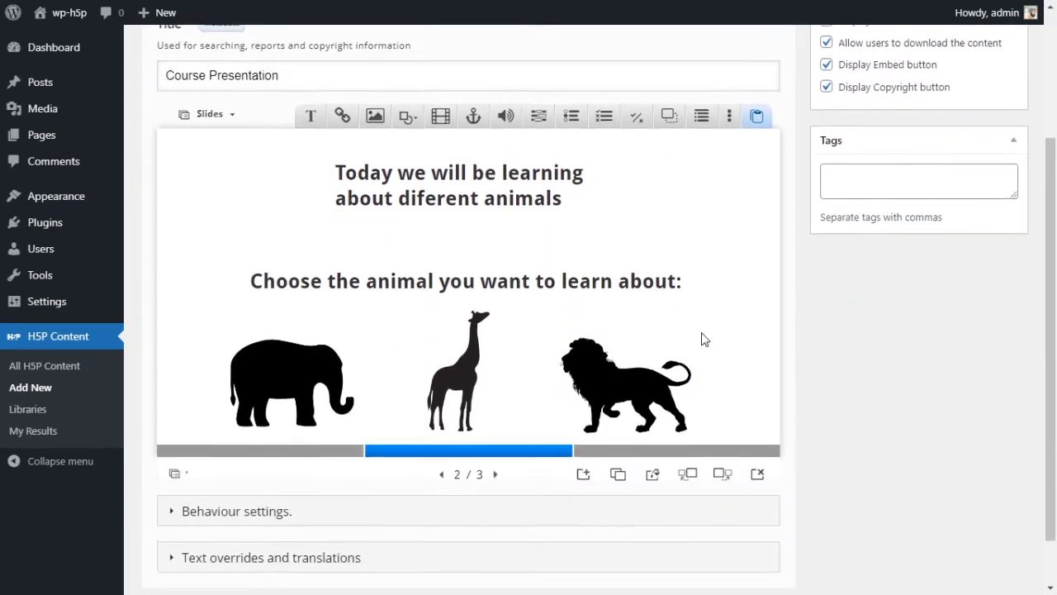
scroll(339, 357, "up", 1)
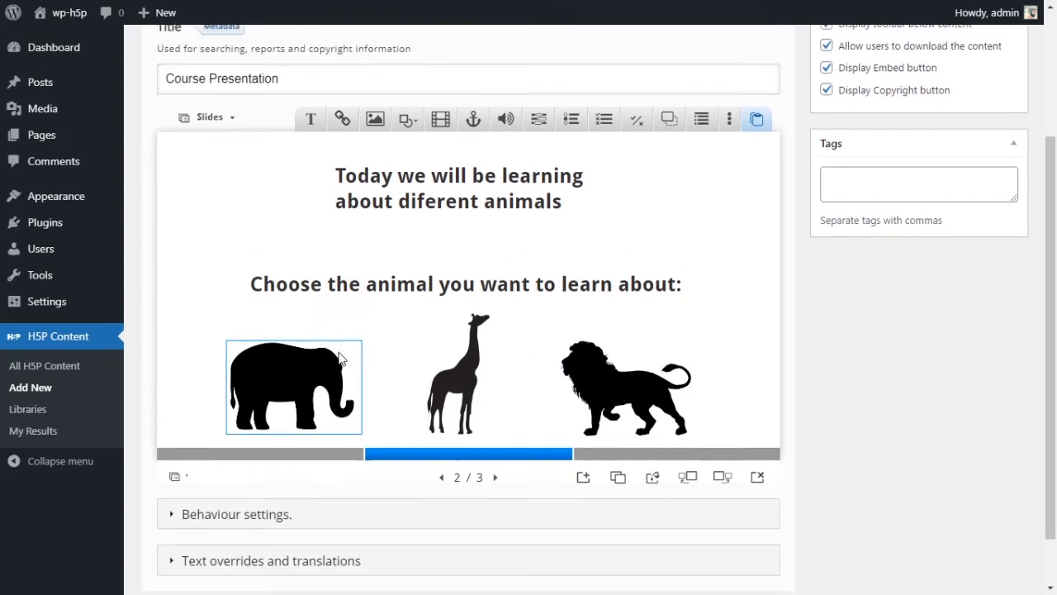
scroll(991, 182, "up", 3)
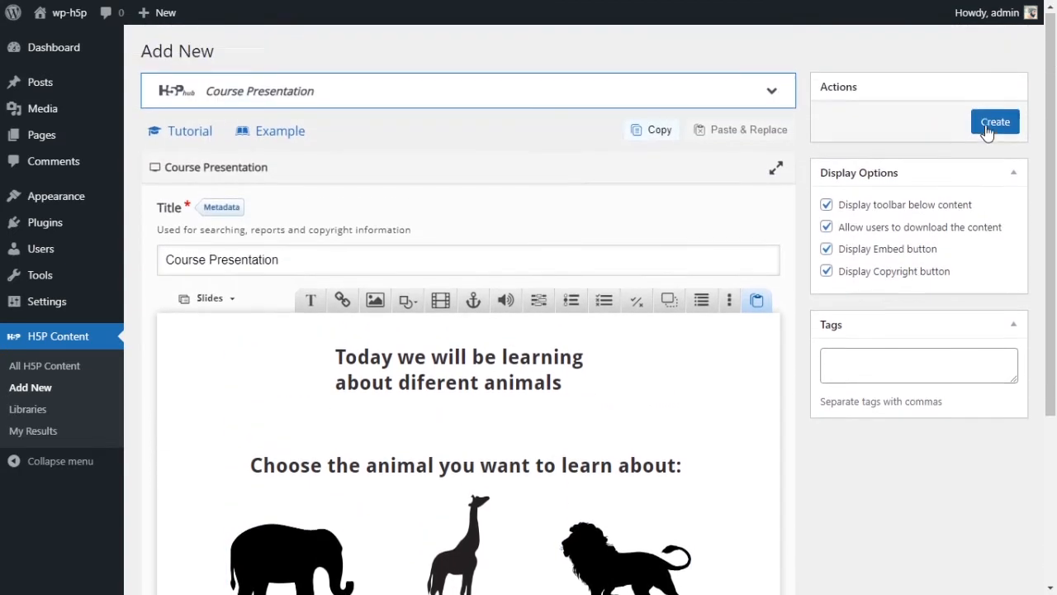
left_click(988, 128)
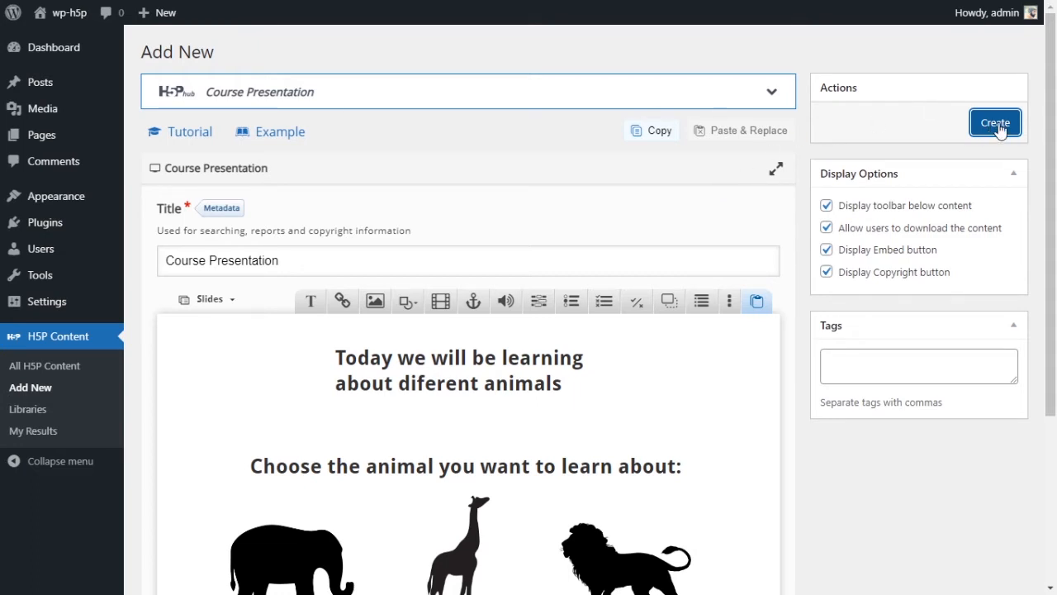
scroll(1001, 131, "down", 2)
scroll(1010, 133, "up", 1)
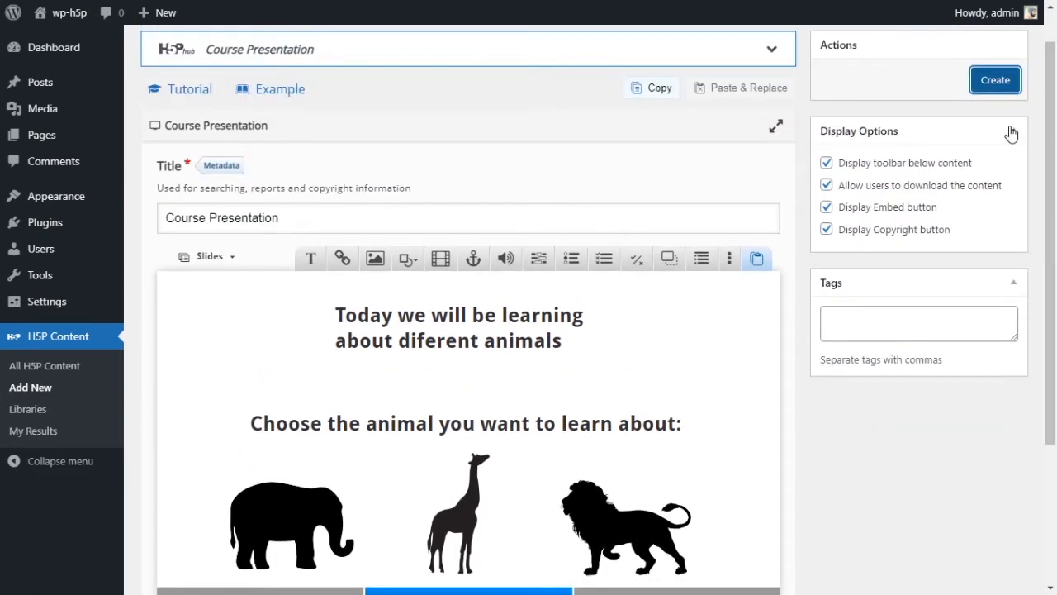
scroll(1032, 88, "up", 1)
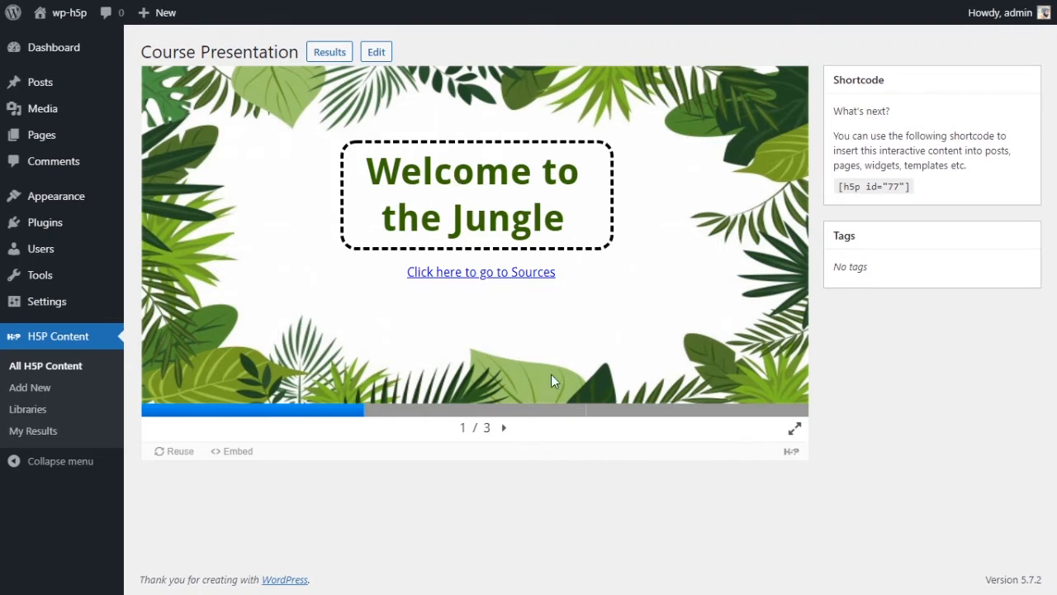
Page through the created presentation to check slides 2 and 3, and return to slide 2.
left_click(505, 429)
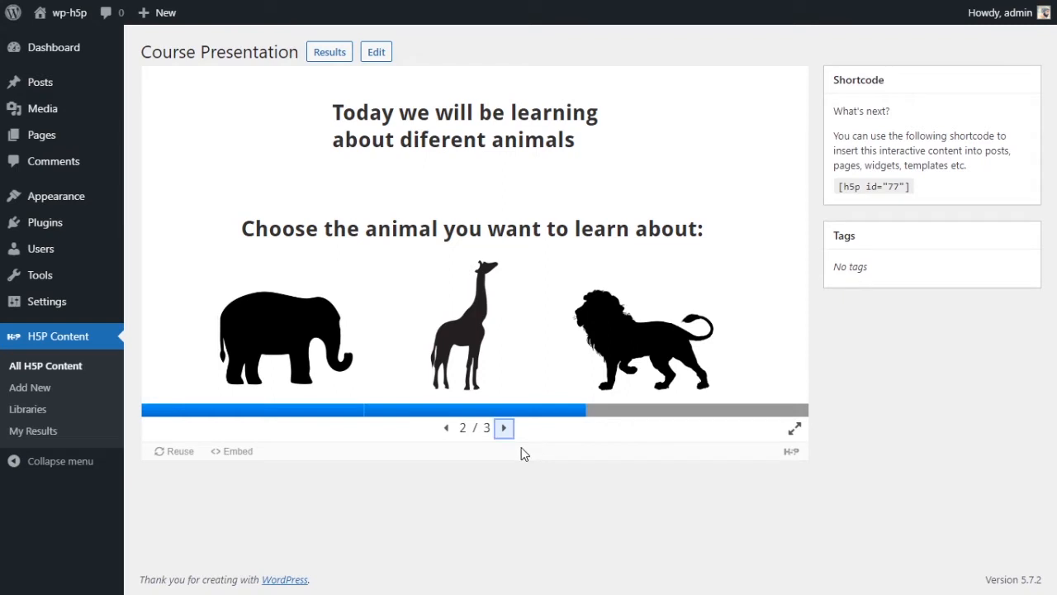
left_click(570, 432)
left_click_drag(334, 107, 528, 181)
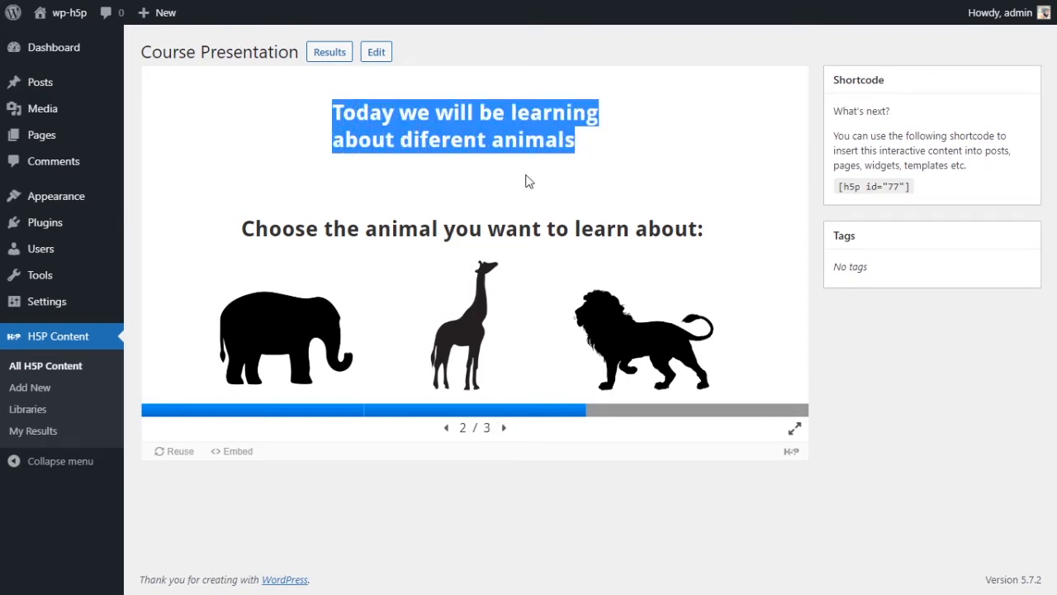
left_click(672, 258)
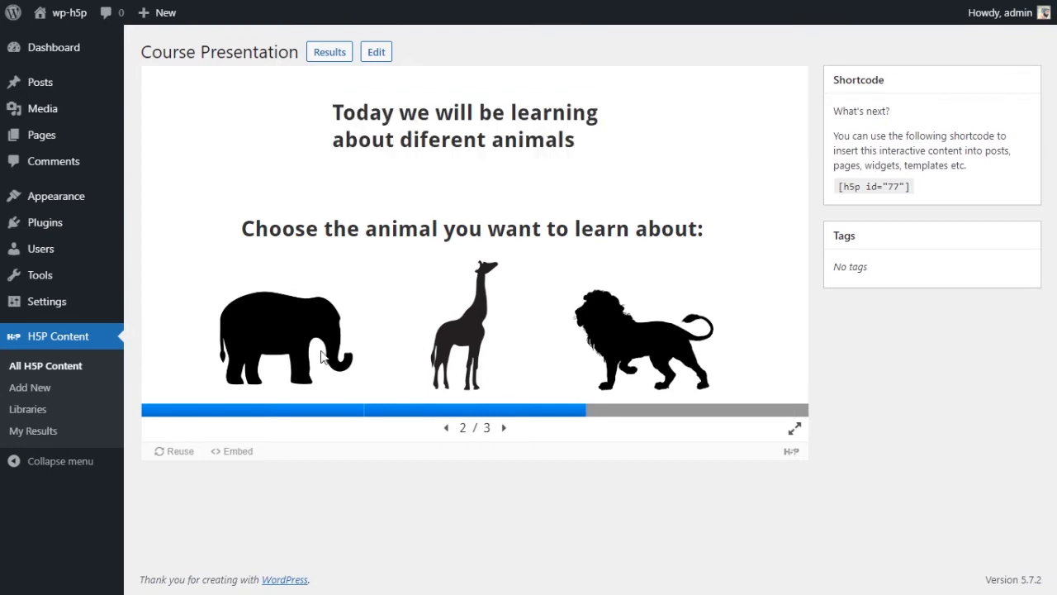
left_click(506, 430)
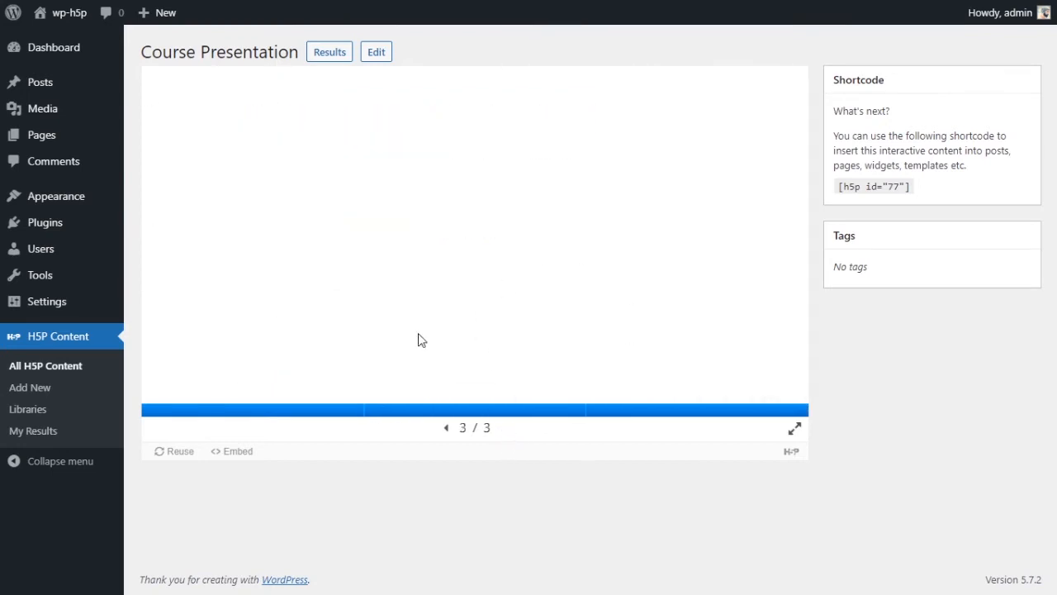
left_click(447, 428)
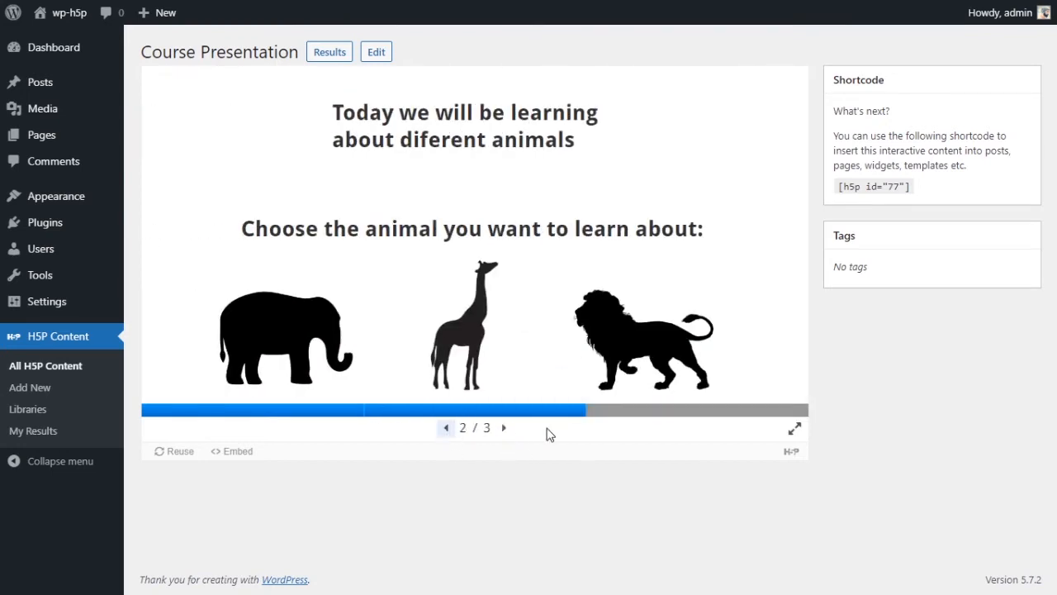
Reopen the Course Presentation for editing and go to the empty slide 3.
left_click(380, 54)
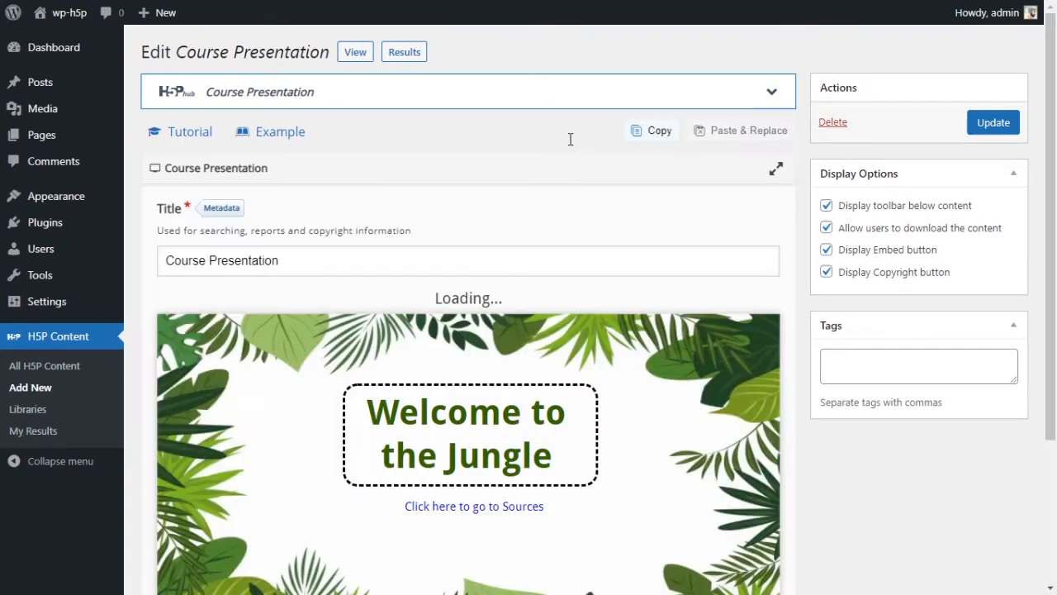
scroll(679, 244, "down", 2)
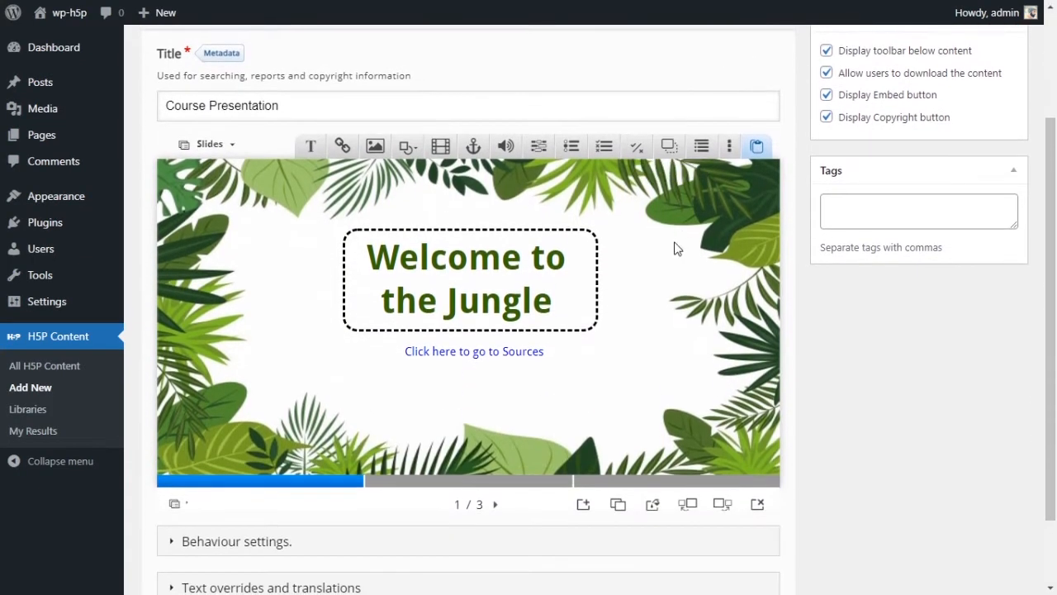
left_click(446, 487)
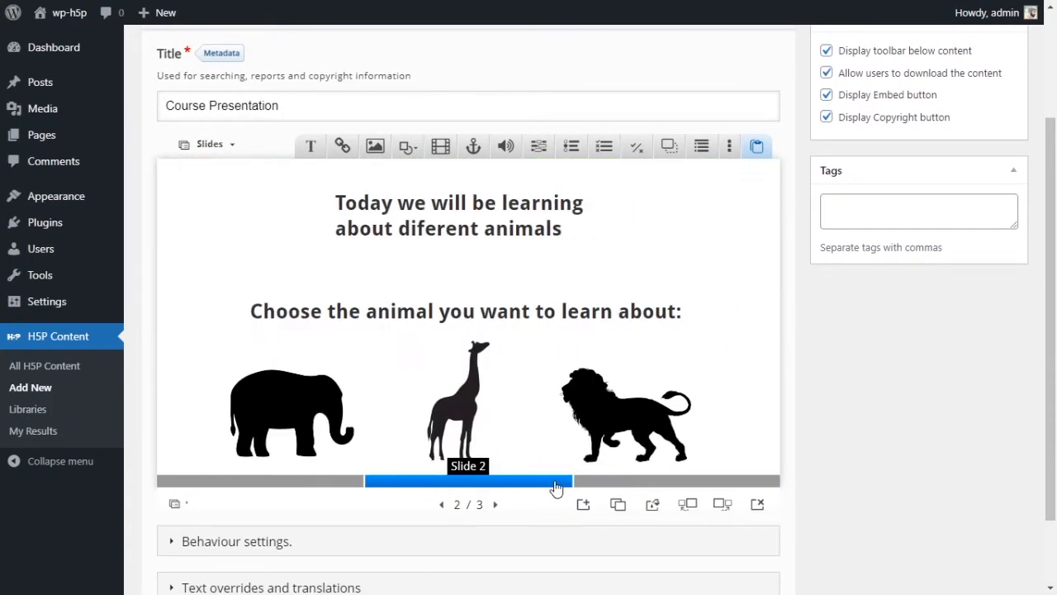
left_click(611, 485)
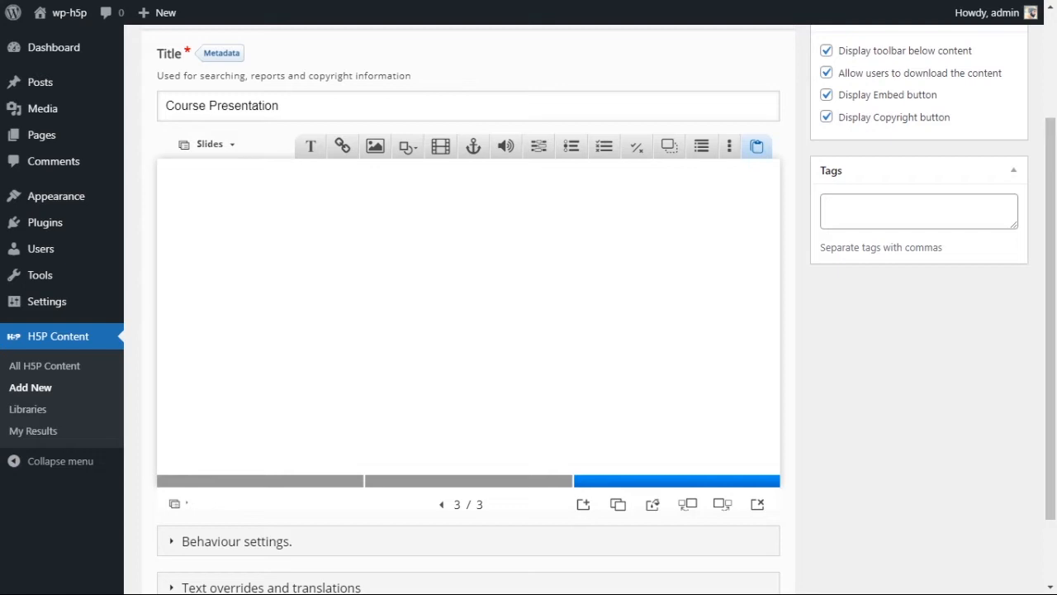
Insert the elephant photo on slide 3 and fill in its alternative text.
left_click(404, 485)
left_click(652, 486)
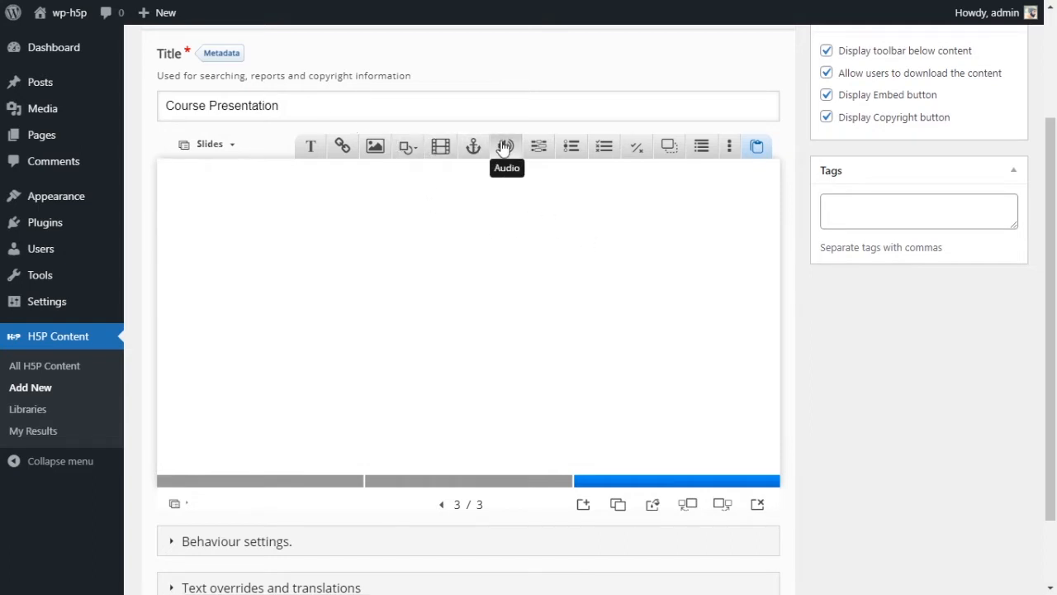
left_click(374, 146)
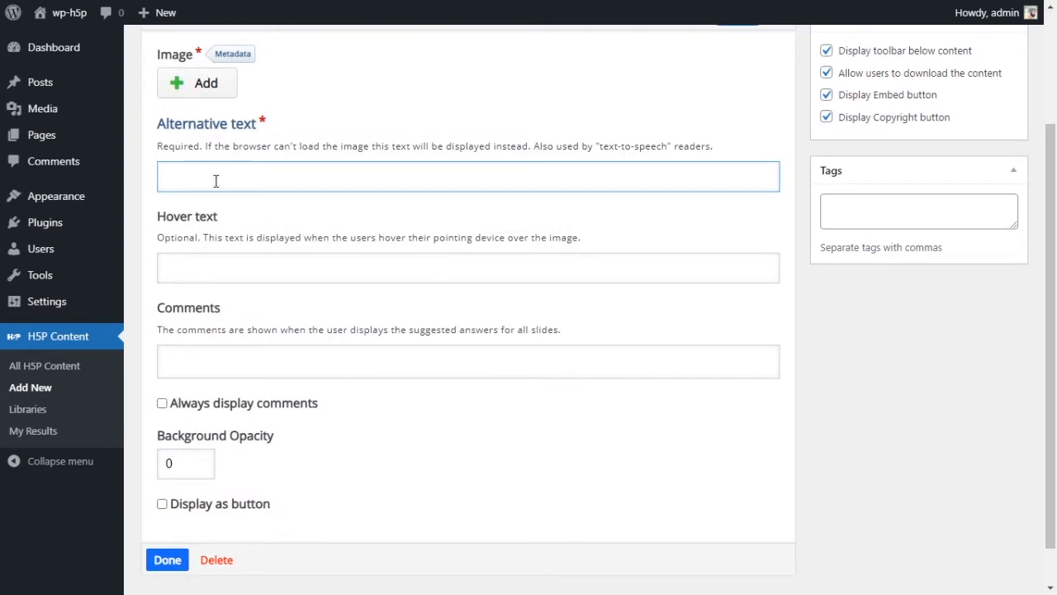
left_click(206, 99)
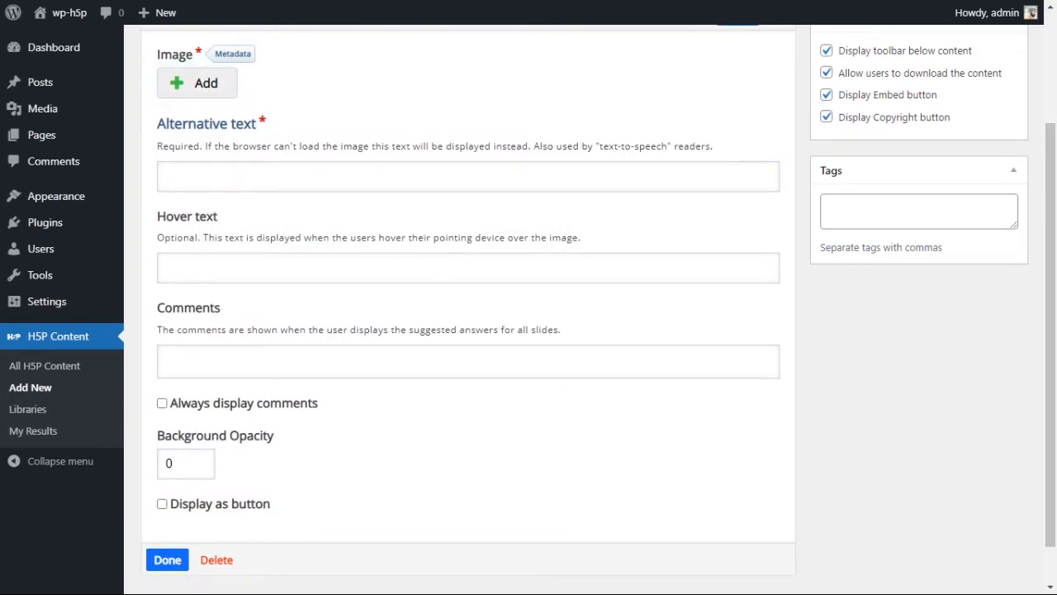
double_click(493, 194)
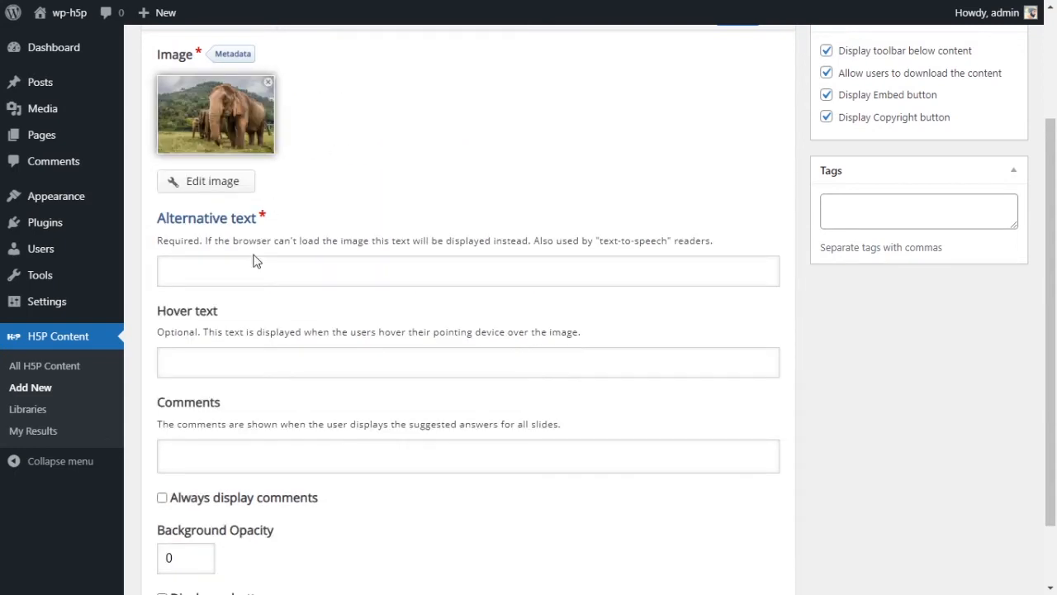
left_click(289, 268)
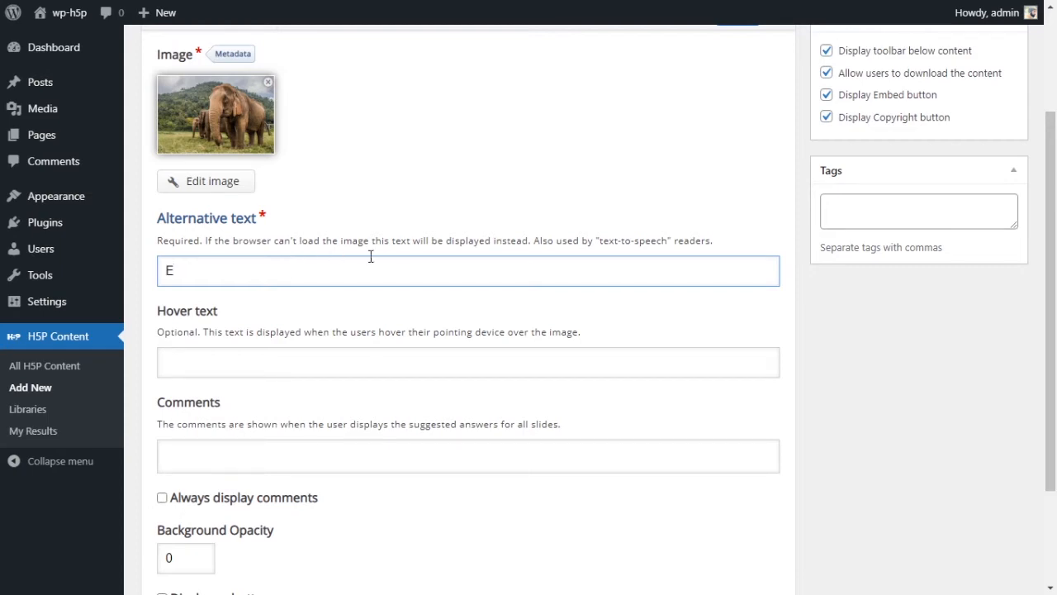
scroll(371, 257, "up", 3)
left_click(733, 172)
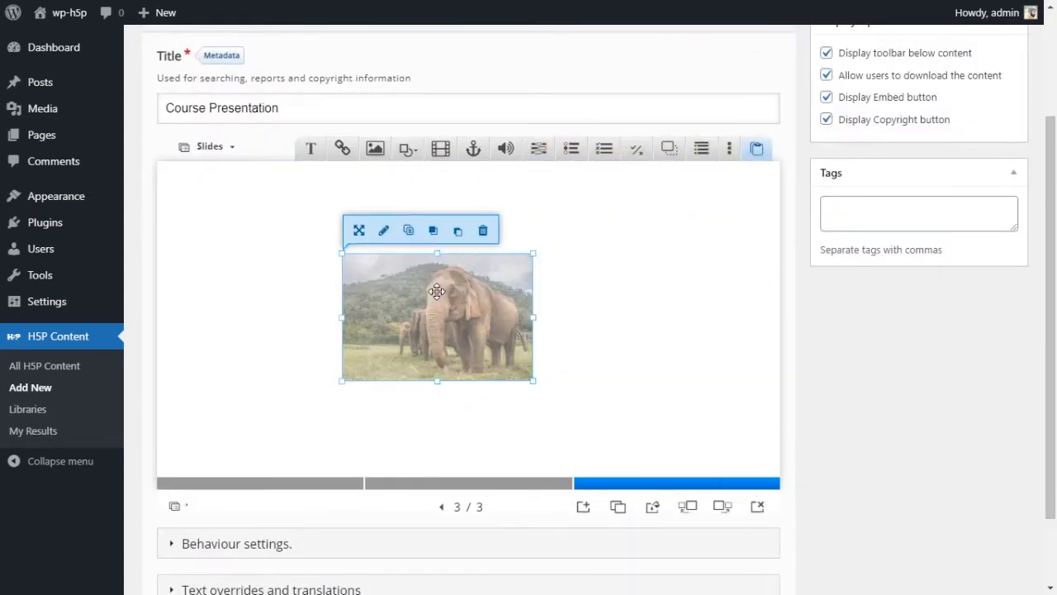
Enlarge the elephant photo to about 355 × 260 and place it on the right half of slide 3.
left_click_drag(437, 291, 607, 236)
left_click_drag(511, 325, 427, 399)
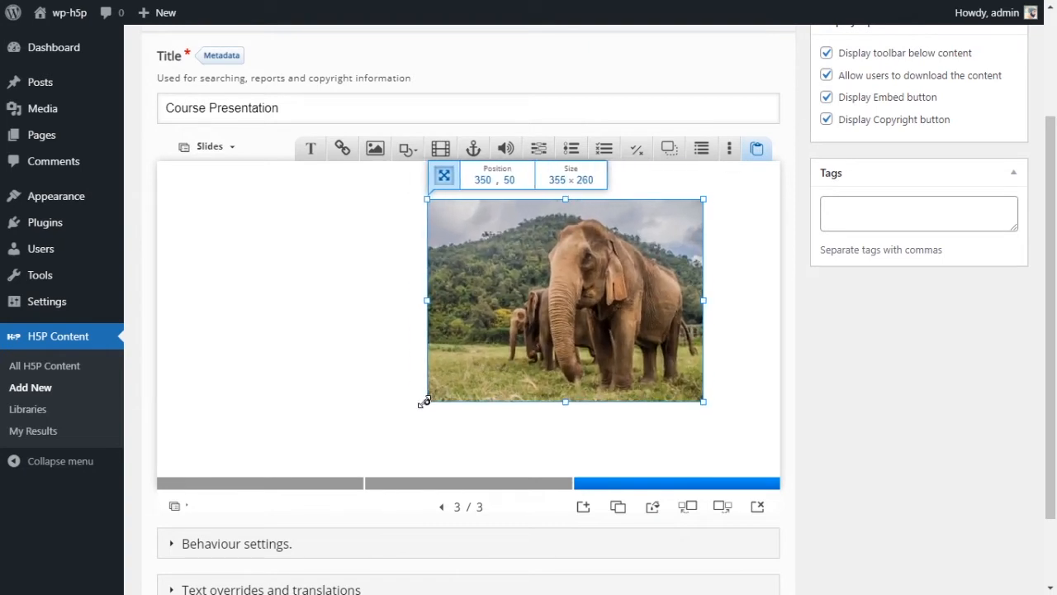
left_click_drag(557, 321, 621, 328)
left_click(440, 329)
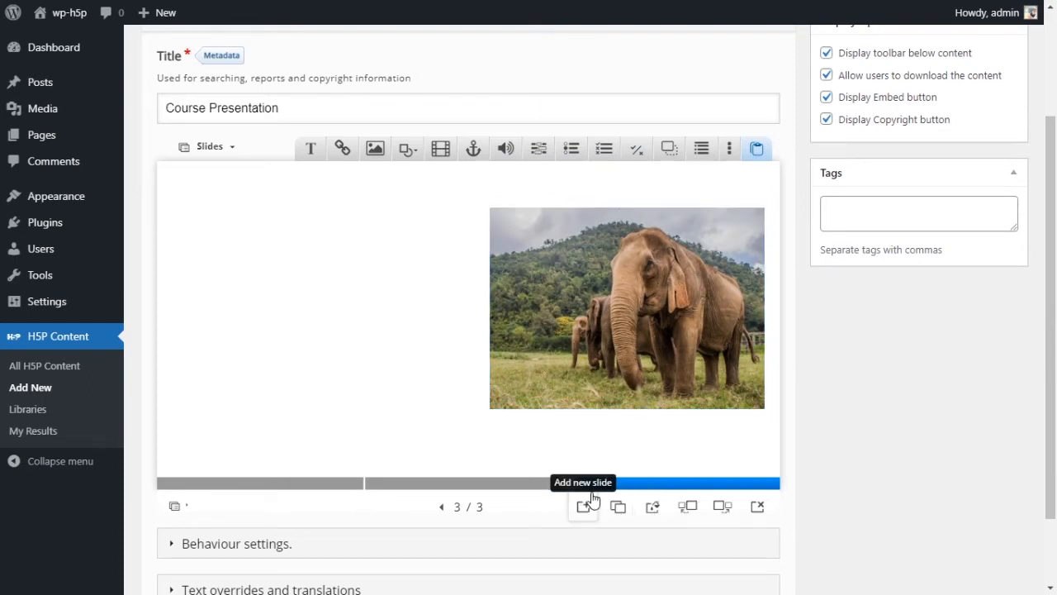
Give this slide only a grey-blue colour fill background, #a5b2b3.
left_click(658, 516)
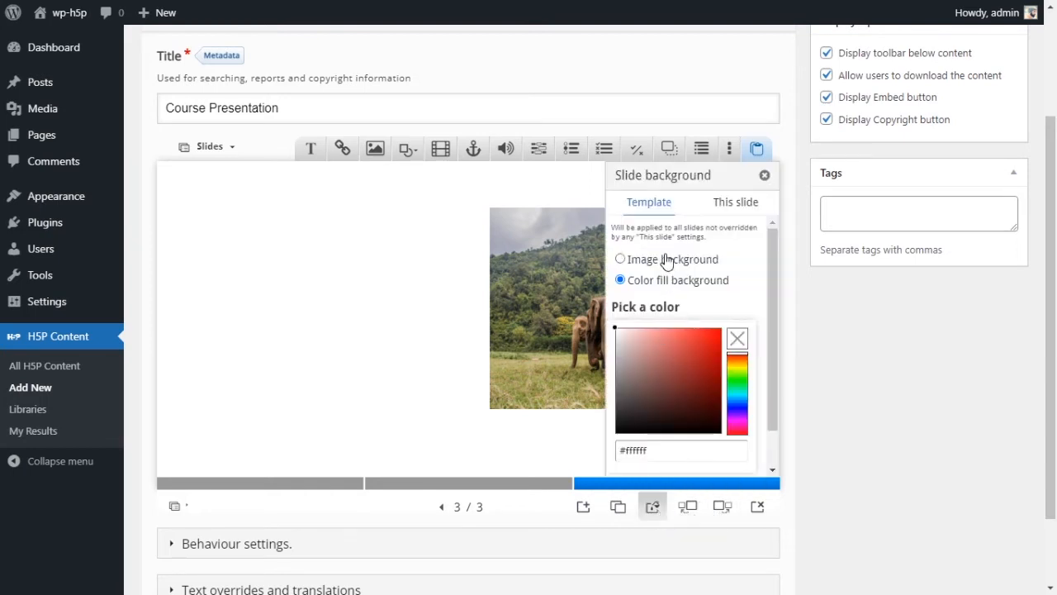
left_click(736, 204)
left_click(652, 284)
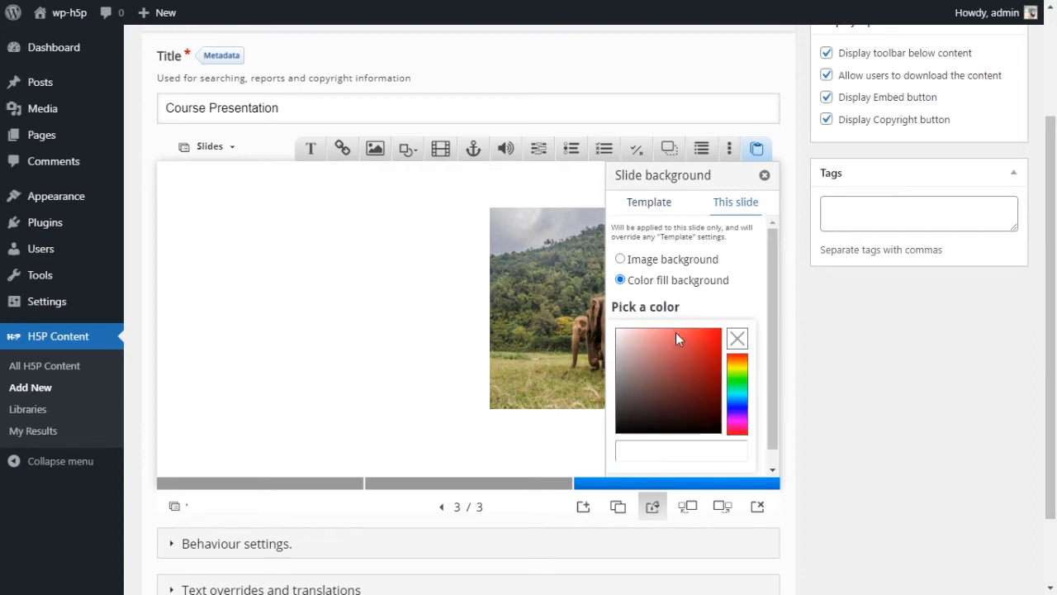
left_click_drag(744, 404, 737, 395)
left_click(621, 366)
mouse_move(621, 366)
left_mouse_down()
mouse_move(679, 332)
mouse_move(626, 366)
mouse_move(626, 353)
mouse_move(625, 366)
left_mouse_up()
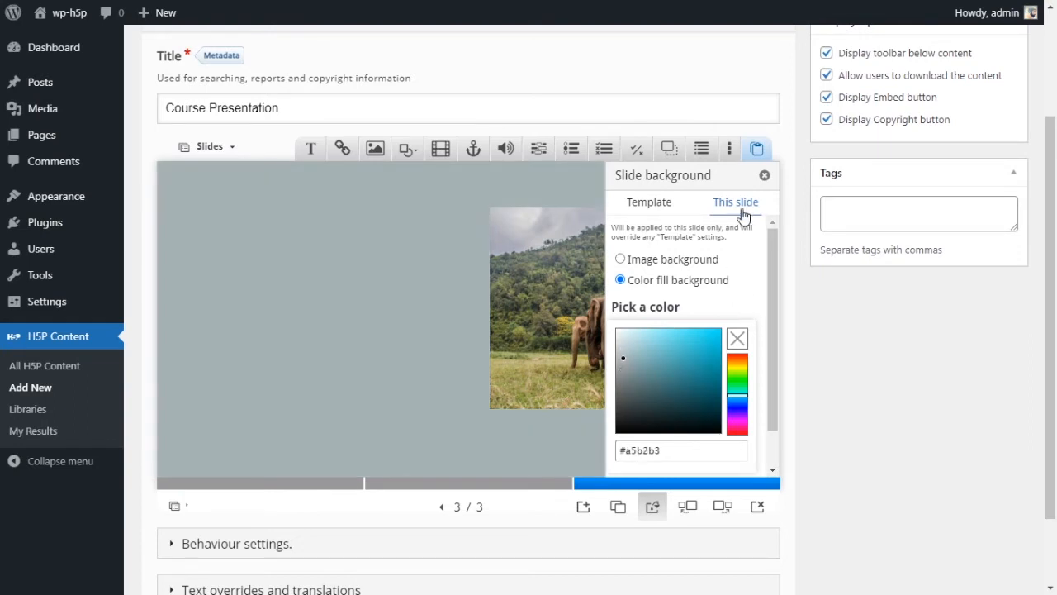
left_click(764, 175)
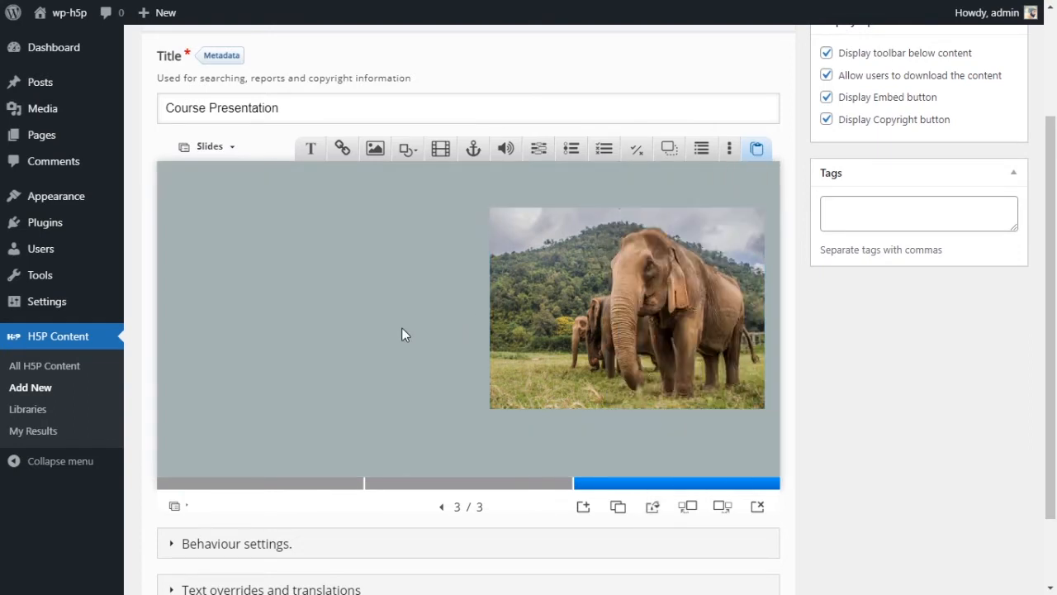
Add the text "This is an elephant" to slide 3, sized 225% and bold.
left_click(315, 150)
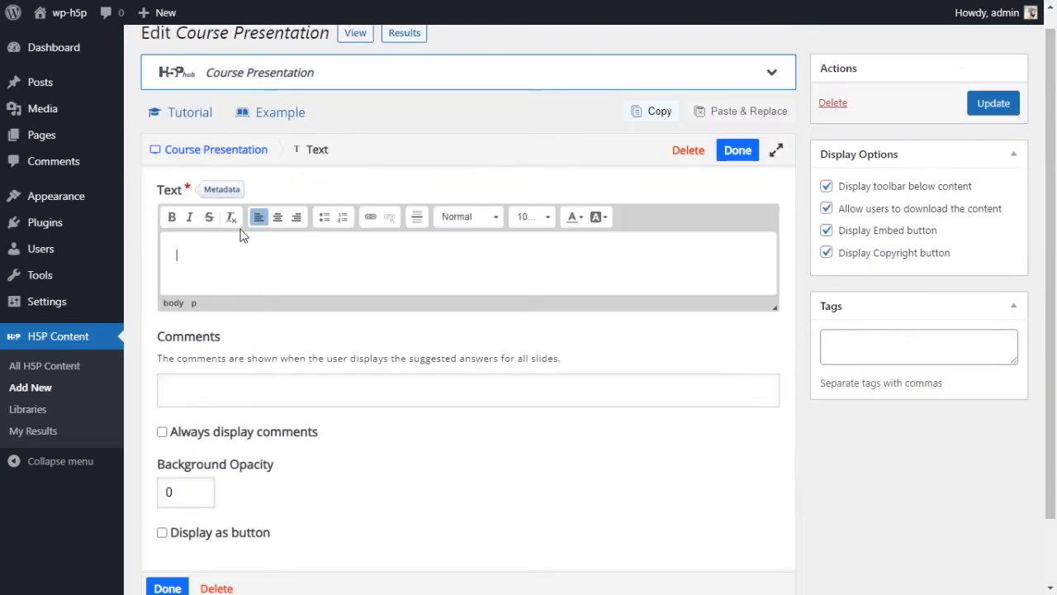
type("This is an elephant")
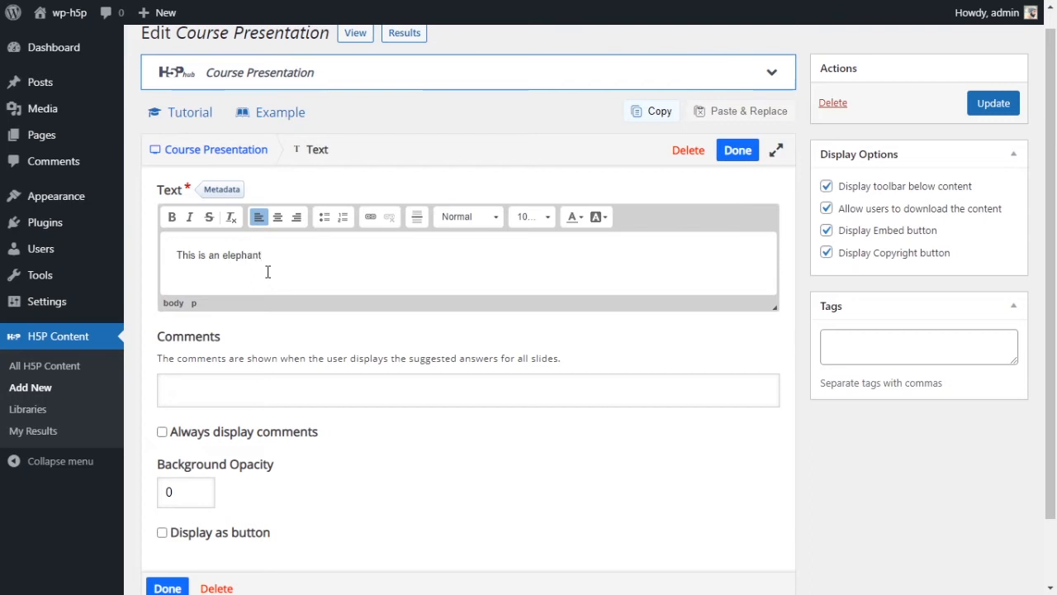
left_click_drag(302, 253, 178, 253)
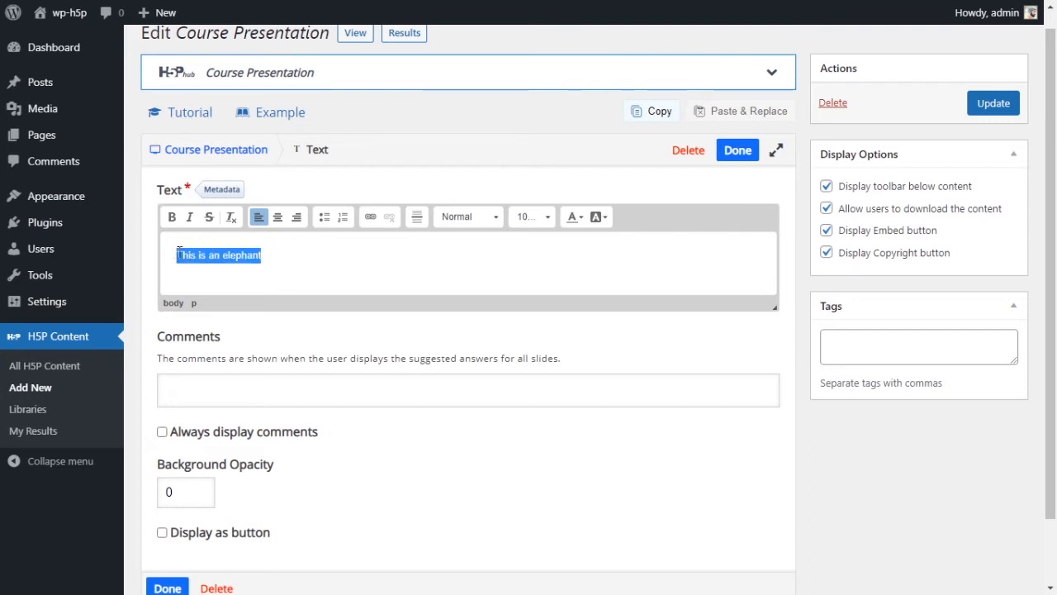
left_click(545, 218)
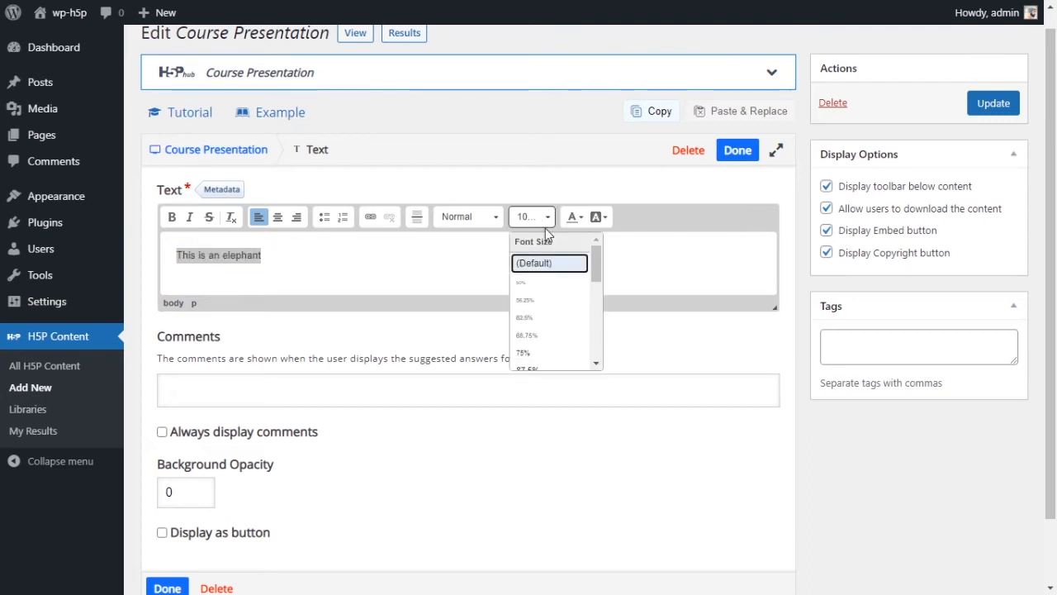
scroll(595, 268, "down", 5)
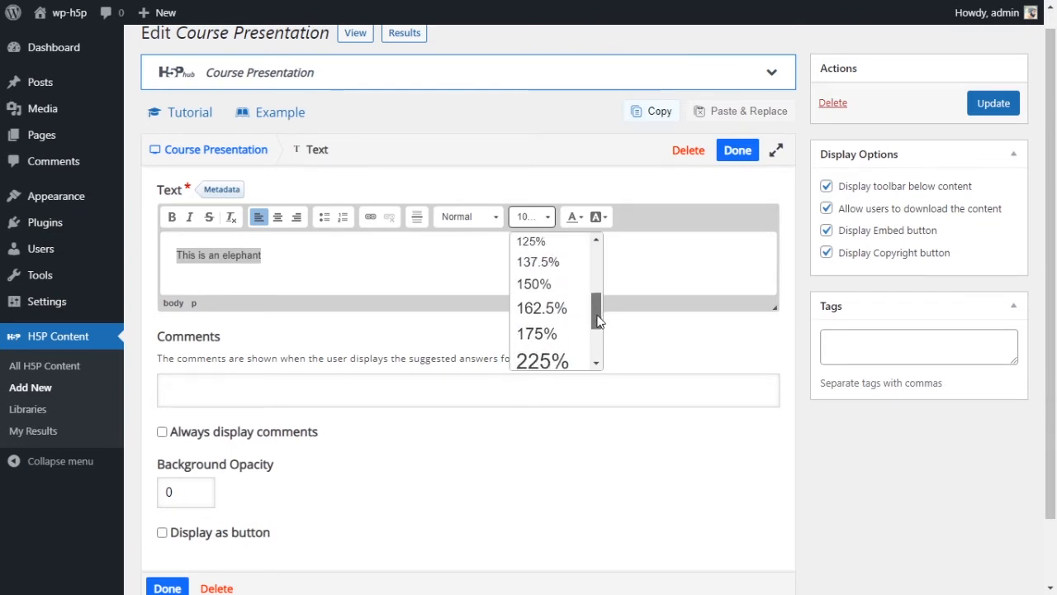
left_click(543, 331)
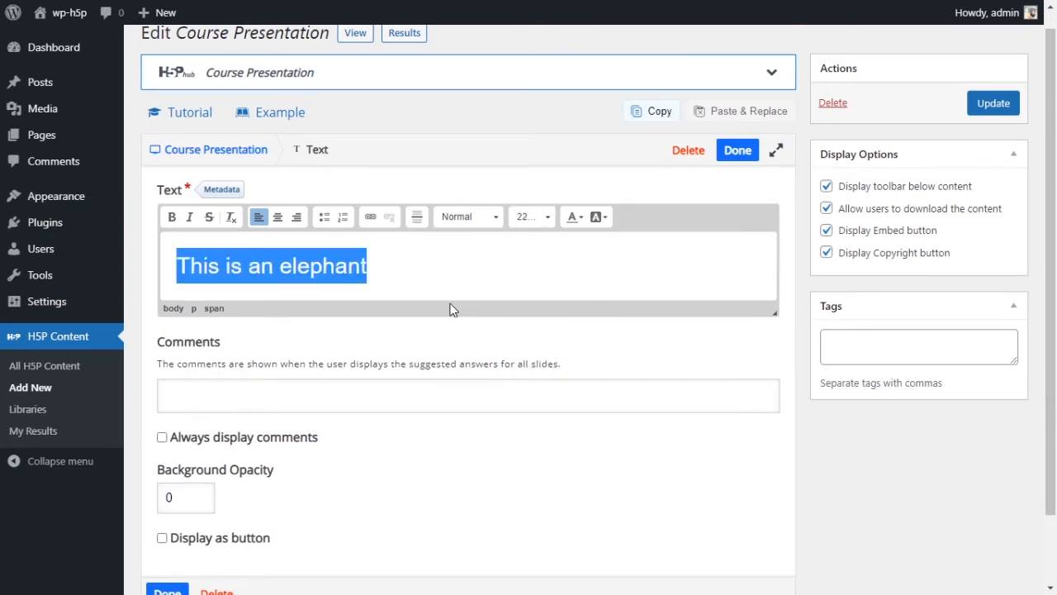
key("ctrl+b")
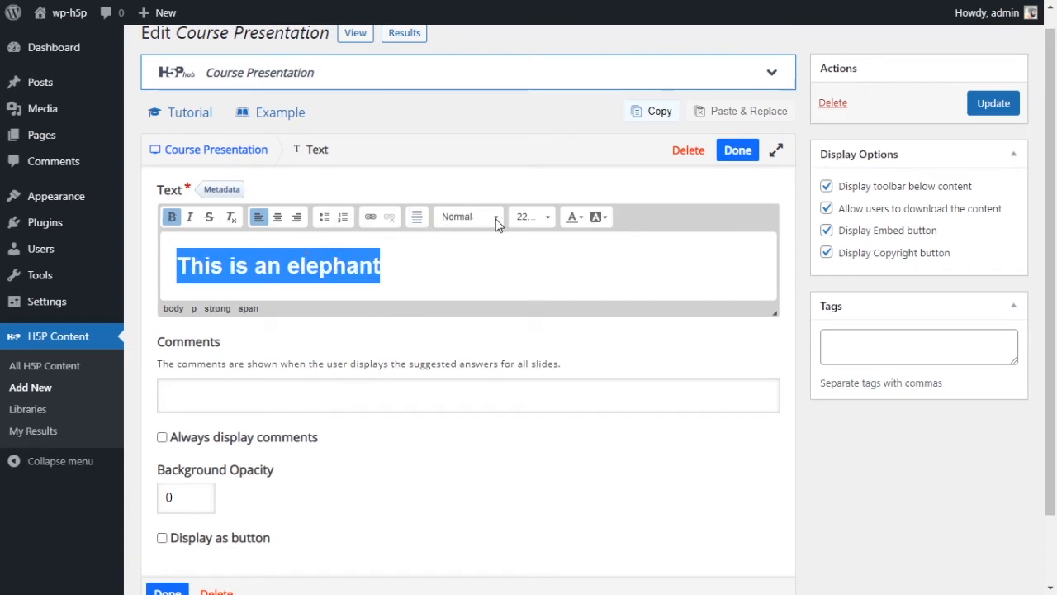
left_click(574, 216)
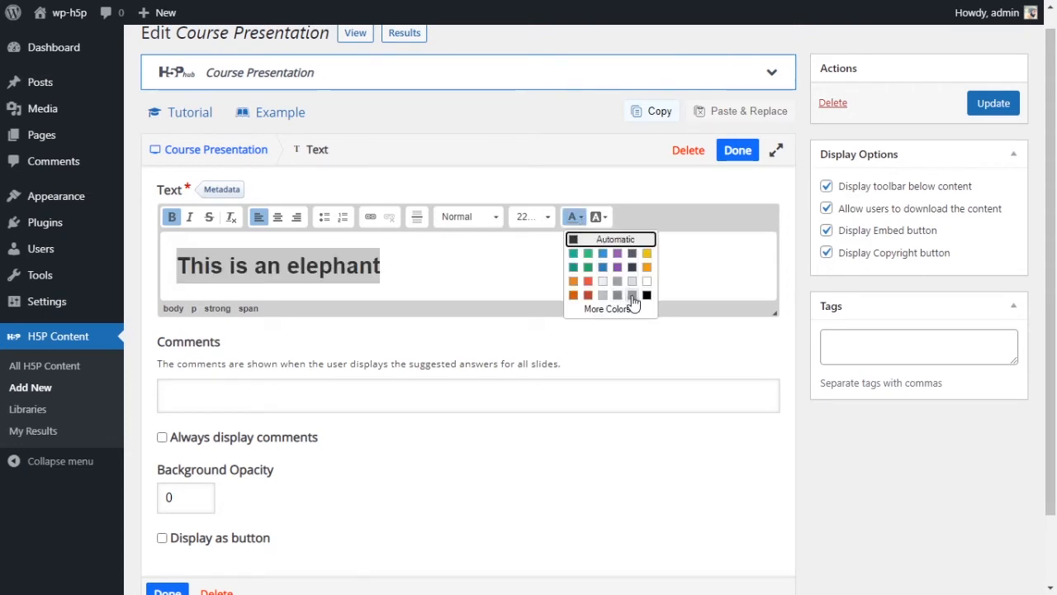
left_click(559, 246)
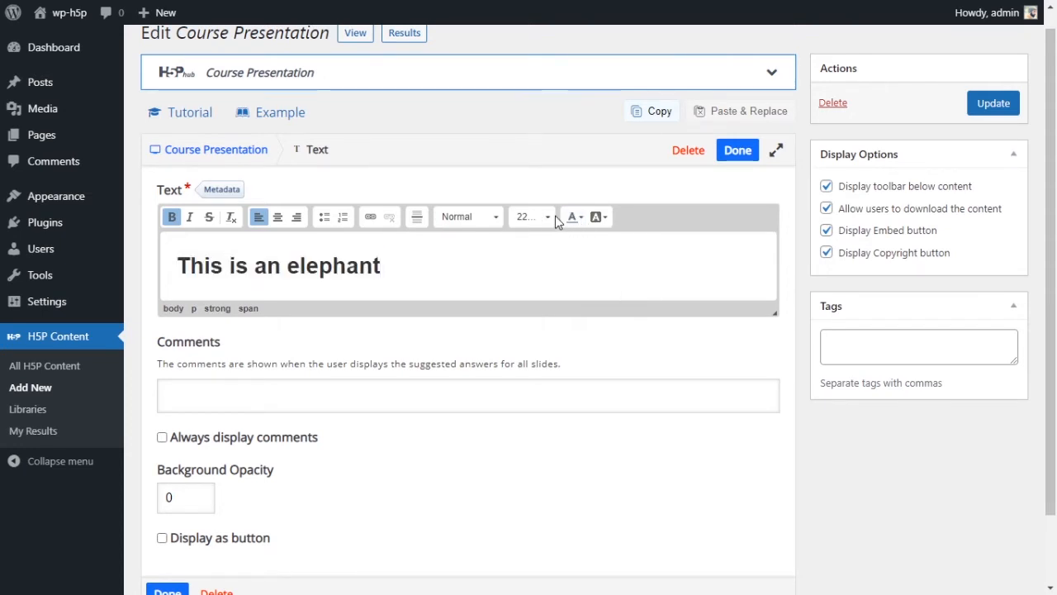
left_click(573, 216)
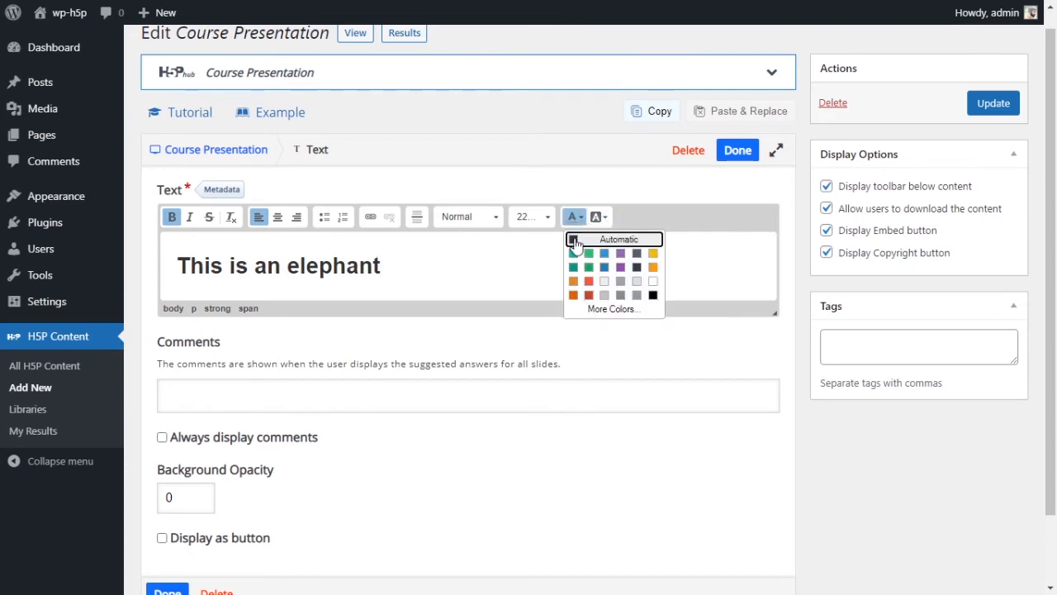
left_click(622, 297)
Colour the whole "This is an elephant" text light grey and finish the text element.
left_click_drag(437, 264, 175, 266)
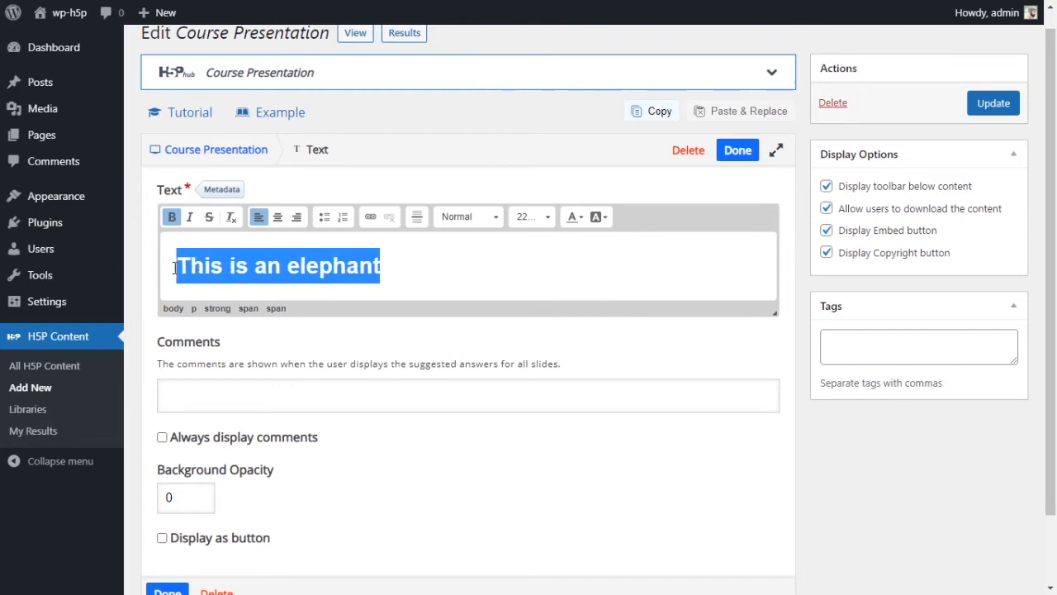
left_click(583, 215)
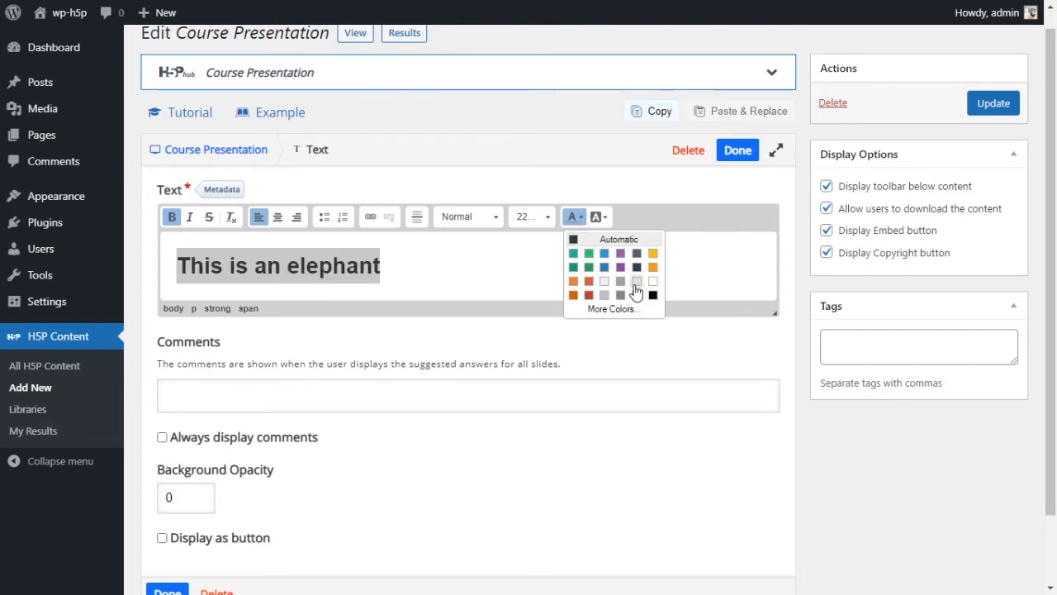
left_click(605, 295)
left_click(521, 279)
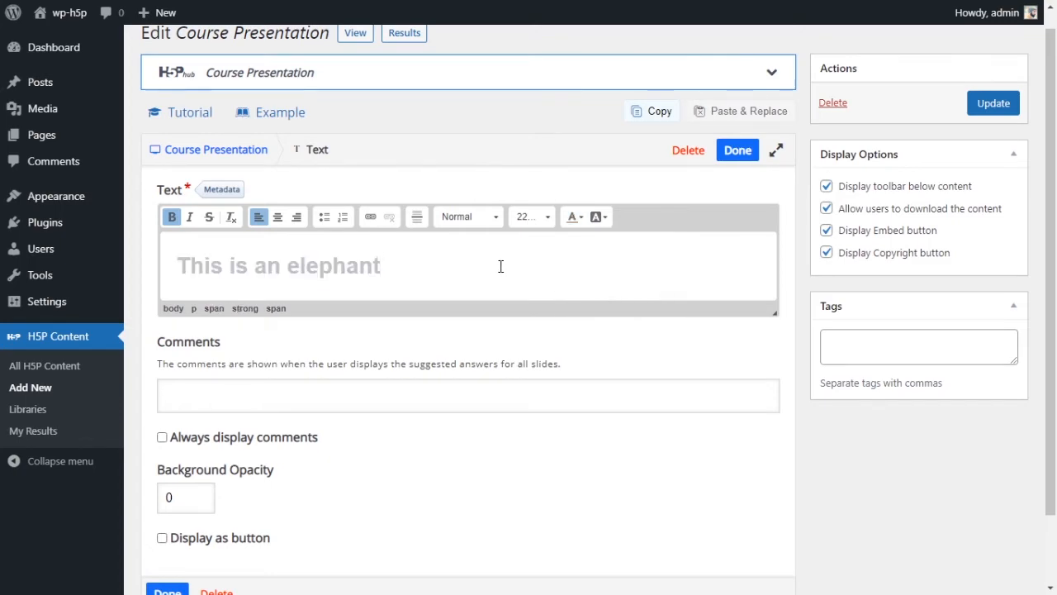
left_click(740, 152)
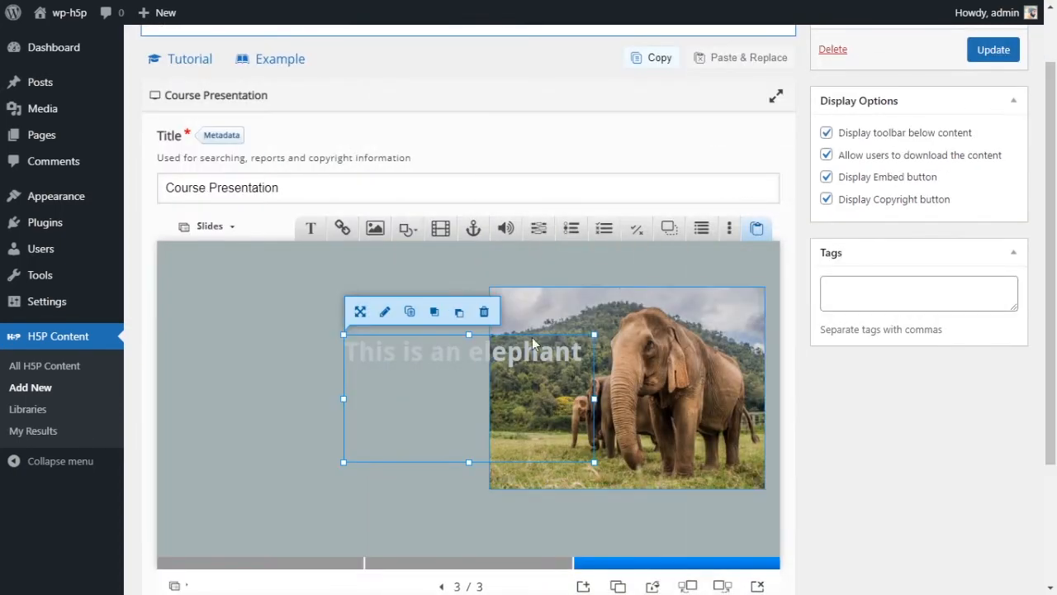
Move the elephant text to the slide's upper left beside the photo and reduce its box to one line's height.
left_click_drag(440, 351, 276, 351)
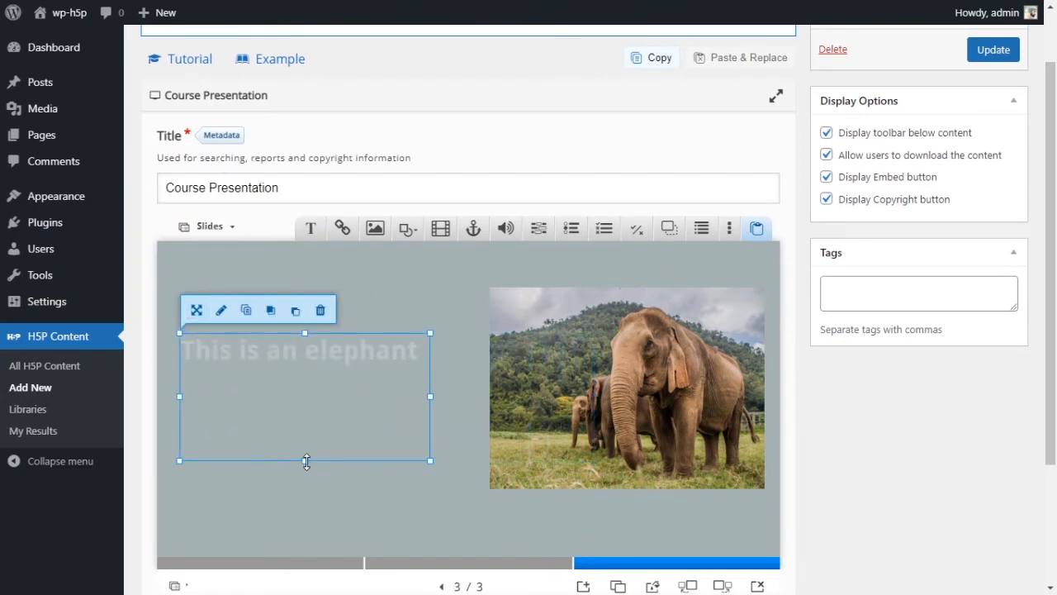
left_click_drag(305, 462, 305, 381)
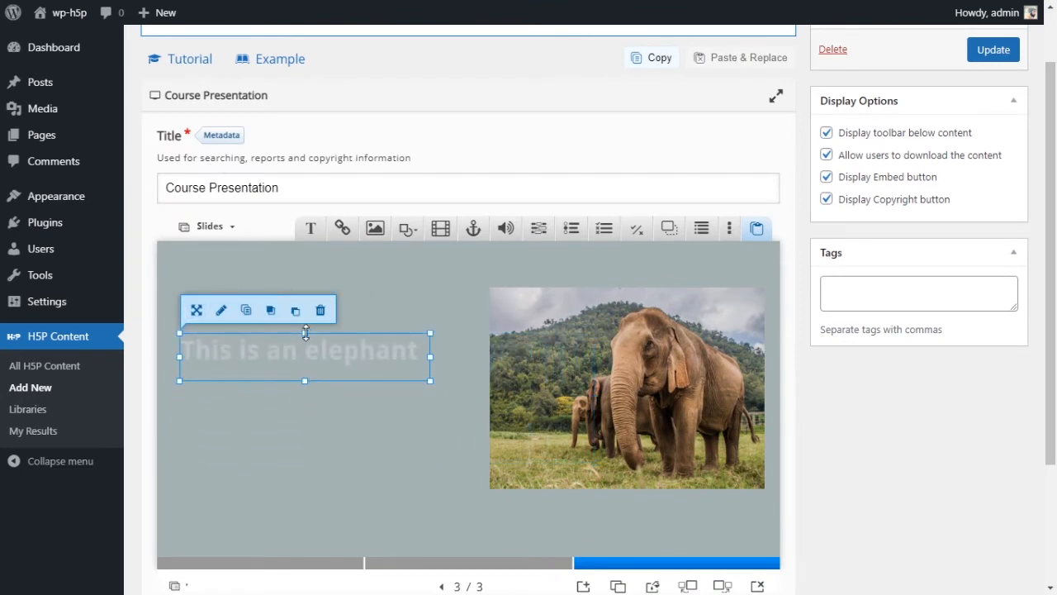
mouse_move(306, 332)
left_mouse_down()
mouse_move(295, 344)
mouse_move(306, 349)
mouse_move(305, 329)
left_mouse_up()
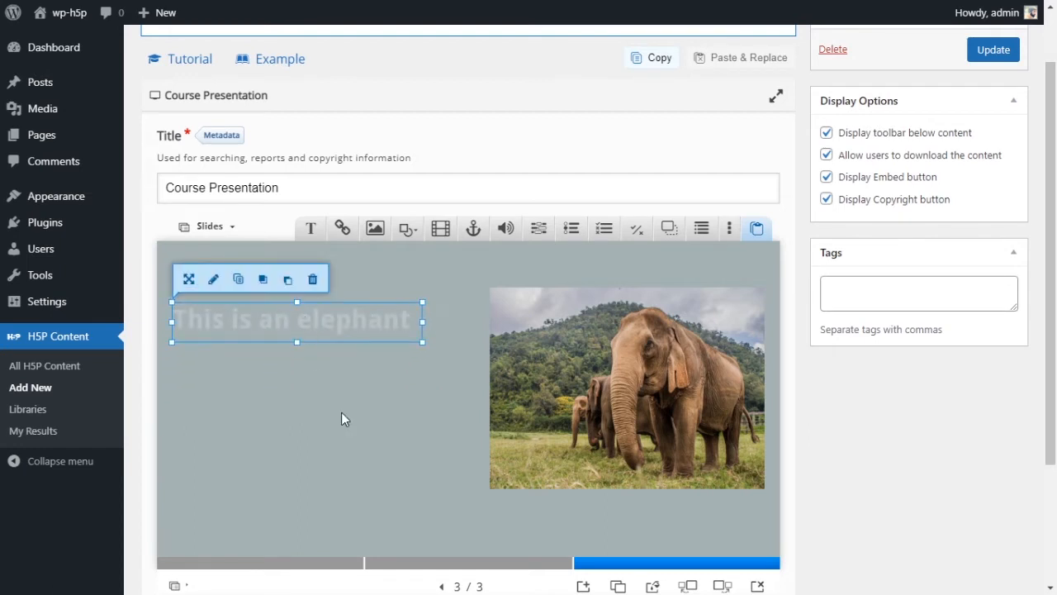
left_click(345, 419)
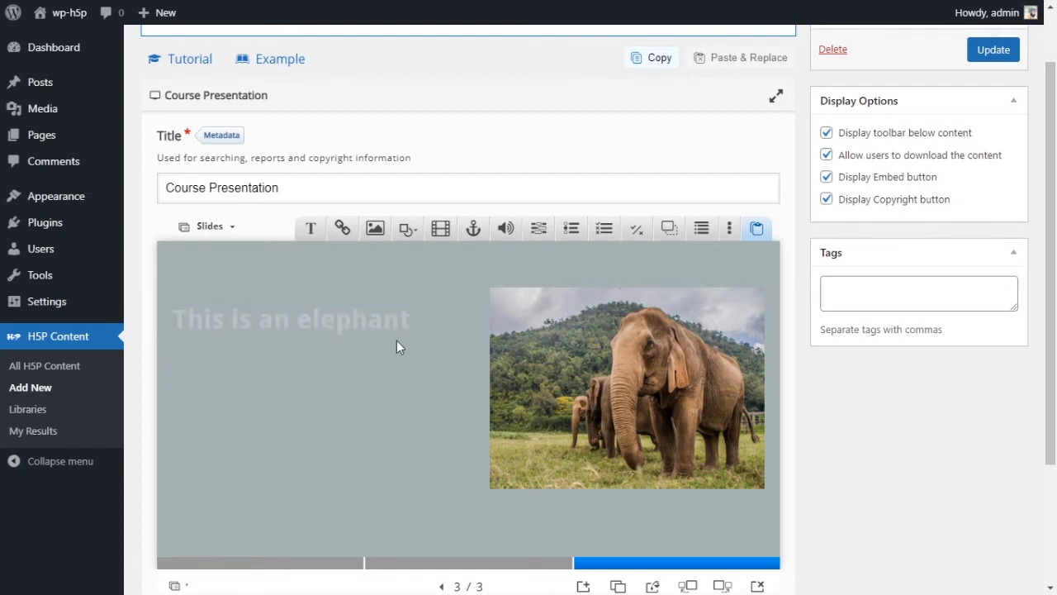
Set the background opacity of the "This is an elephant" text to 100.
left_click(378, 330)
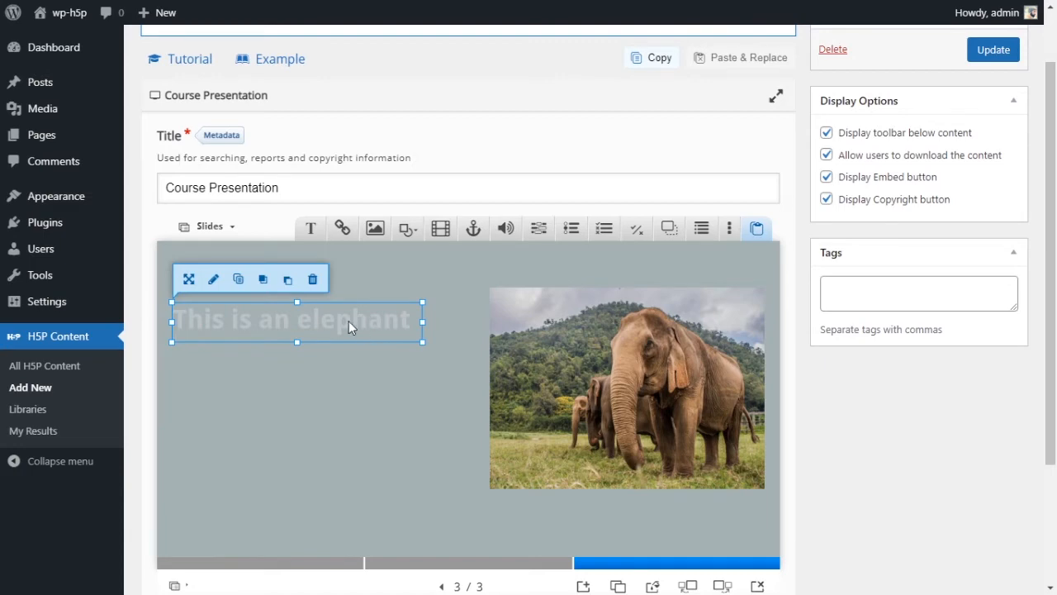
left_click(213, 279)
scroll(305, 333, "down", 1)
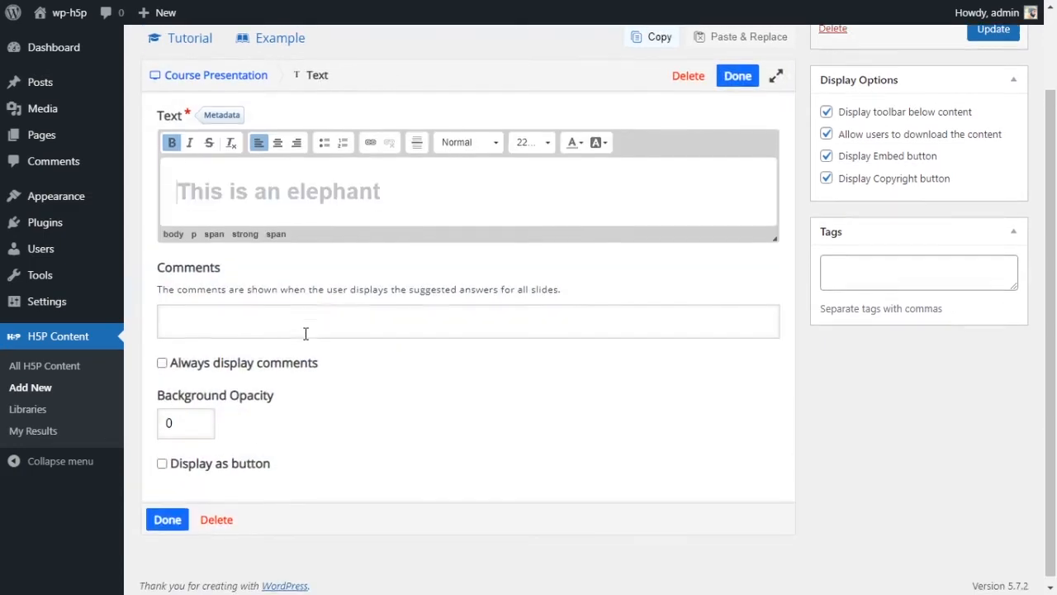
left_click_drag(203, 417, 151, 428)
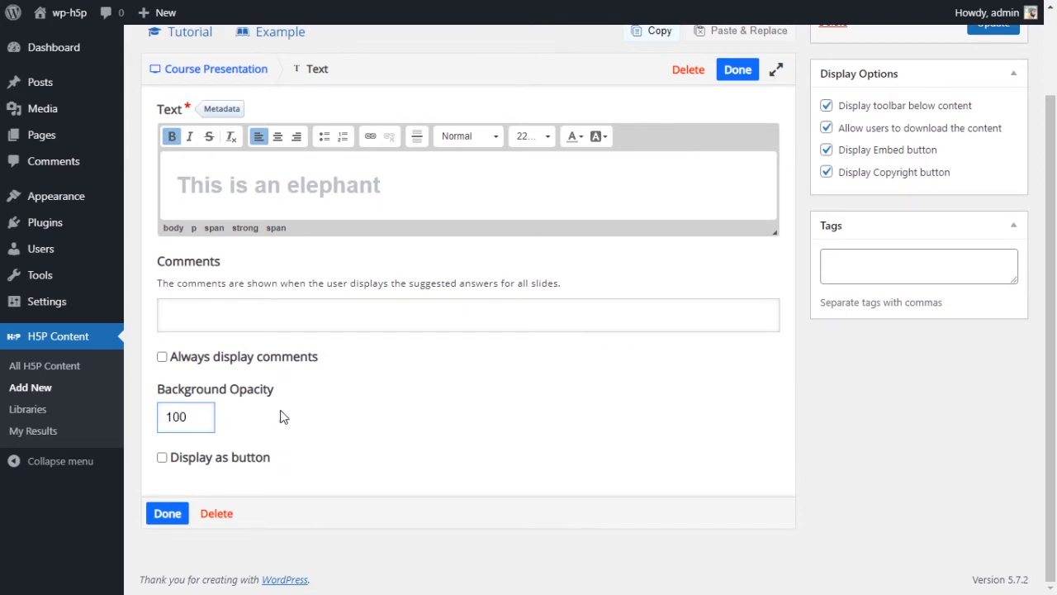
left_click(168, 513)
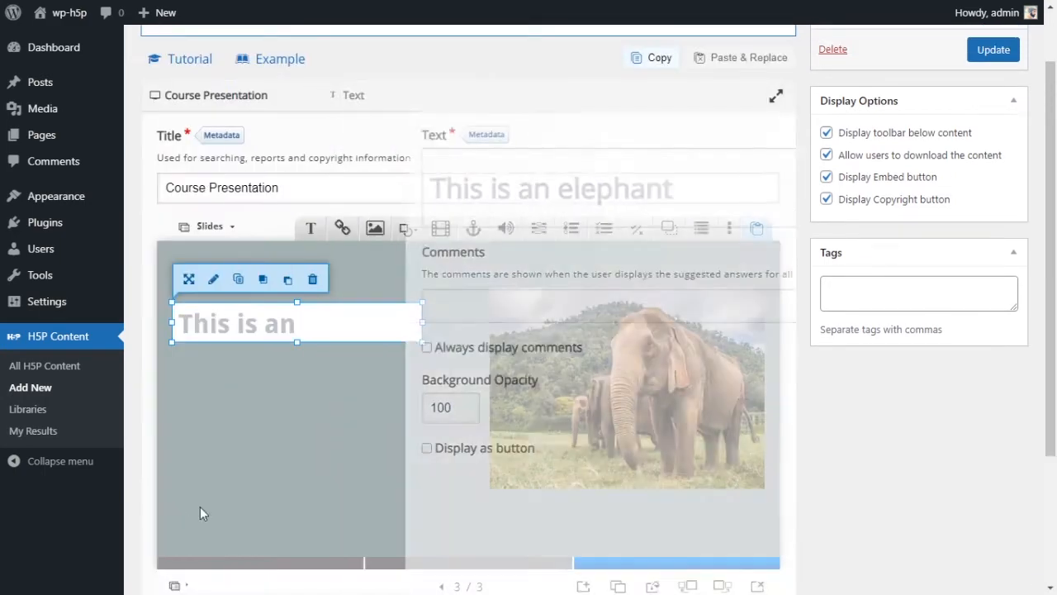
left_click(352, 376)
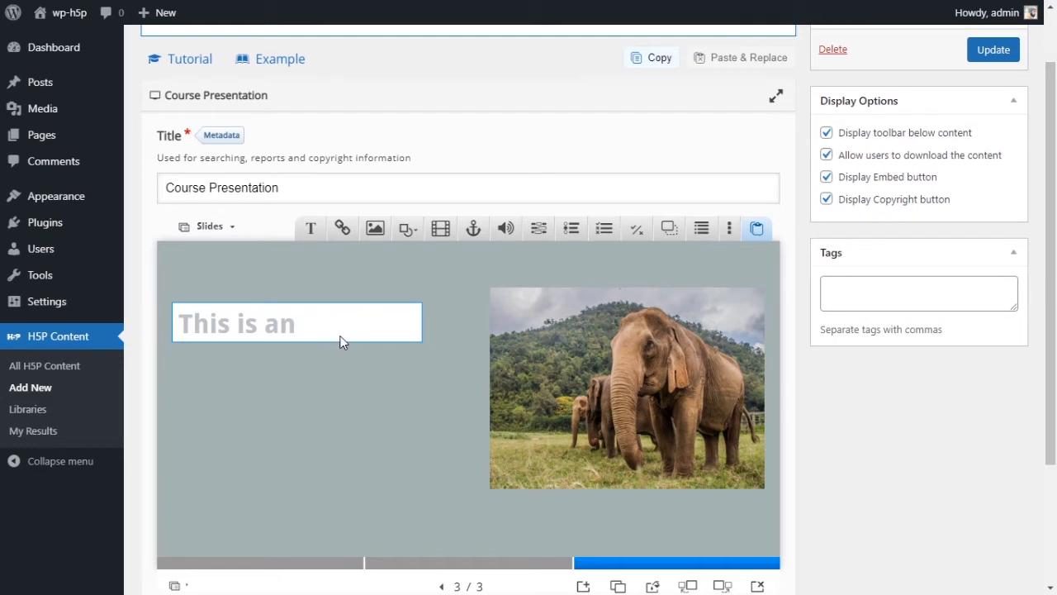
Widen the "This is an elephant" box to fit one line, trim its height, and align it with the photo's upper edge.
left_click_drag(322, 333, 344, 356)
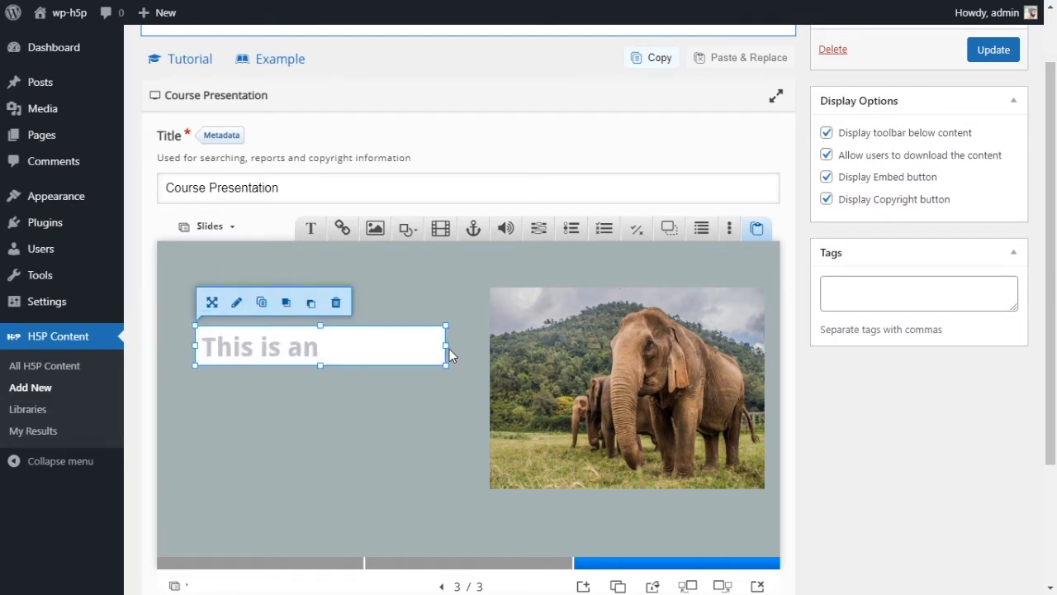
left_click_drag(444, 347, 344, 355)
left_click(382, 366)
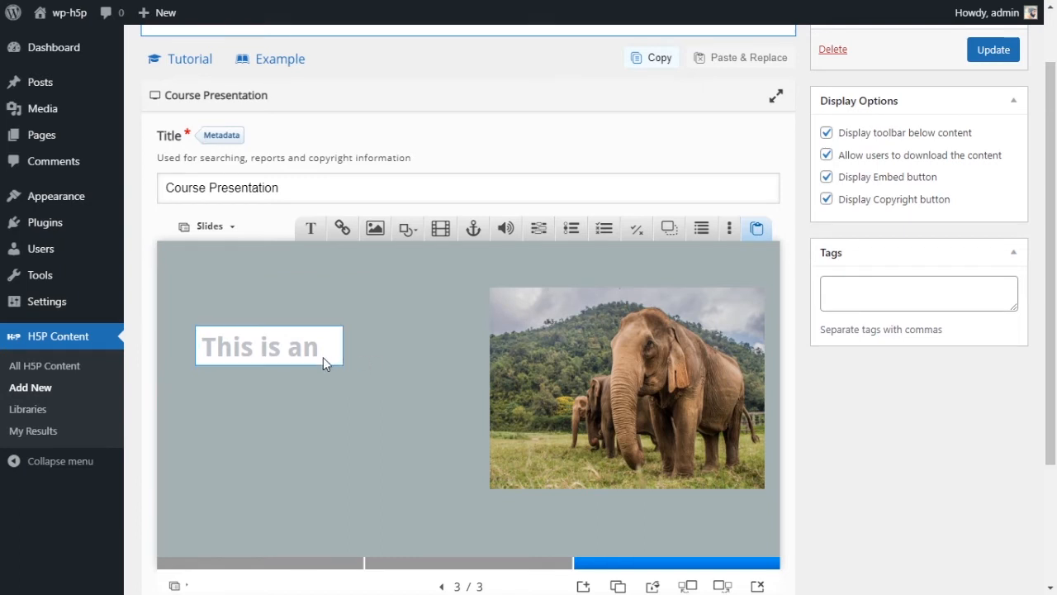
left_click_drag(291, 347, 381, 383)
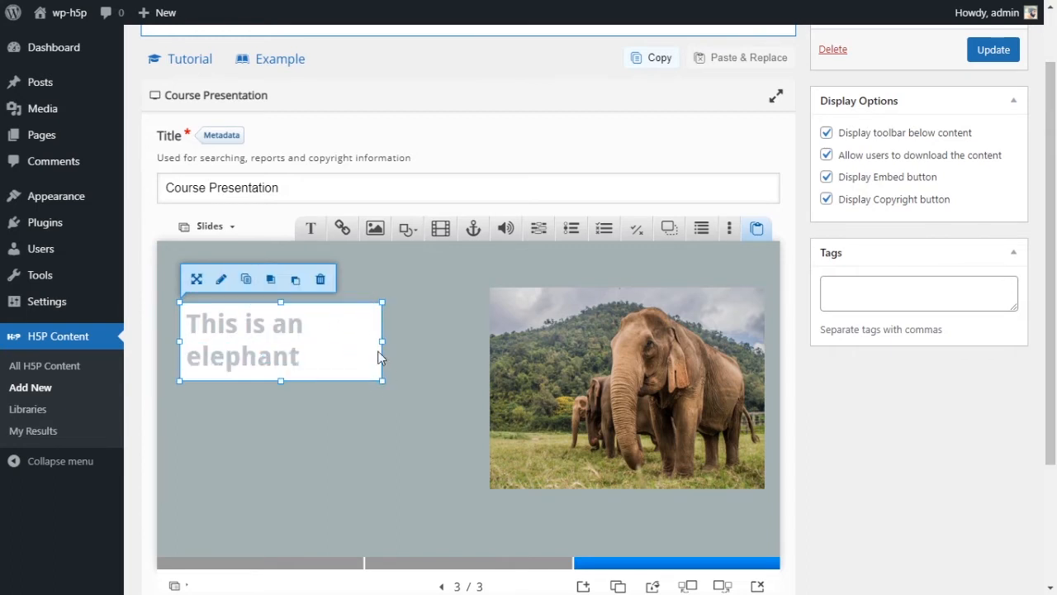
left_click_drag(382, 341, 451, 341)
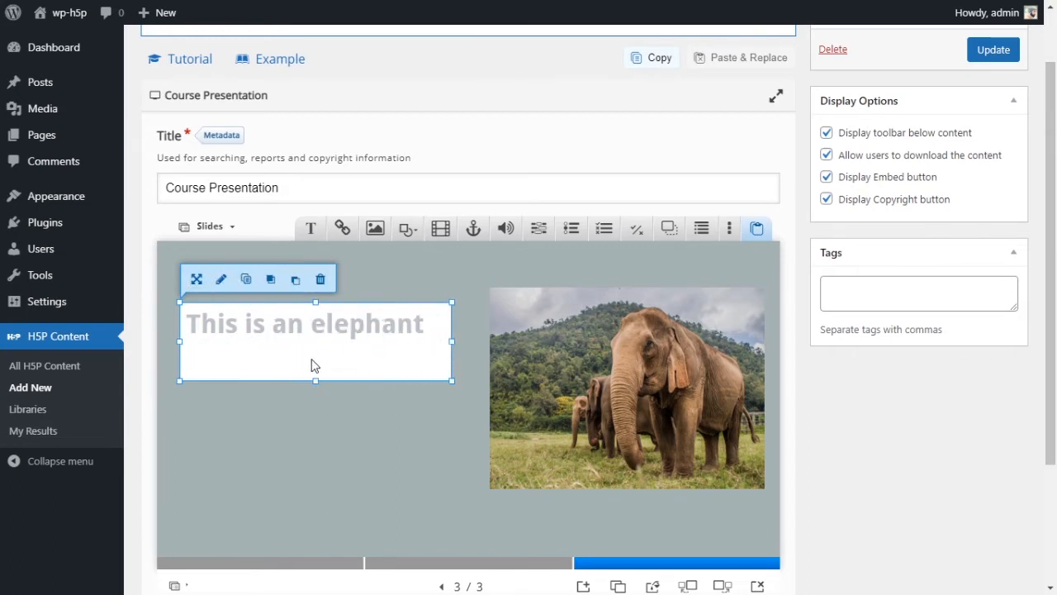
left_click_drag(316, 382, 345, 309)
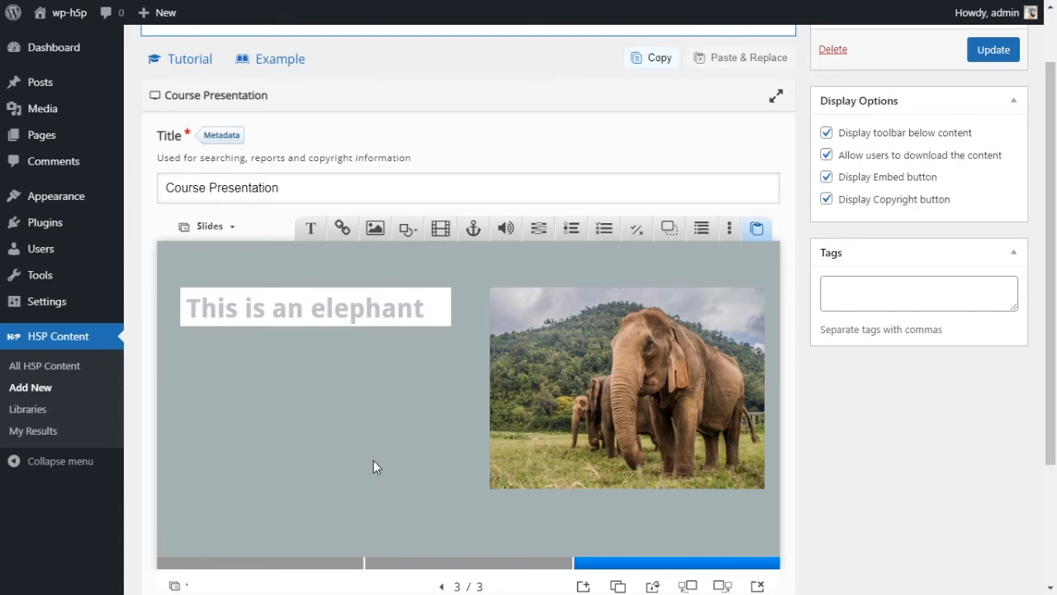
Add a blank slide 4 after the elephant slide, check the animal choices on slide 2, and return to slide 4.
scroll(413, 471, "down", 1)
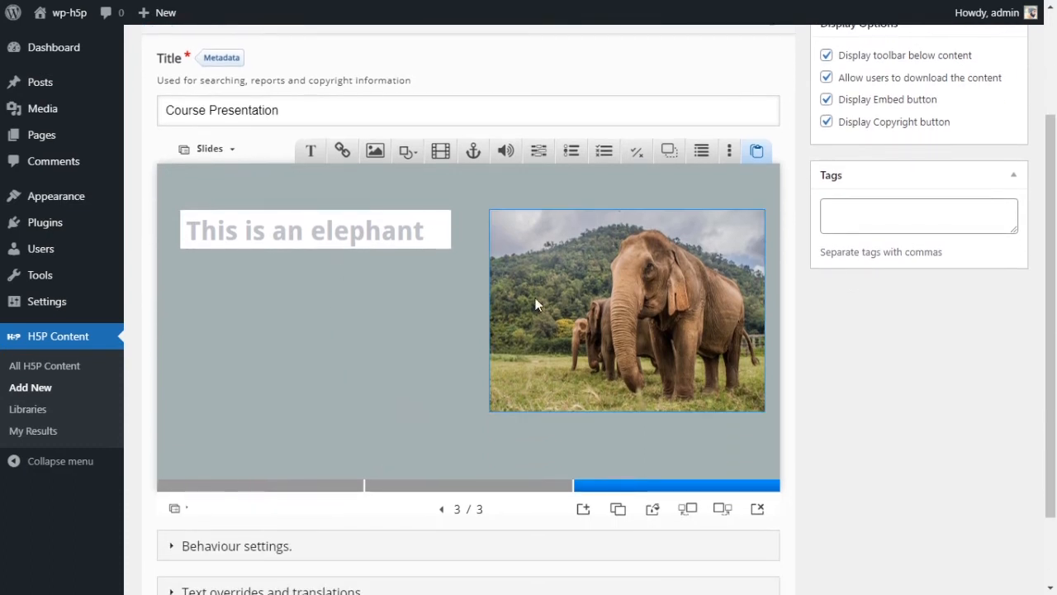
left_click(586, 512)
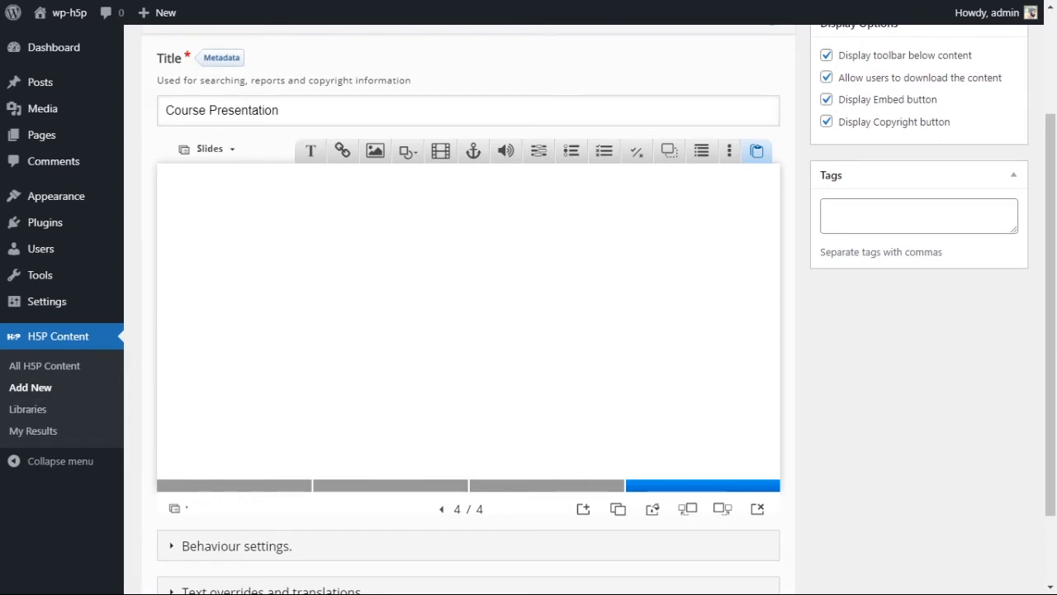
left_click(437, 488)
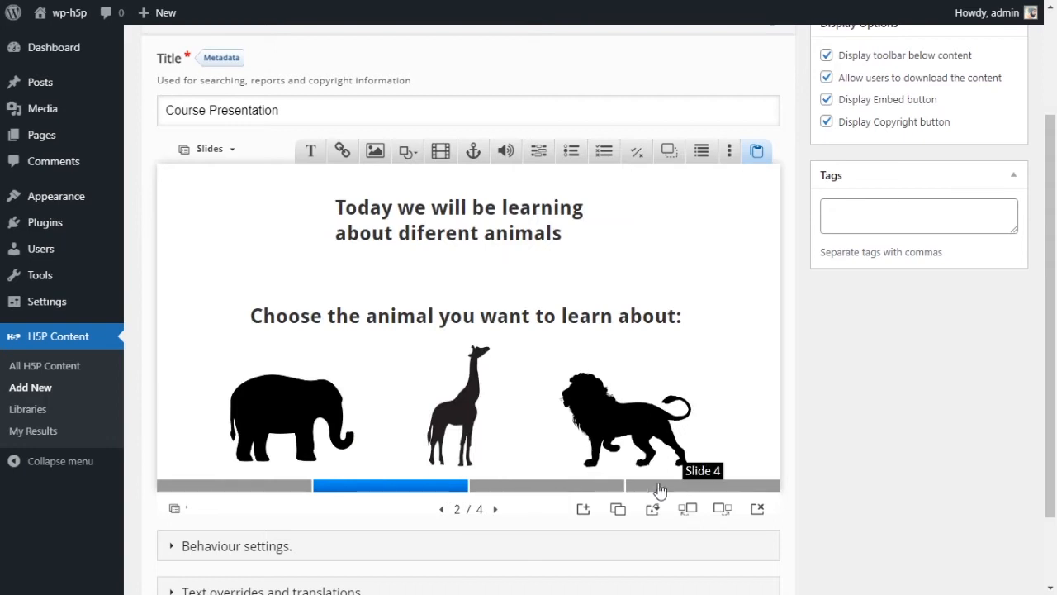
left_click(665, 487)
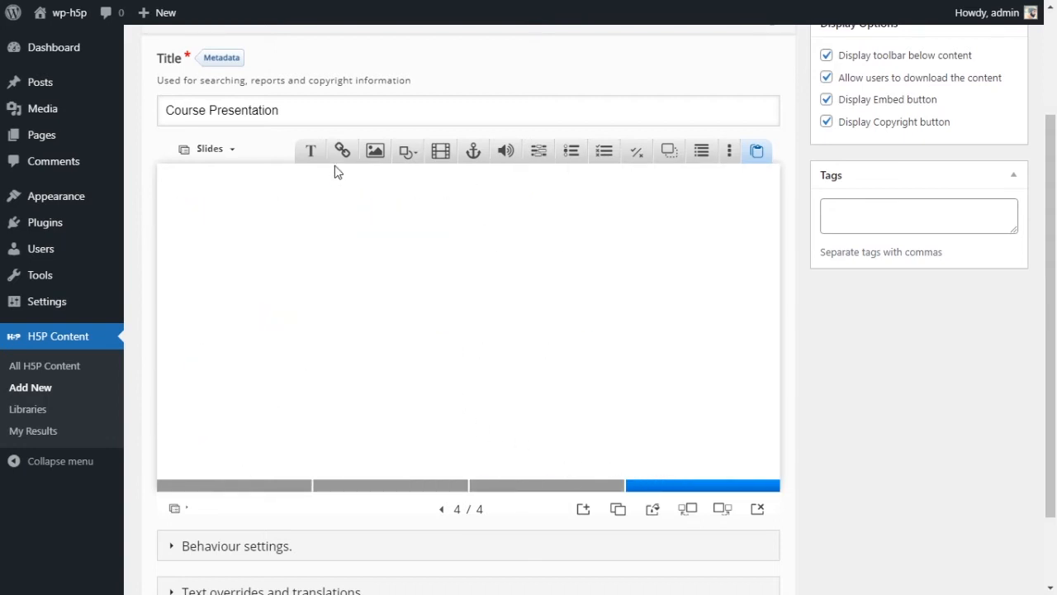
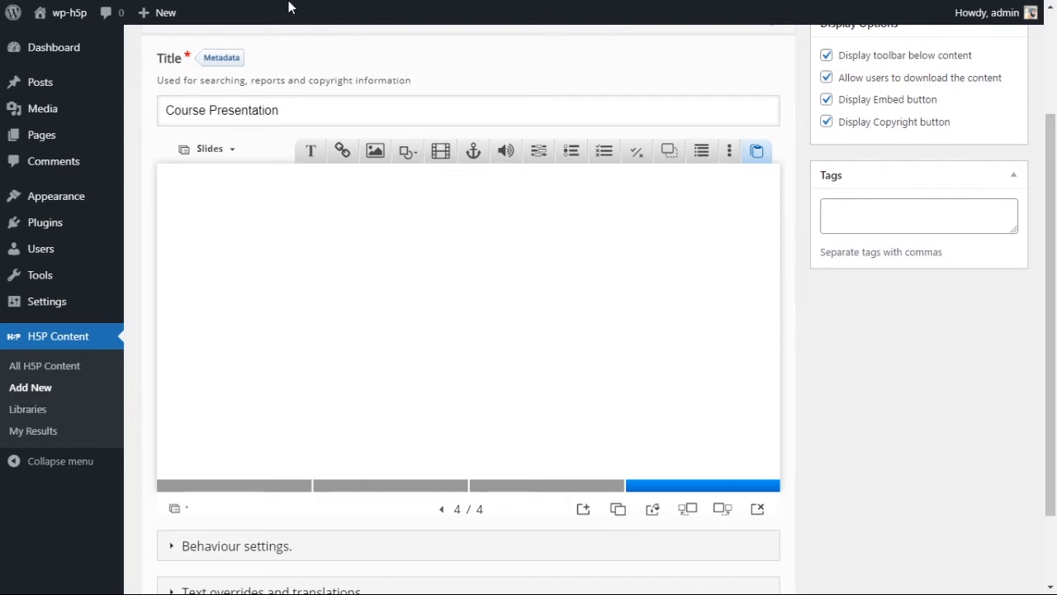
Insert the giraffe photo on slide 4 and fill in its required alternative text.
left_click(375, 151)
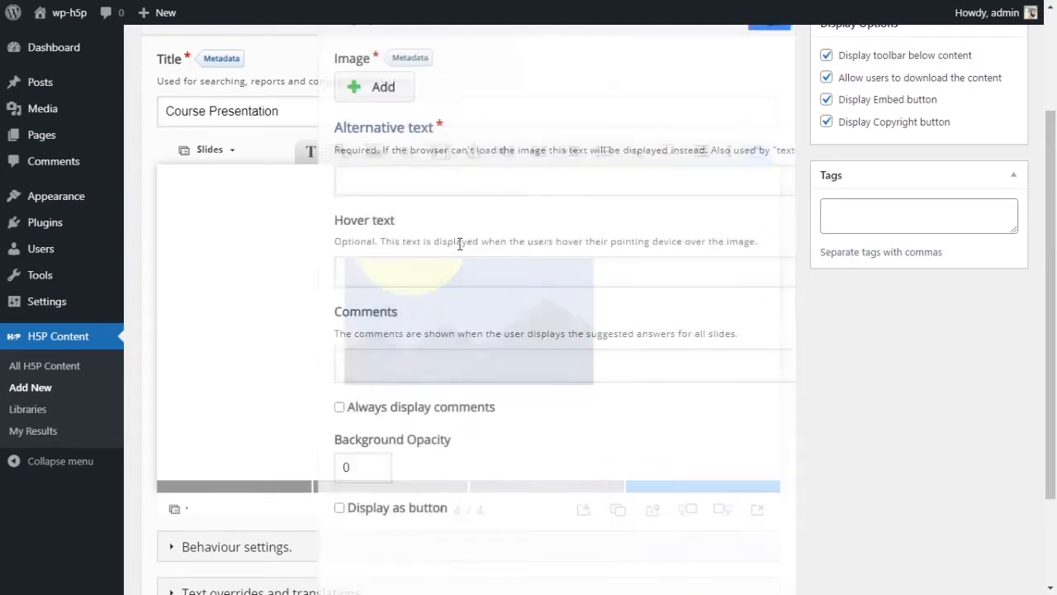
left_click(199, 87)
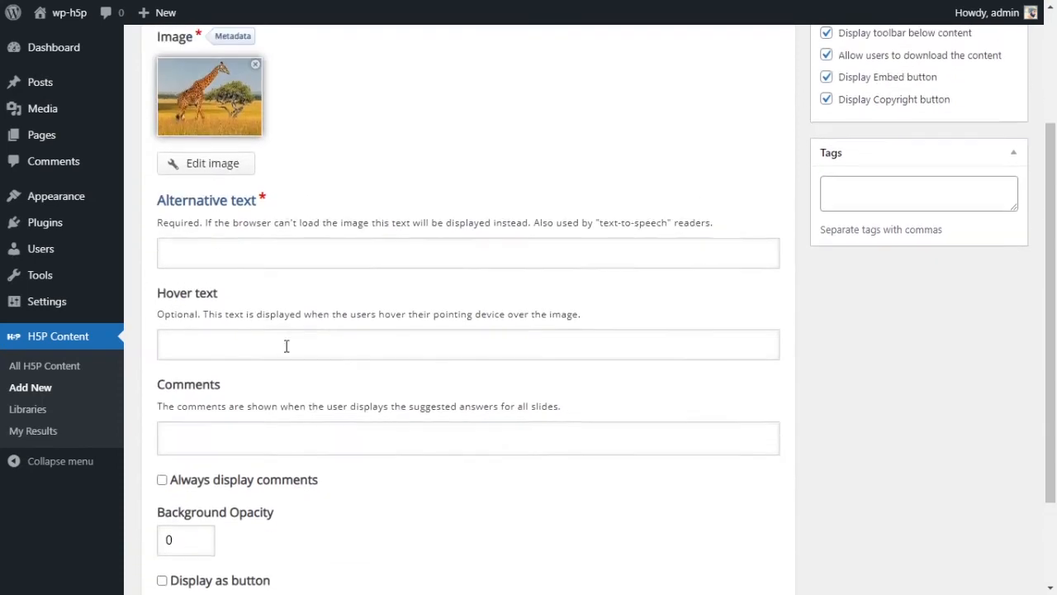
left_click(276, 269)
scroll(422, 333, "down", 3)
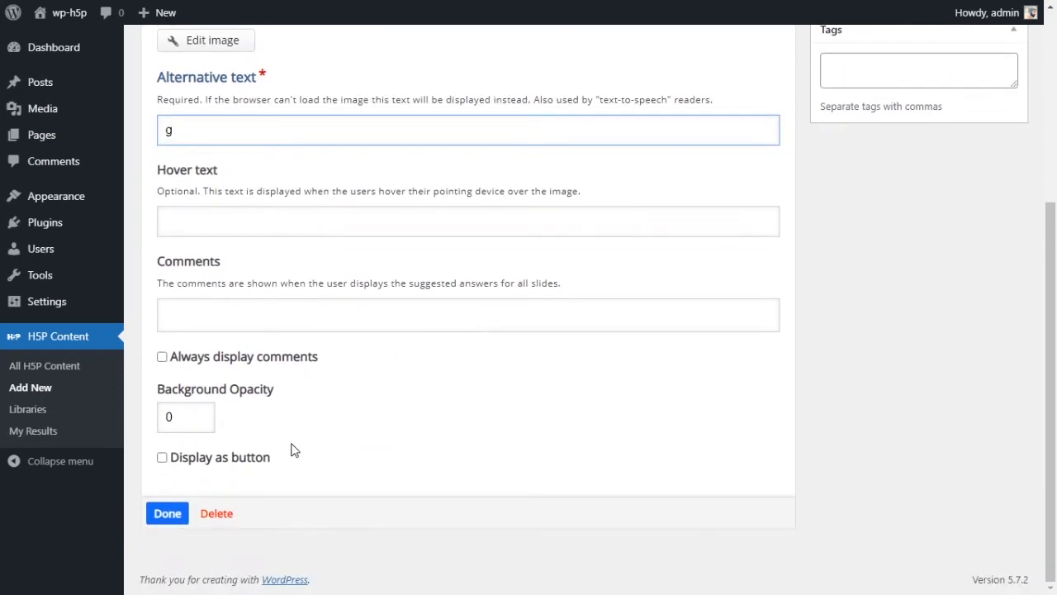
left_click(166, 511)
Enlarge the giraffe photo to about half the slide's width and place it on the left half of slide 4.
left_click_drag(531, 310, 709, 279)
left_click_drag(573, 350, 316, 347)
left_click(597, 314)
left_click_drag(390, 323, 386, 315)
left_click(601, 382)
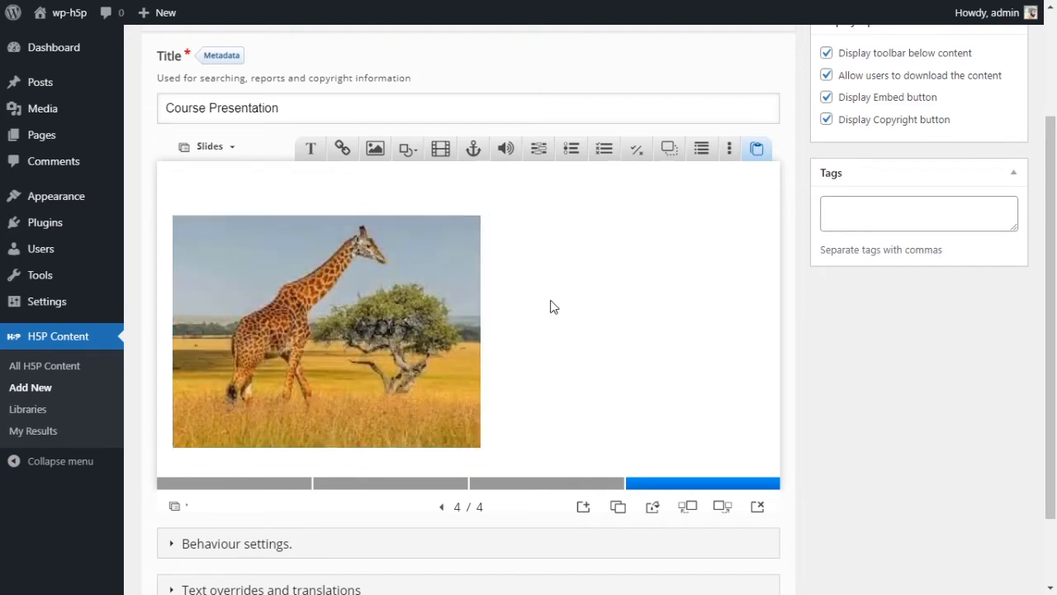
Add the text "This is a giraffe" to slide 4, sized 225% and bold.
left_click(316, 157)
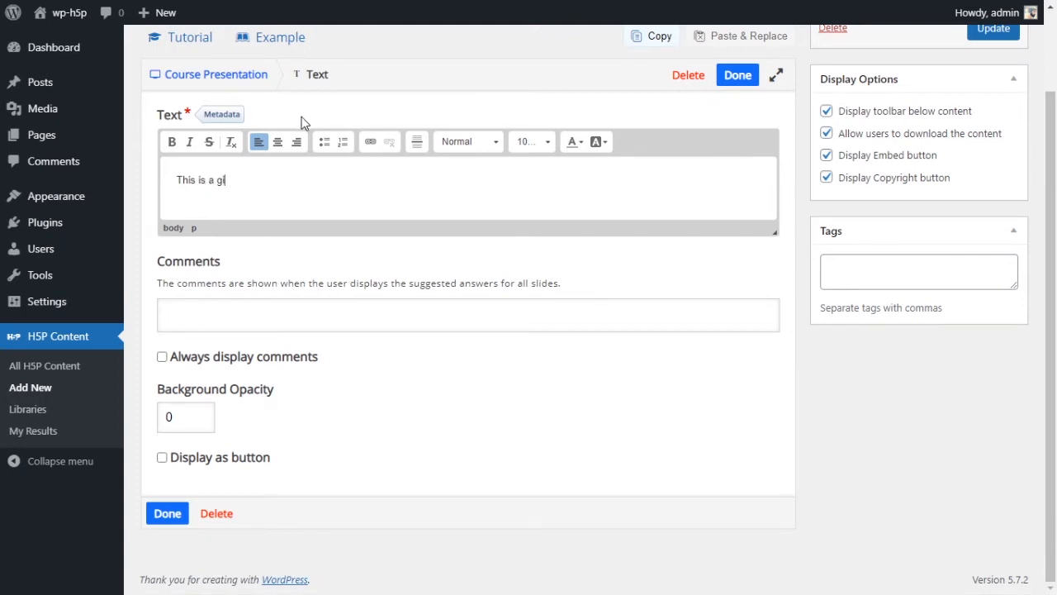
type("is a giraffe")
left_click_drag(356, 179, 161, 191)
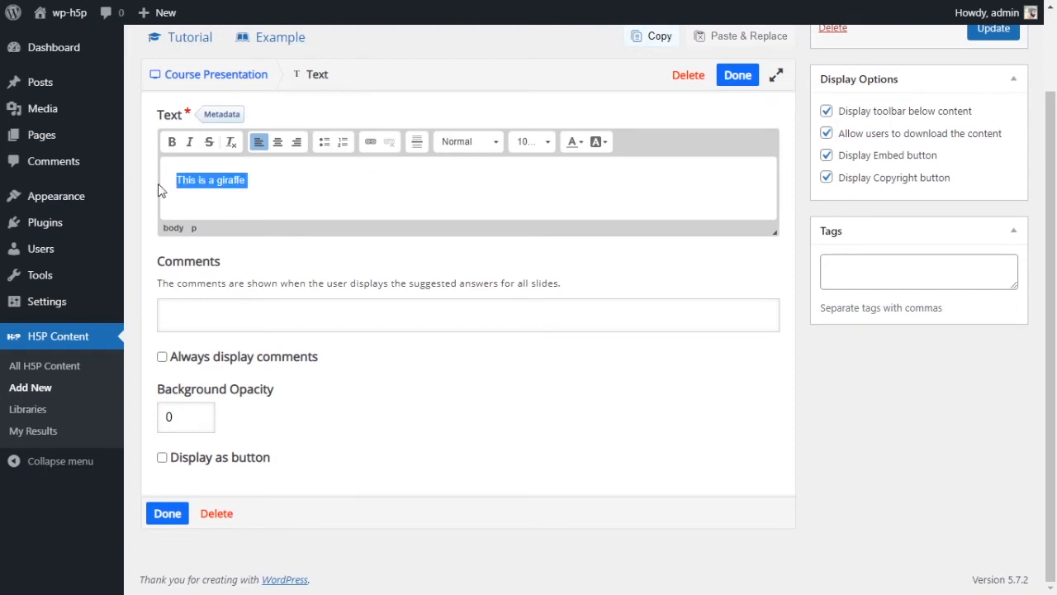
left_click(532, 147)
left_click_drag(603, 200, 598, 276)
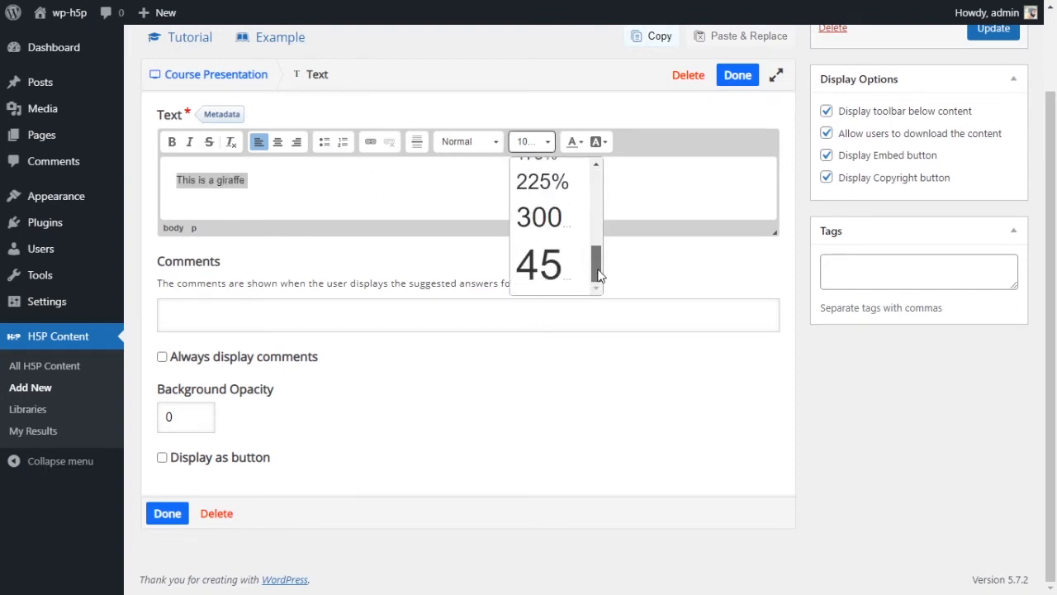
left_click(552, 194)
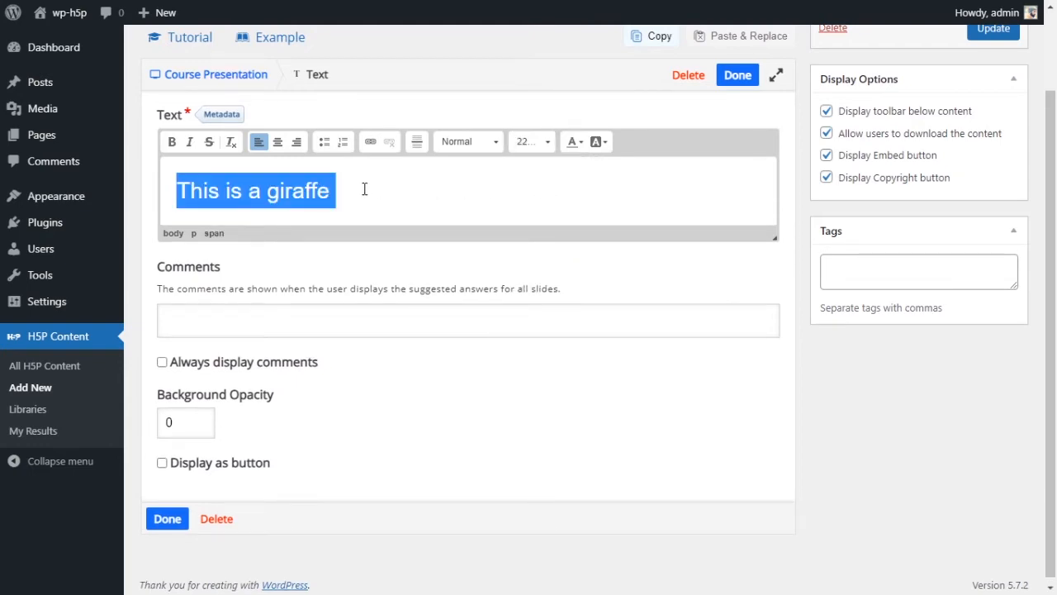
key("ctrl+b")
left_click(505, 189)
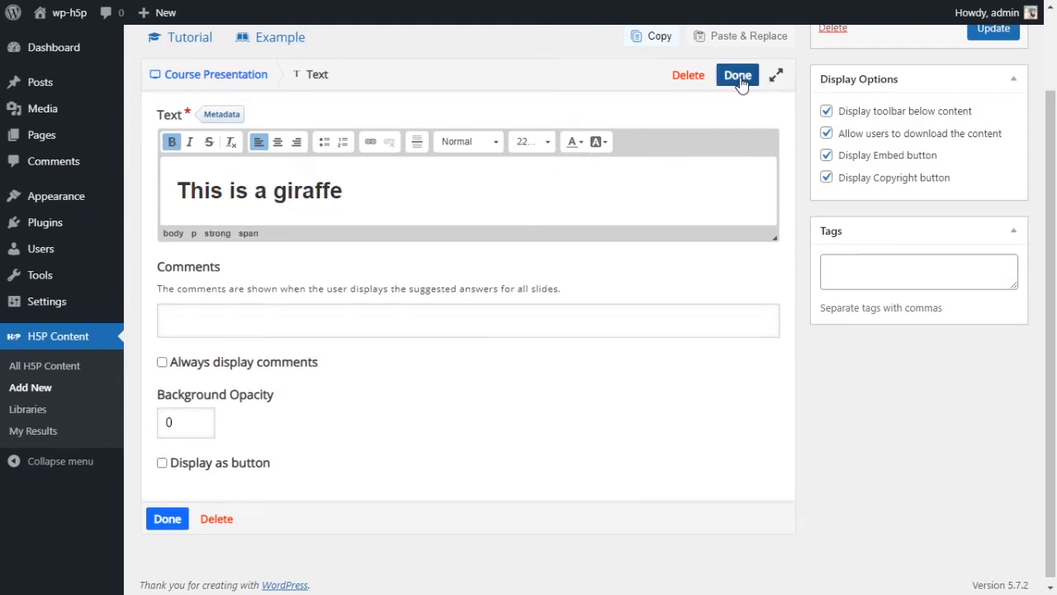
left_click(738, 75)
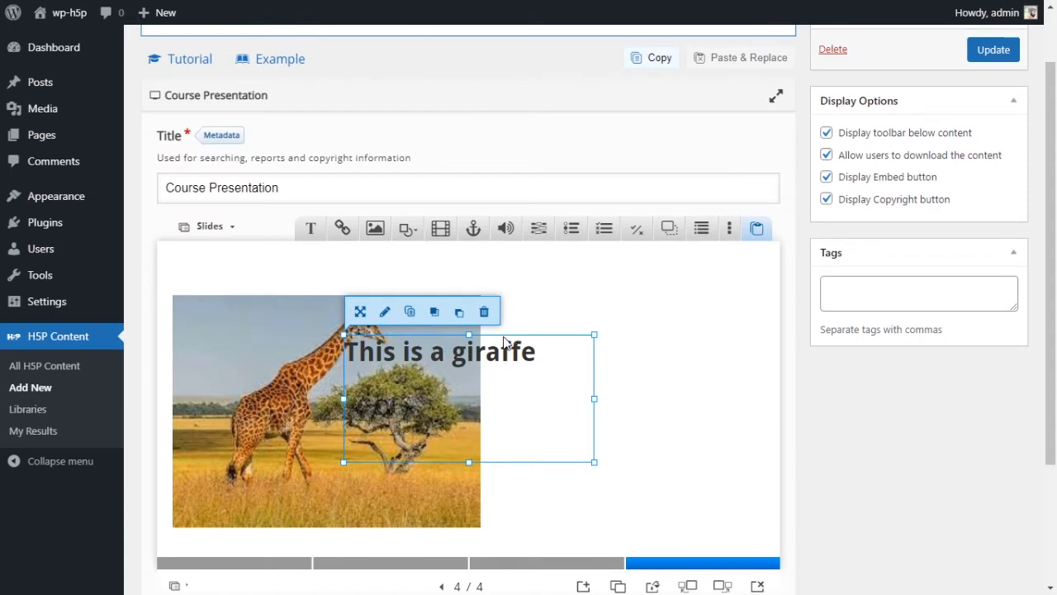
Move the "This is a giraffe" text to the right of the photo's upper edge and reduce its box to one line's height.
left_click_drag(506, 342, 682, 301)
left_click_drag(650, 426, 647, 341)
left_click(423, 408)
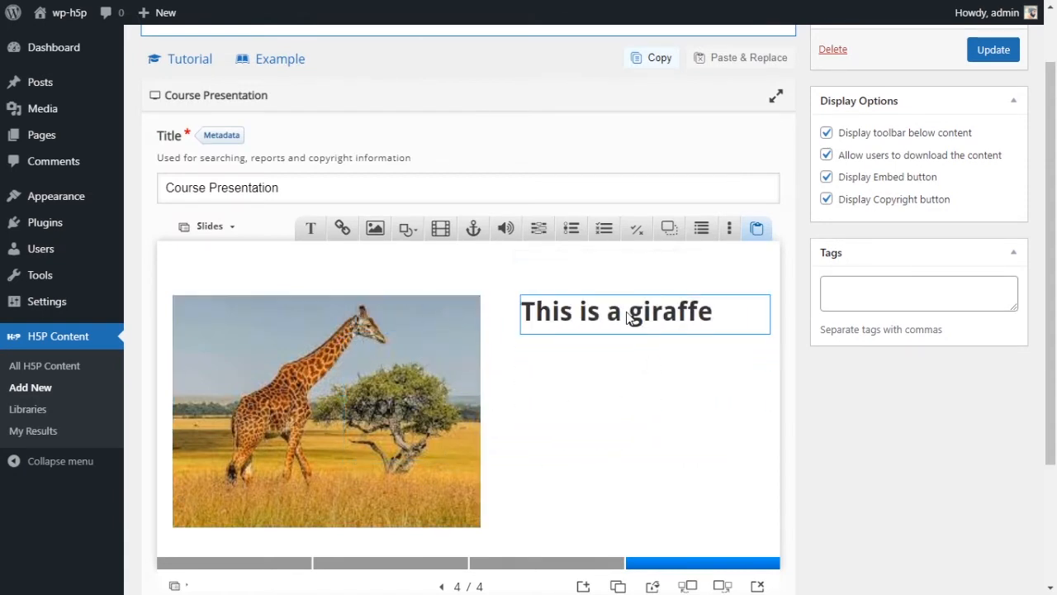
Add a new slide 5 after the giraffe slide.
scroll(507, 365, "down", 1)
left_click(582, 508)
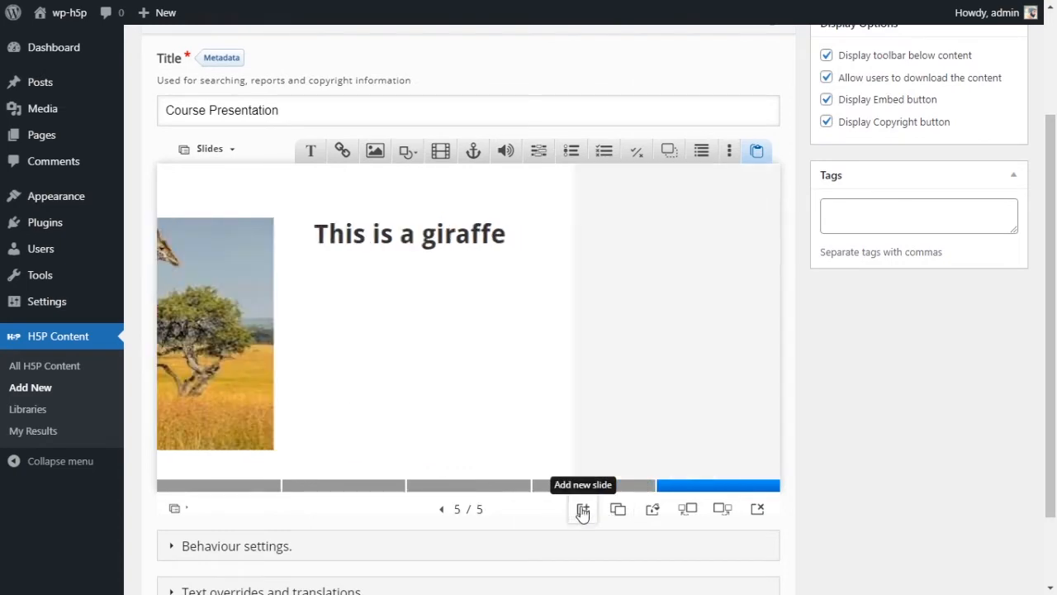
left_click(375, 151)
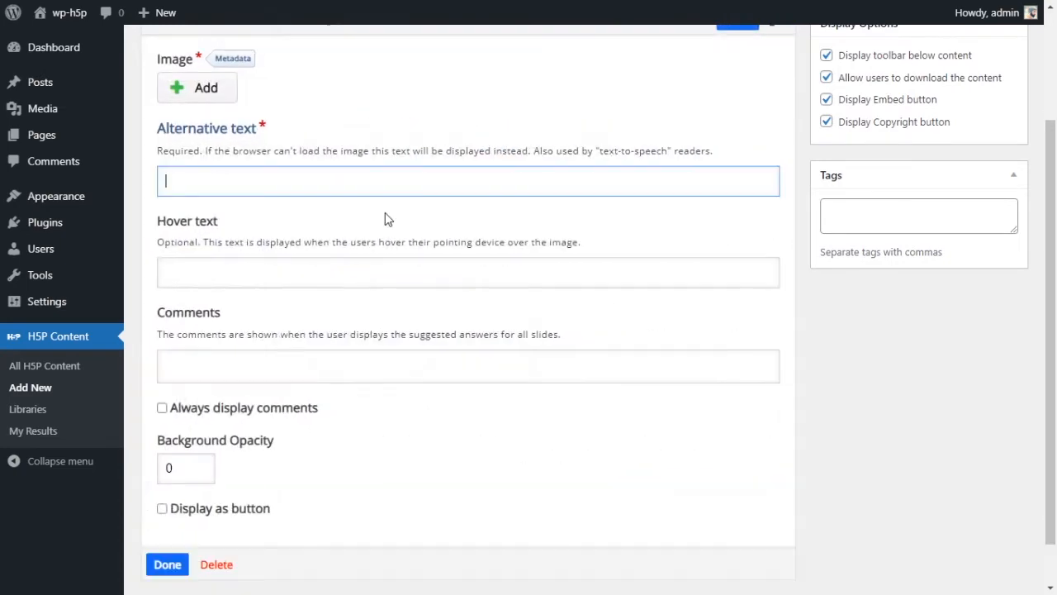
scroll(254, 169, "up", 2)
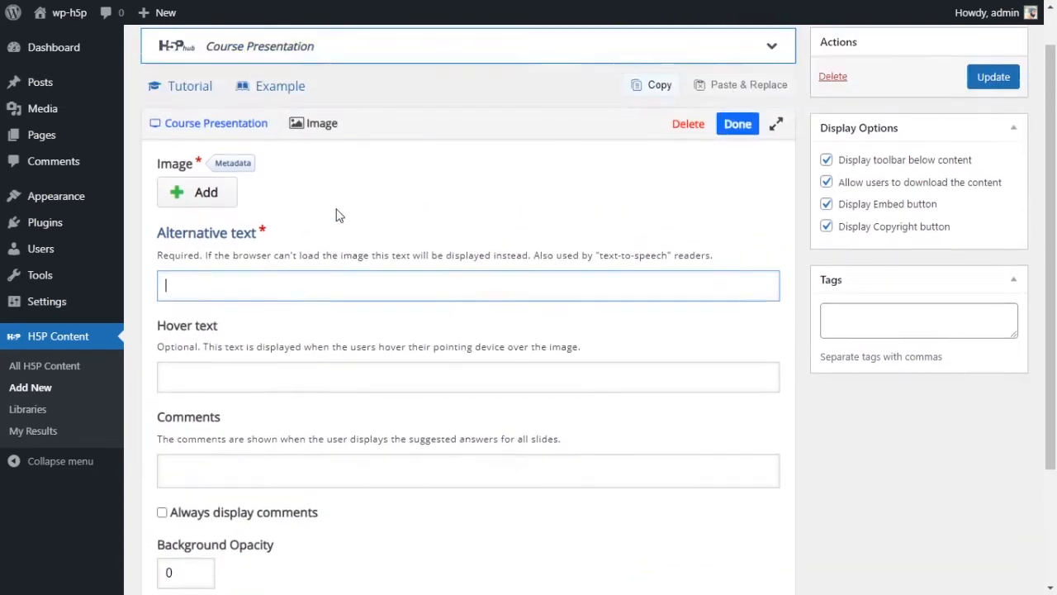
left_click(688, 169)
left_click(602, 73)
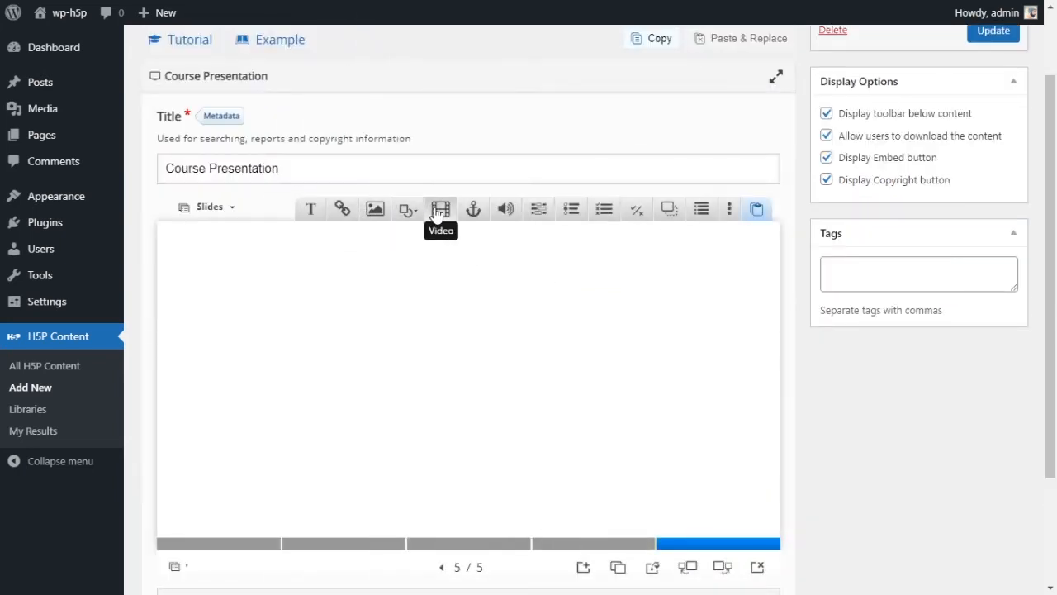
left_click(440, 209)
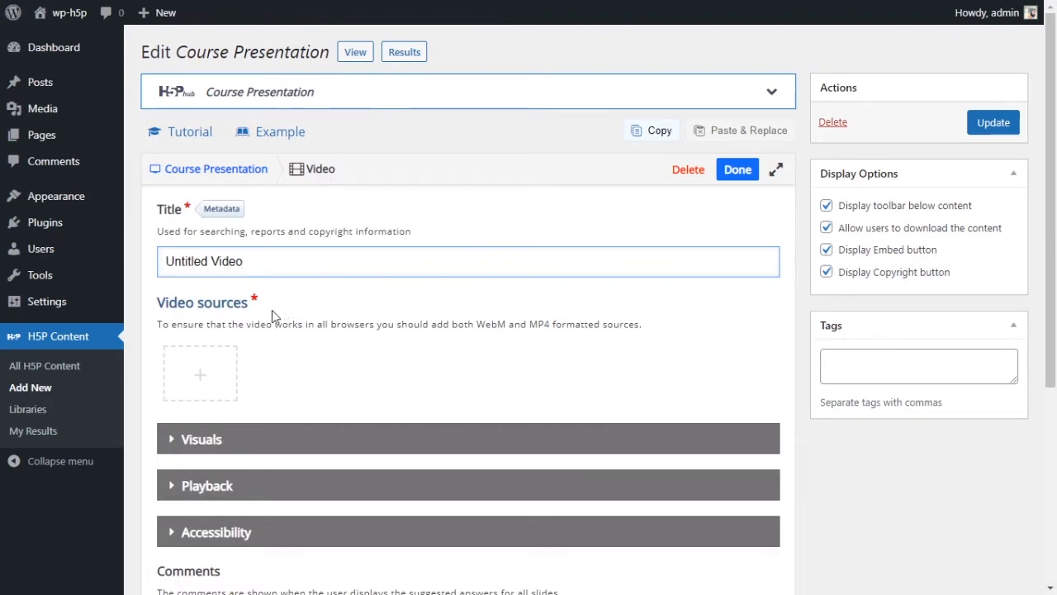
left_click(217, 386)
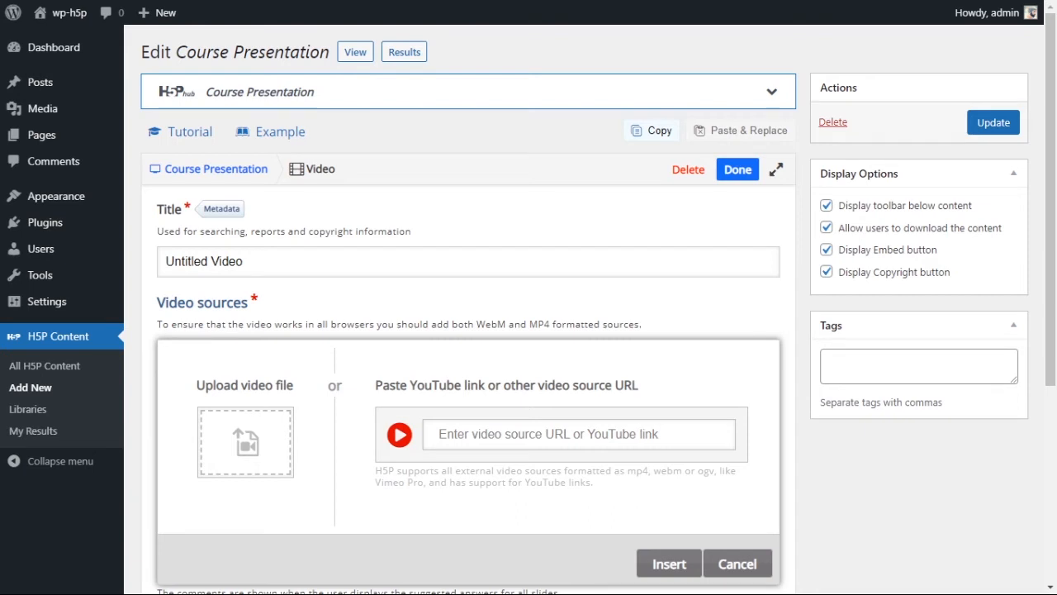
left_click(559, 432)
type("https://www.youtube.com/watch?v=Z8hl5uqpy_w")
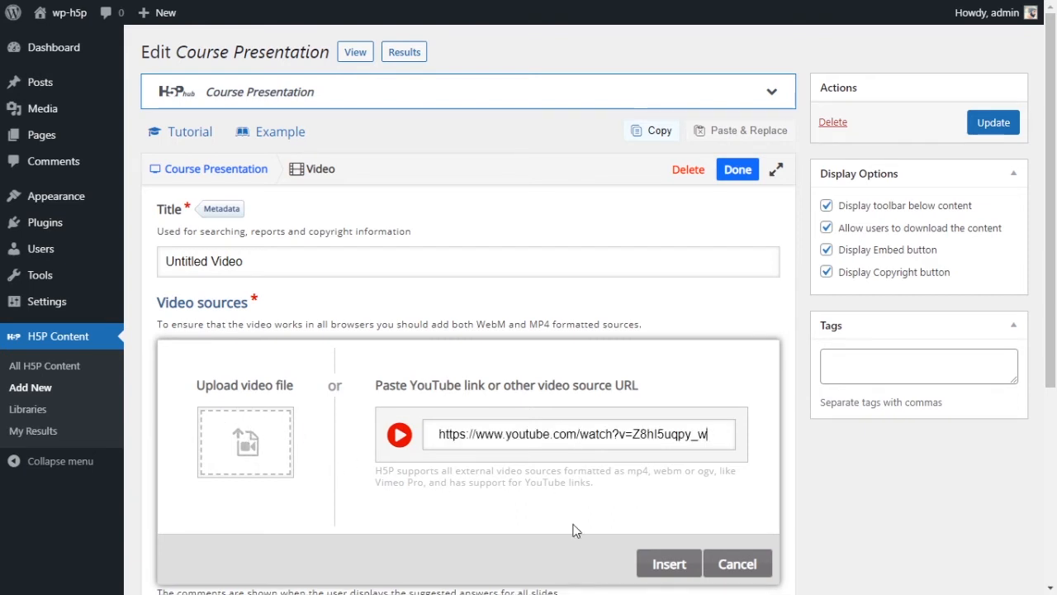
left_click(666, 564)
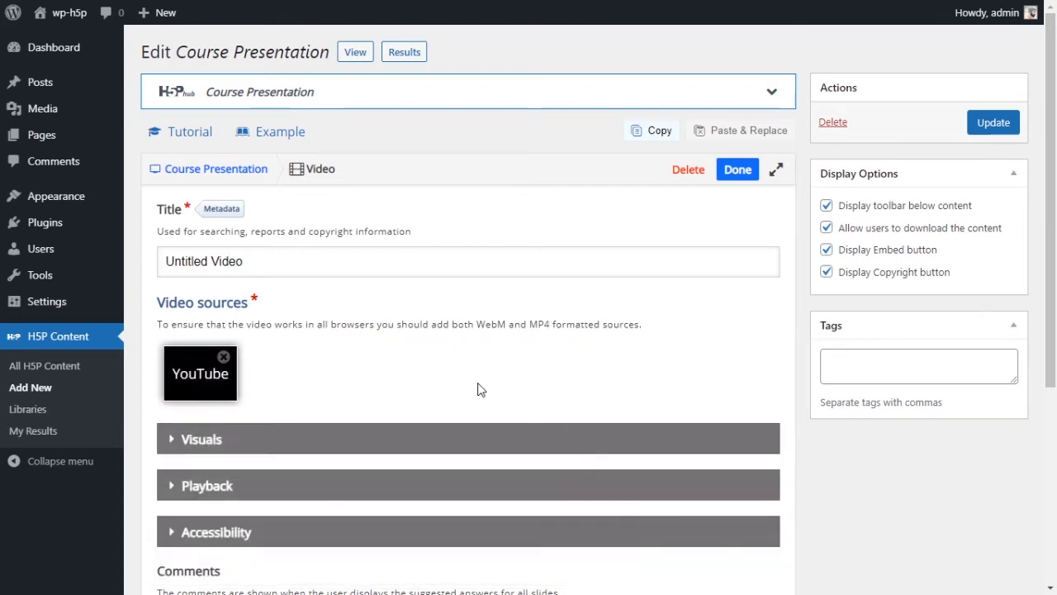
Review the YouTube video's Visuals, Playback and Accessibility settings and place the video on slide 5.
scroll(397, 376, "down", 1)
left_click(213, 375)
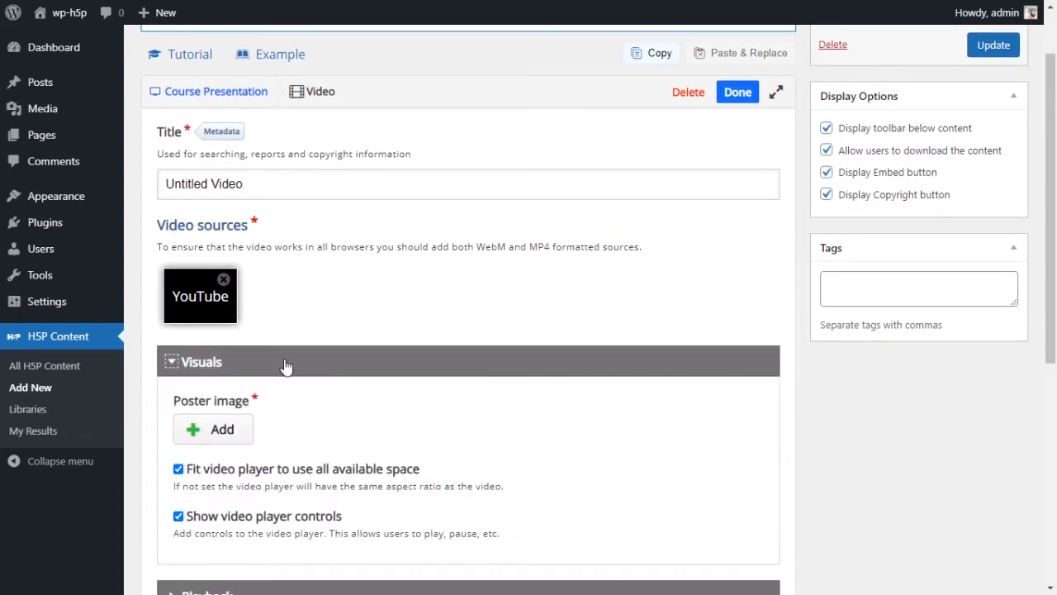
scroll(285, 366, "down", 1)
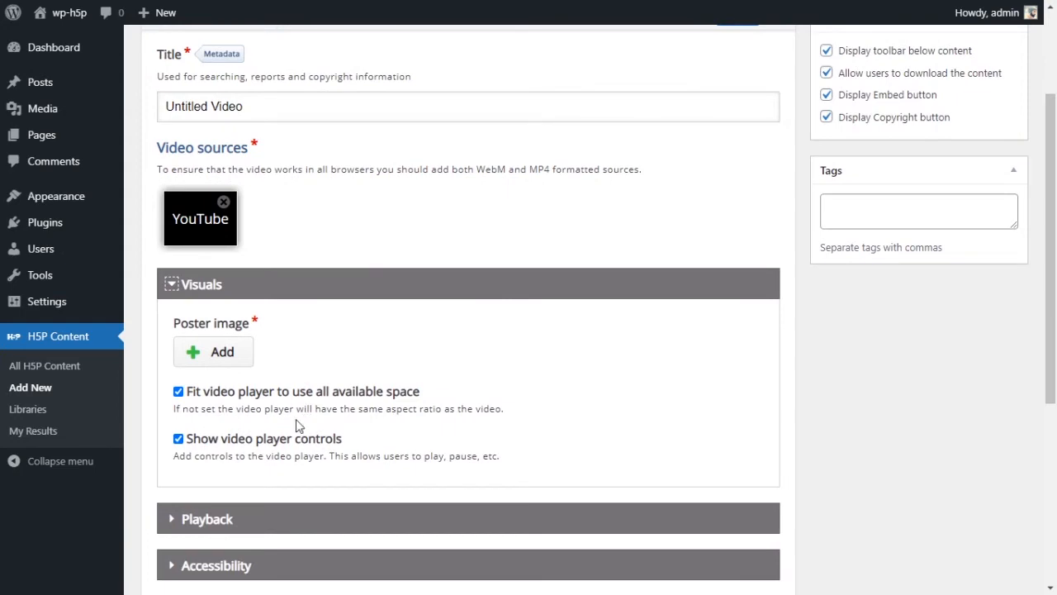
scroll(285, 449, "down", 2)
left_click(202, 376)
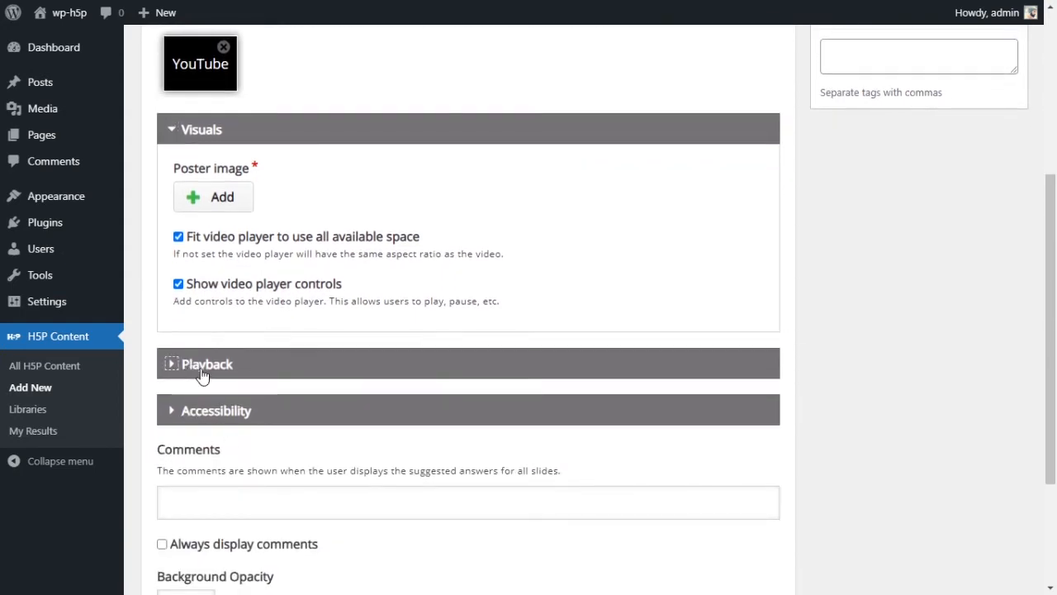
left_click(212, 531)
scroll(356, 468, "down", 3)
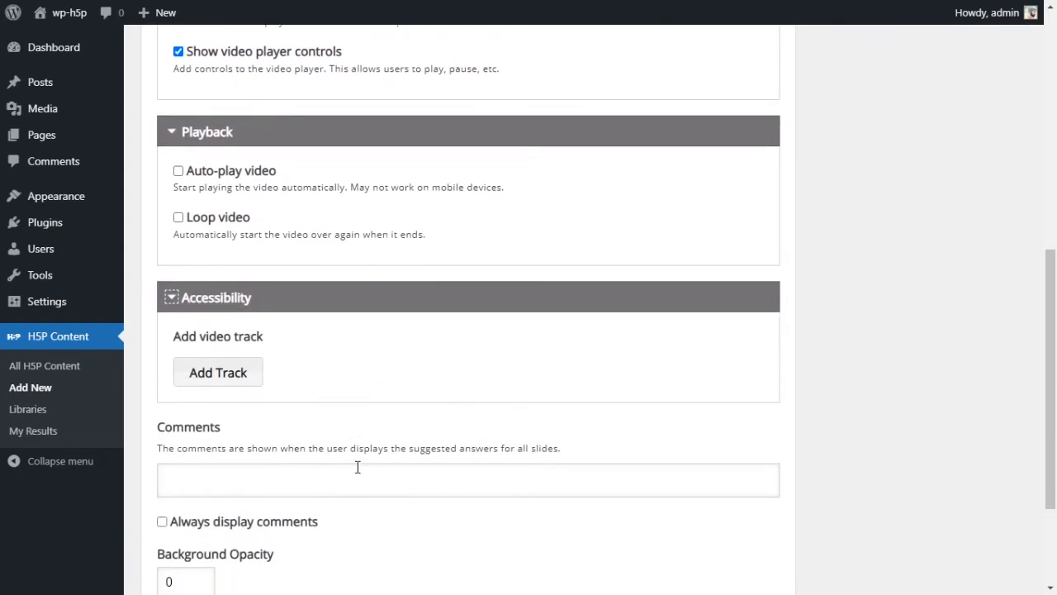
scroll(358, 468, "up", 7)
left_click(738, 170)
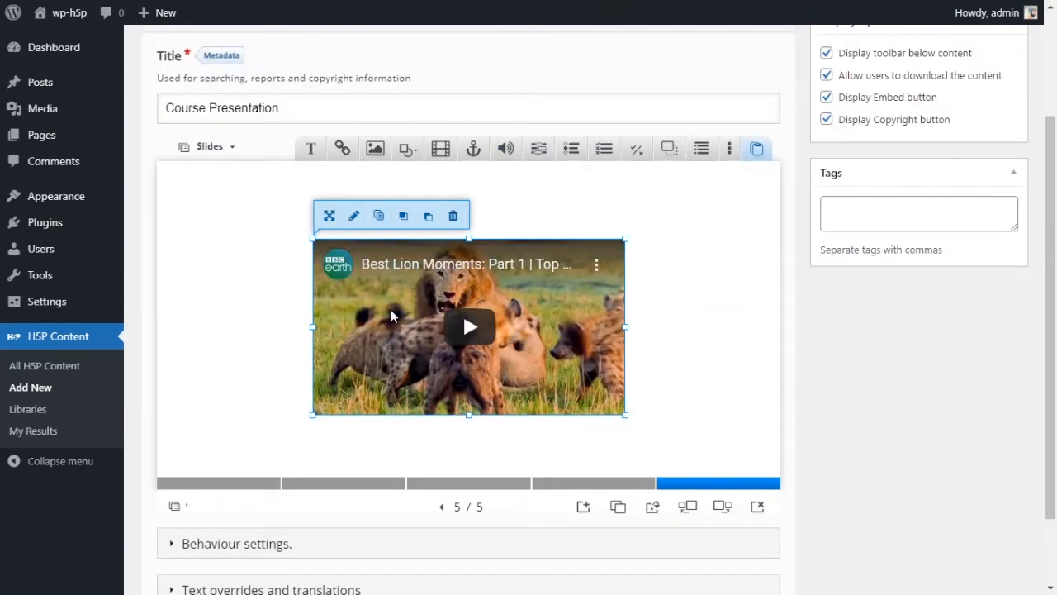
Enlarge the lion video until it covers nearly the whole slide.
left_click_drag(392, 315, 529, 259)
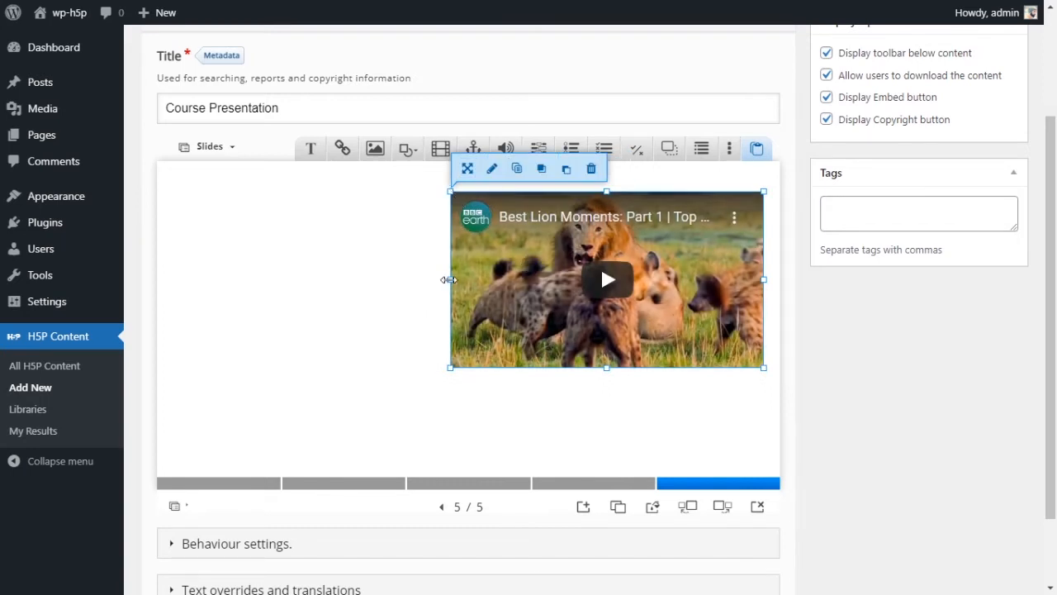
left_click_drag(449, 371, 96, 500)
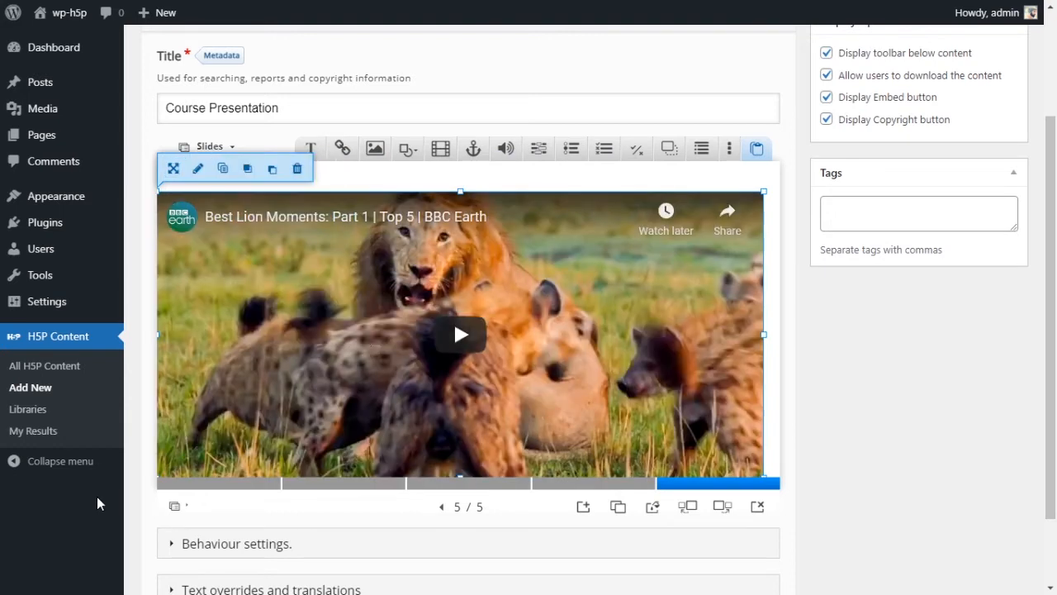
left_click_drag(459, 190, 462, 160)
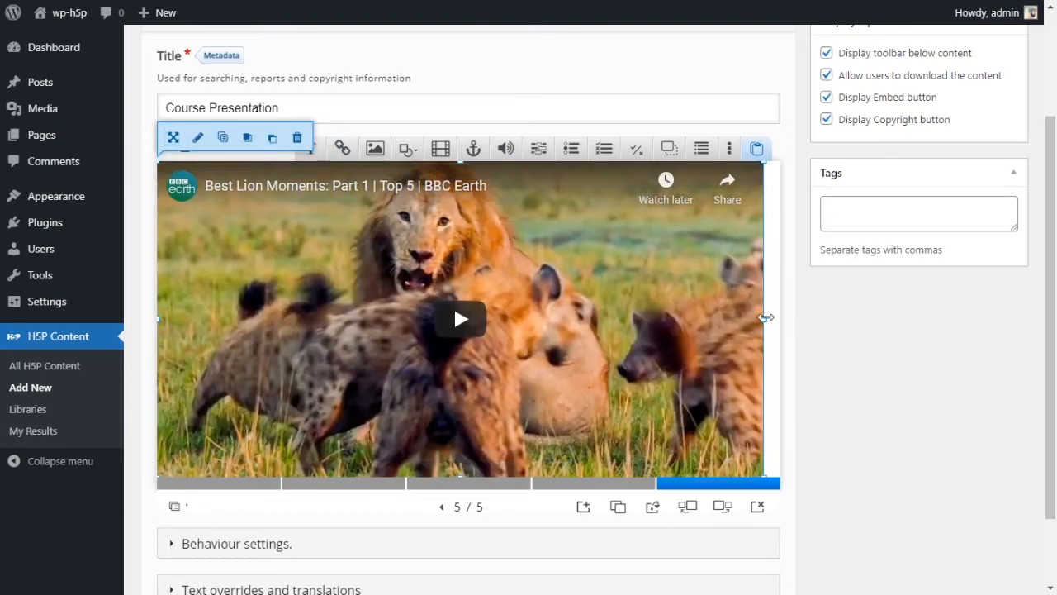
Shrink the lion video to less than half the slide's width and place it in the slide's right half, roughly centred vertically.
left_click_drag(765, 318, 421, 322)
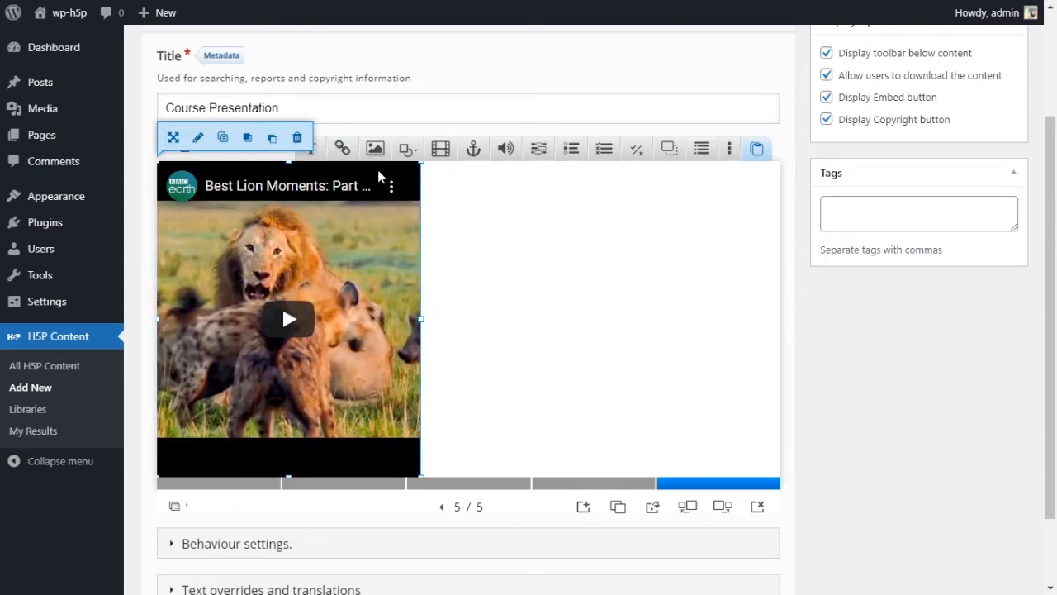
left_click_drag(422, 169, 420, 307)
left_click_drag(380, 383, 404, 275)
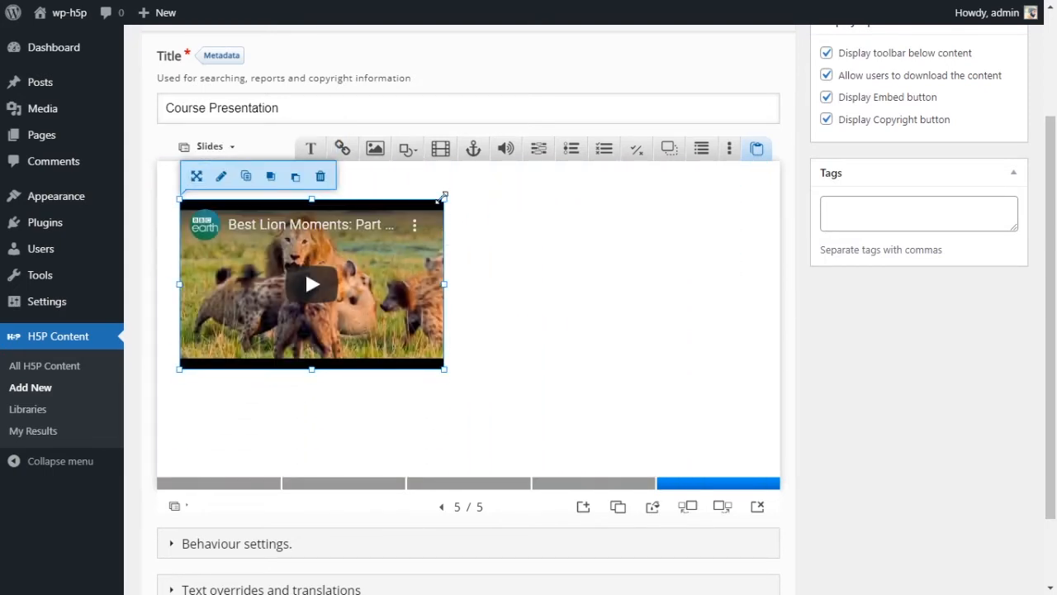
left_click_drag(442, 196, 445, 237)
left_click_drag(413, 293, 723, 303)
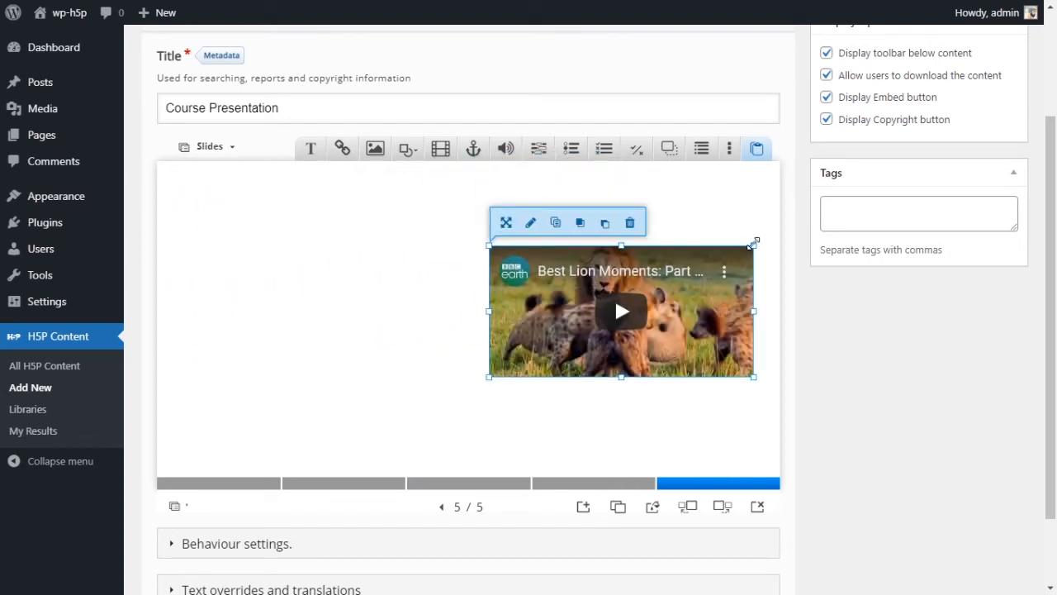
left_click_drag(622, 246, 622, 198)
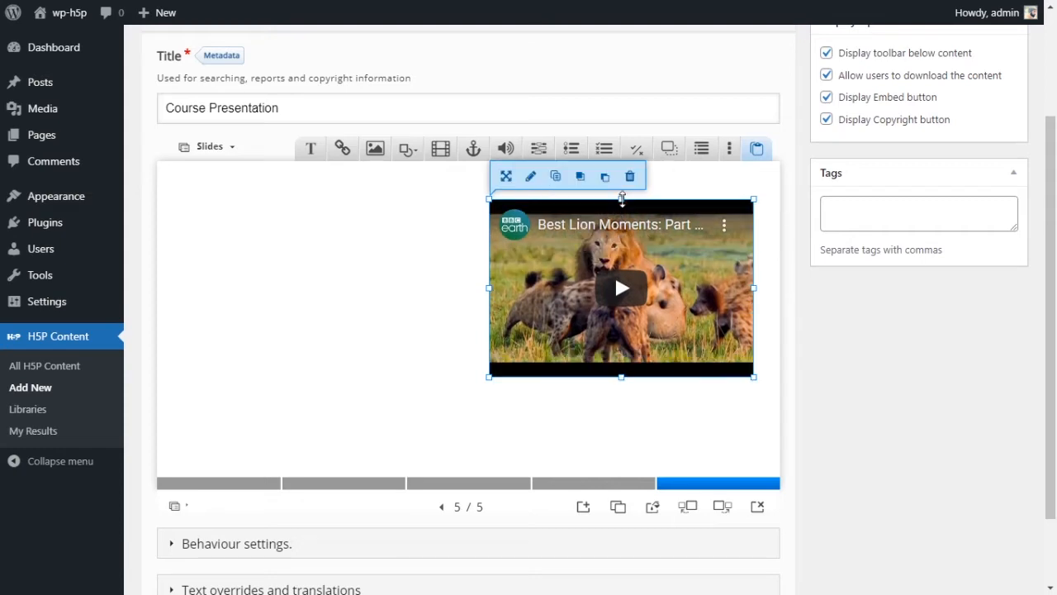
left_click_drag(660, 285, 675, 309)
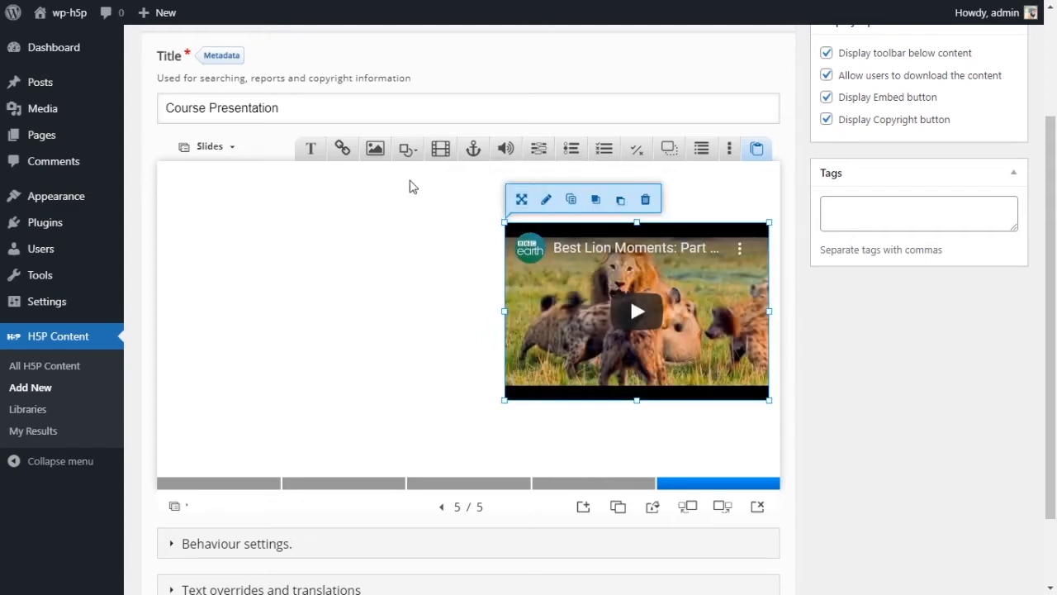
Add a text element reading "This is a Lion" in bold at 225% size.
left_click(310, 148)
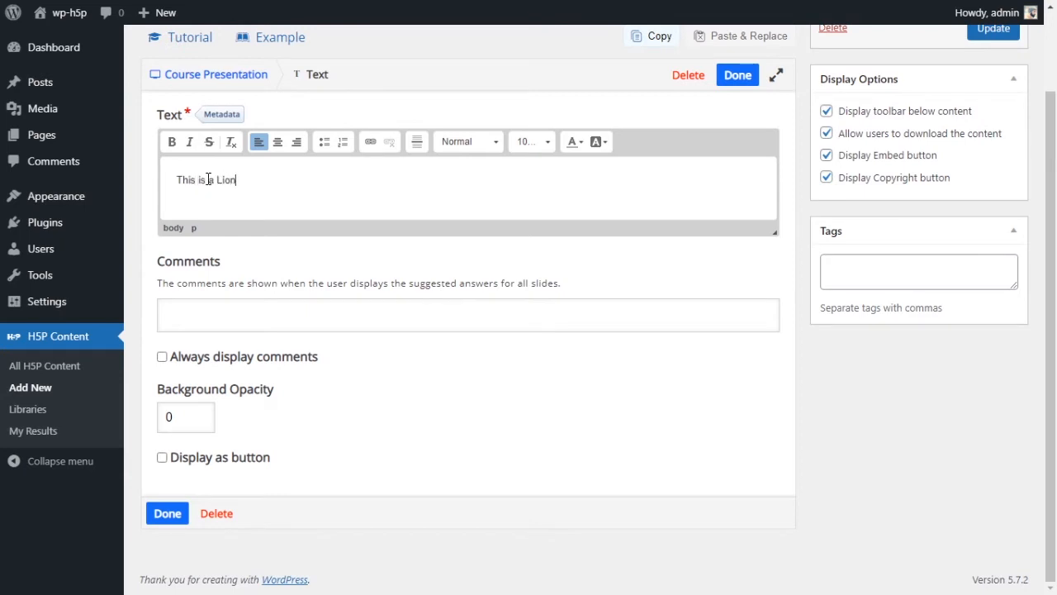
triple_click(225, 181)
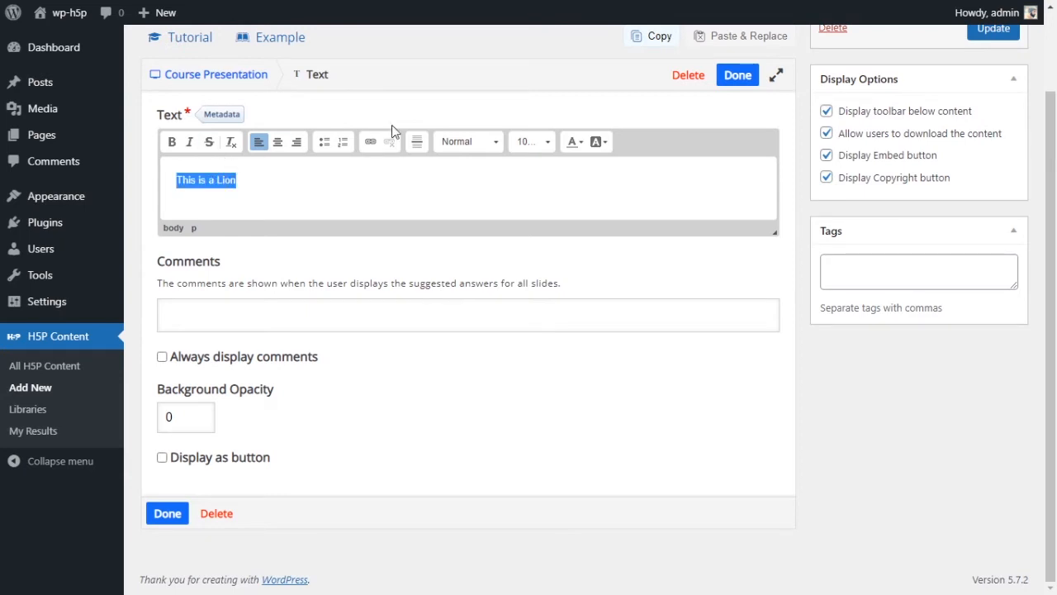
left_click(529, 142)
scroll(582, 253, "down", 5)
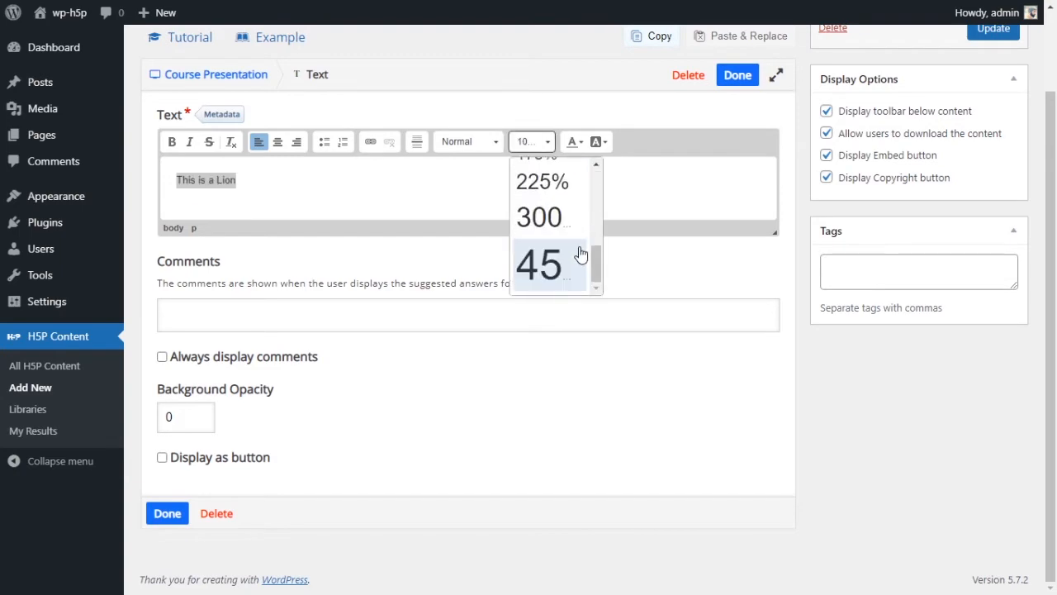
left_click(543, 183)
key("ctrl+b")
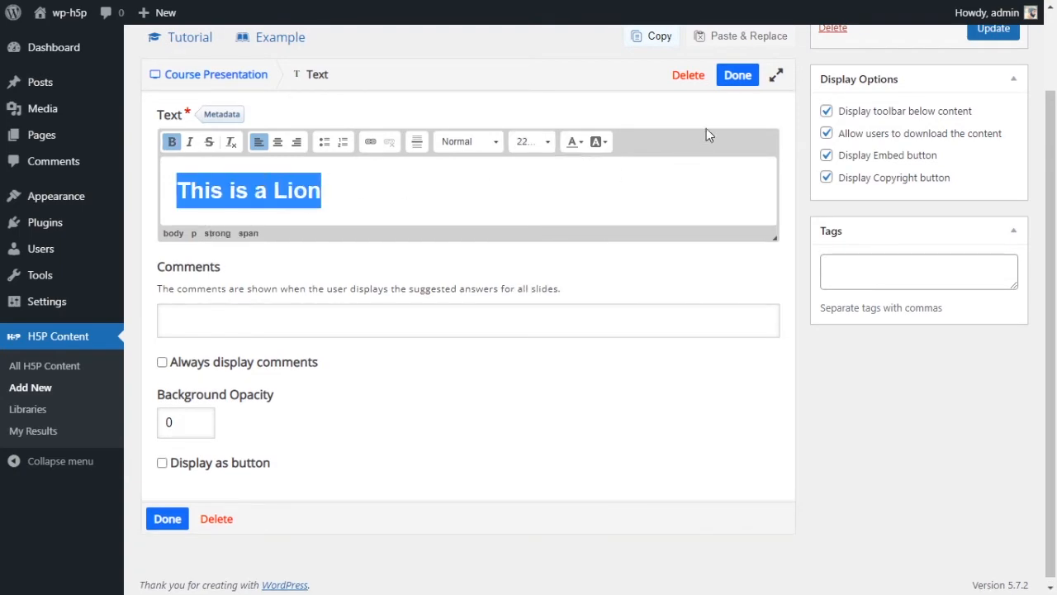
left_click(738, 75)
Move the "This is a Lion" text to the slide's upper left and shrink its box to fit around the words.
left_click_drag(435, 343, 285, 312)
left_click_drag(320, 435, 323, 349)
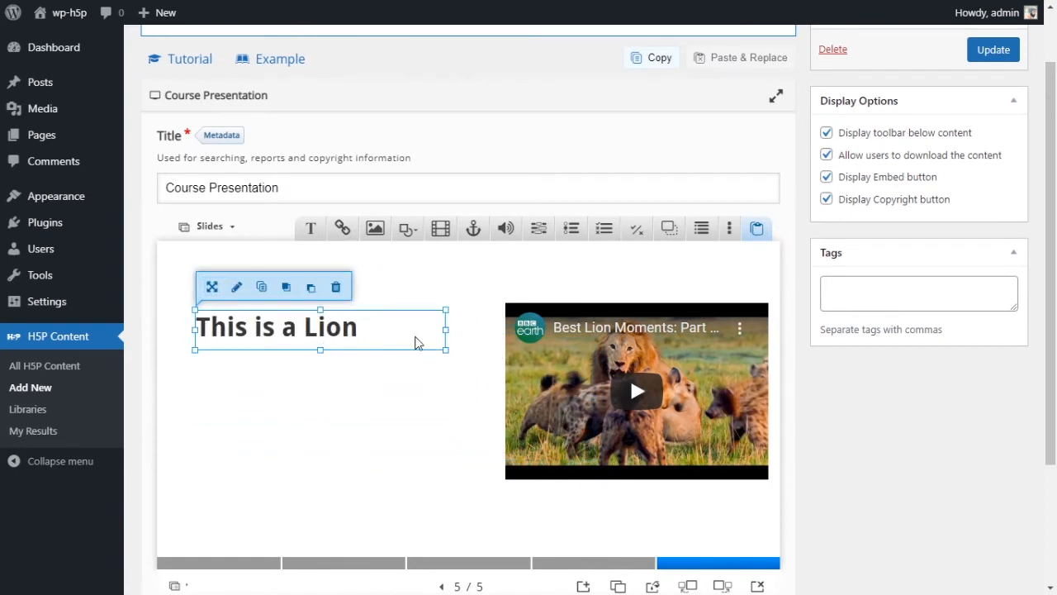
left_click_drag(446, 329, 385, 327)
left_click(454, 339)
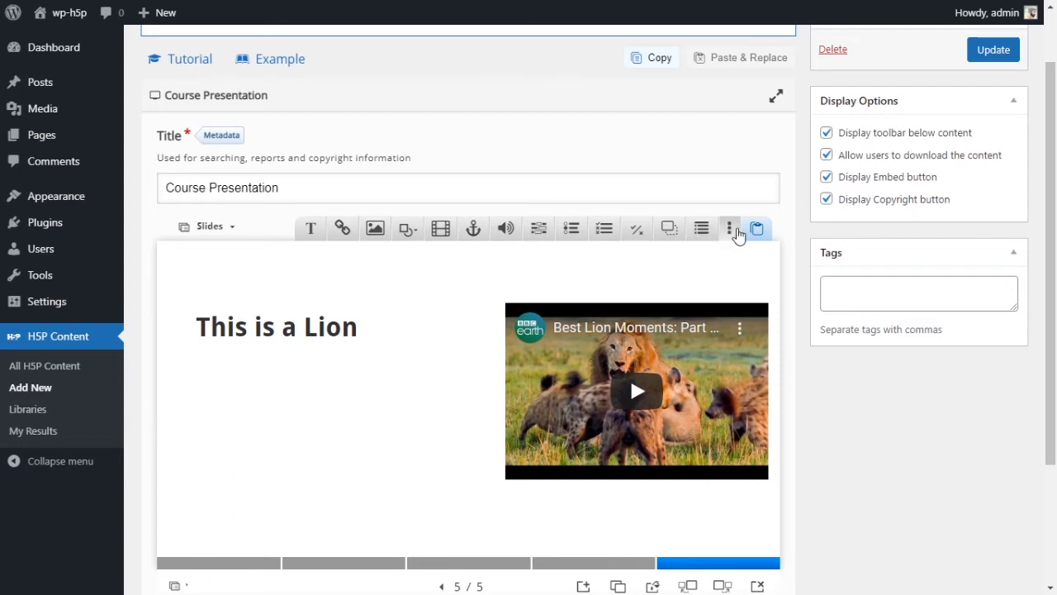
left_click(731, 230)
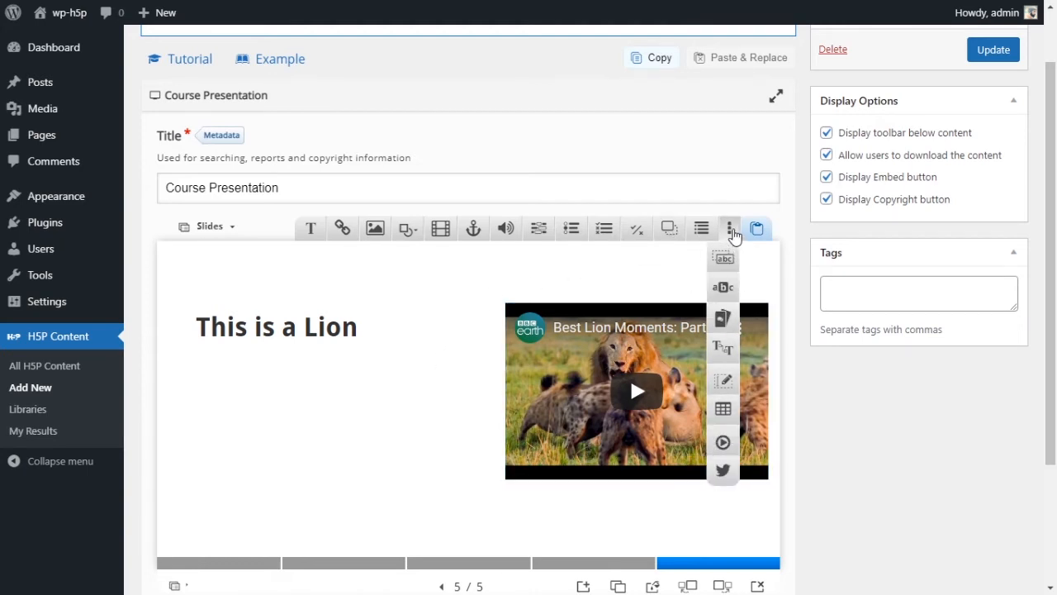
left_click(730, 228)
left_click(317, 328)
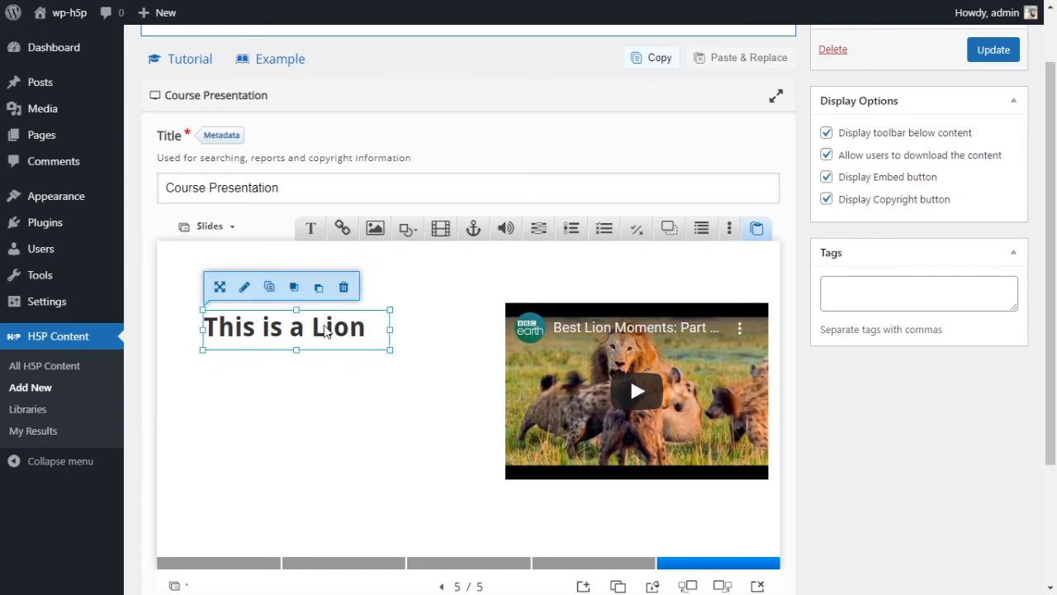
Look through all five slides of the presentation and return to slide 2 with the animal silhouettes.
scroll(543, 415, "down", 2)
left_click(269, 422)
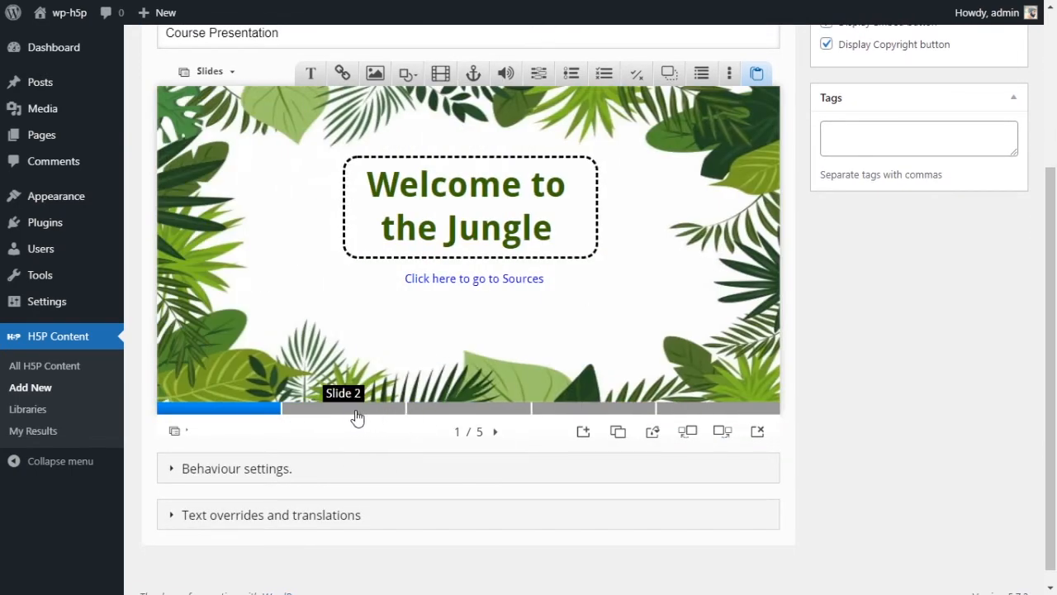
left_click(356, 420)
left_click(457, 408)
left_click(554, 408)
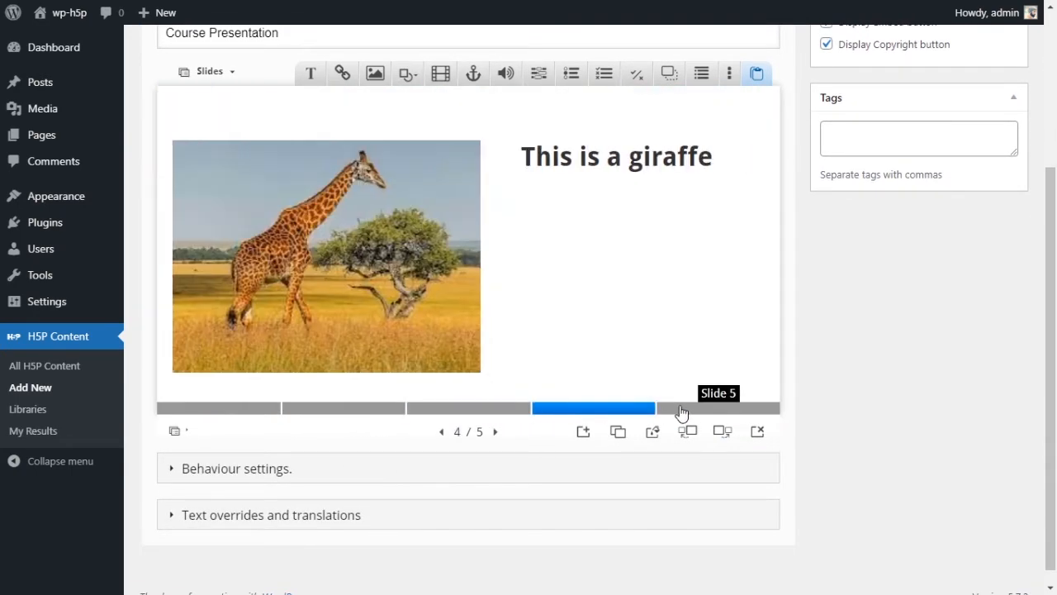
left_click(682, 408)
left_click(608, 408)
left_click(500, 413)
left_click(394, 413)
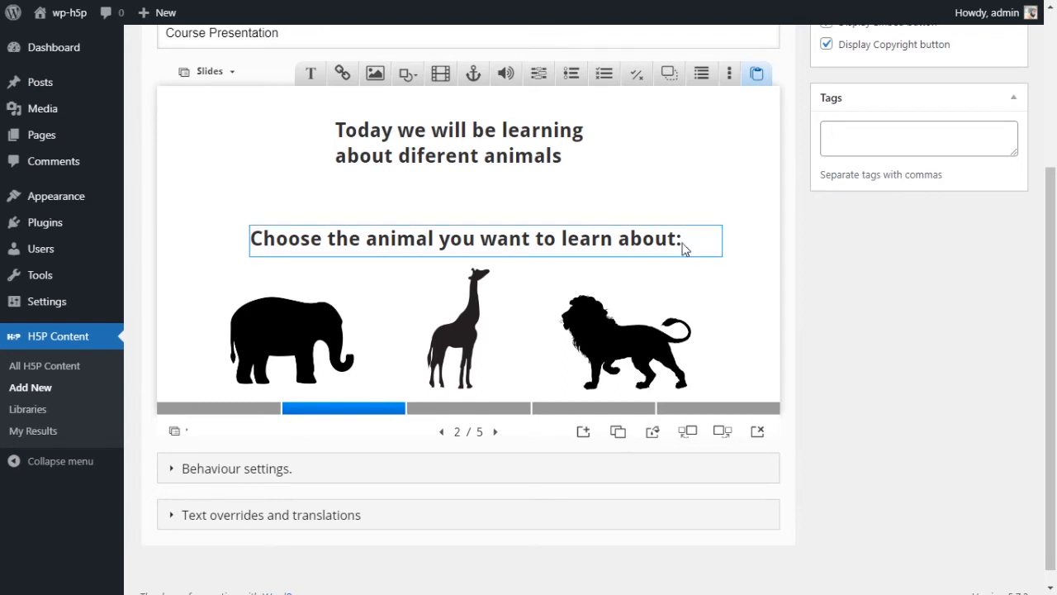
Check which slides cover the elephant and the giraffe, and return to slide 2.
scroll(840, 300, "up", 1)
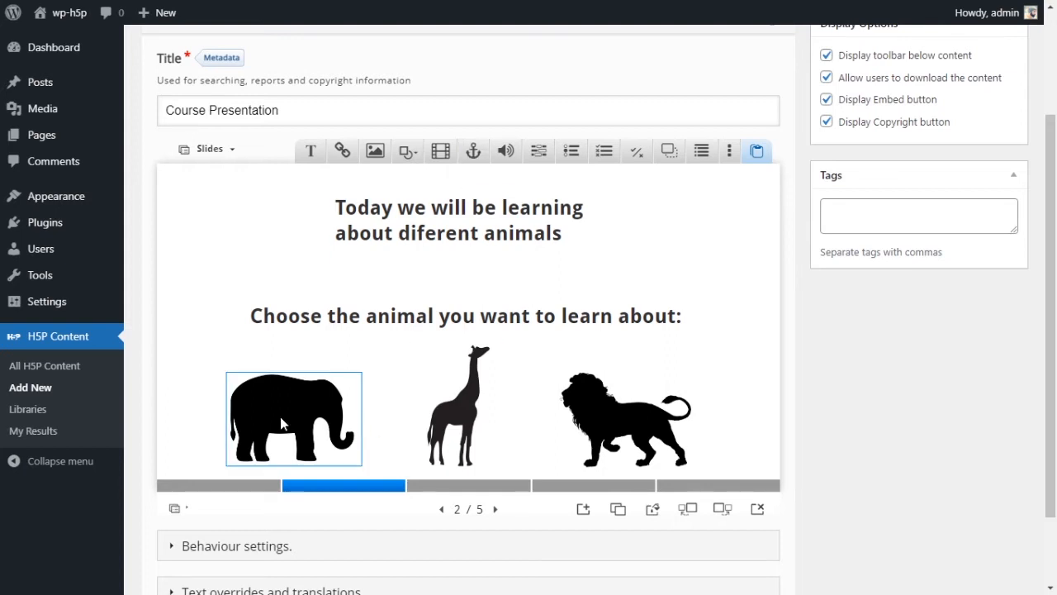
left_click(471, 486)
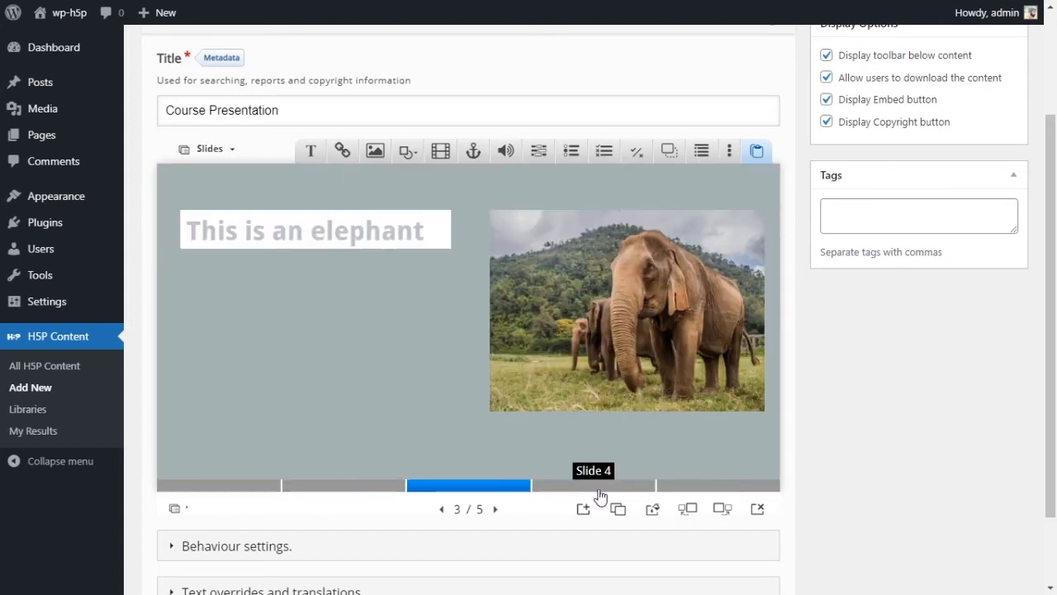
left_click(358, 486)
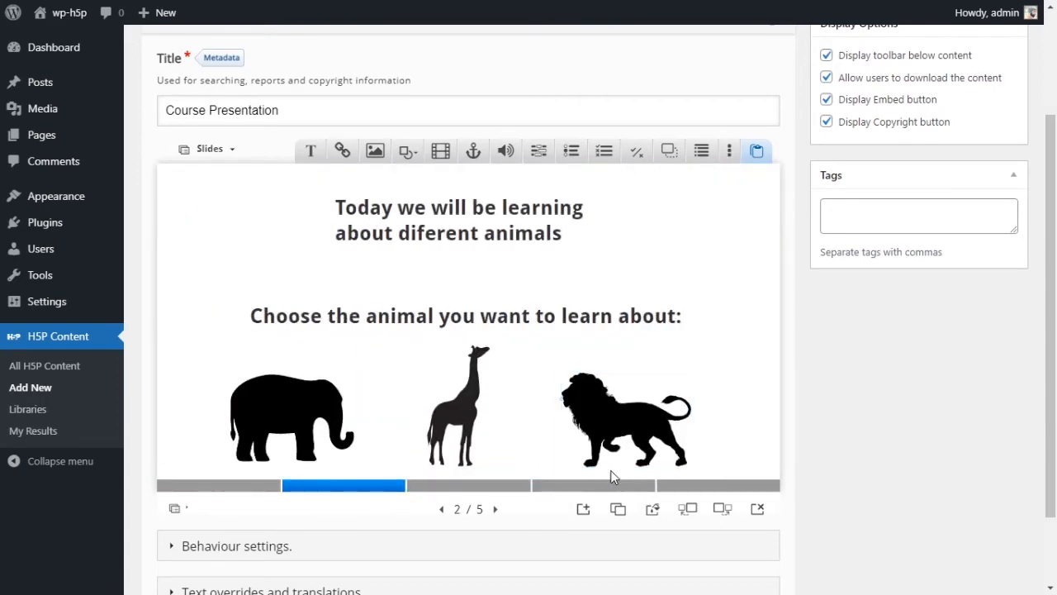
left_click(611, 486)
left_click(355, 486)
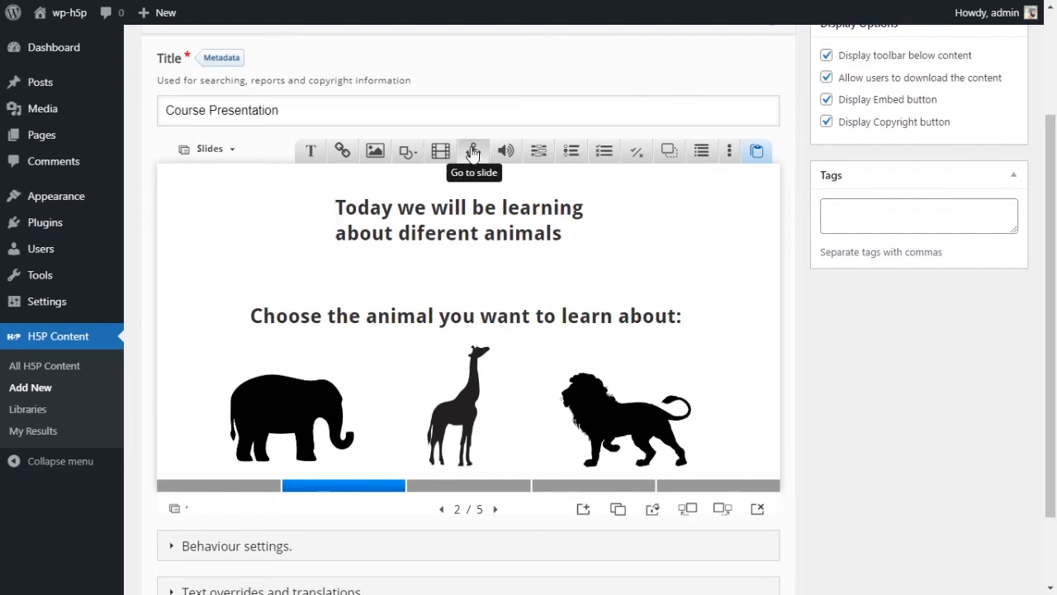
Add a Go to slide link titled "elephant" on slide 2 that targets a specific slide number.
left_click(473, 153)
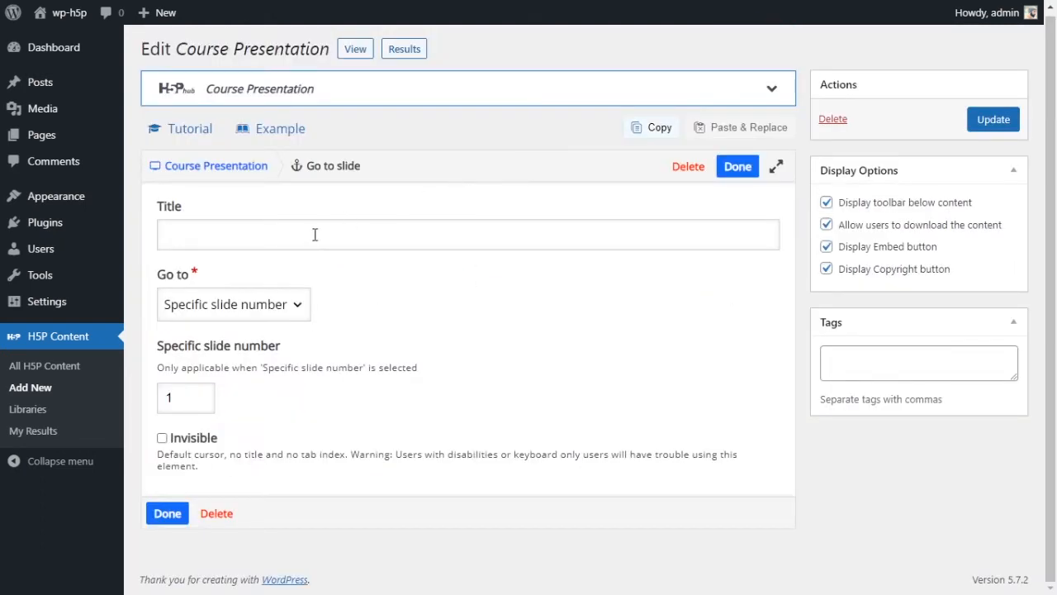
left_click(316, 240)
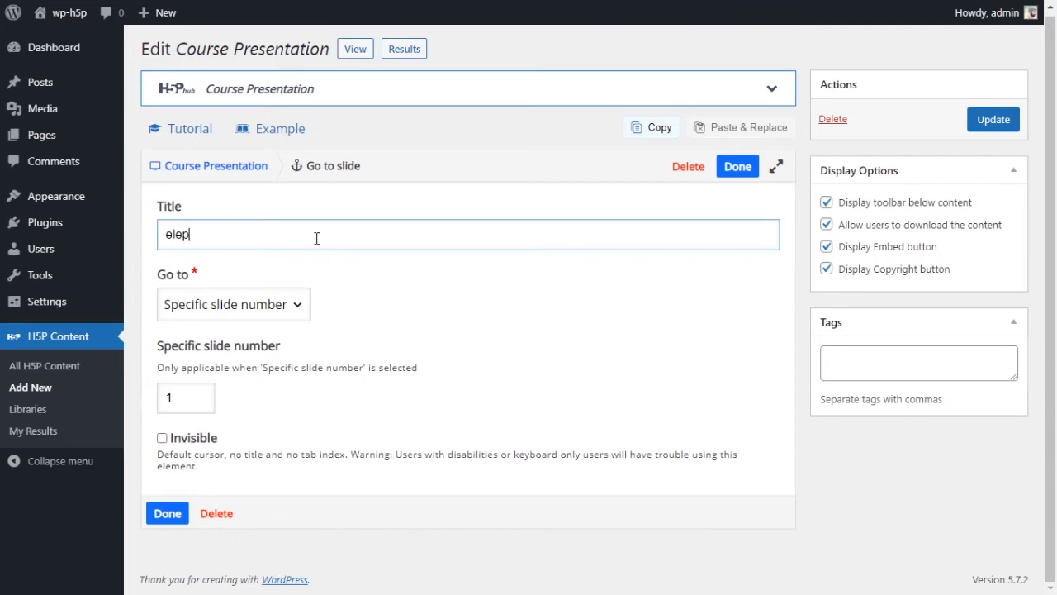
left_click(278, 307)
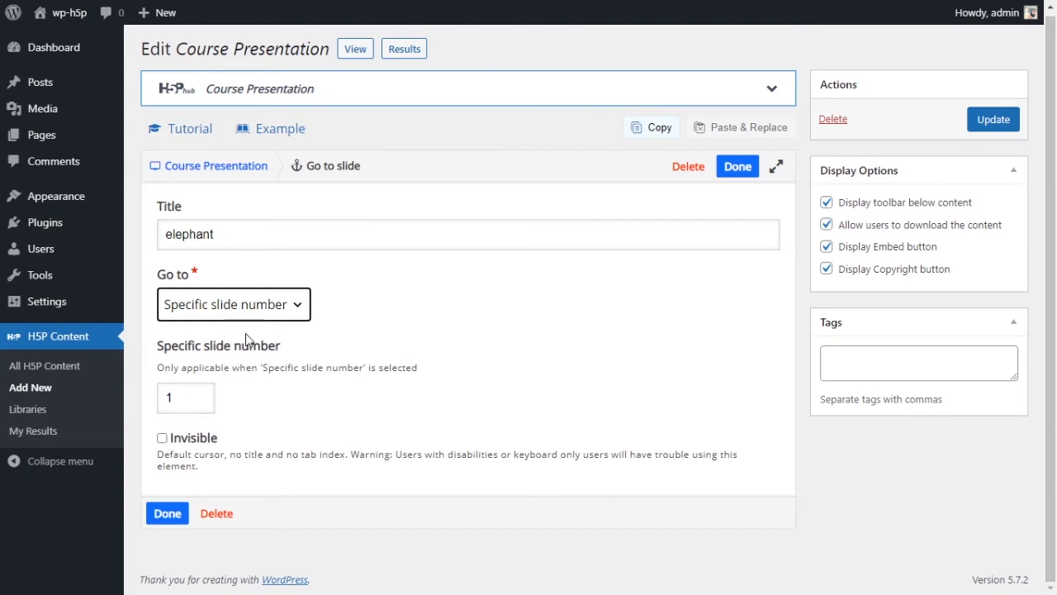
left_click(197, 399)
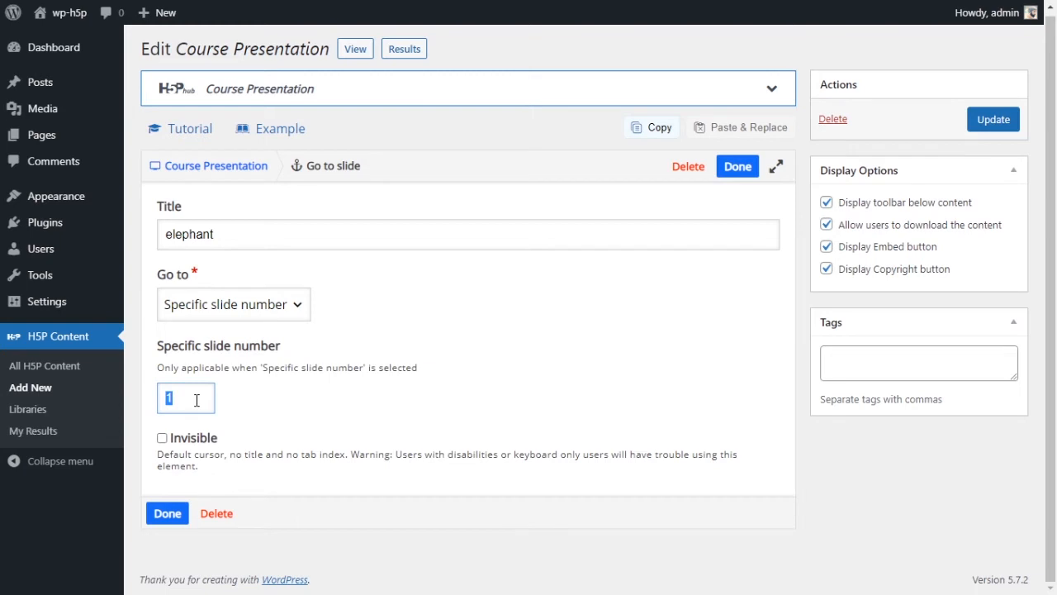
left_click(279, 386)
left_click(167, 513)
Narrow the elephant link area to about 140 × 163 and place it over the elephant silhouette at about 60, 240.
scroll(653, 351, "down", 1)
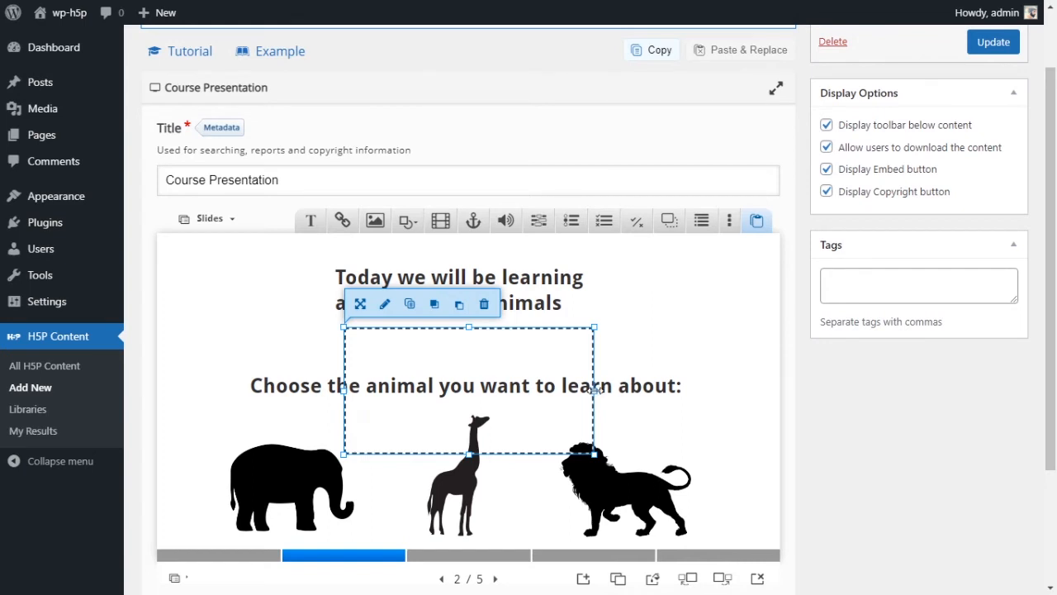
left_click_drag(594, 388, 449, 388)
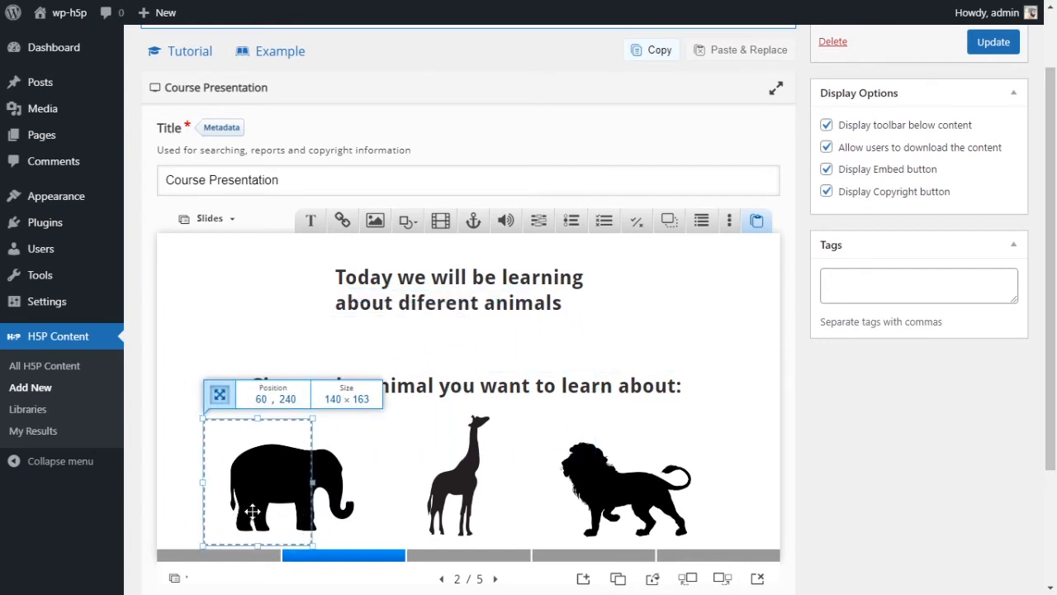
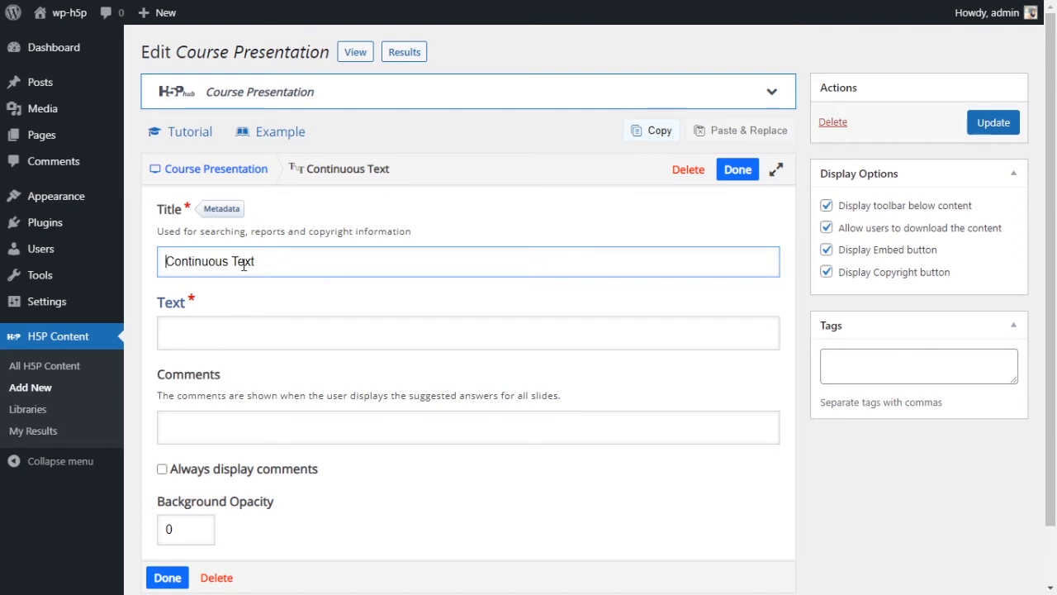
Try to enlarge the text editing area of the Continuous Text element.
left_click(354, 333)
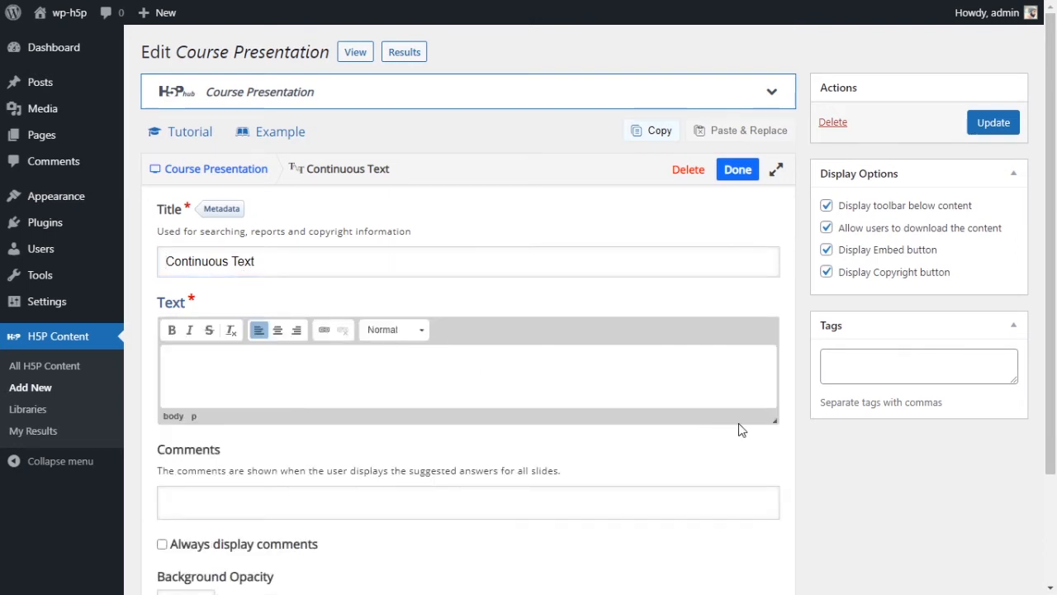
left_click_drag(777, 428, 772, 562)
scroll(814, 413, "down", 2)
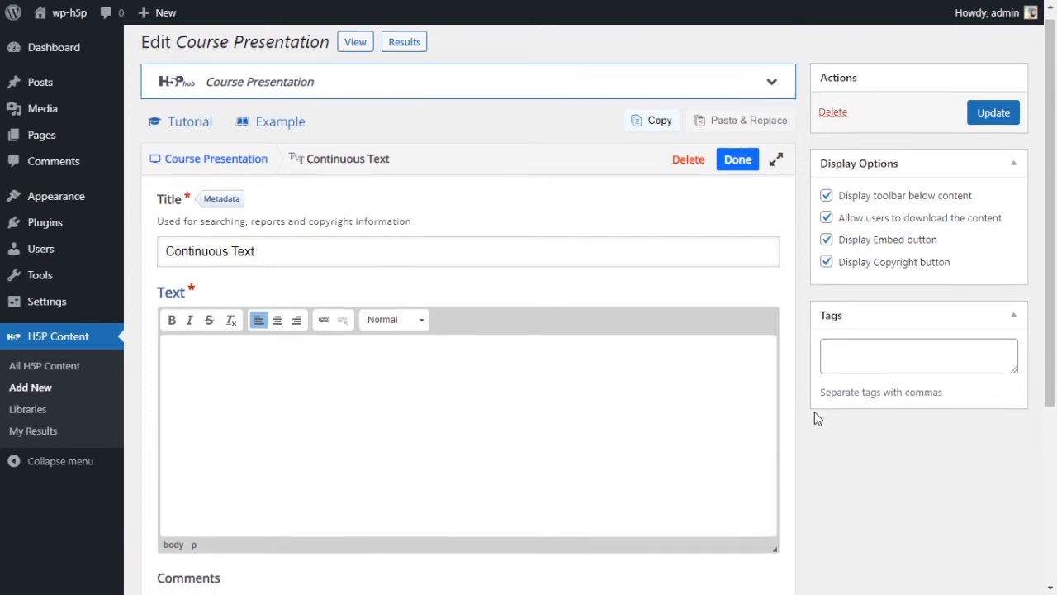
left_click_drag(775, 405, 785, 483)
left_click(653, 294)
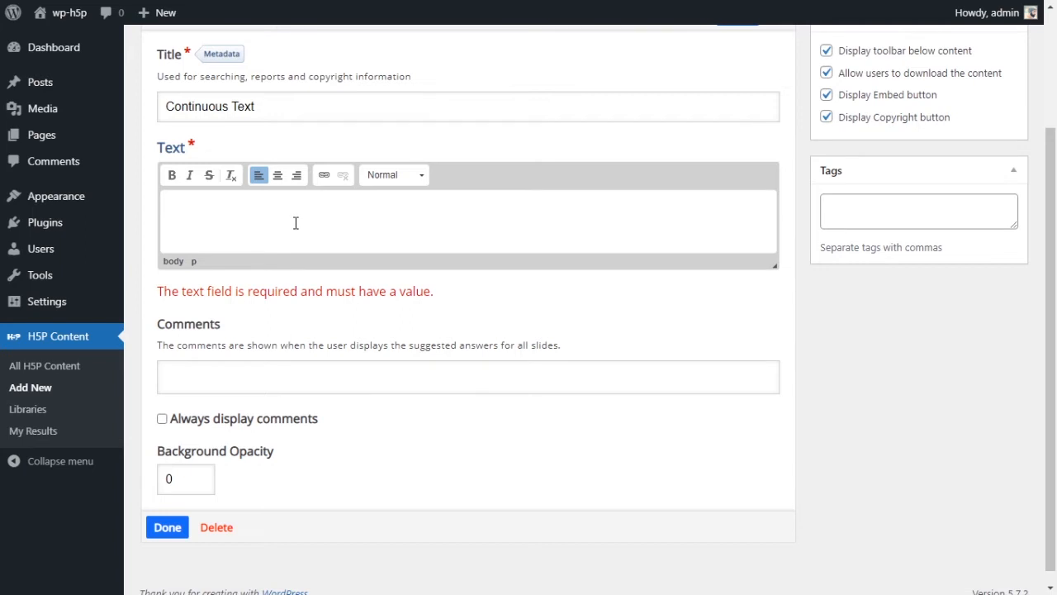
Enter the paragraph describing the lion in the Continuous Text, with "Lion" above it formatted as Heading 2.
type("The lion is a large felid of the genus Panthera native mainly to Africa. It has a muscular, deep-chested body, short, rounded head, round ears, and a hairy tuft at the end of its tail. It is sexually dimorphic; adult male lions have a prominent mane.")
left_click(179, 214)
key("Return")
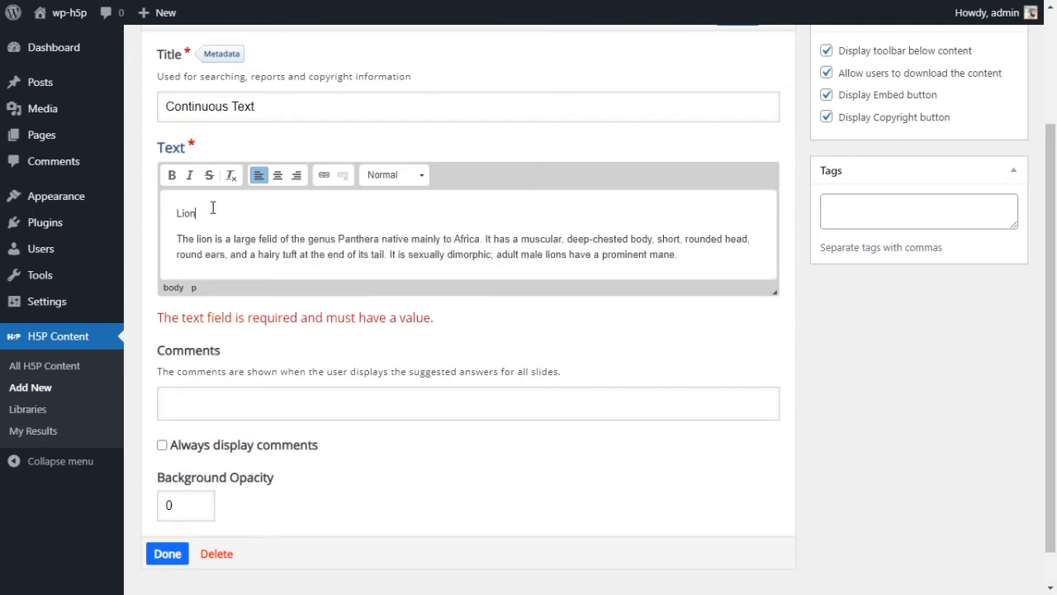
double_click(192, 213)
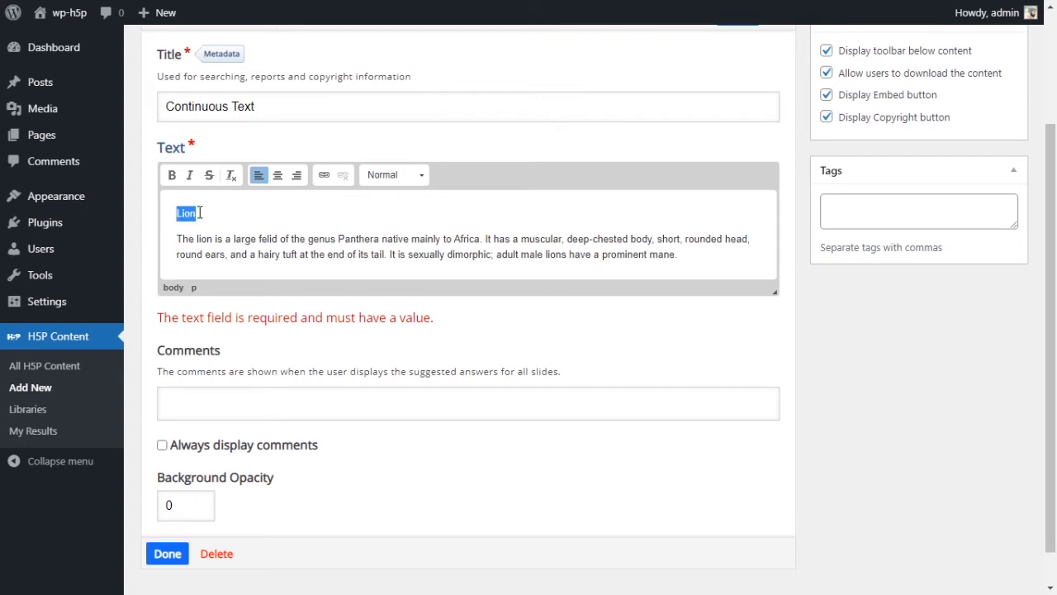
left_click(382, 183)
left_click(413, 245)
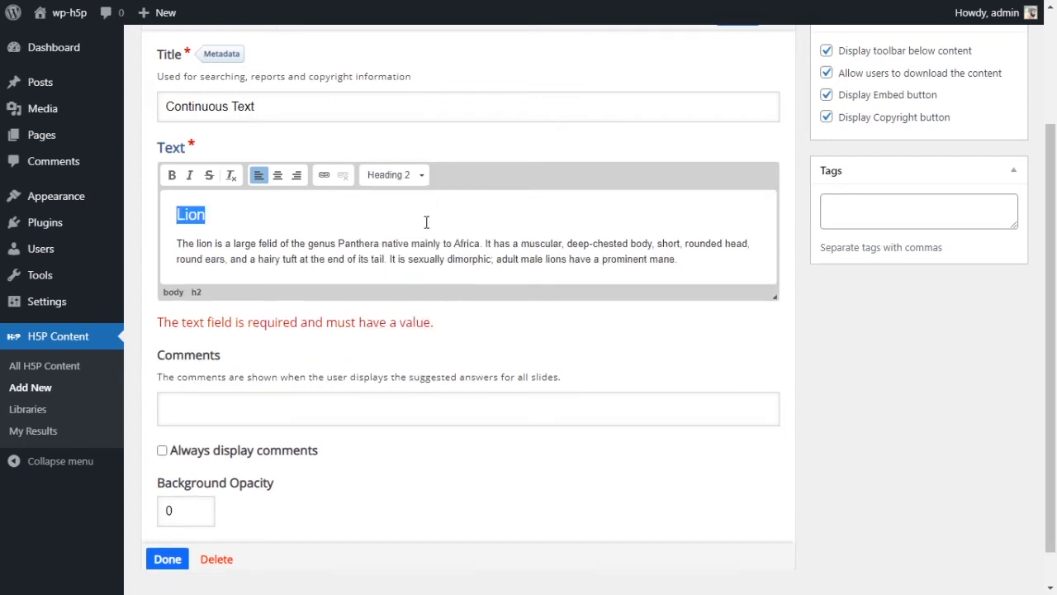
Add a section below the lion text with "Elephant" as Heading 2 and the paragraph describing elephants.
left_click(291, 243)
key("Return")
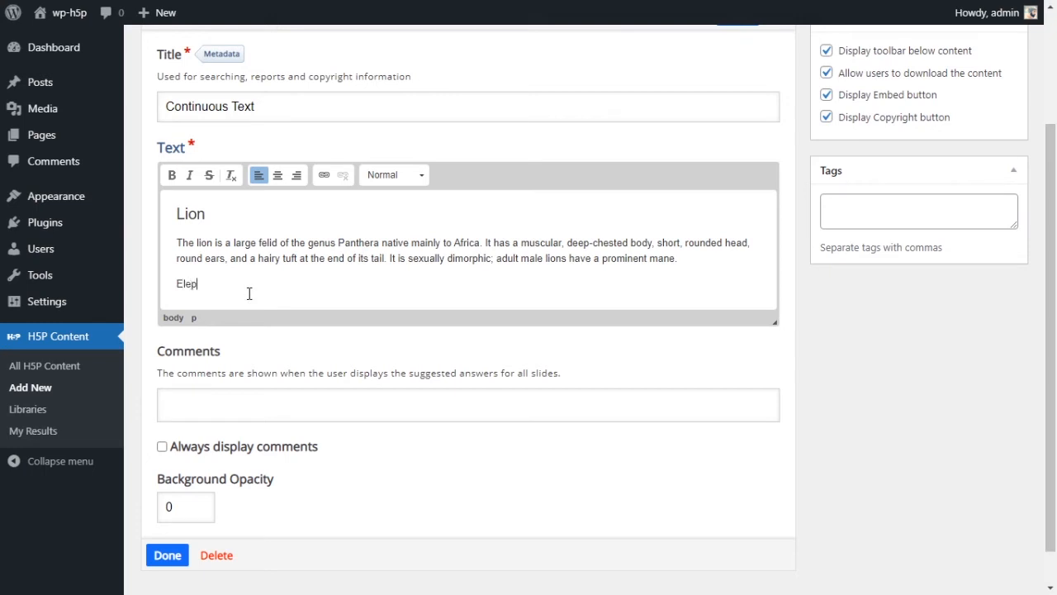
type("hant")
key("Return")
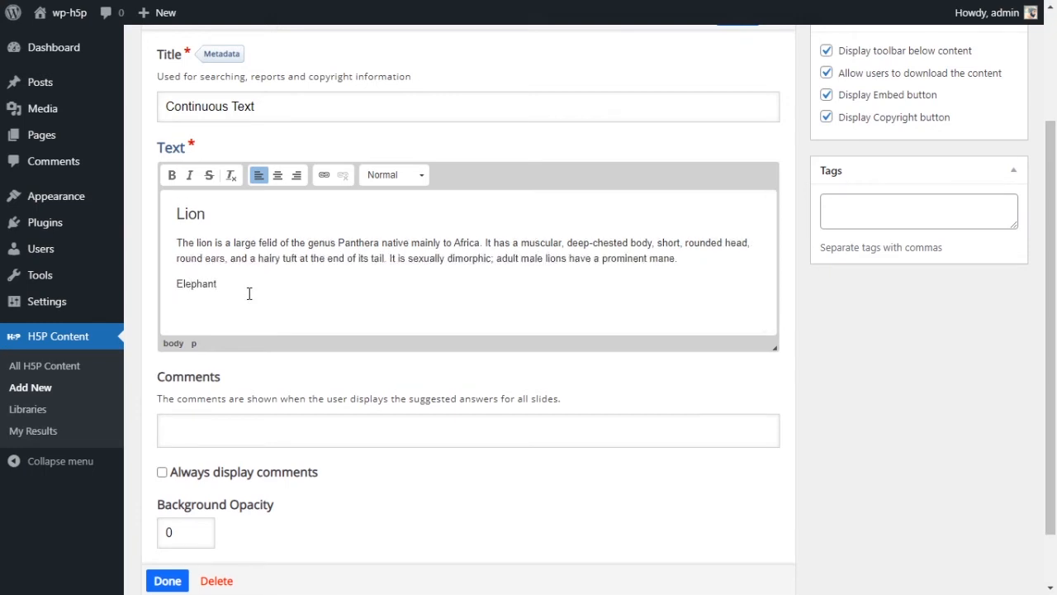
type("Elephants are the largest existing land animals. Three species are currently recognised: the African bush elephant, the African forest elephant, and the Asian elephant. Elephantidae is the only surviving family of the order Proboscidea; extinct members include the mastodons.")
double_click(196, 284)
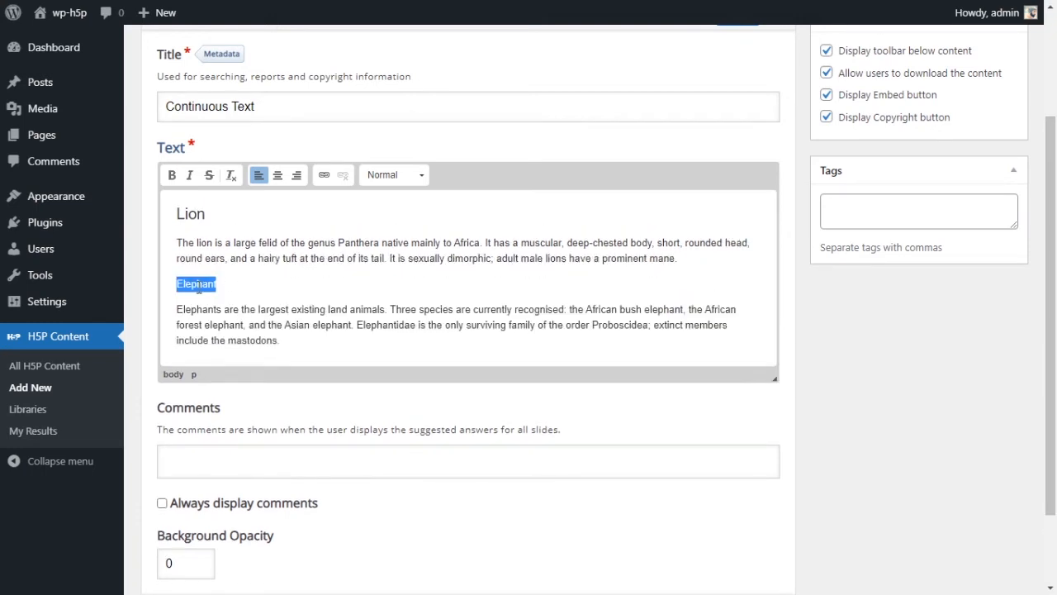
left_click(403, 175)
left_click(410, 217)
left_click(263, 317)
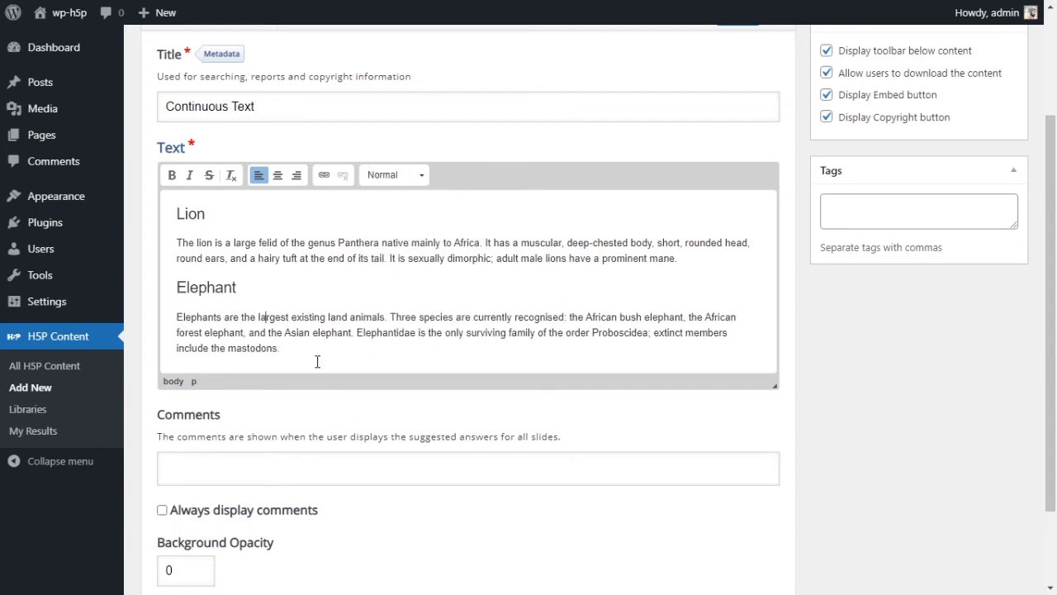
Add a section below the elephant text with "Giraffe" as Heading 2 and the paragraph describing the giraffe.
key("Return")
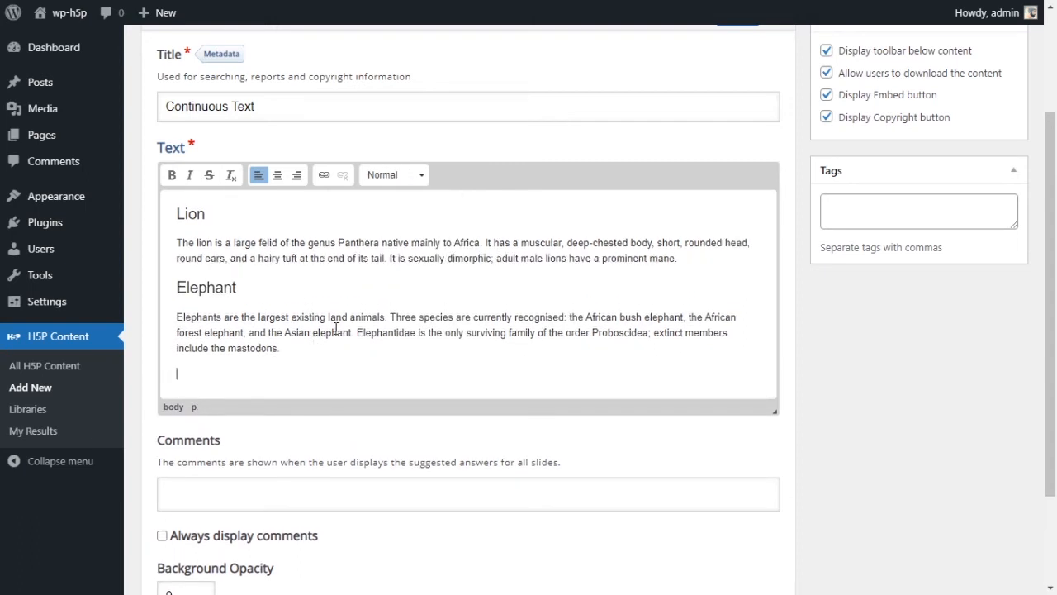
left_click(405, 180)
left_click(409, 228)
left_click(240, 382)
type("Giraffe")
key("Return")
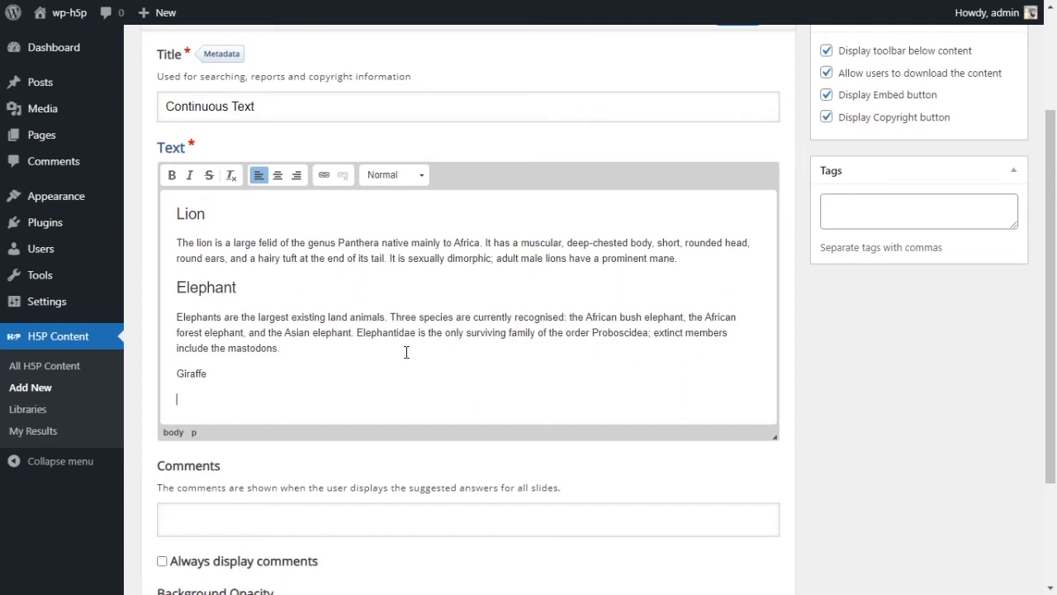
type("The giraffe is an African artiodactyl mammal, the tallest living terrestrial animal and the largest ruminant. It is traditionally considered to be one species, Giraffa camelopardalis, with nine subspecies.")
double_click(189, 374)
left_click(418, 176)
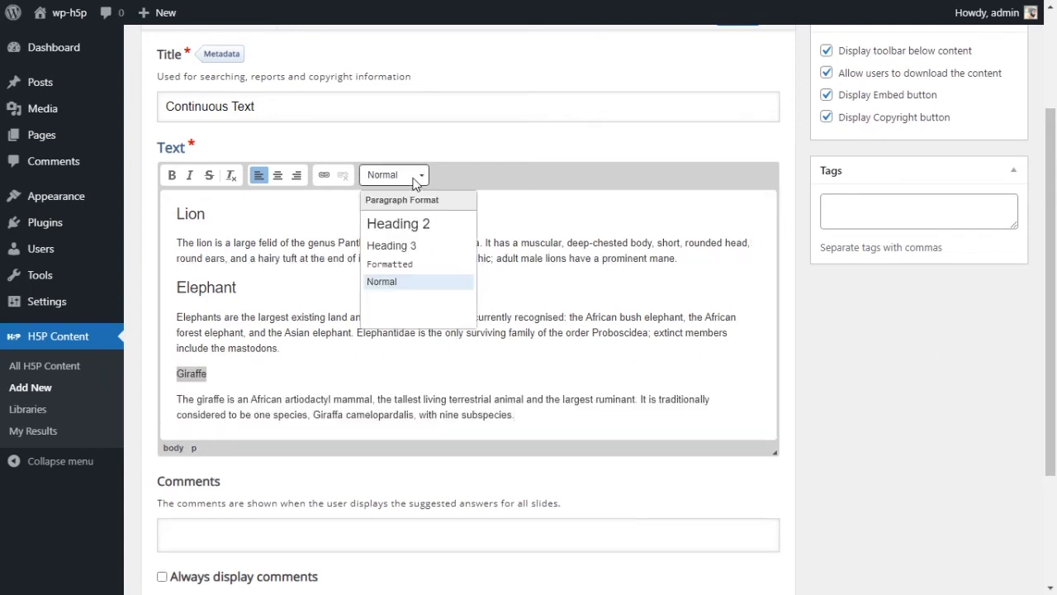
left_click(417, 219)
left_click(494, 428)
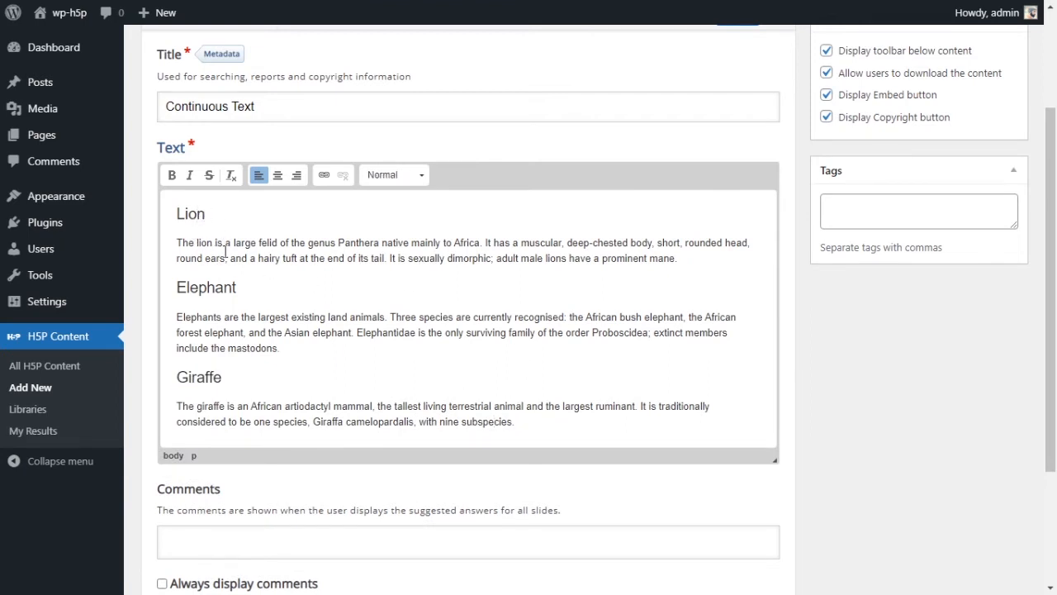
Finish the Continuous Text and move its box on slide 3 below the title, beside the elephant picture.
scroll(347, 397, "down", 2)
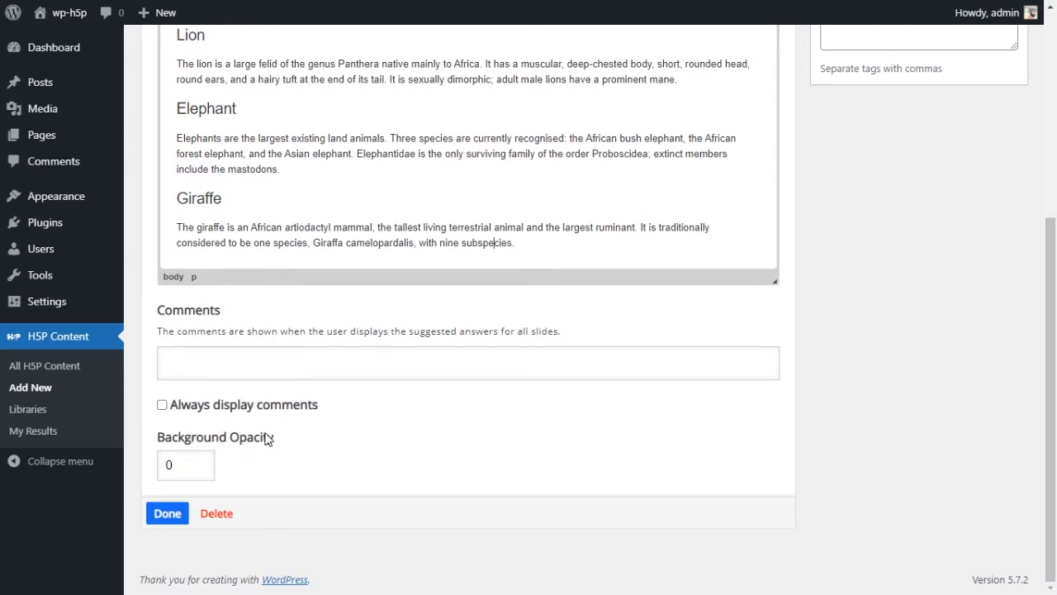
left_click(169, 516)
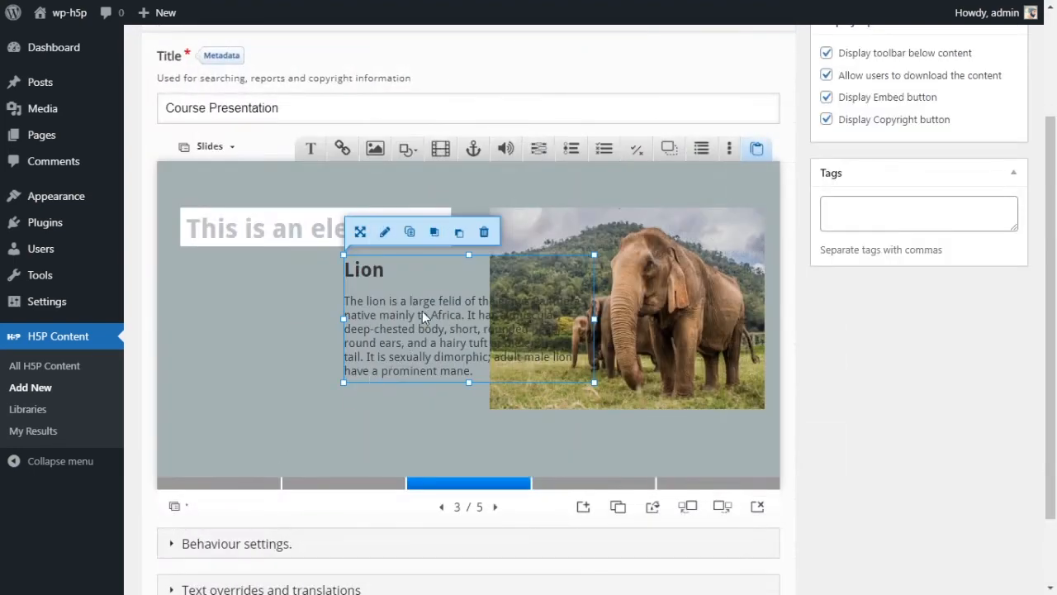
left_click_drag(423, 310, 279, 329)
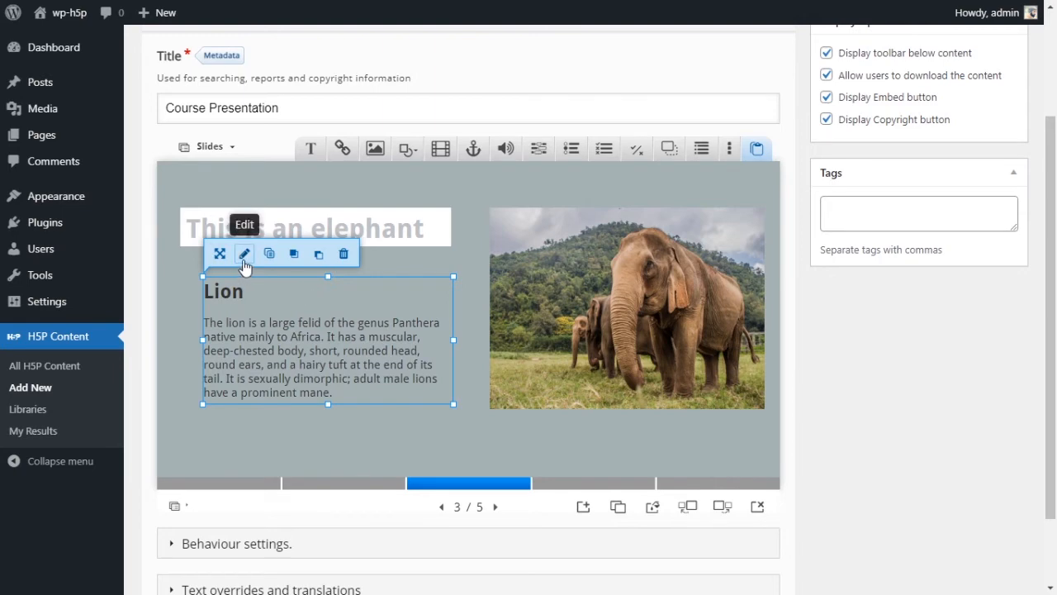
Reopen the Continuous Text for editing and move the Elephant heading and paragraph above the Lion section.
left_click(243, 257)
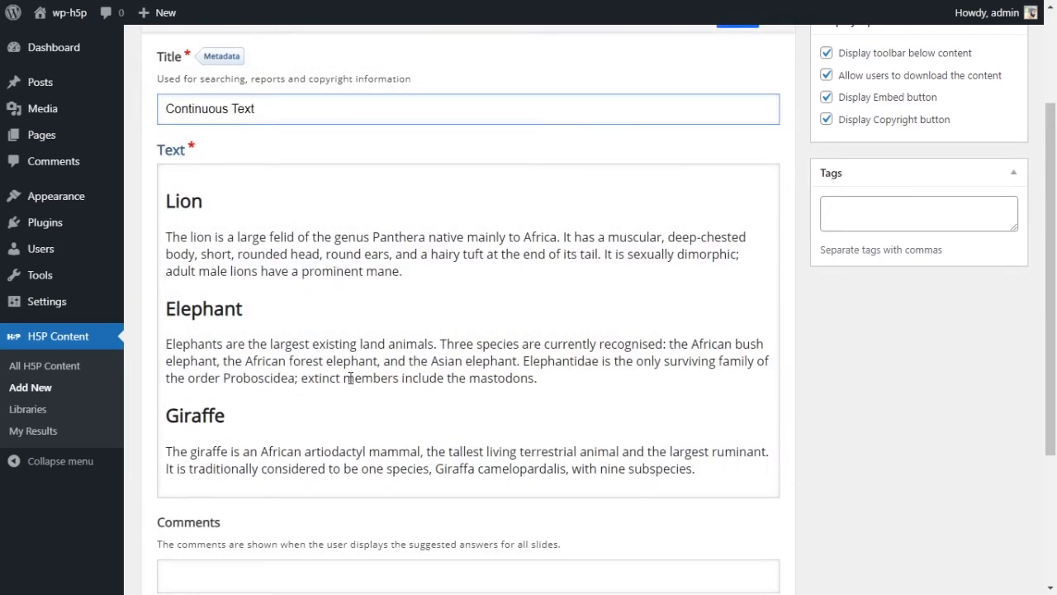
left_click(570, 377)
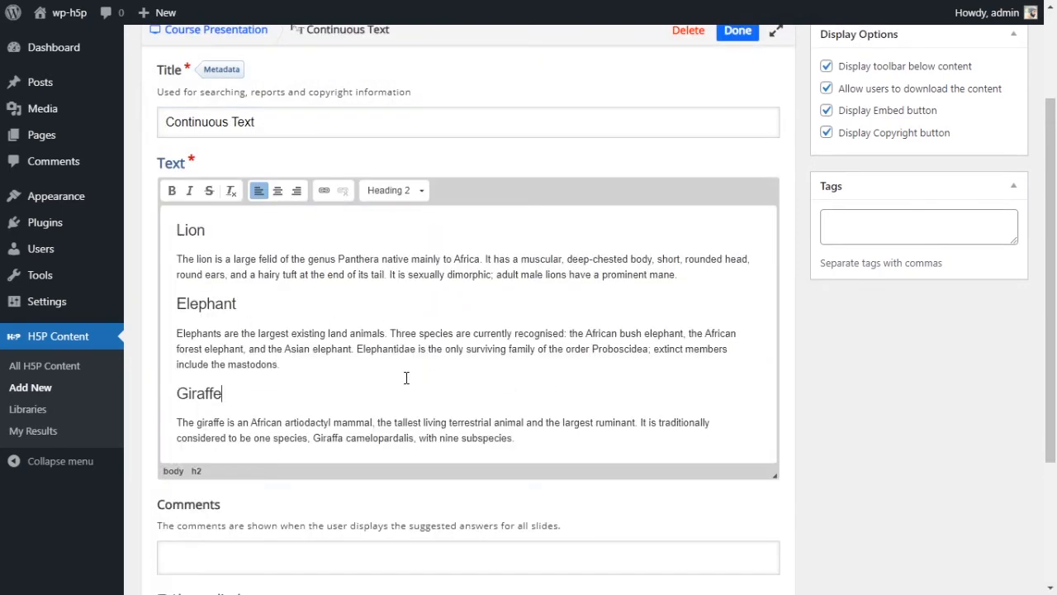
left_click_drag(407, 378, 155, 305)
left_click(258, 332)
left_click_drag(291, 365, 173, 302)
key("BackSpace")
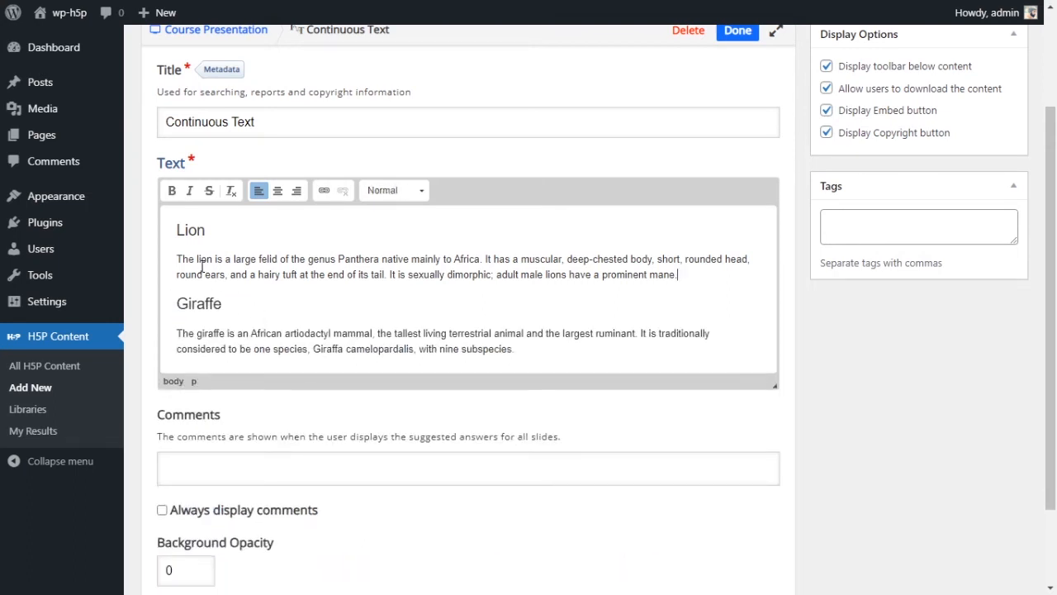
left_click(179, 233)
key("Return")
key("ctrl+z")
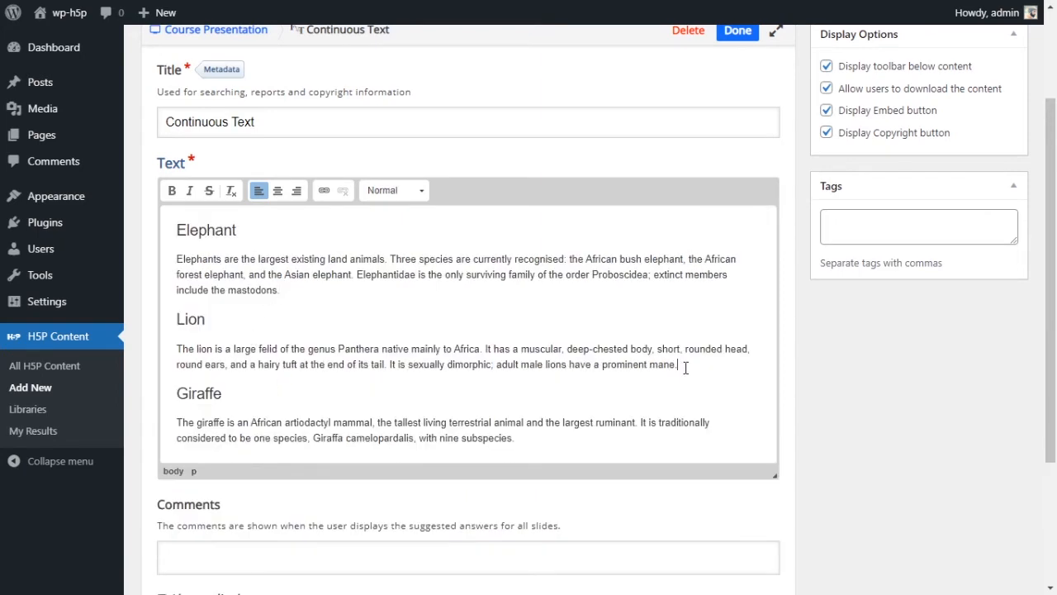
Move the Lion heading and paragraph to the end, after the Giraffe section, and finish editing the text.
left_click_drag(686, 368, 121, 314)
key("ctrl+c")
key("Delete")
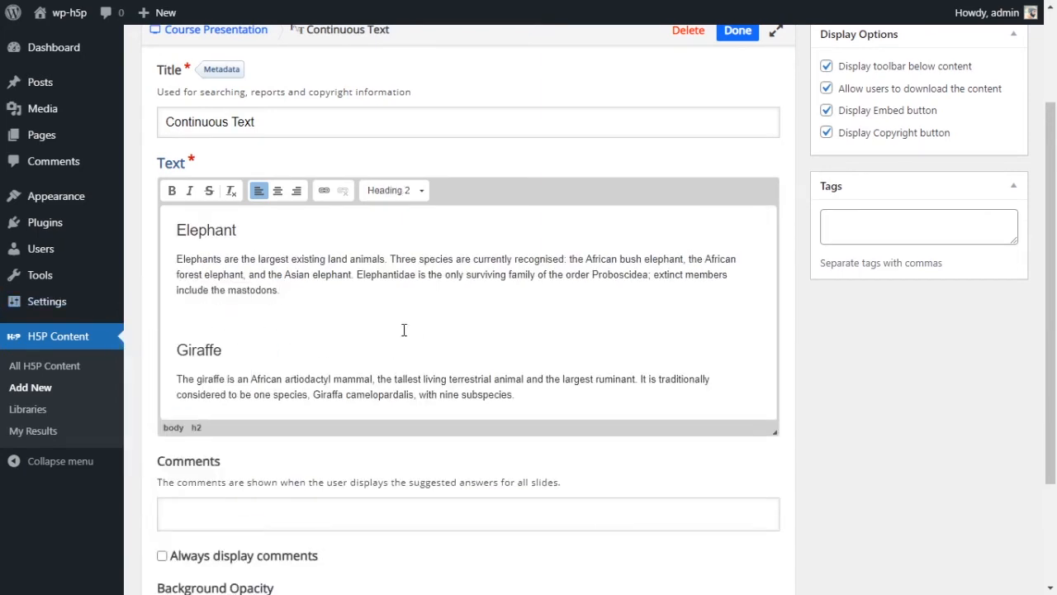
key("BackSpace")
left_click(612, 376)
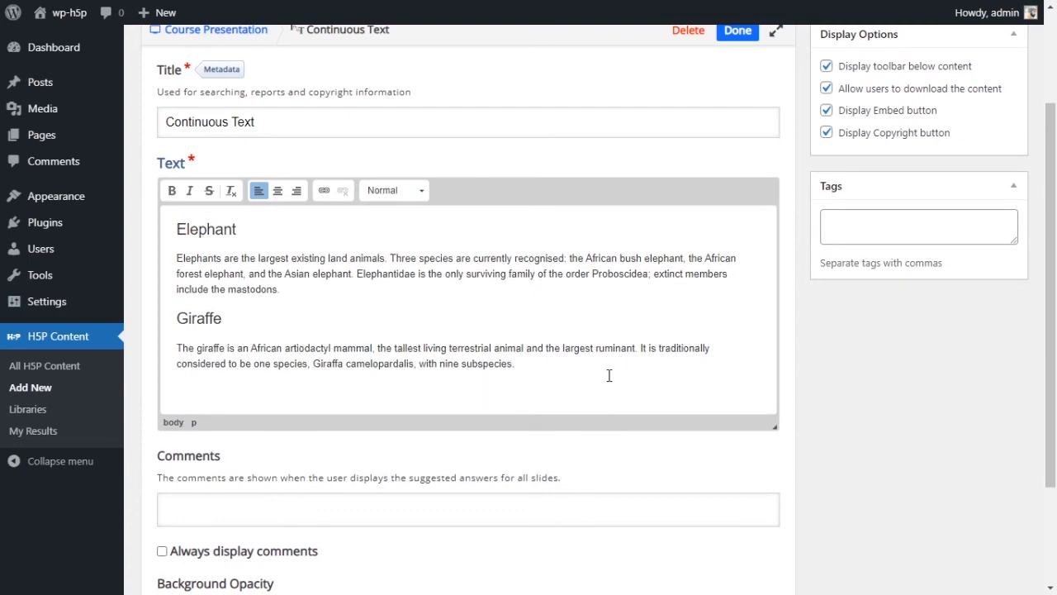
key("ctrl+v")
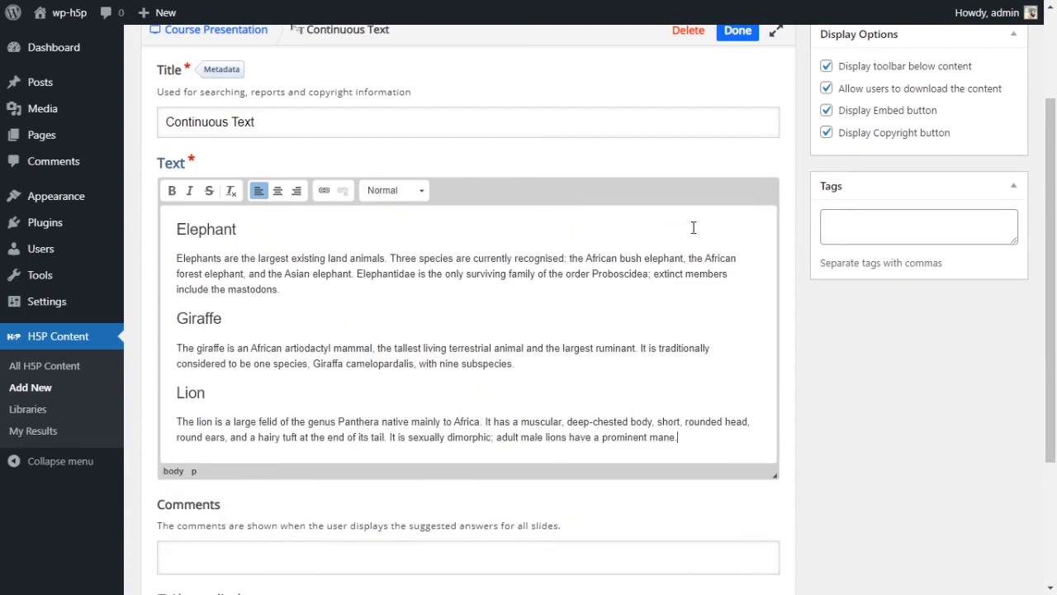
left_click(737, 31)
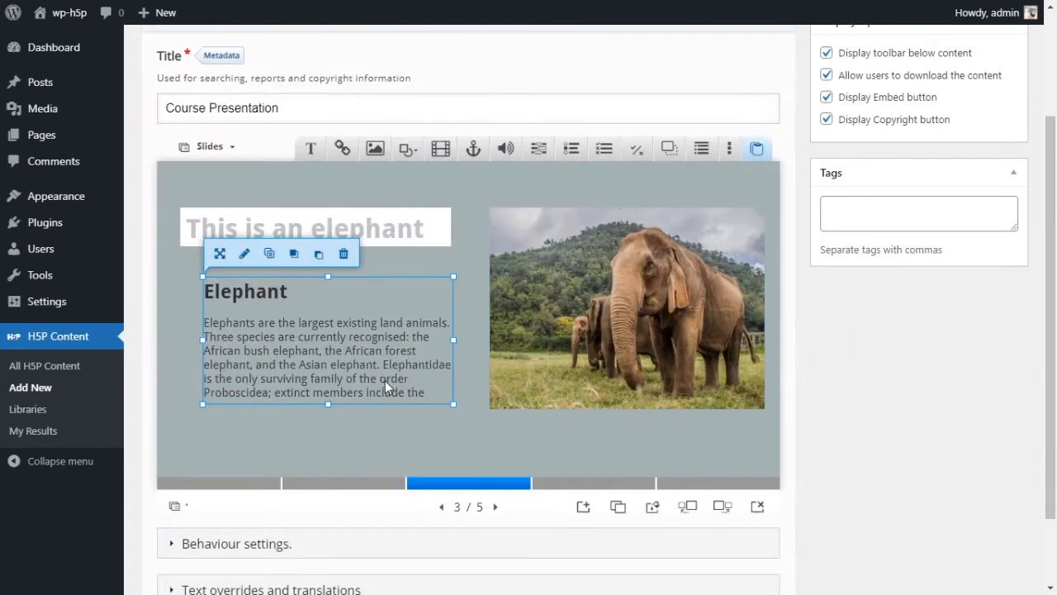
Resize and reposition the text box on slide 3 so that it shows only the complete Elephant section below the title.
left_click_drag(354, 365, 310, 345)
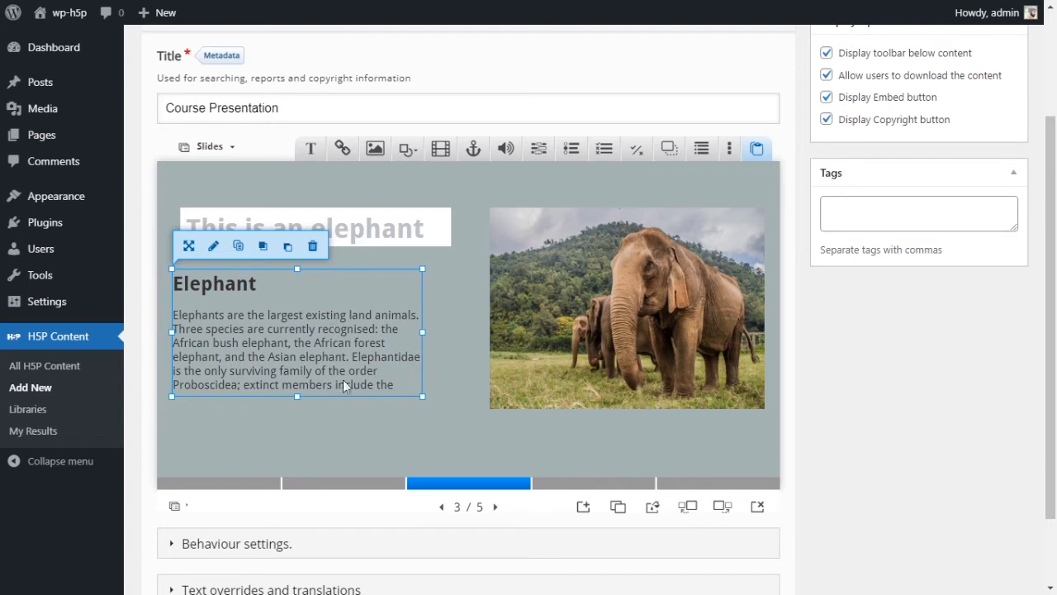
left_click_drag(291, 398, 310, 469)
left_click_drag(327, 324, 335, 239)
left_click_drag(305, 385, 302, 450)
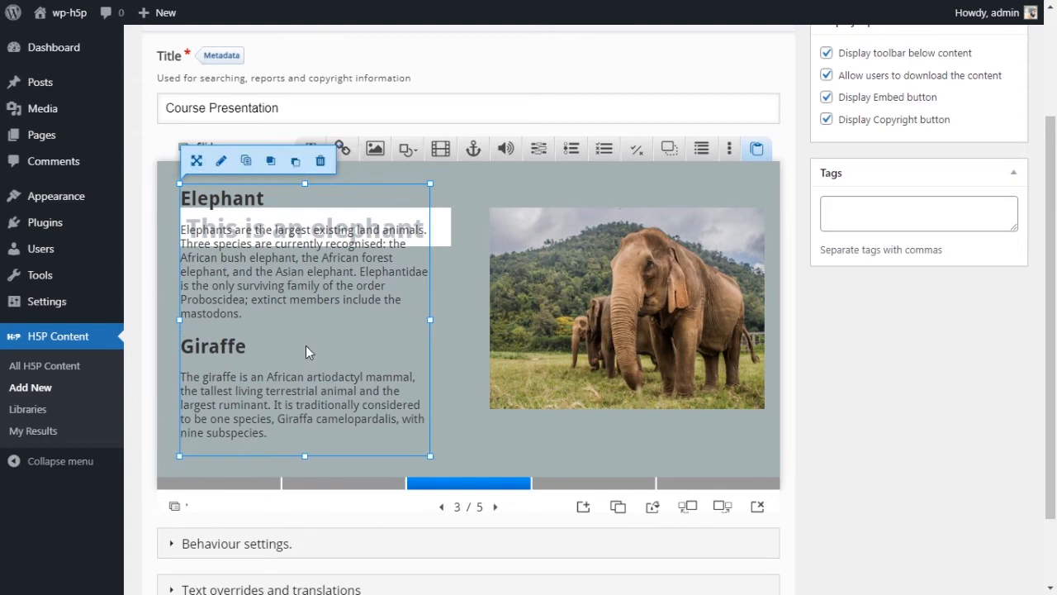
left_click_drag(309, 352, 302, 373)
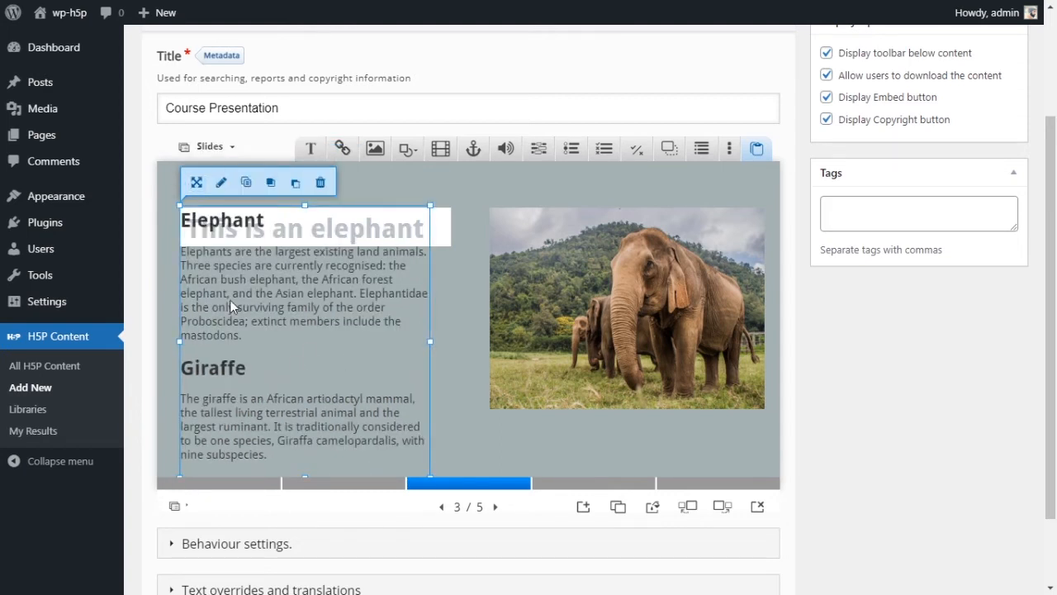
left_click_drag(332, 373, 340, 346)
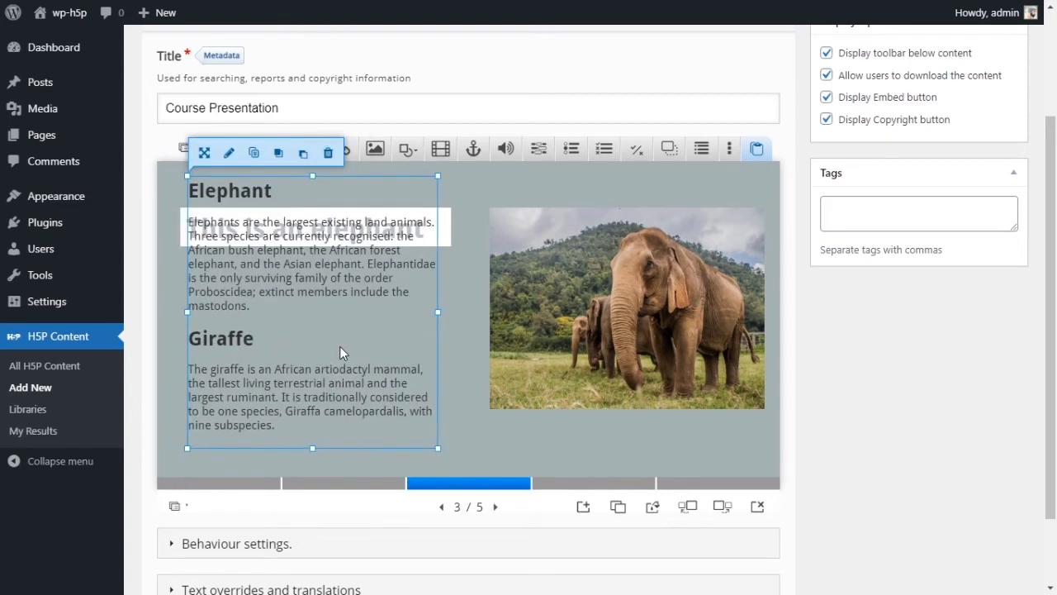
left_click_drag(312, 447, 328, 374)
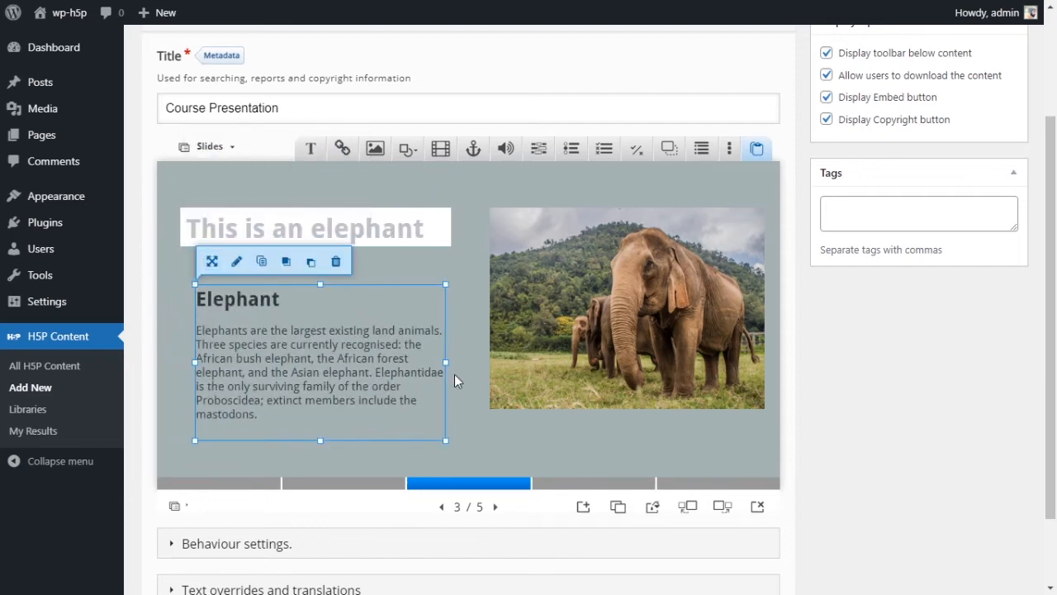
left_click(458, 376)
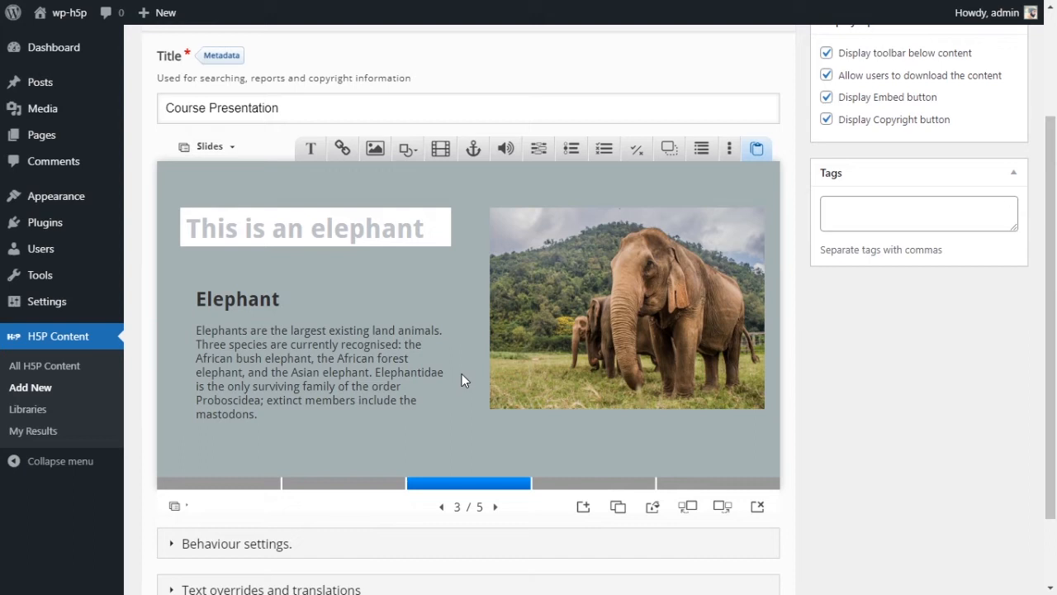
Add a Continuous Text element to slide 4 below the giraffe title, at position 450, 130 beside the picture.
left_click(599, 484)
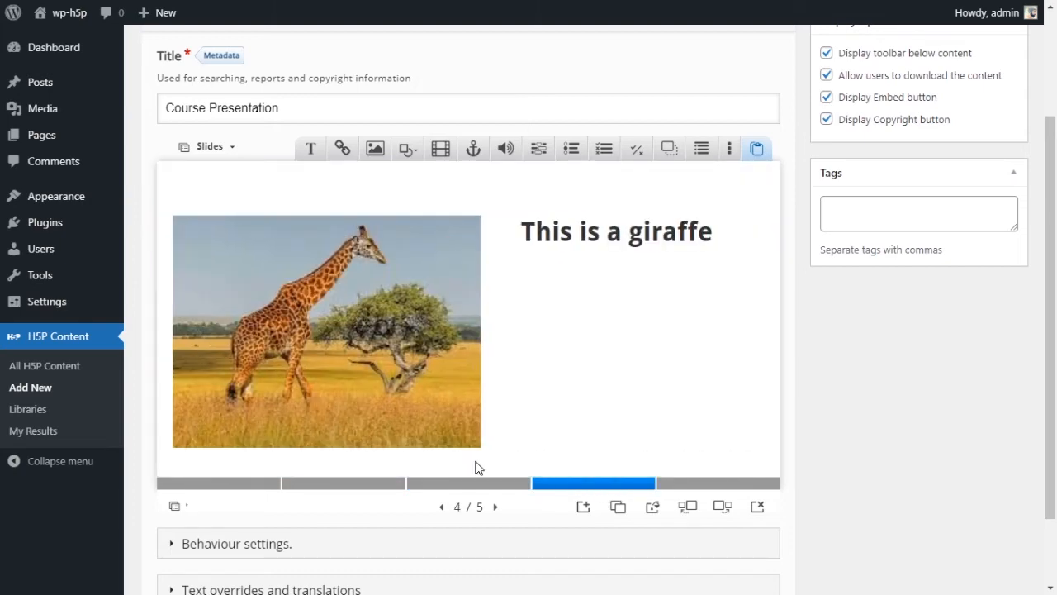
left_click(732, 148)
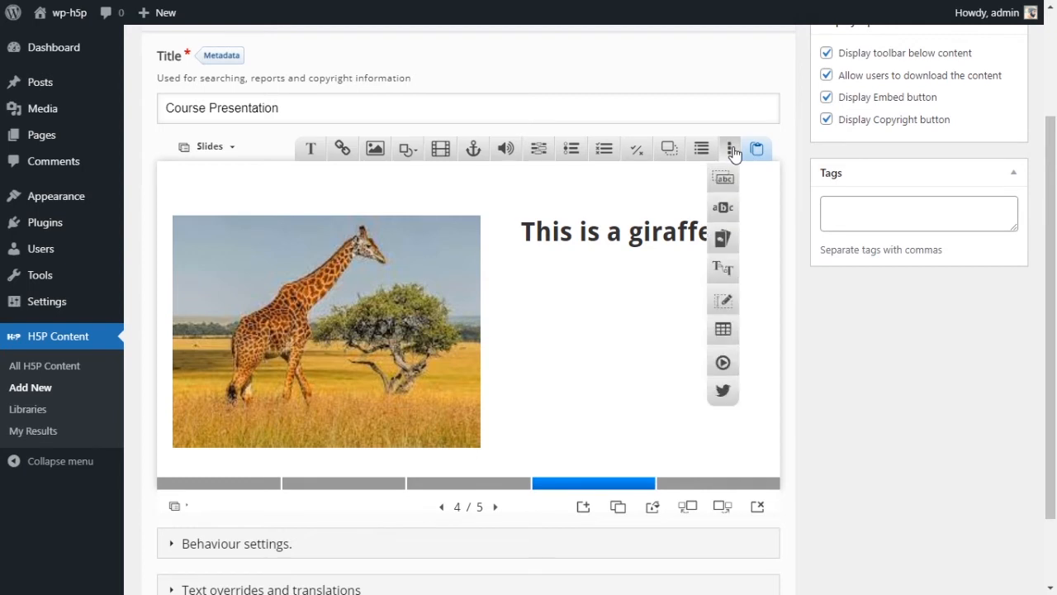
left_click(727, 301)
left_click_drag(506, 322, 661, 329)
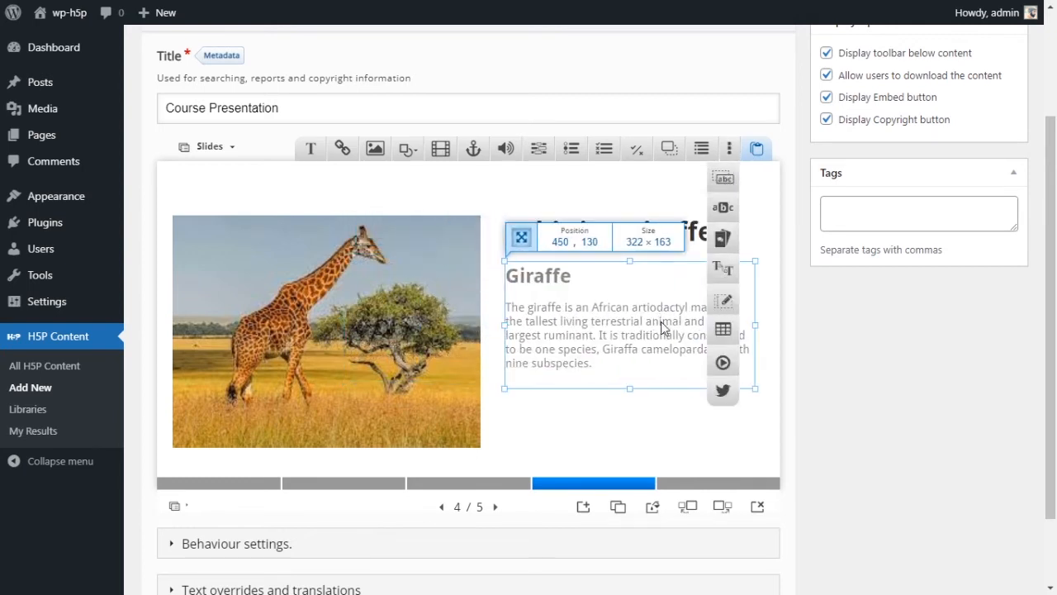
Shorten the Elephant text box on slide 3 to cut its paragraph and check how the text flows onto slide 4.
left_click(450, 483)
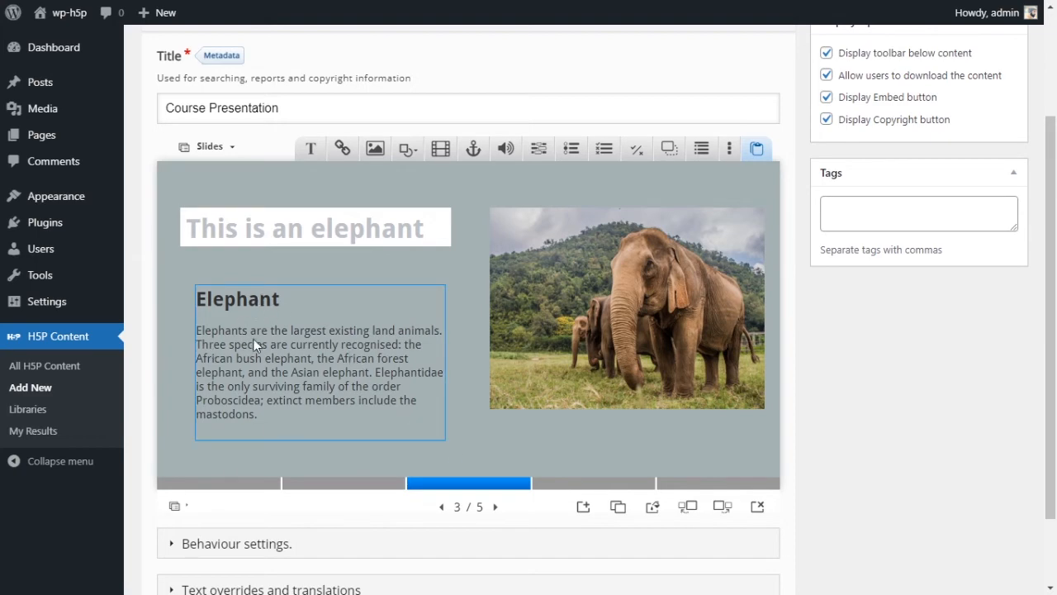
left_click(568, 484)
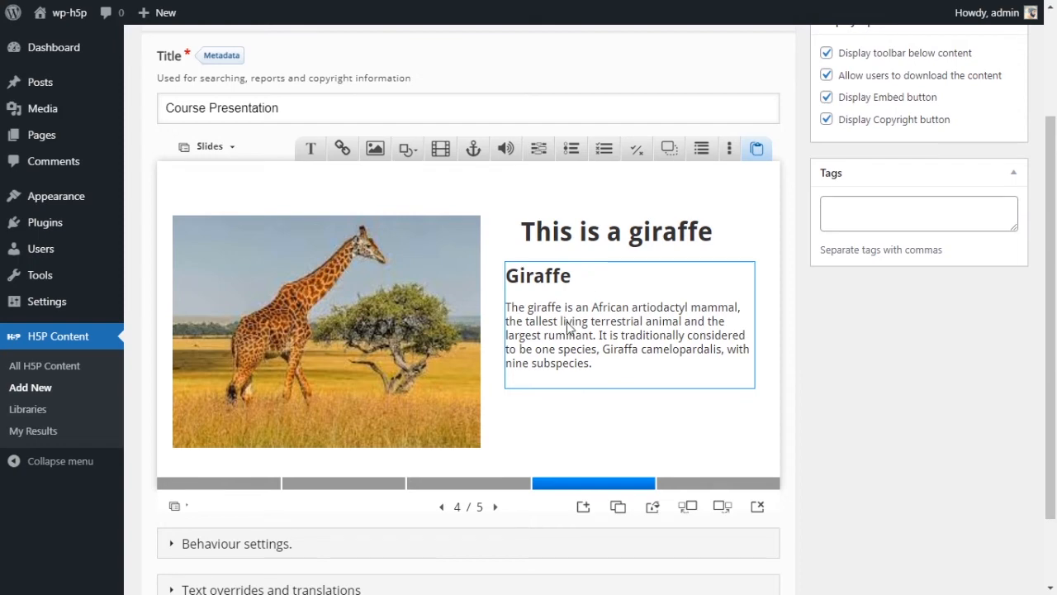
left_click(466, 486)
left_click(284, 430)
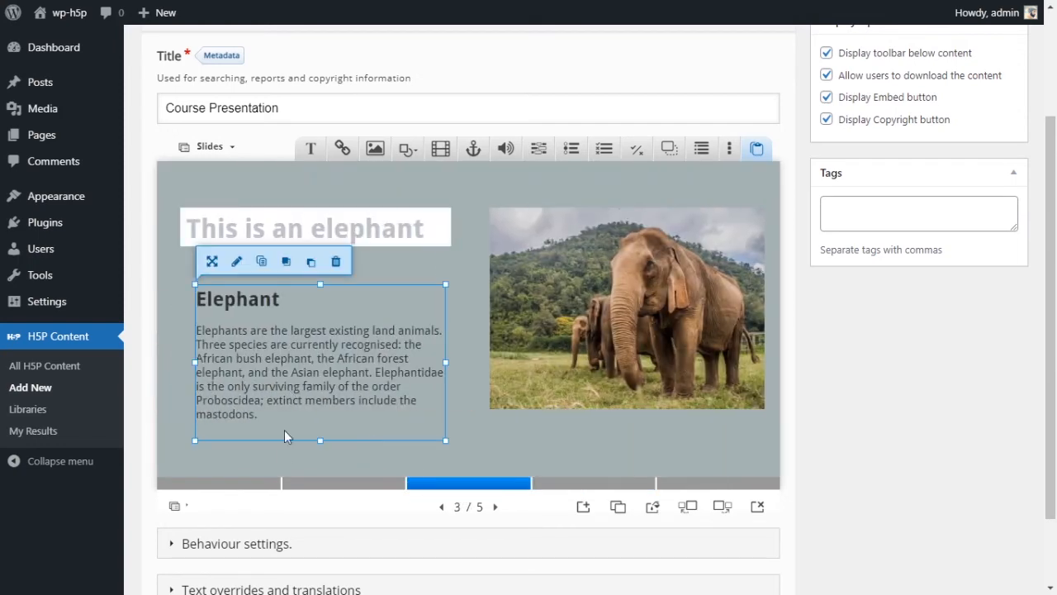
left_click_drag(324, 440, 327, 369)
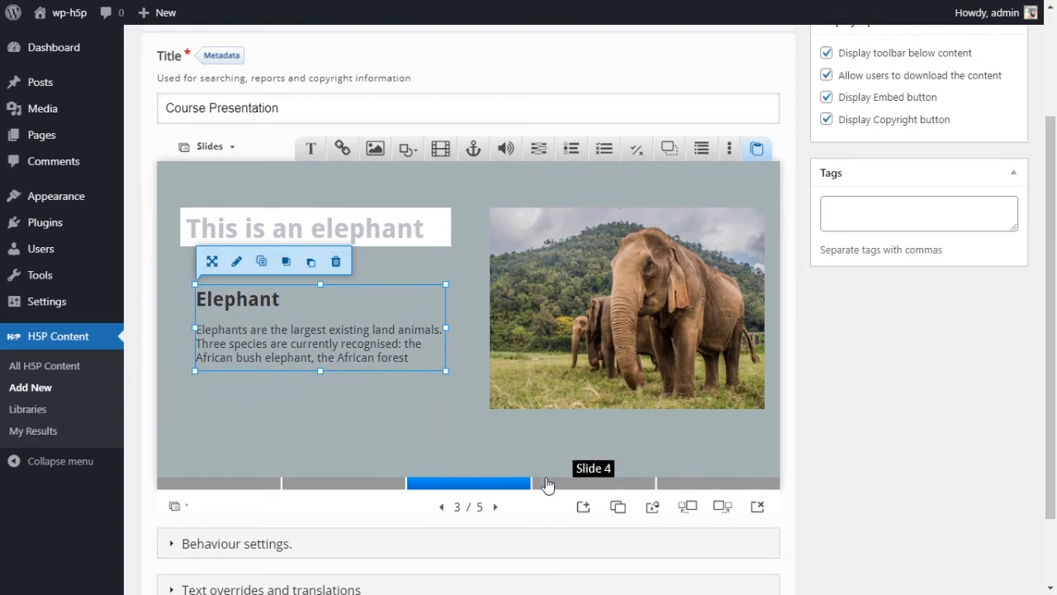
left_click(581, 486)
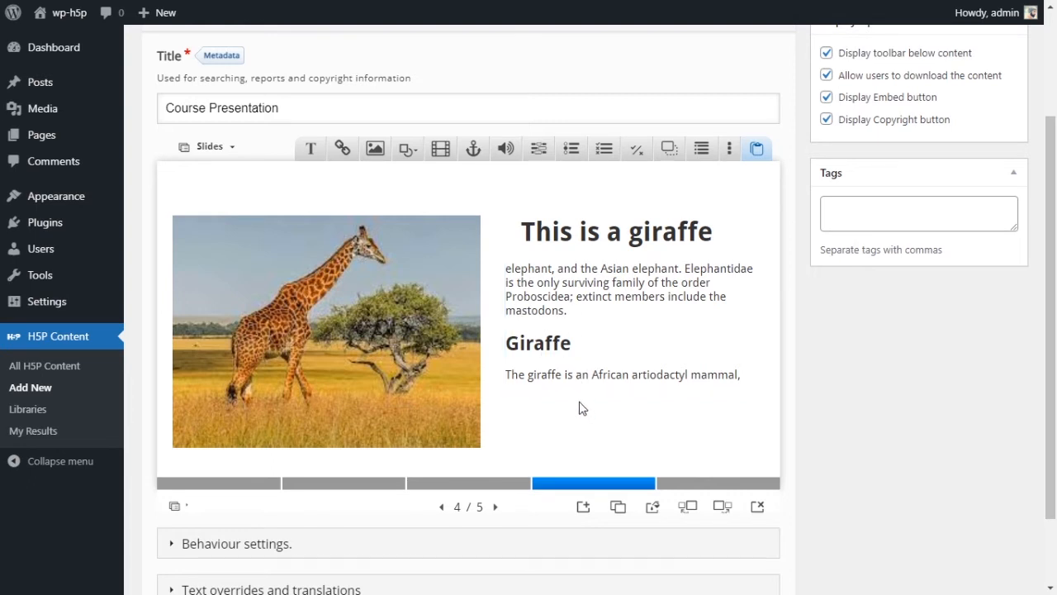
Stretch the text box on slide 3 downward until it holds the complete Elephant section again.
left_click(472, 482)
left_click(327, 359)
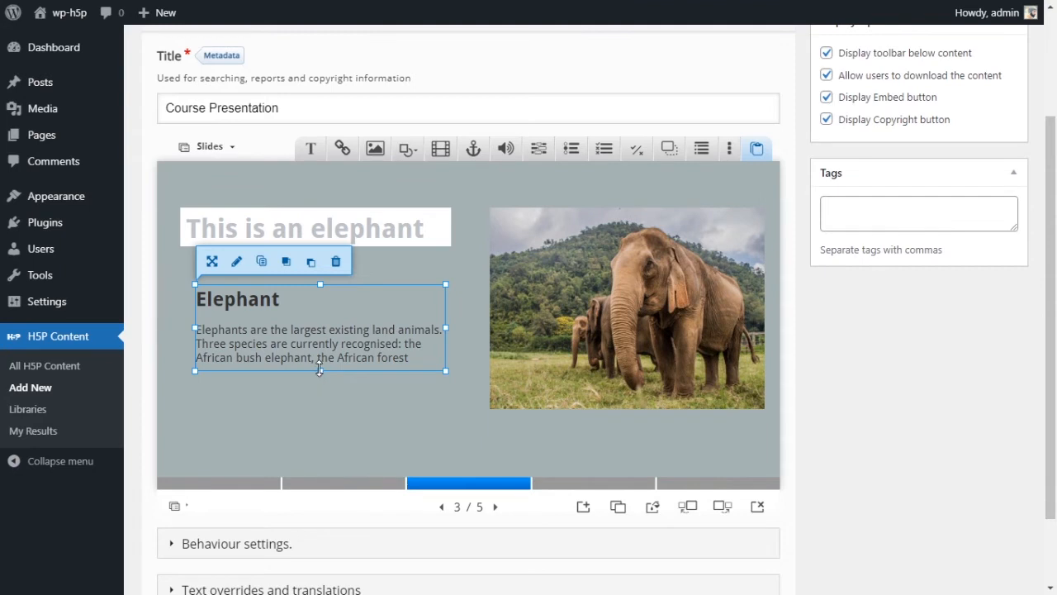
left_click_drag(321, 370, 324, 440)
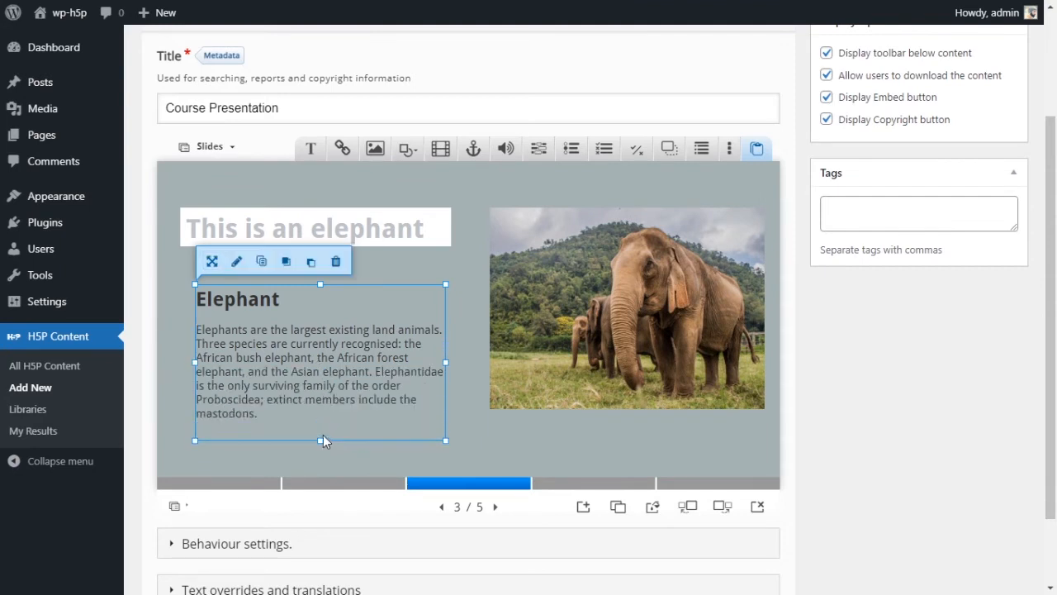
left_click(179, 372)
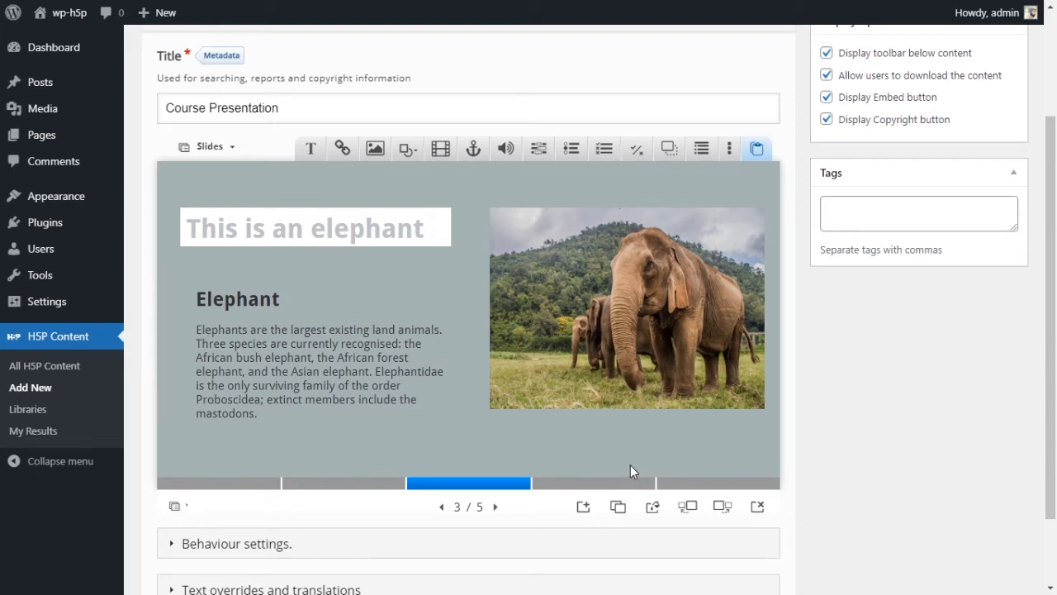
Resize the Giraffe text box on slide 4 to 322 × 160 and move it down to position 450, 160.
left_click(587, 487)
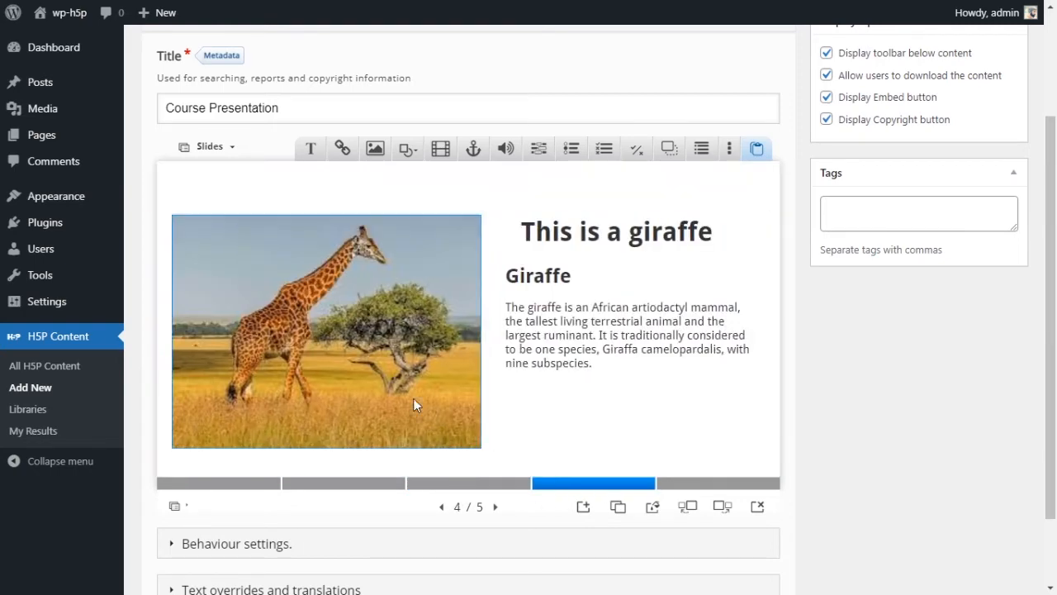
left_click(569, 286)
mouse_move(628, 387)
left_mouse_down()
mouse_move(637, 538)
mouse_move(643, 387)
left_mouse_up()
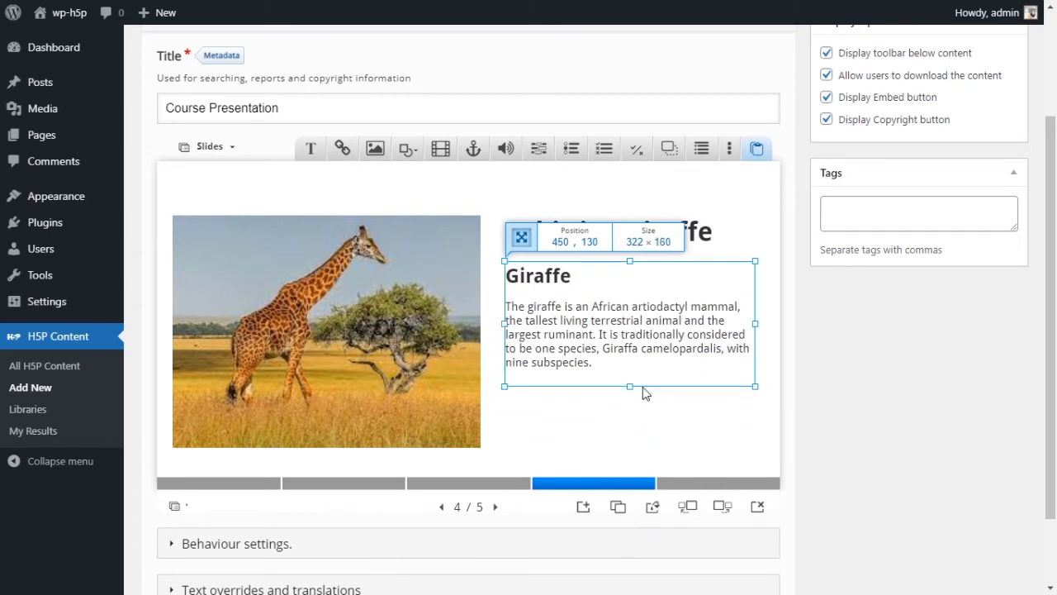
left_click_drag(637, 333, 635, 352)
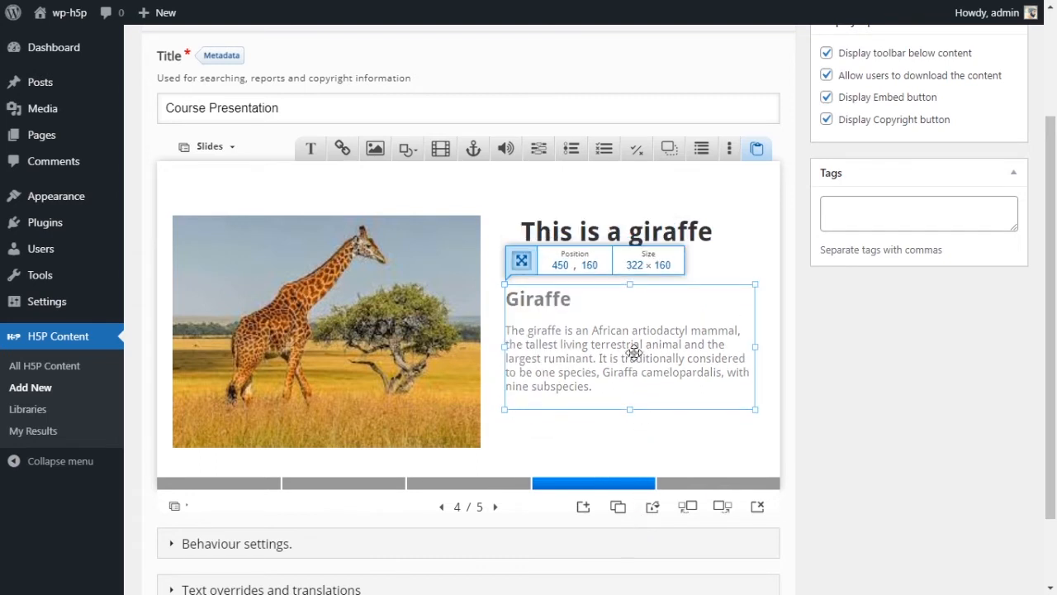
left_click(580, 455)
Add a Continuous Text element to slide 5 below the lion title, beside the video.
left_click(671, 485)
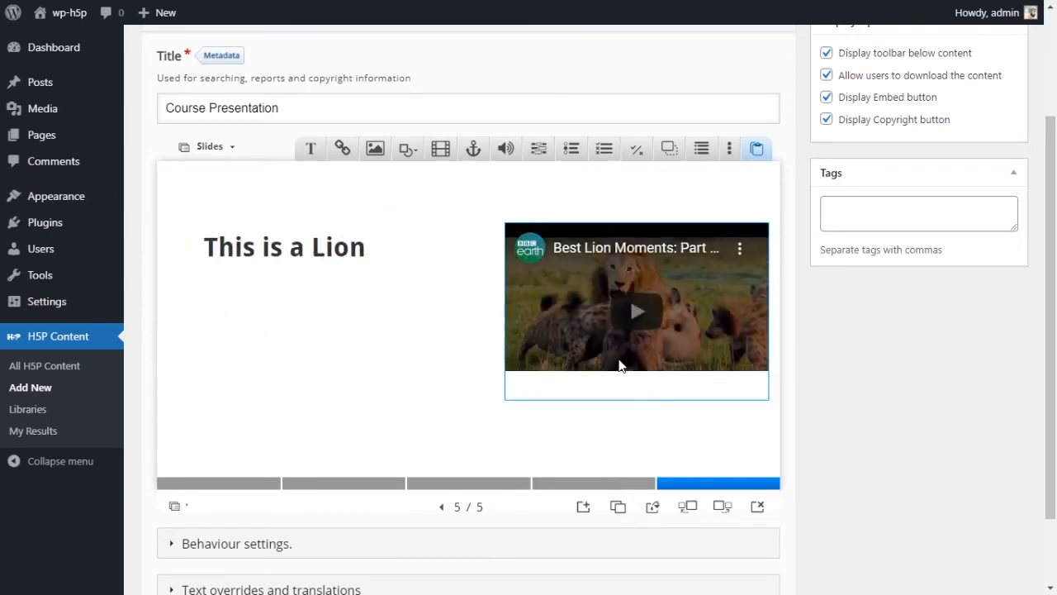
left_click(729, 147)
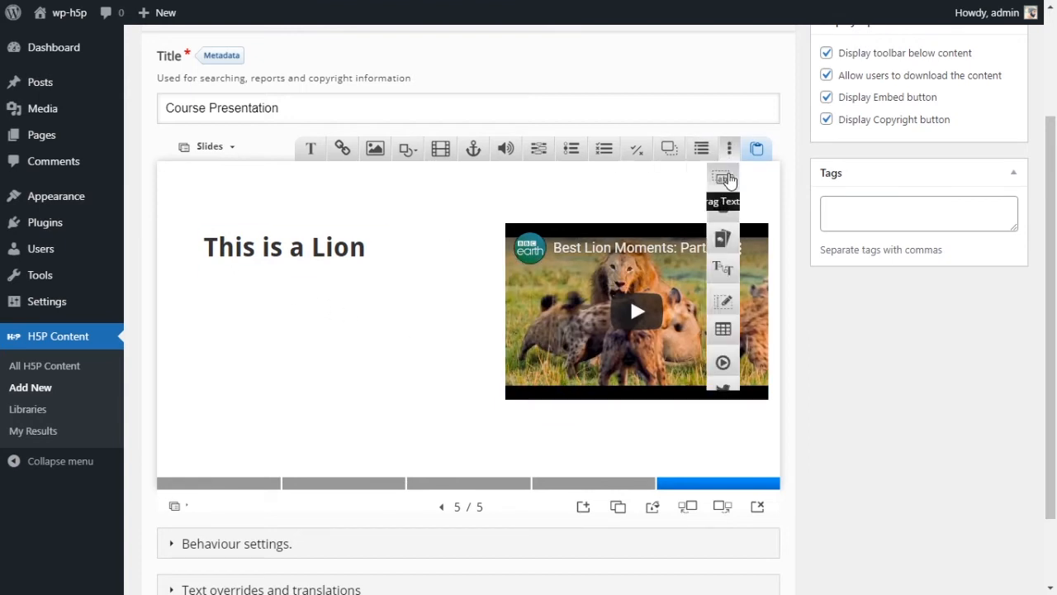
left_click_drag(722, 268, 283, 333)
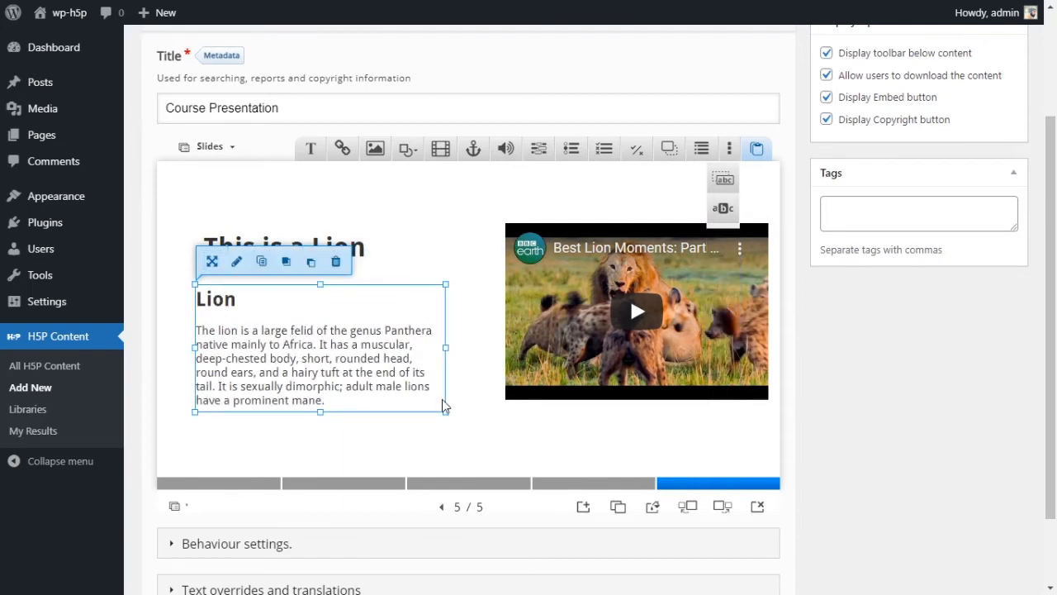
left_click(564, 446)
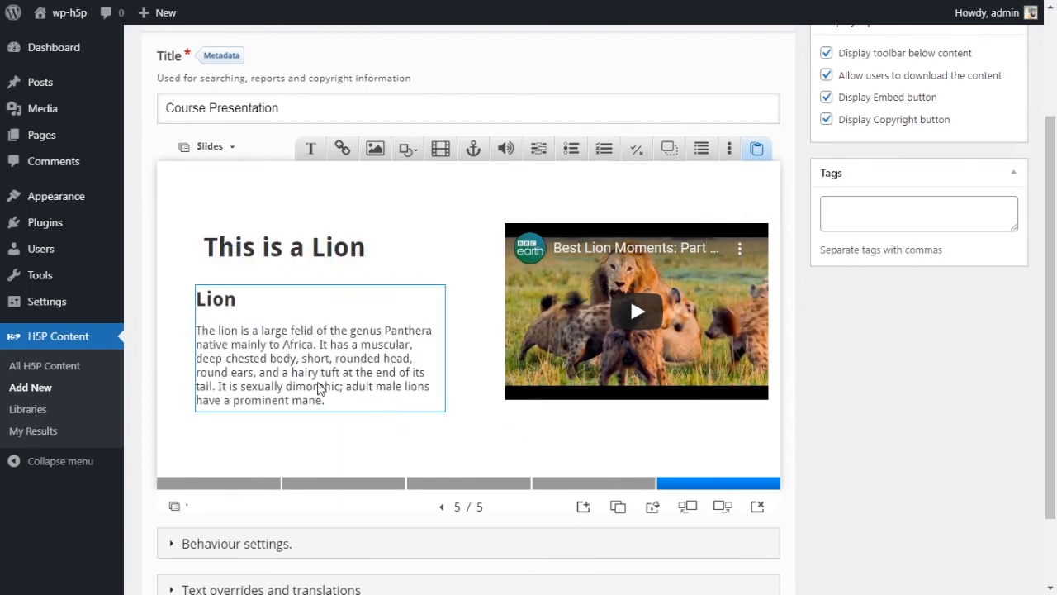
Go back and forth through the slides to compare the text placement on the elephant, giraffe and lion slides.
left_click(552, 486)
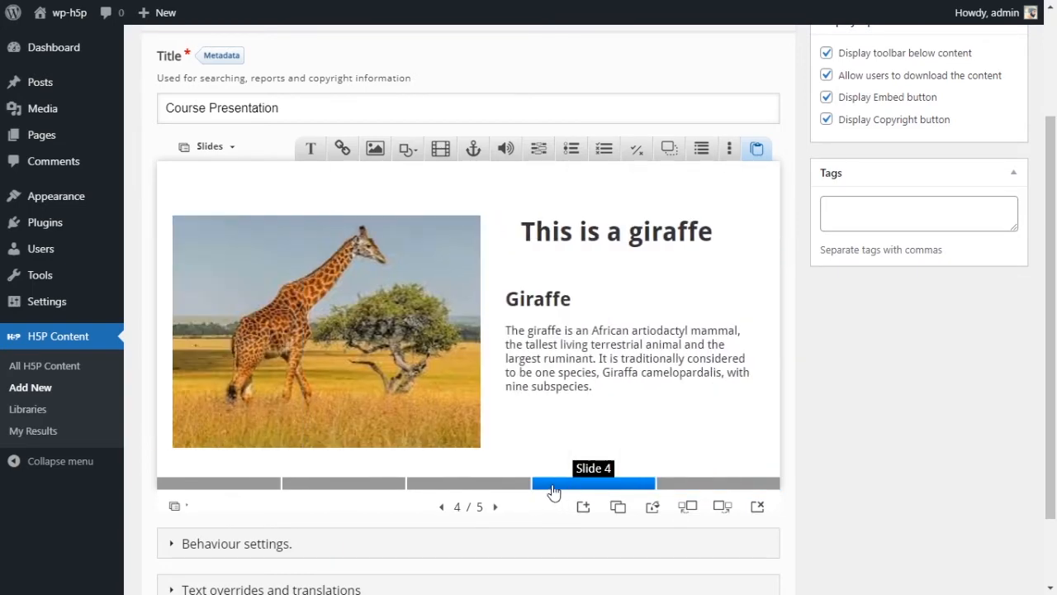
left_click(484, 487)
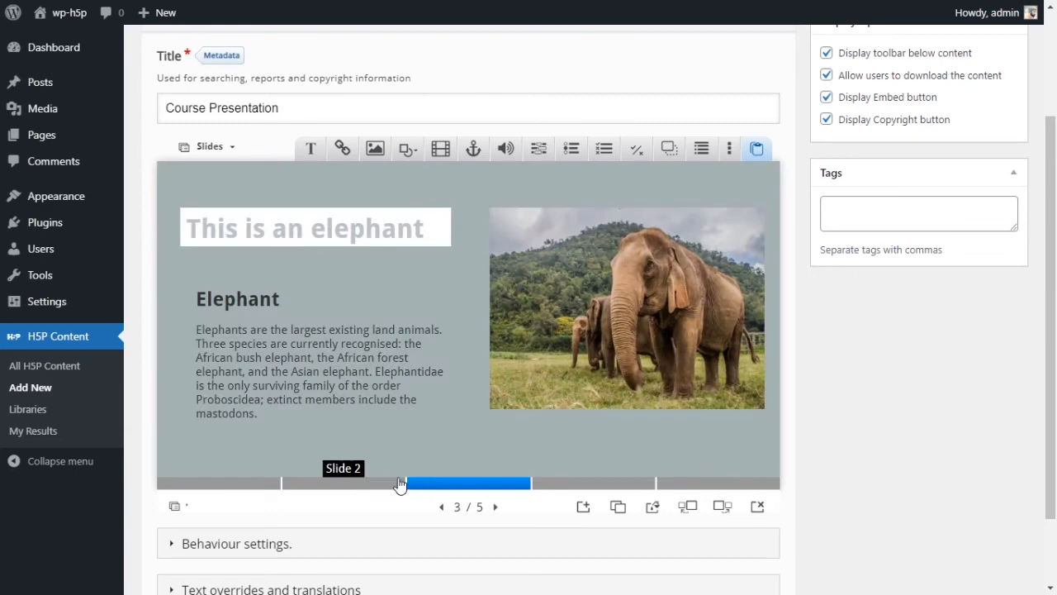
left_click(619, 486)
left_click(680, 487)
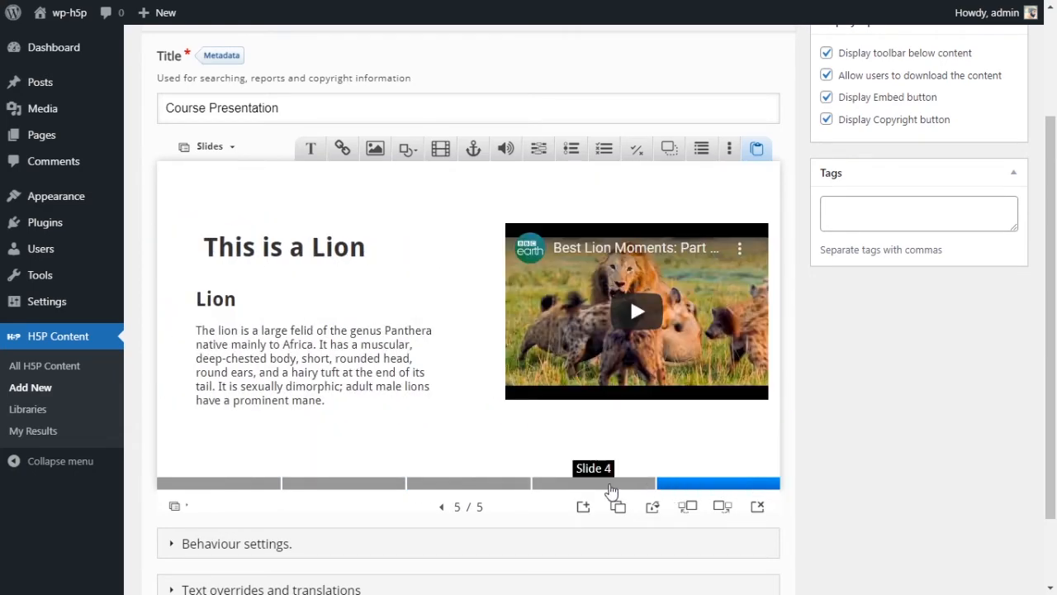
left_click(611, 488)
left_click(450, 487)
left_click(307, 487)
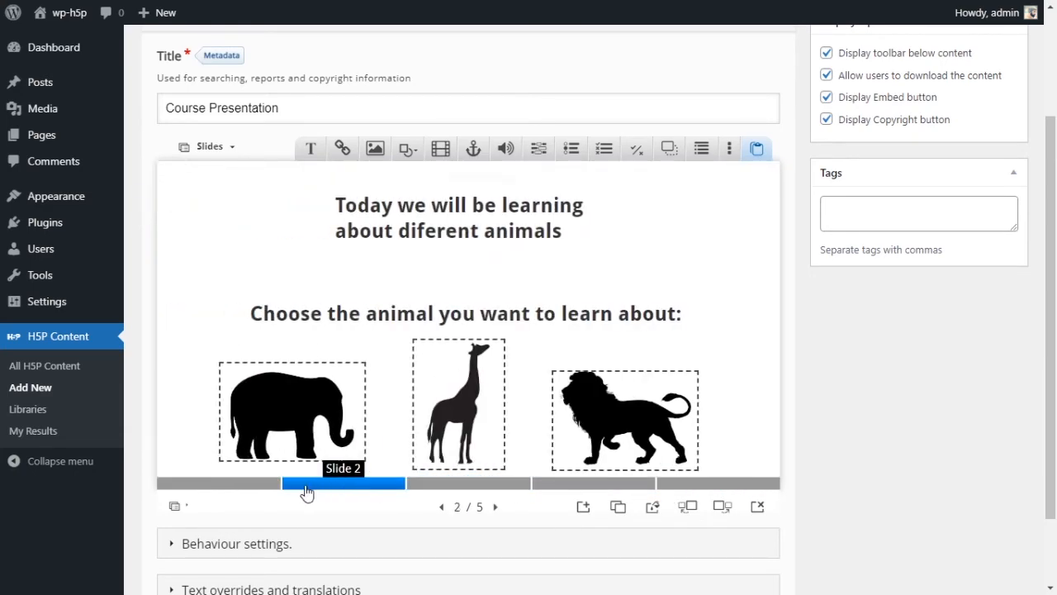
left_click(277, 486)
left_click(361, 487)
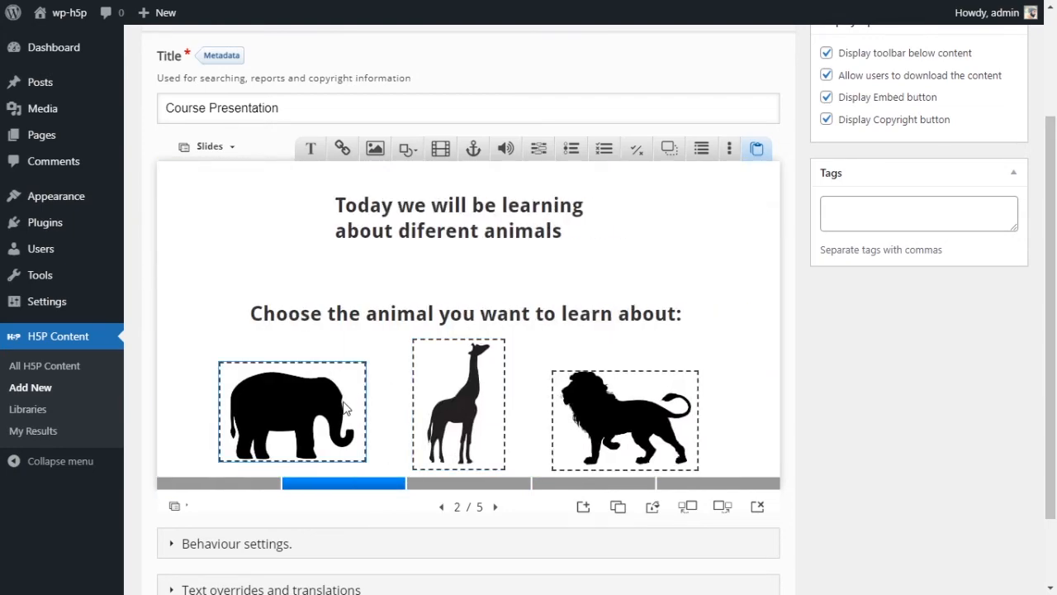
left_click(470, 485)
left_click(569, 487)
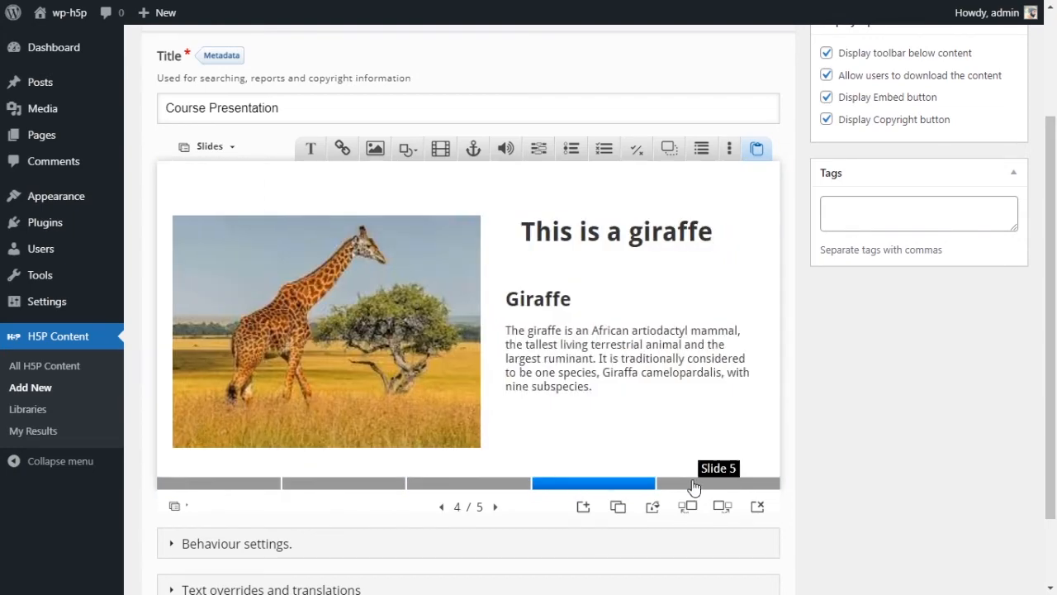
Shift the Lion text box on slide 5 and the Giraffe text box on slide 4 right to align with their titles.
left_click(693, 487)
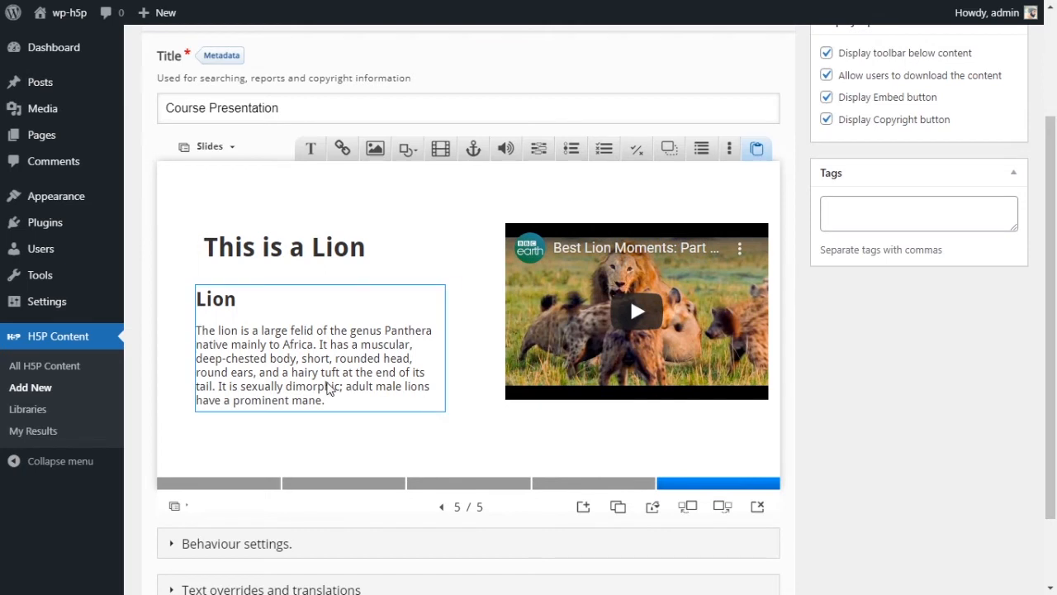
left_click_drag(329, 388, 337, 387)
left_click(572, 487)
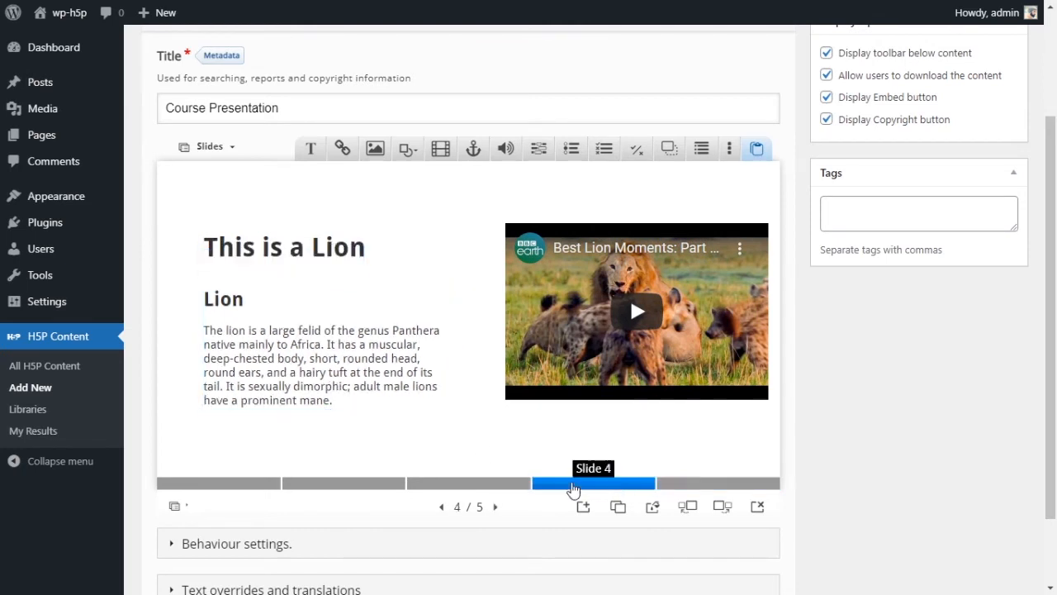
mouse_move(601, 351)
left_mouse_down()
mouse_move(617, 347)
mouse_move(618, 356)
left_mouse_up()
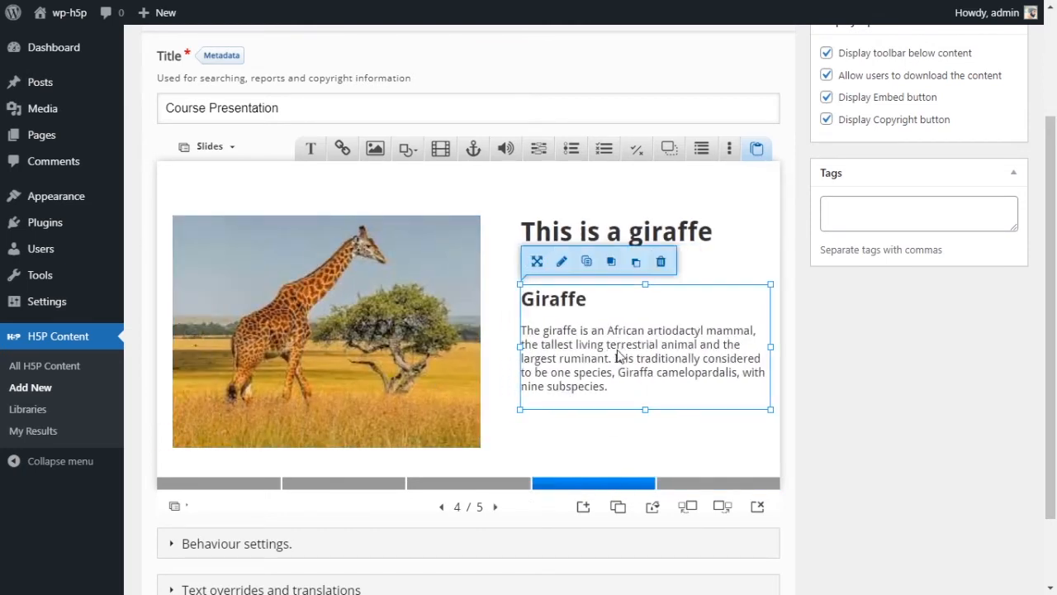
Move the Elephant text box on slide 3 slightly up and left to align with the title box's left edge.
left_click(444, 484)
left_click(322, 367)
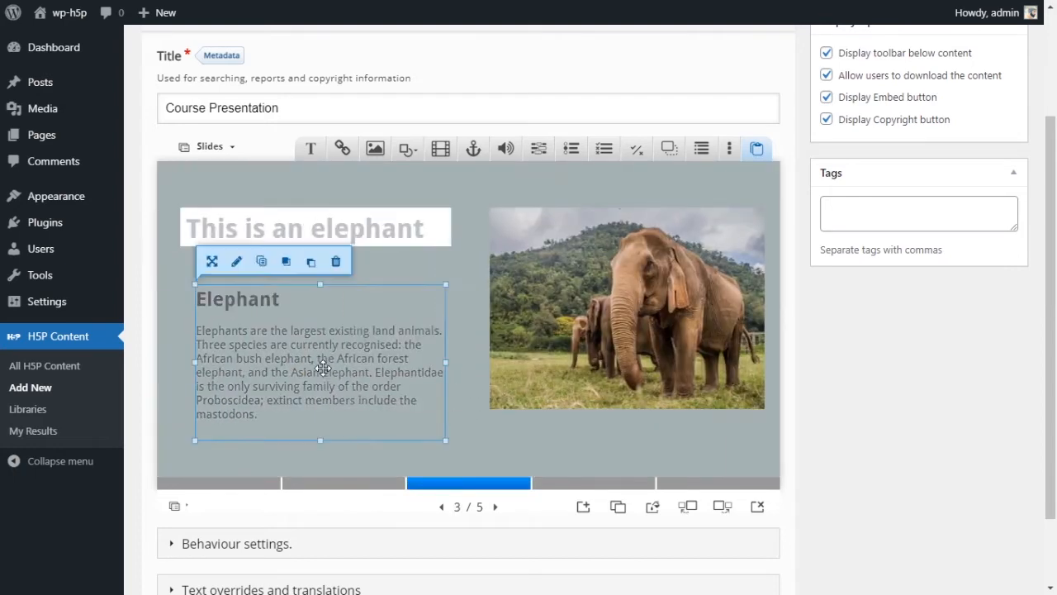
left_click_drag(322, 368, 306, 360)
left_click(465, 373)
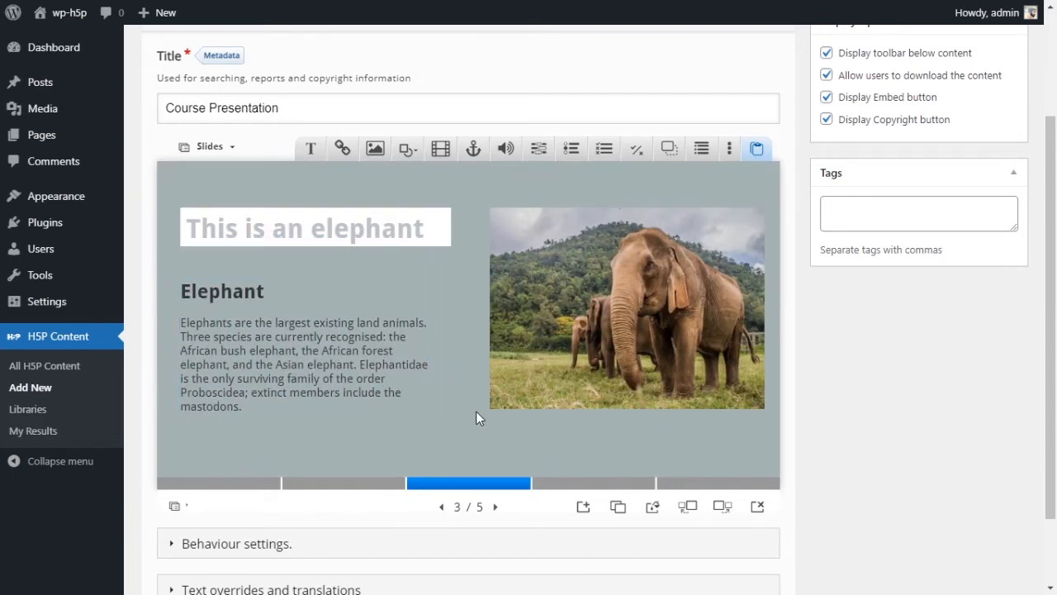
Review the layout of all the slides, from the opening slide through to the lion slide.
left_click(568, 484)
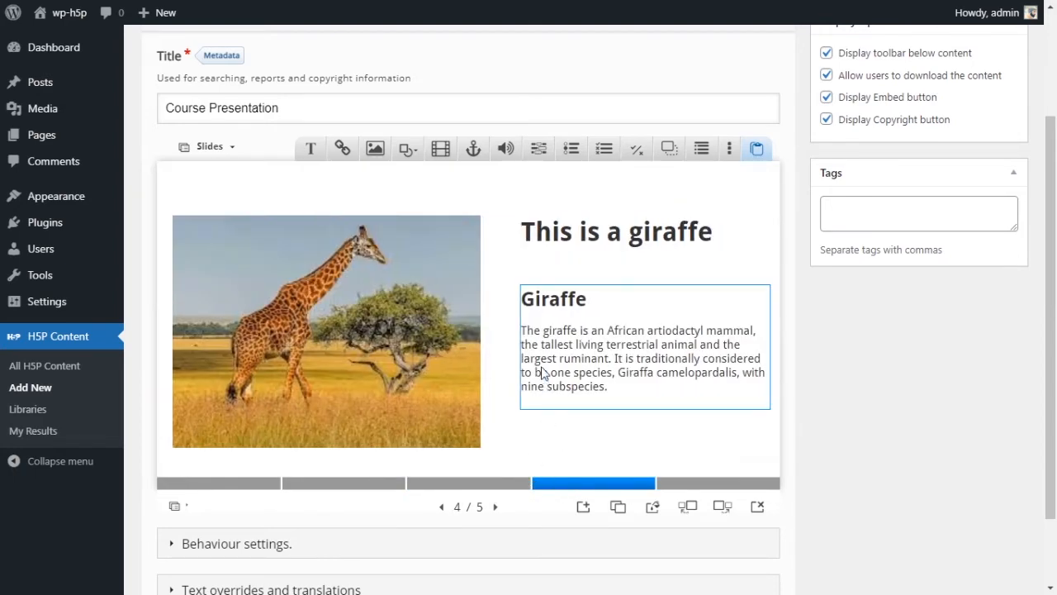
left_click(219, 484)
left_click(342, 484)
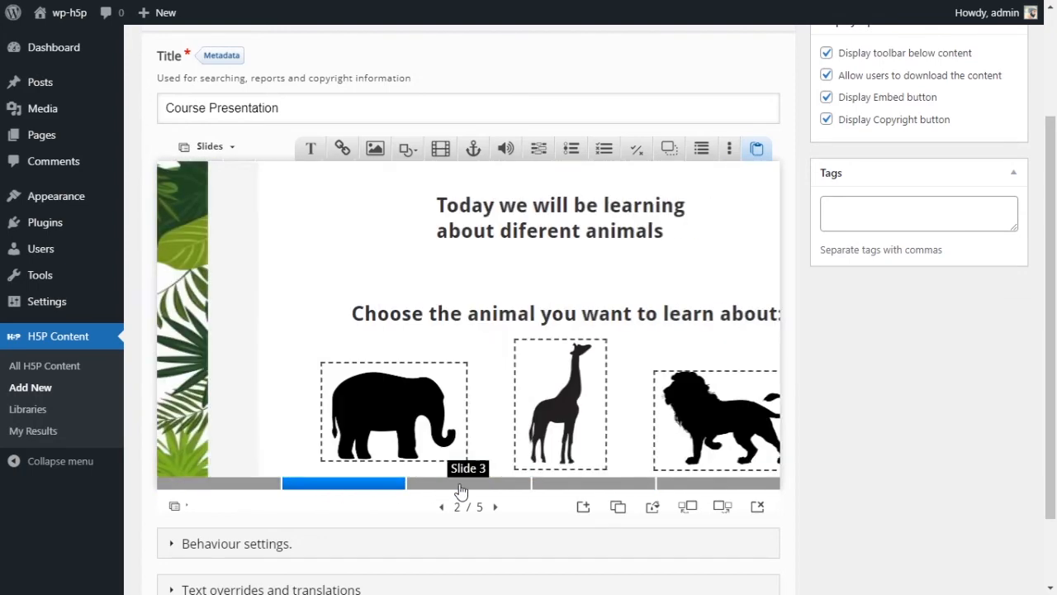
left_click(461, 486)
left_click(581, 486)
left_click(687, 486)
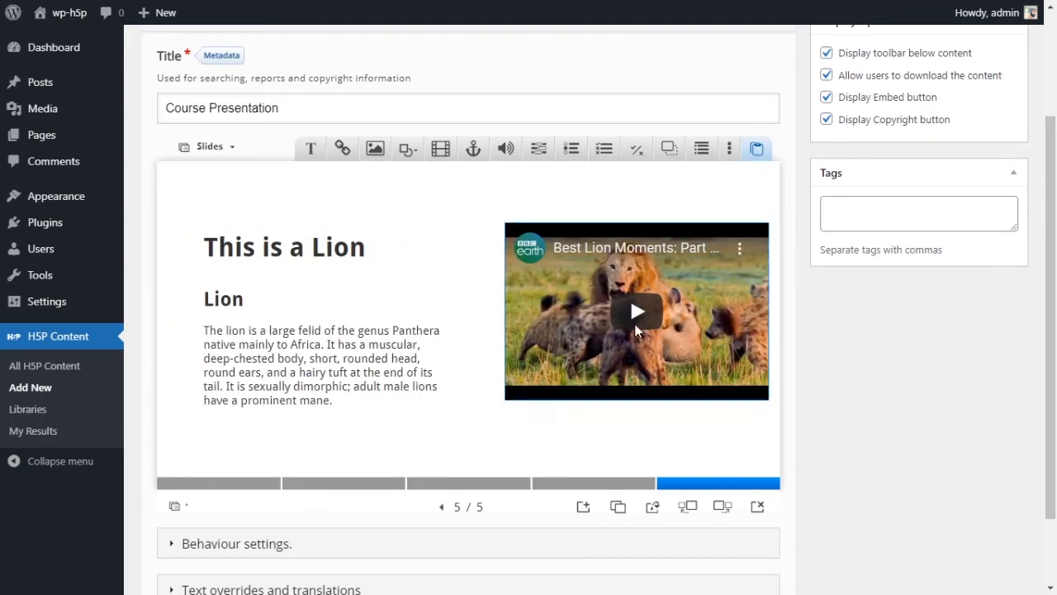
Add a new blank slide after the lion slide.
left_click(730, 148)
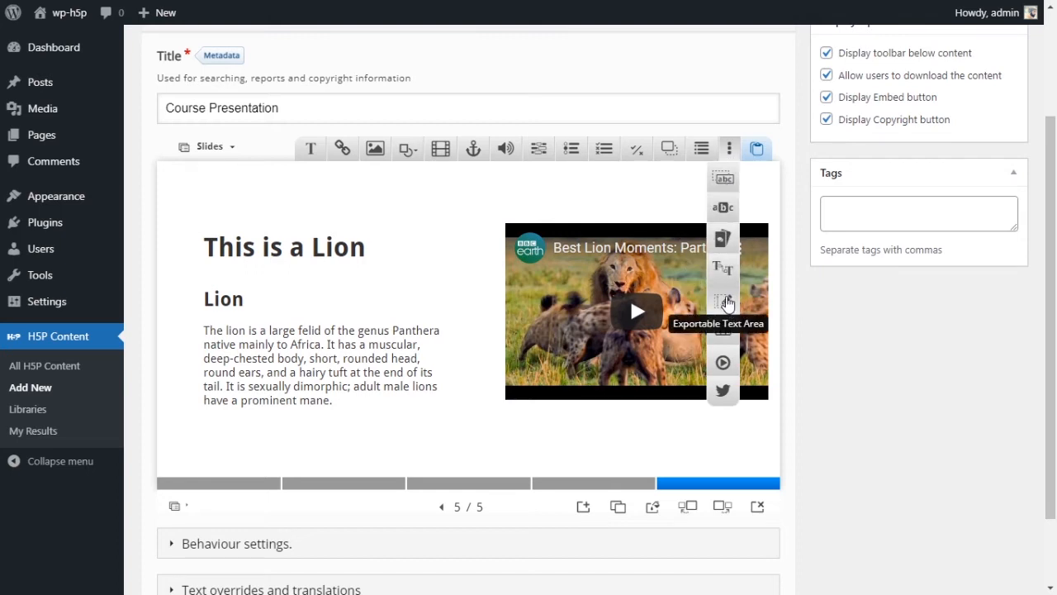
left_click(542, 513)
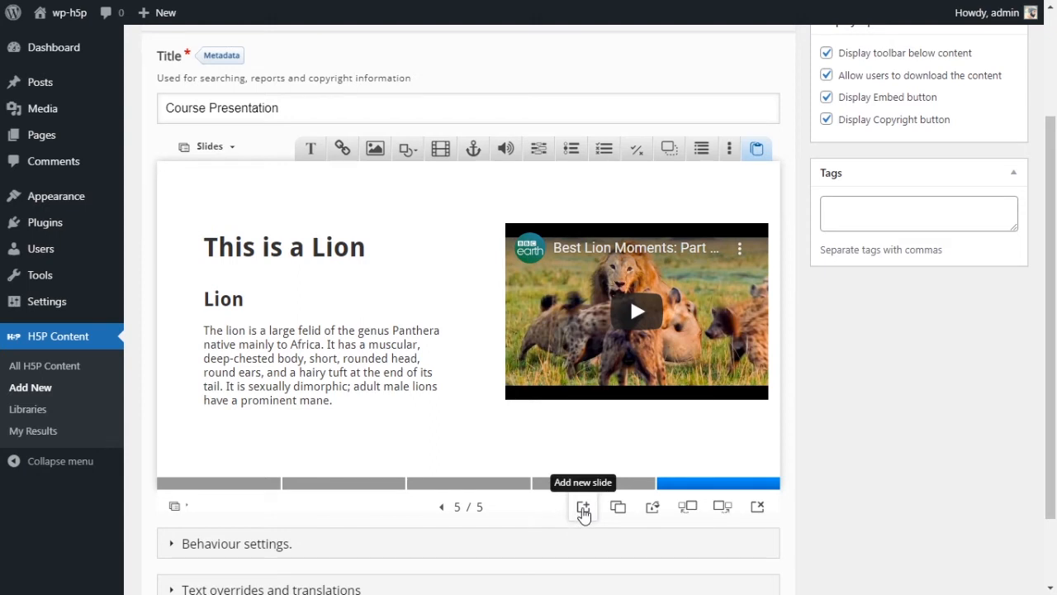
left_click(583, 508)
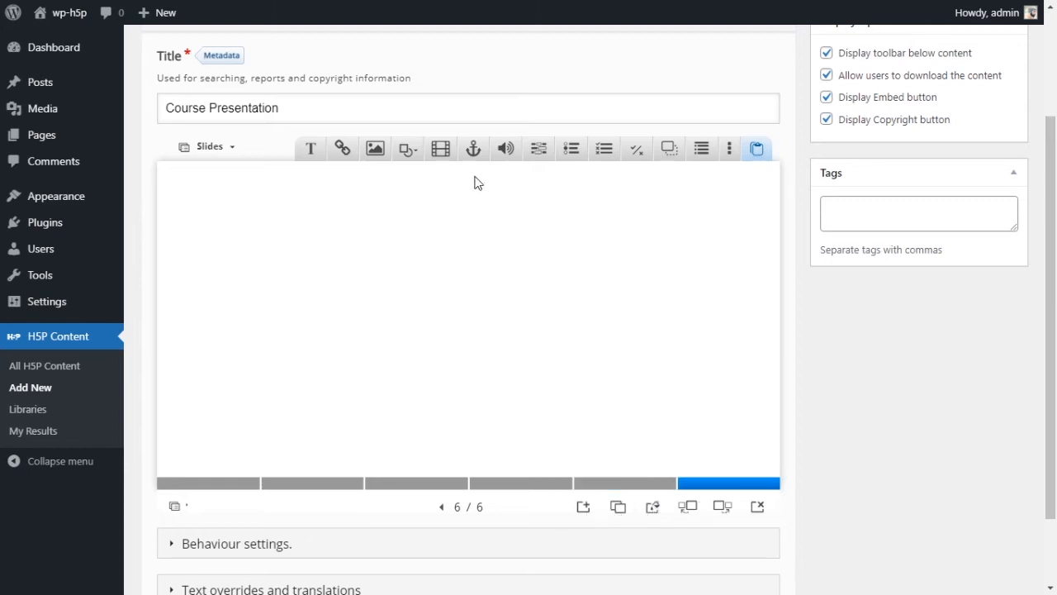
Add an Exportable Text Area to the blank slide with the label "What did you learn about animals in this presentation?".
left_click(730, 148)
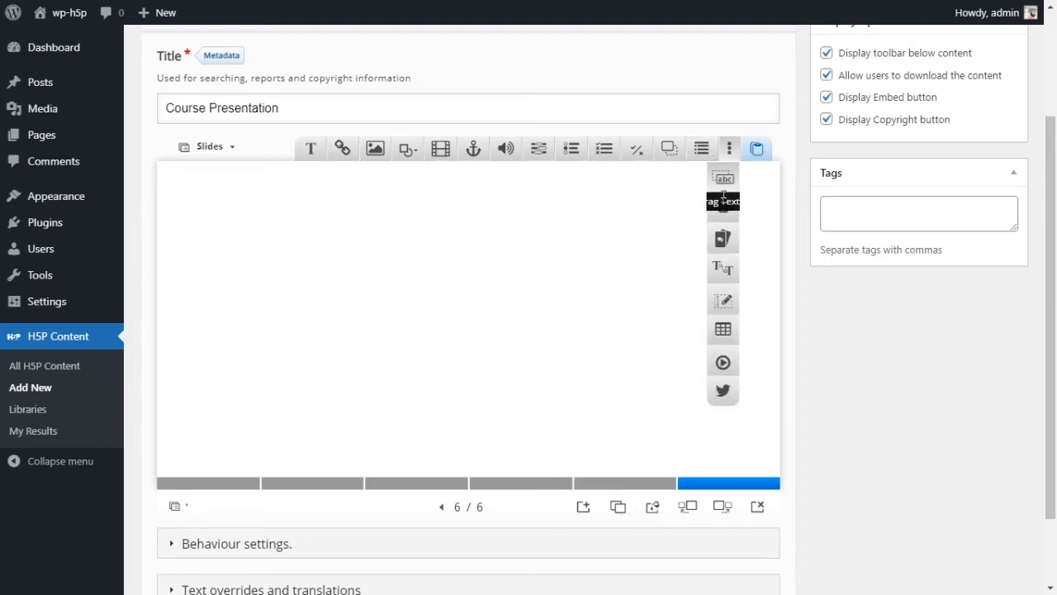
left_click(723, 303)
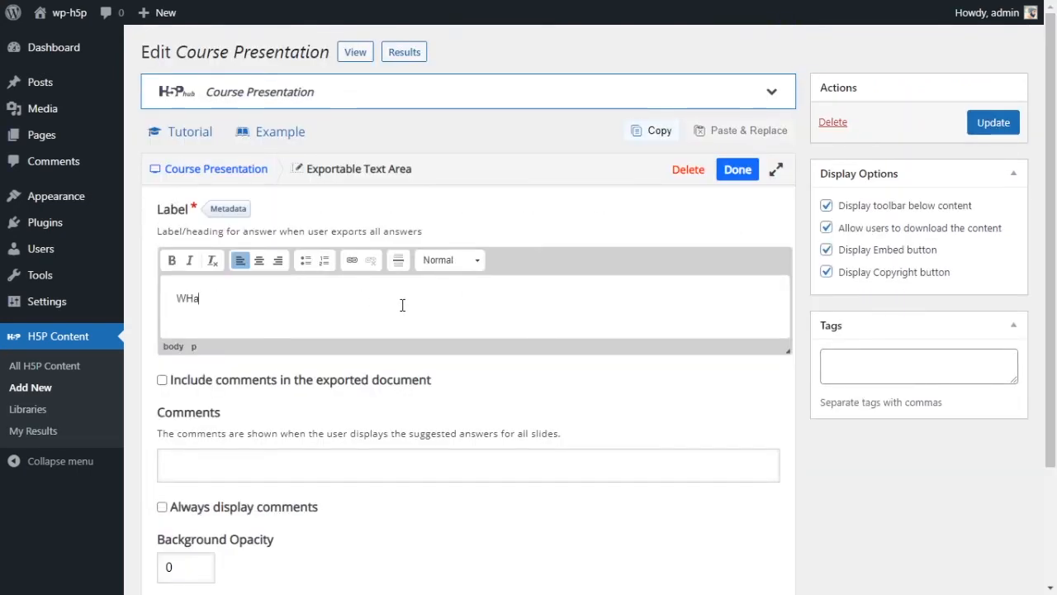
key("BackSpace")
key("BackSpace")
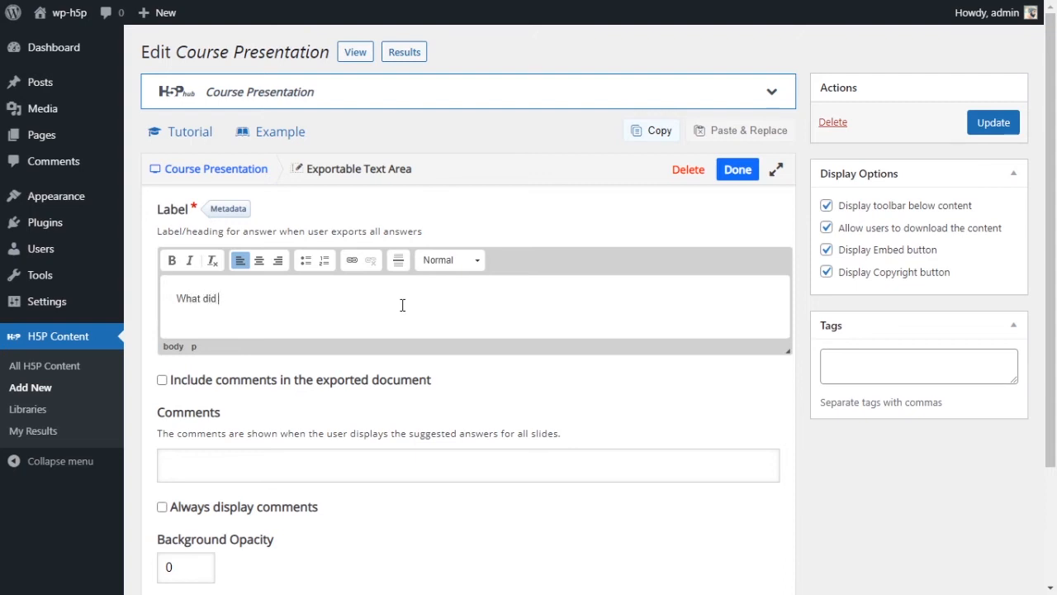
type("learn a")
key("BackSpace")
key("BackSpace")
key("BackSpace")
key("BackSpace")
key("BackSpace")
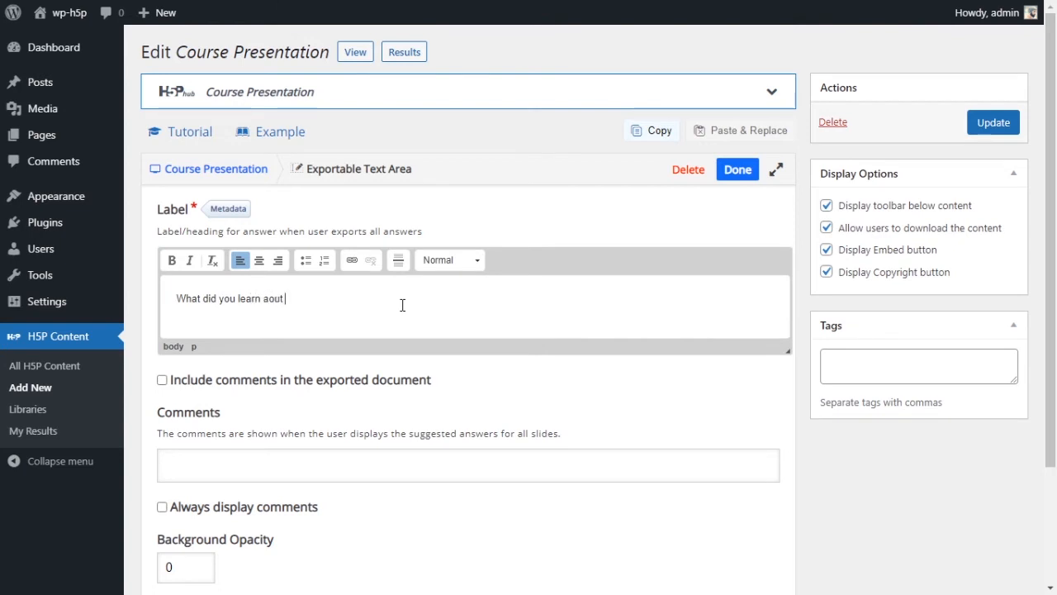
type("rn aout thi")
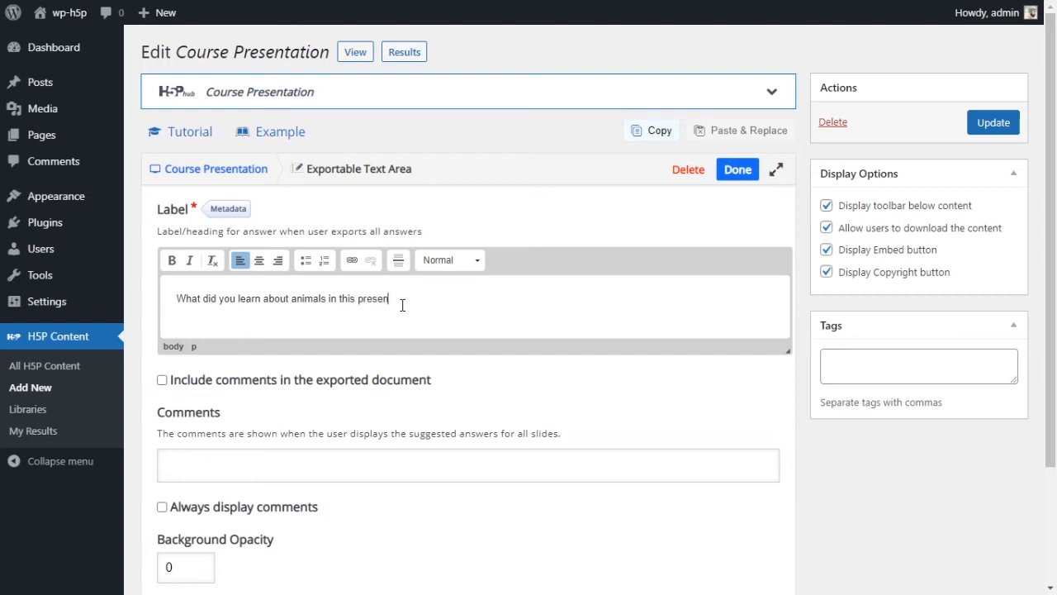
type("at")
scroll(422, 364, "down", 2)
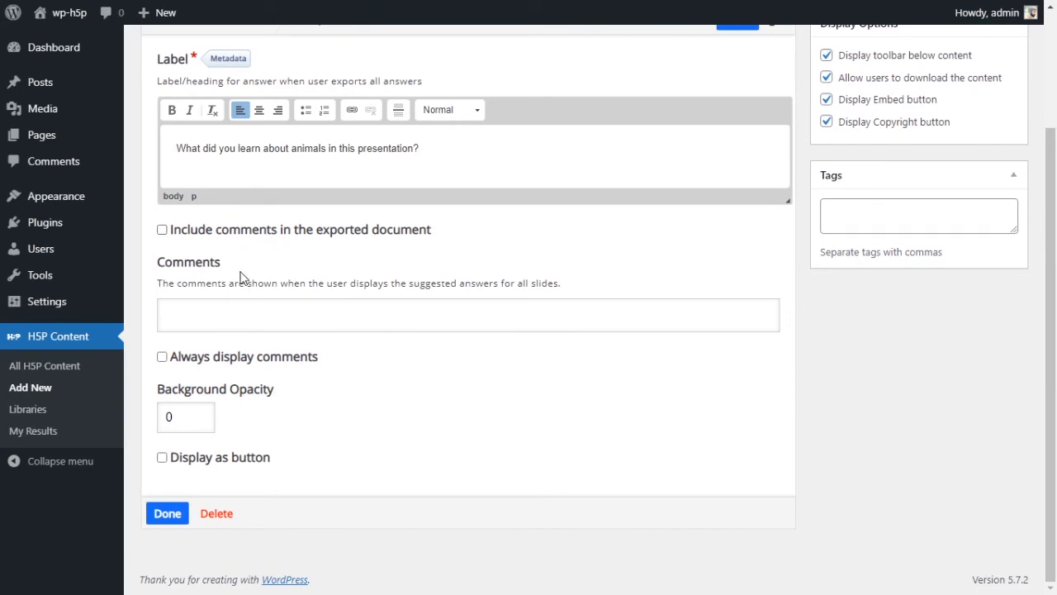
left_click(167, 514)
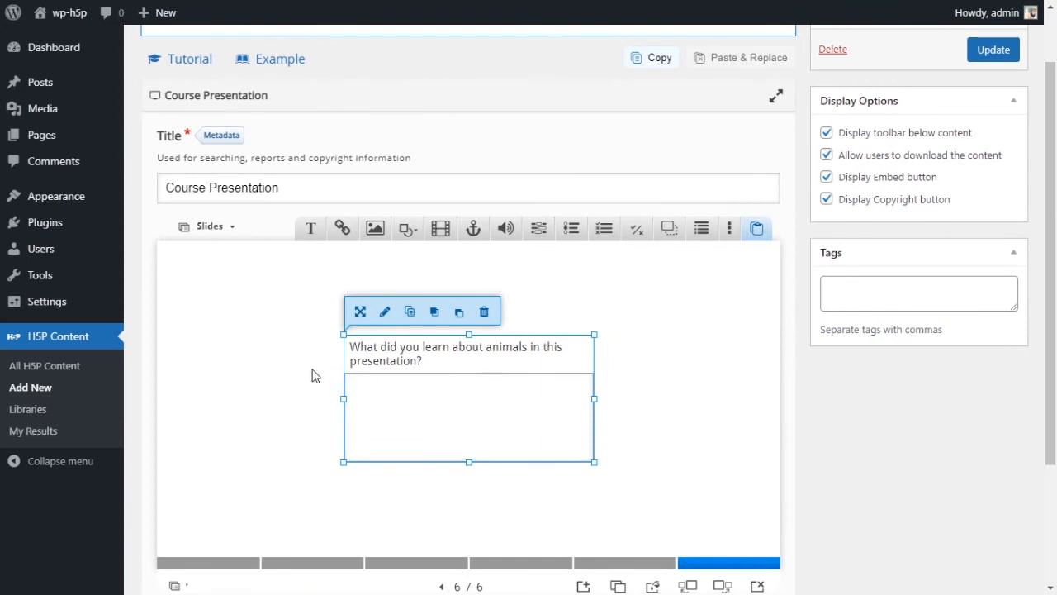
Set the colourful abstract painting as the image background for slide 6 only.
scroll(701, 430, "down", 2)
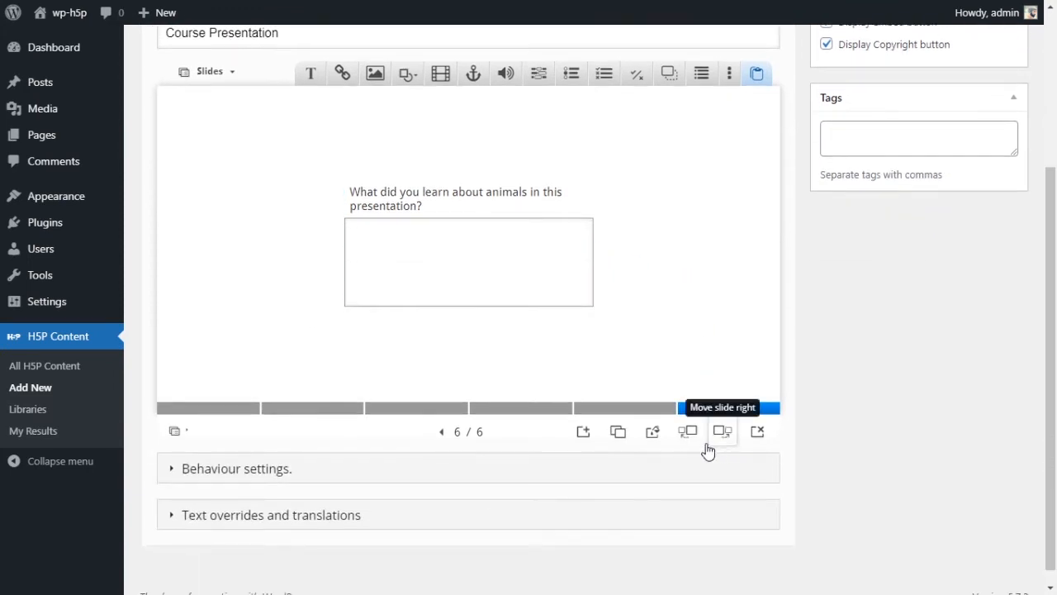
left_click(651, 436)
left_click(732, 132)
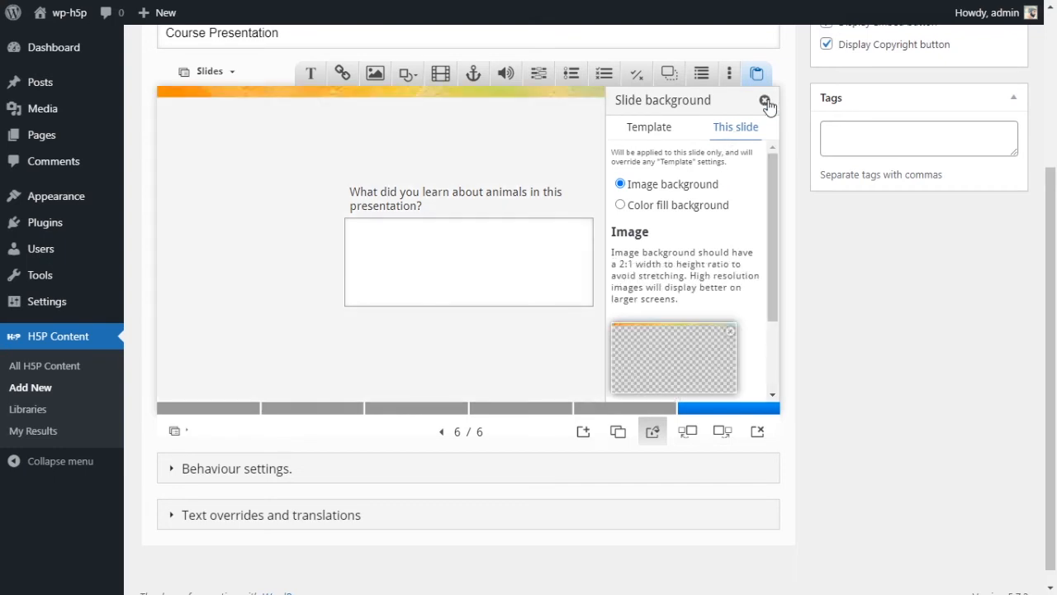
left_click(765, 100)
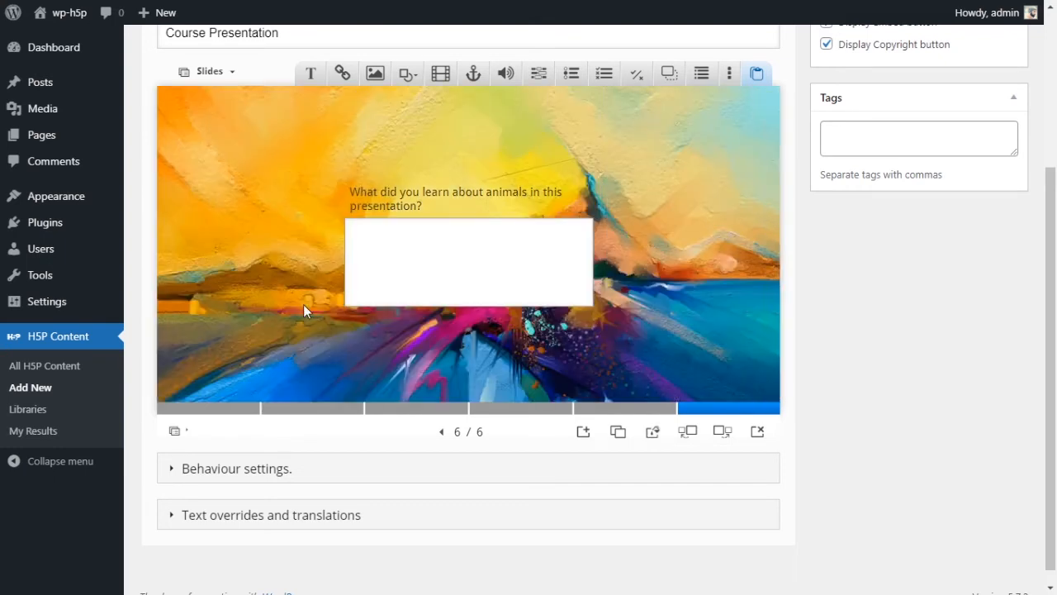
Format the exportable text area's label question as bold Heading 2 text.
left_click(402, 214)
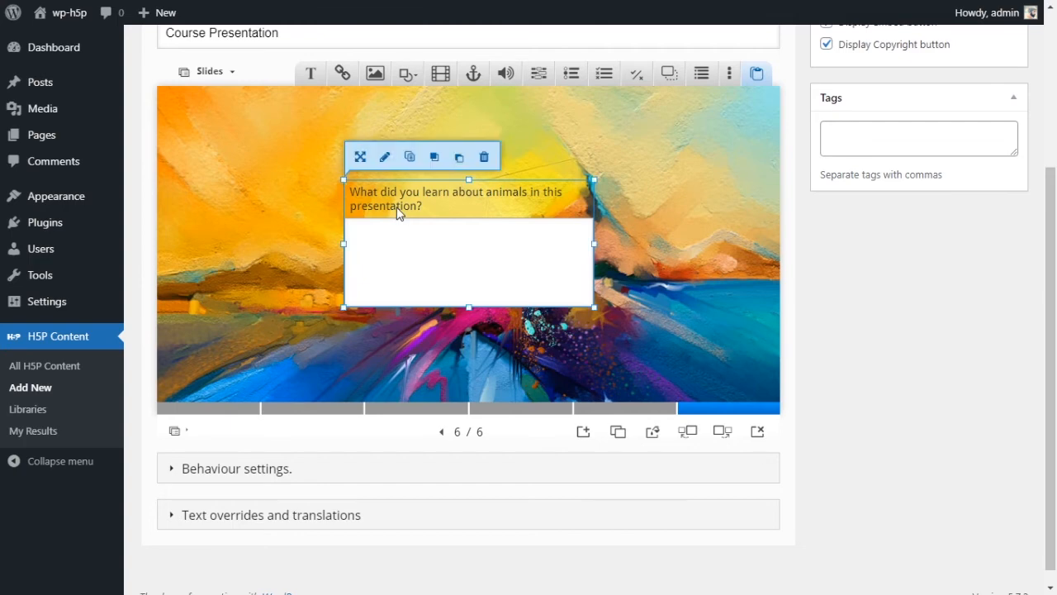
left_click(388, 166)
triple_click(304, 151)
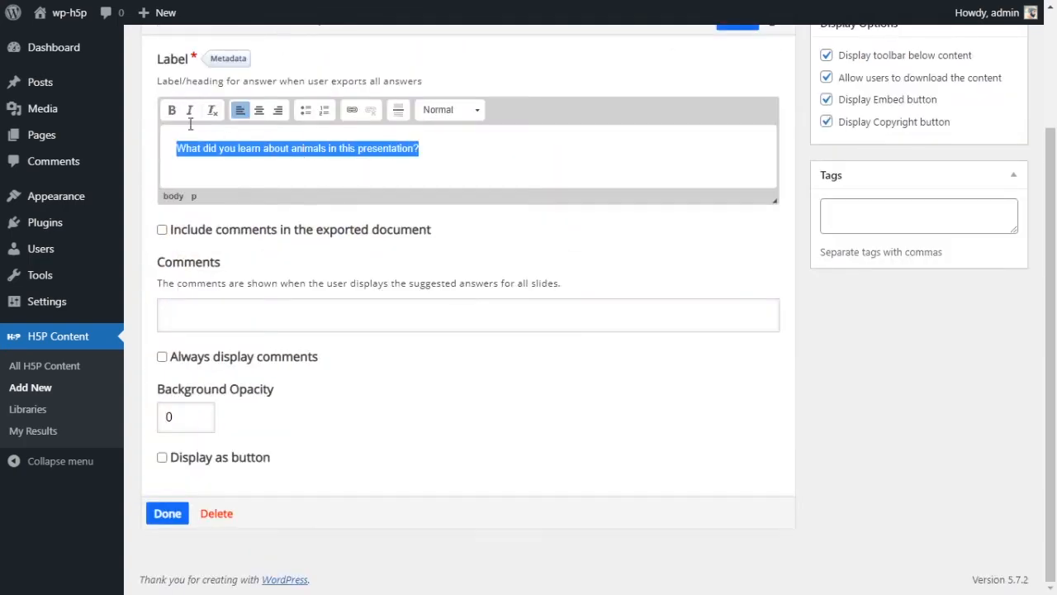
left_click(172, 110)
left_click(449, 111)
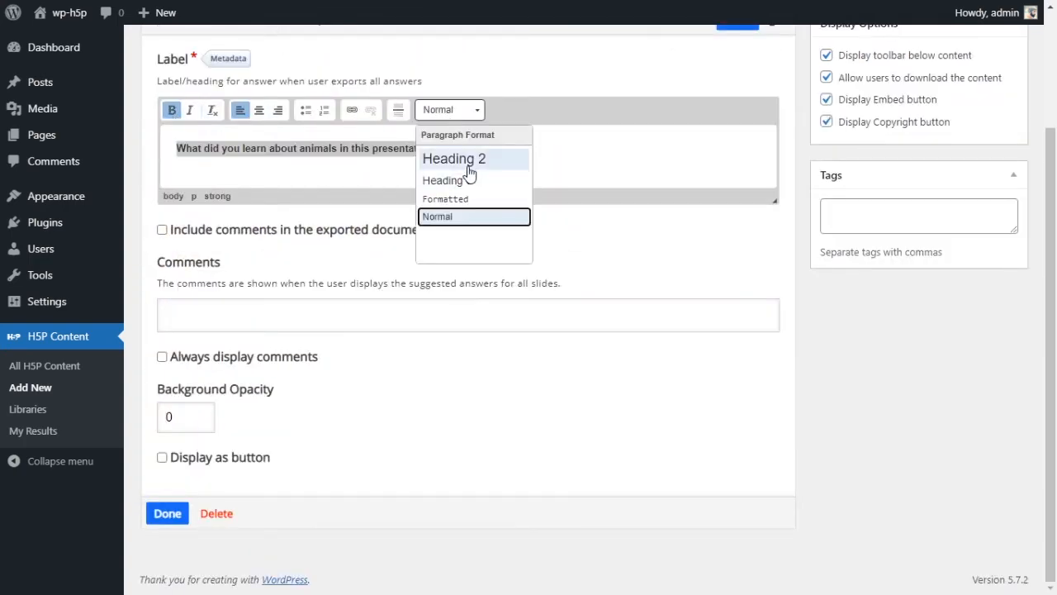
left_click(471, 163)
left_click(620, 153)
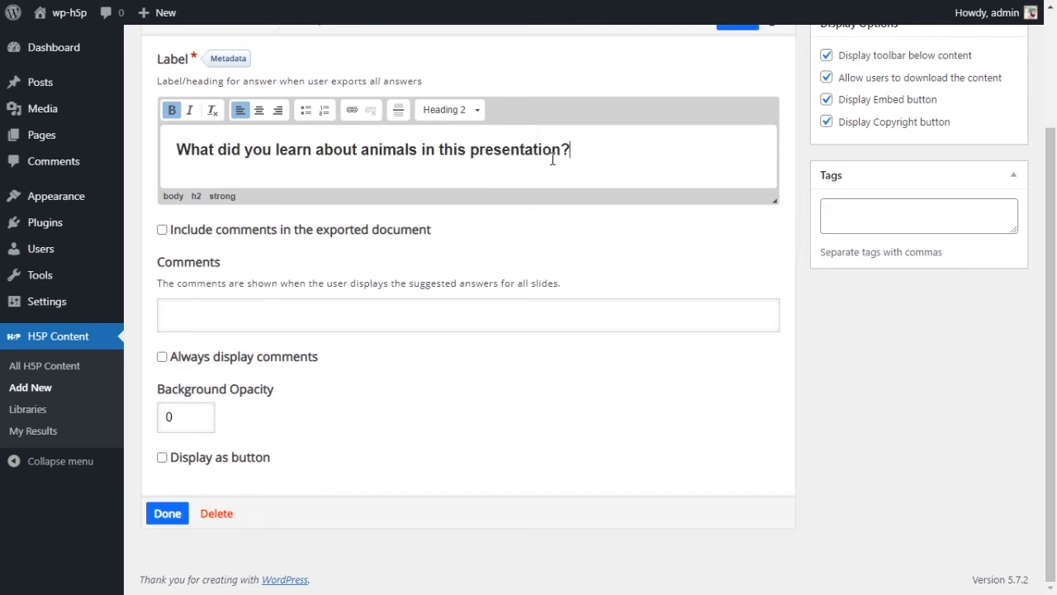
scroll(769, 137, "up", 1)
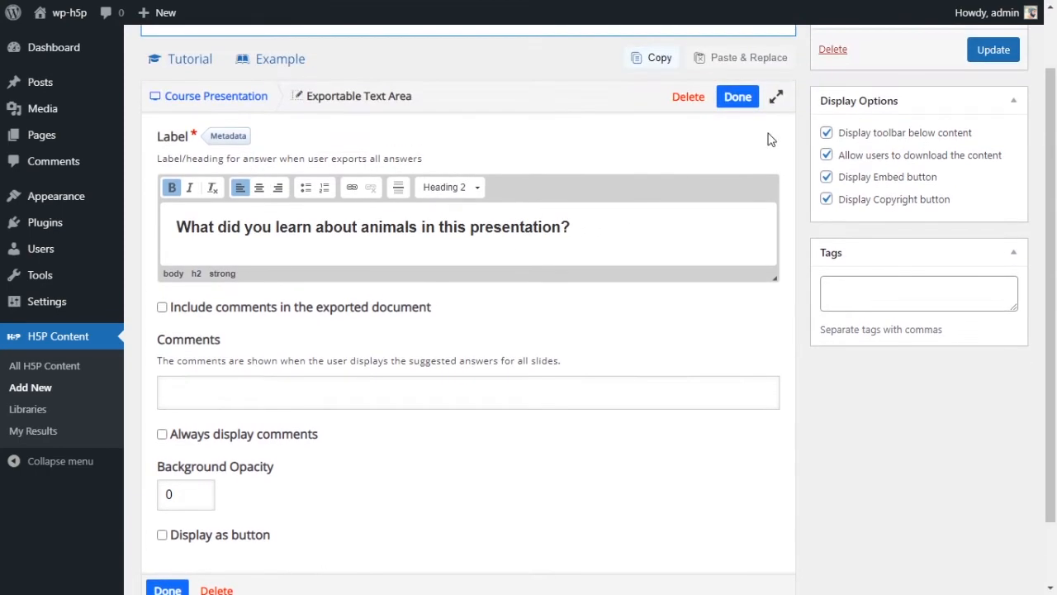
left_click(738, 96)
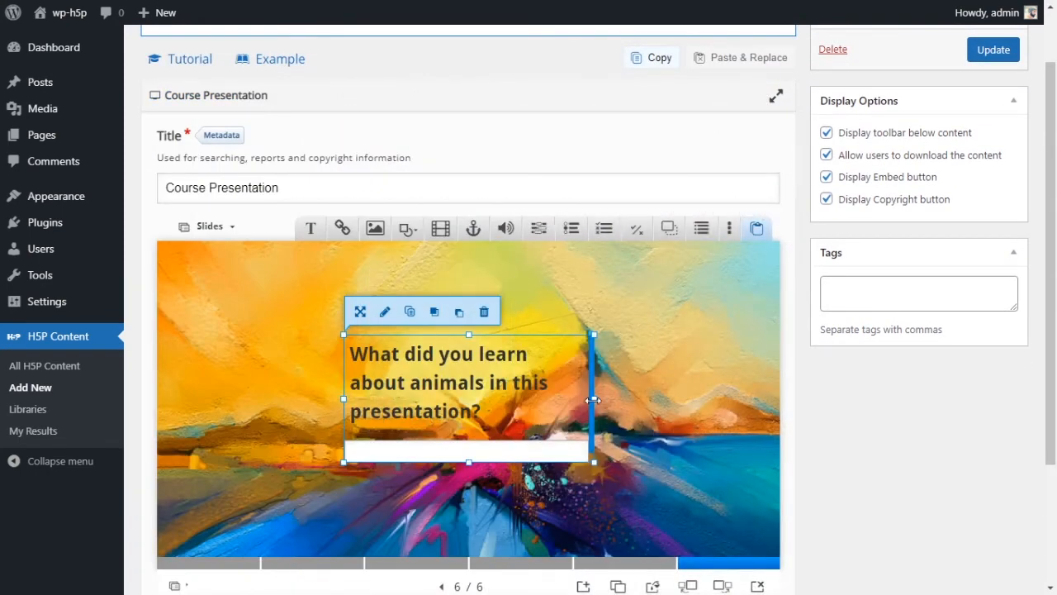
Change the label question's paragraph format to Heading 3.
left_click(384, 311)
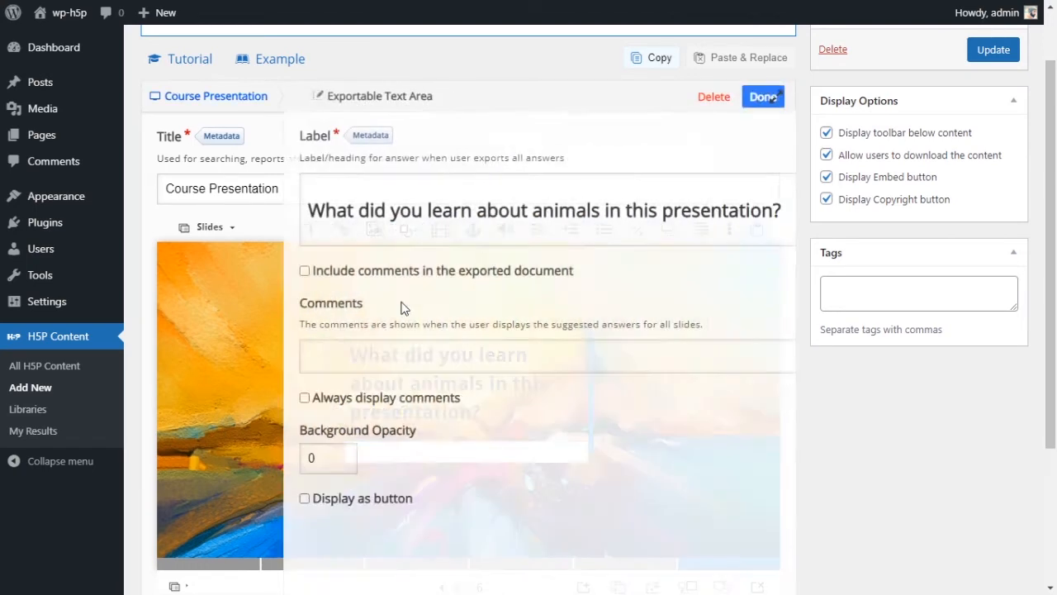
triple_click(453, 217)
left_click(463, 187)
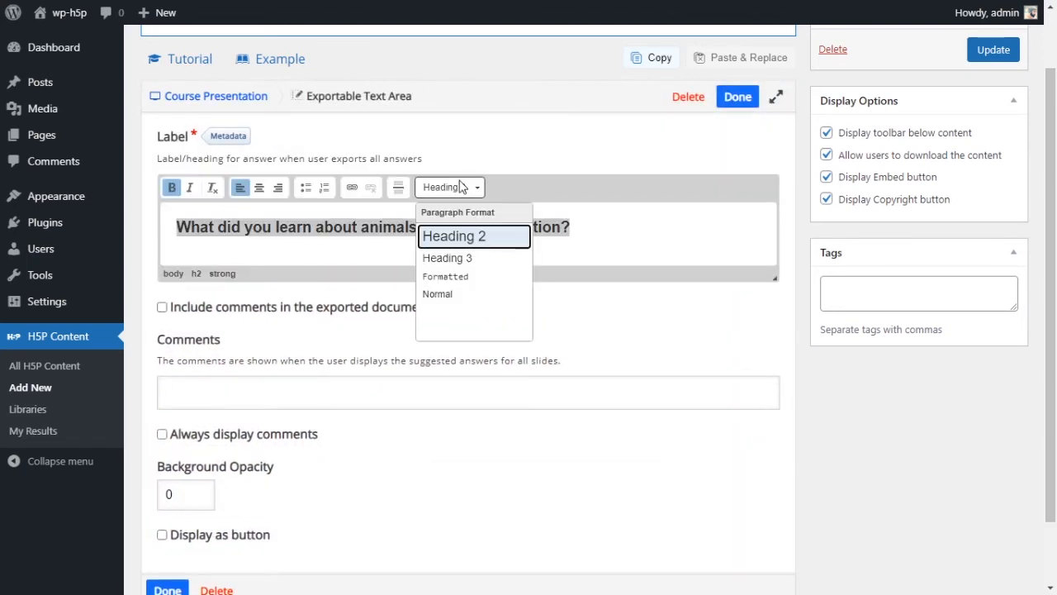
left_click(475, 259)
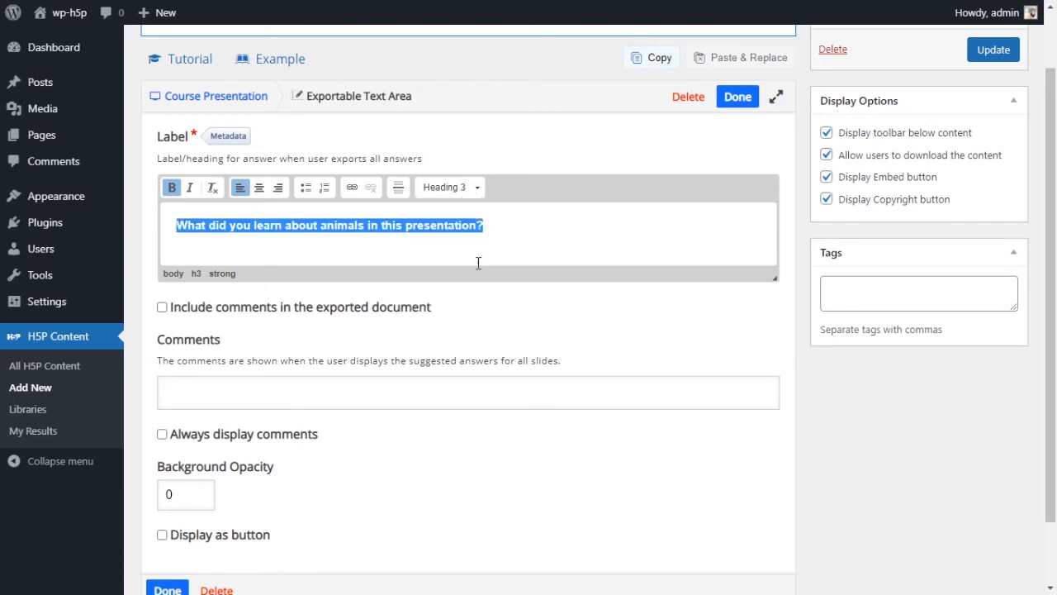
left_click(729, 103)
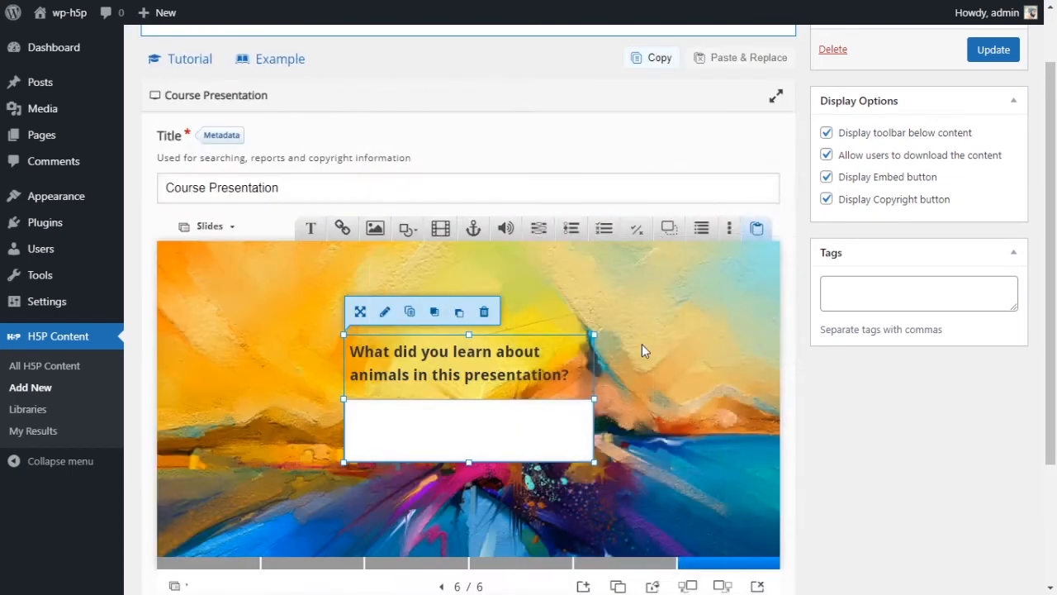
Extend the exportable text area downward for a taller answer box and shift it slightly up.
left_click_drag(468, 461, 475, 535)
left_click_drag(489, 440, 480, 417)
left_click(616, 369)
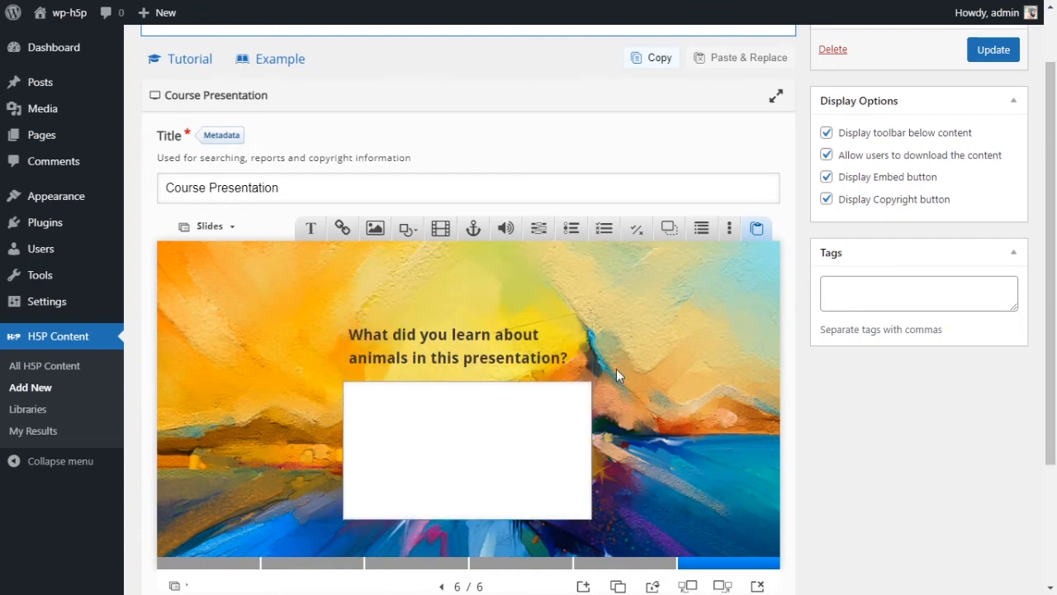
left_click(529, 424)
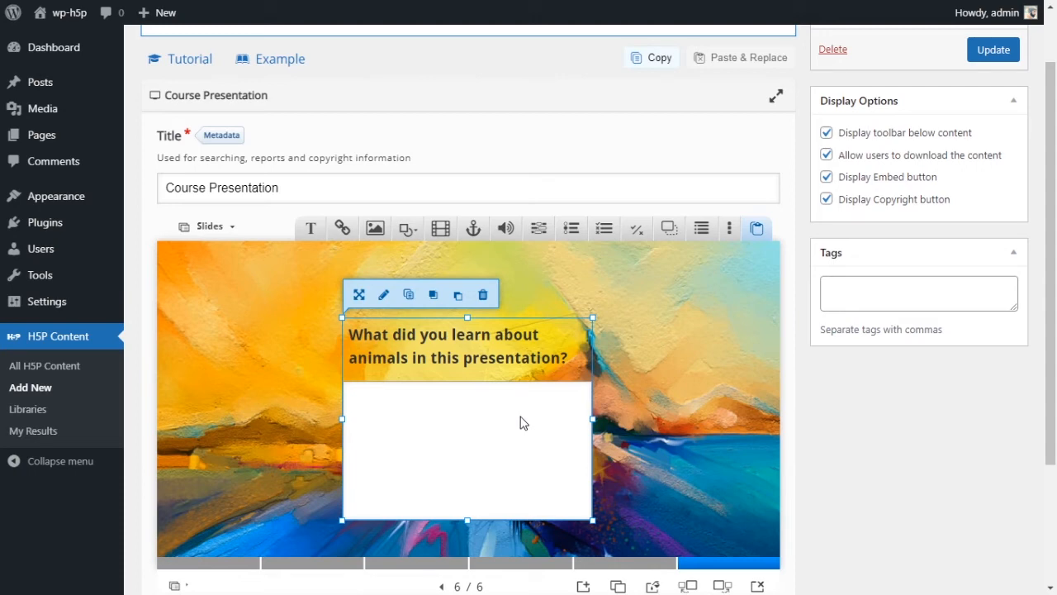
left_click(696, 396)
left_click(448, 415)
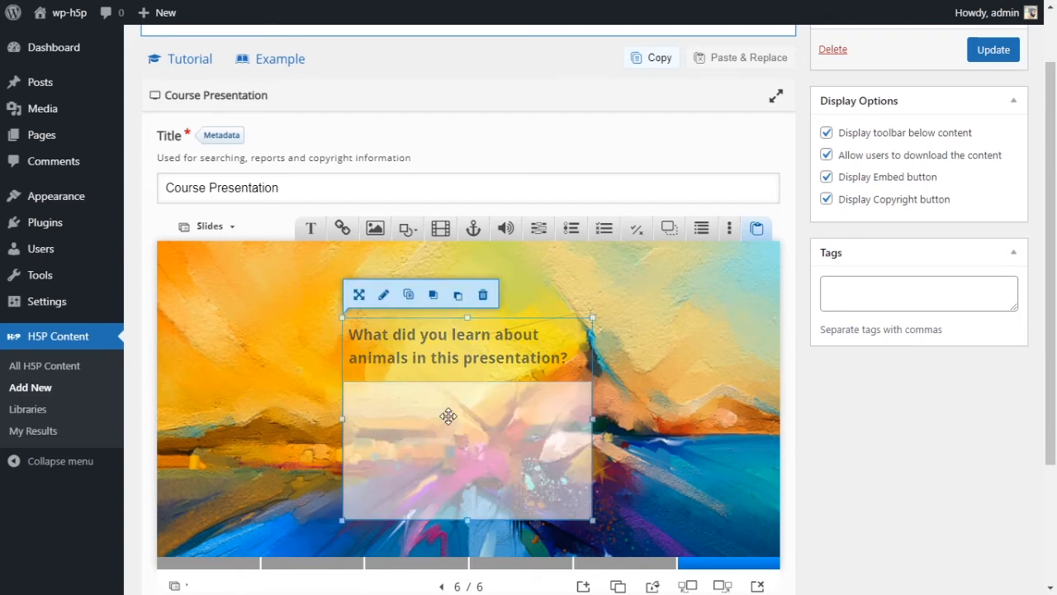
left_click(690, 432)
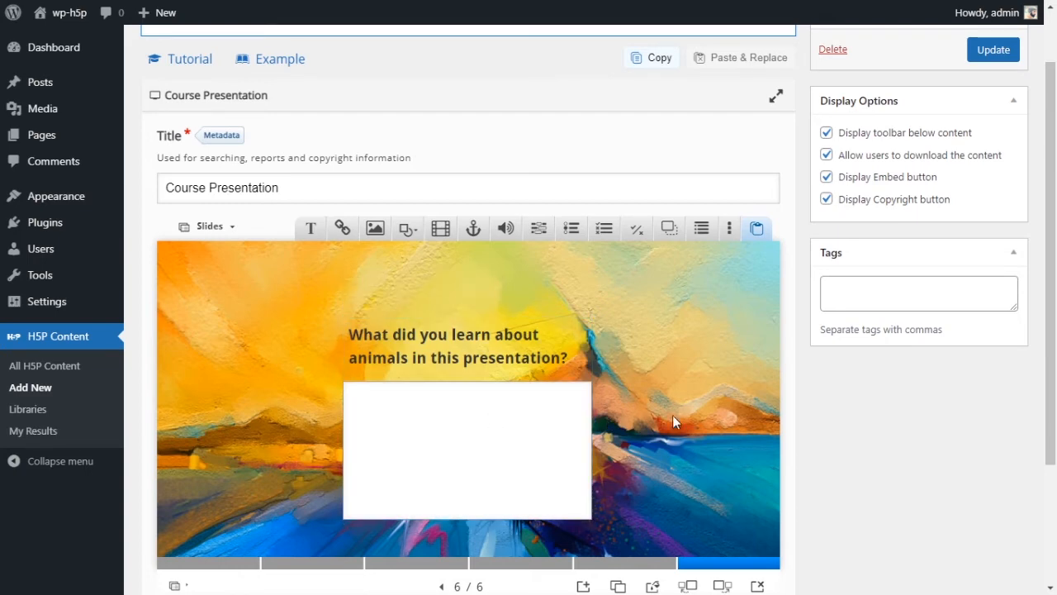
Move the text area to the slide's left half and add a Twitter User Feed with the username H5PTechnology.
left_click(729, 228)
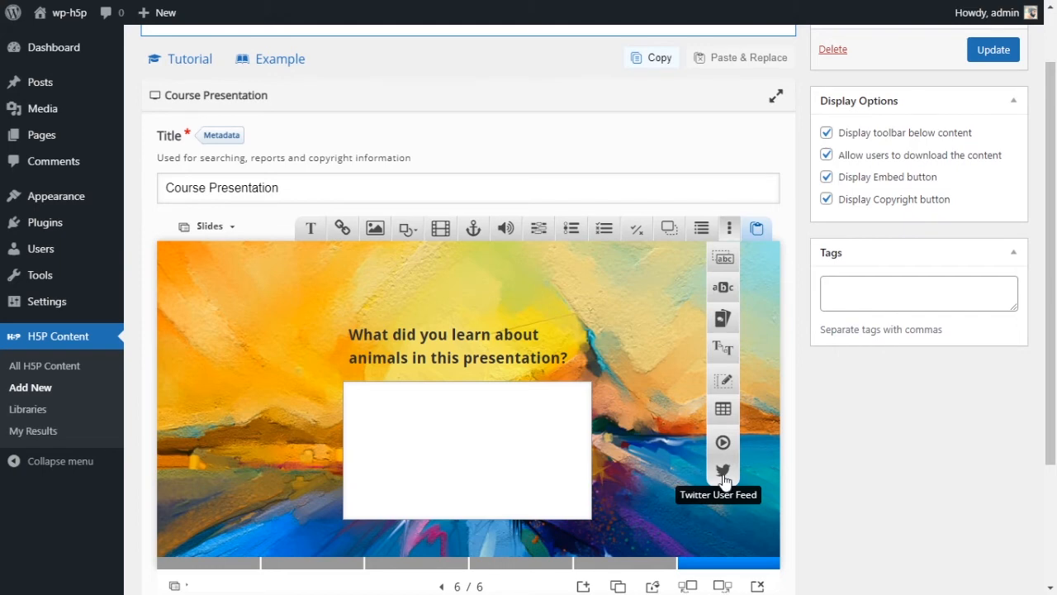
left_click_drag(564, 436, 437, 435)
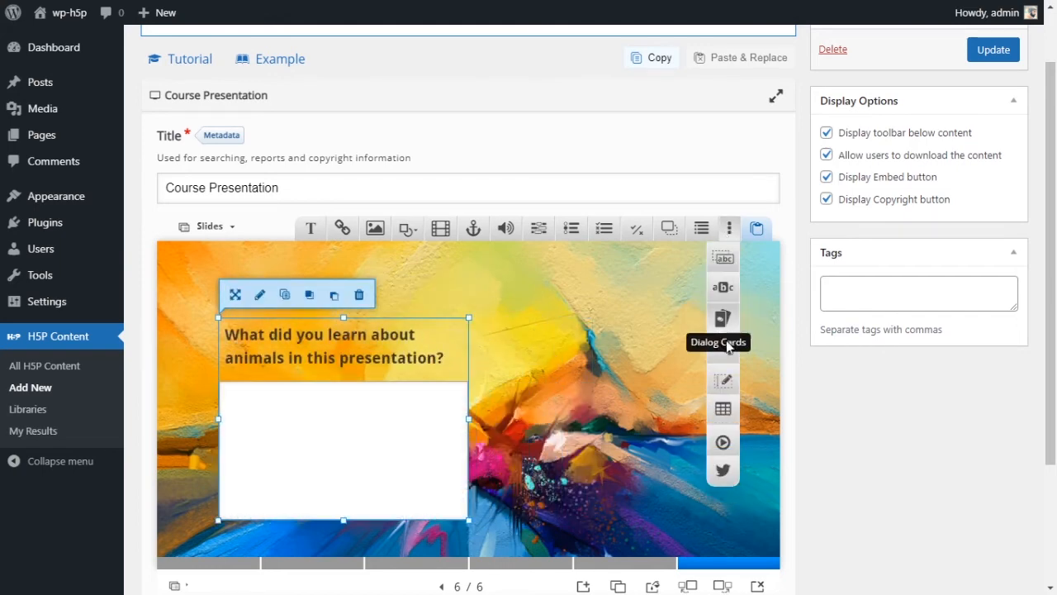
left_click(723, 470)
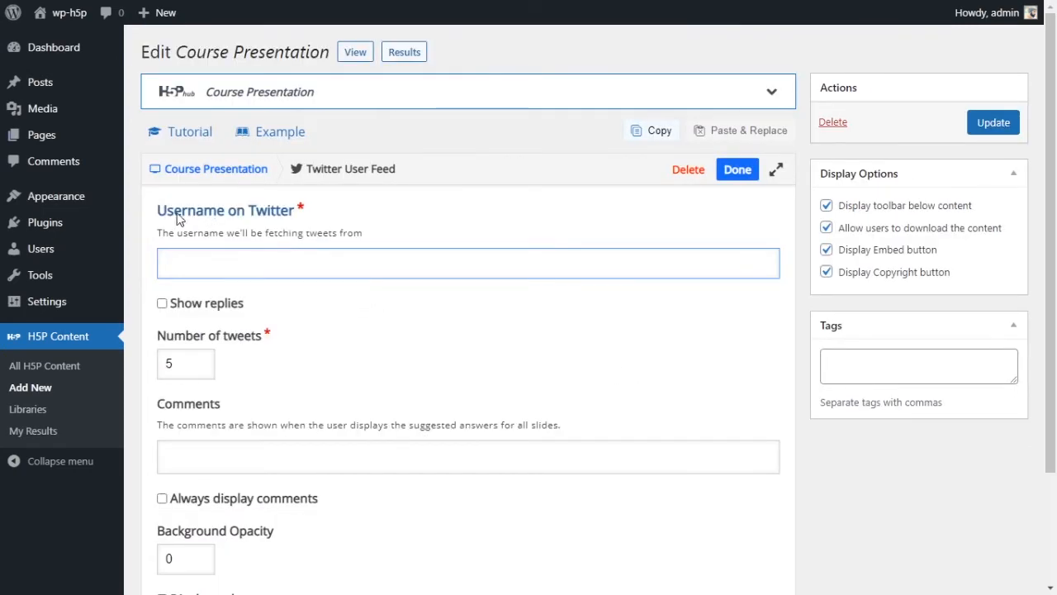
left_click_drag(169, 213, 295, 216)
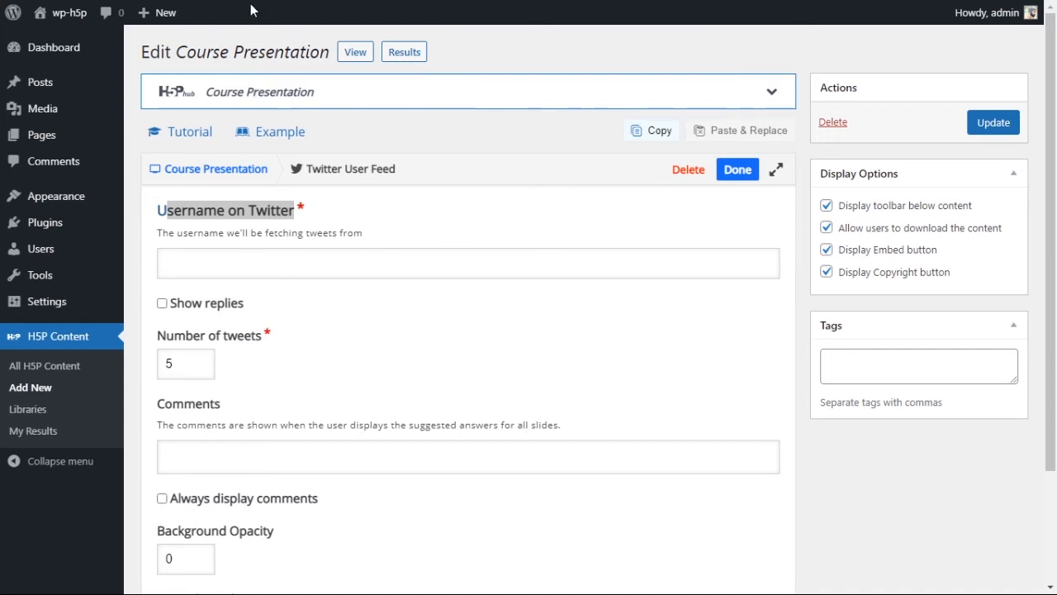
left_click(258, 269)
type("H5PTechnology")
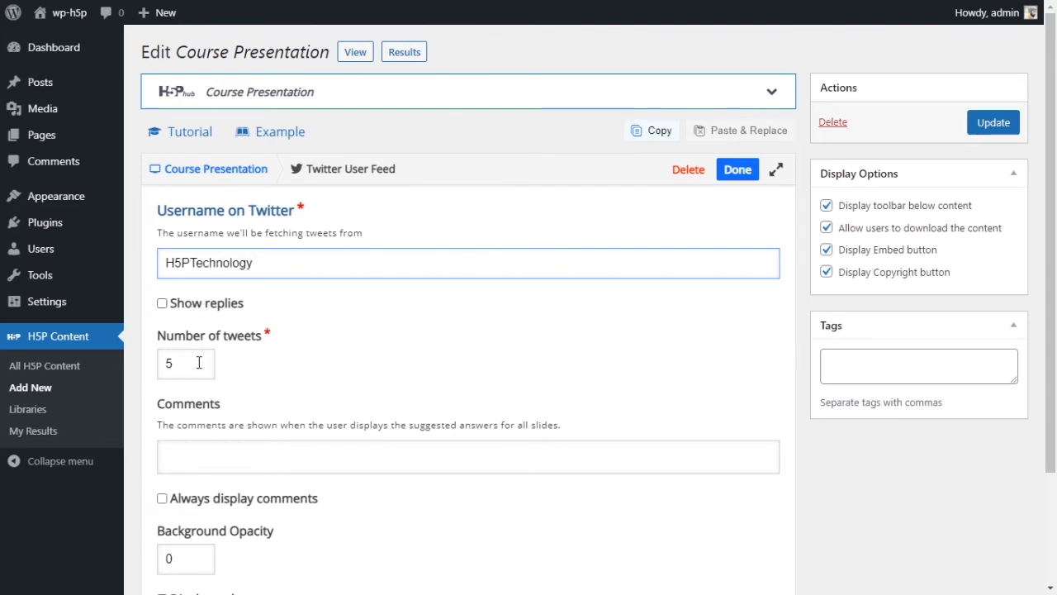
scroll(199, 361, "down", 1)
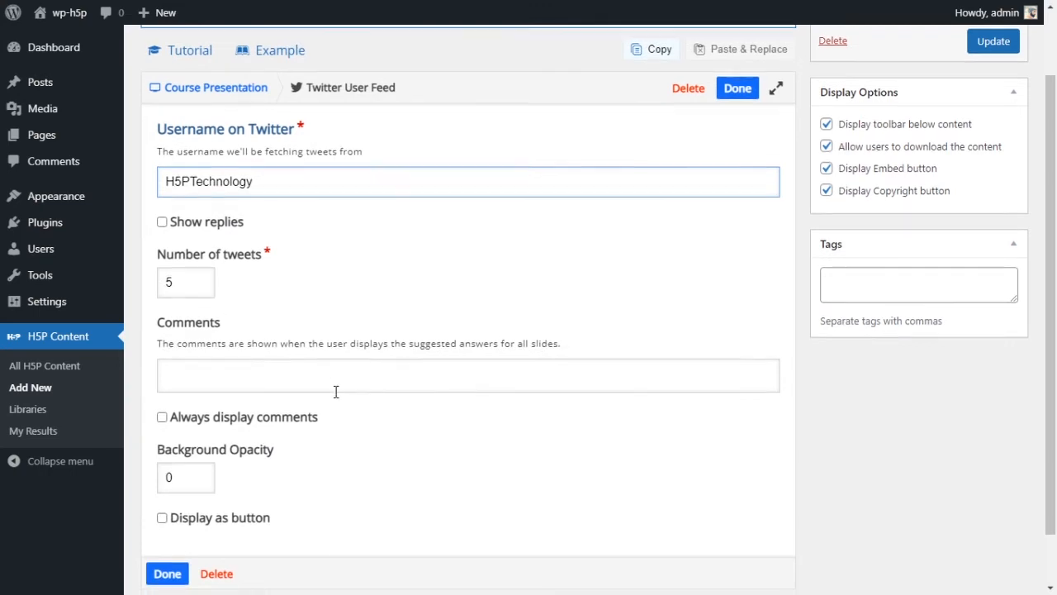
scroll(335, 393, "down", 1)
scroll(673, 328, "up", 4)
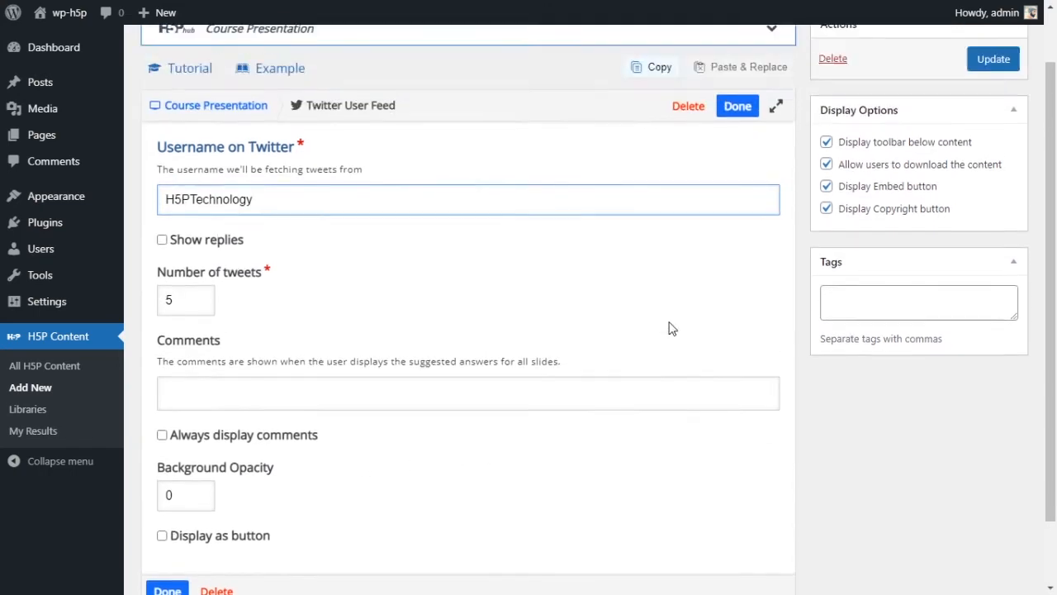
left_click(739, 167)
Place the Twitter feed along the slide's right edge and stretch it to the full slide height.
left_click_drag(465, 390, 652, 297)
left_click_drag(648, 373, 675, 566)
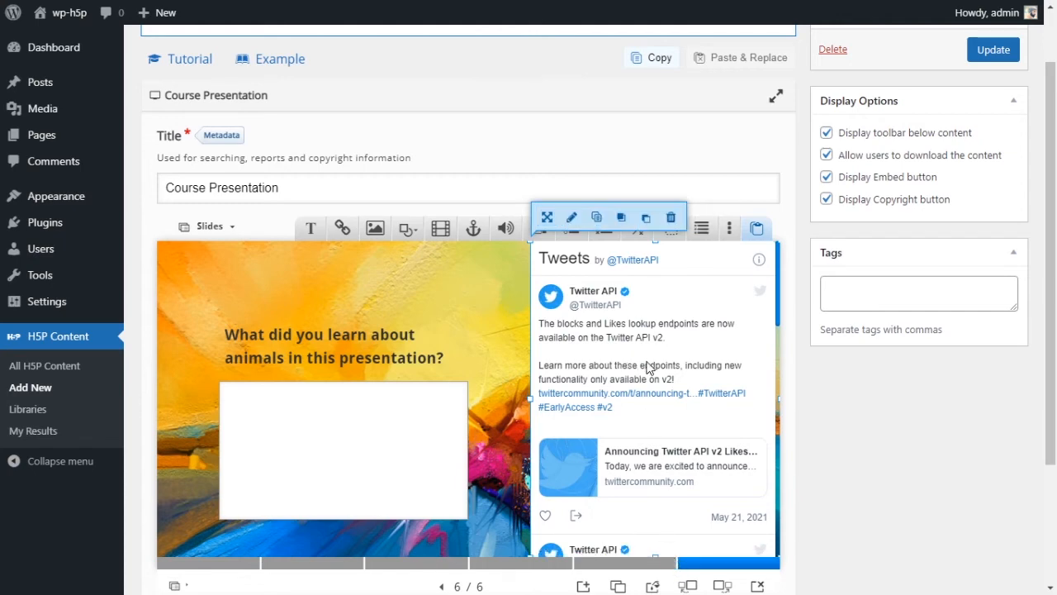
left_click(730, 228)
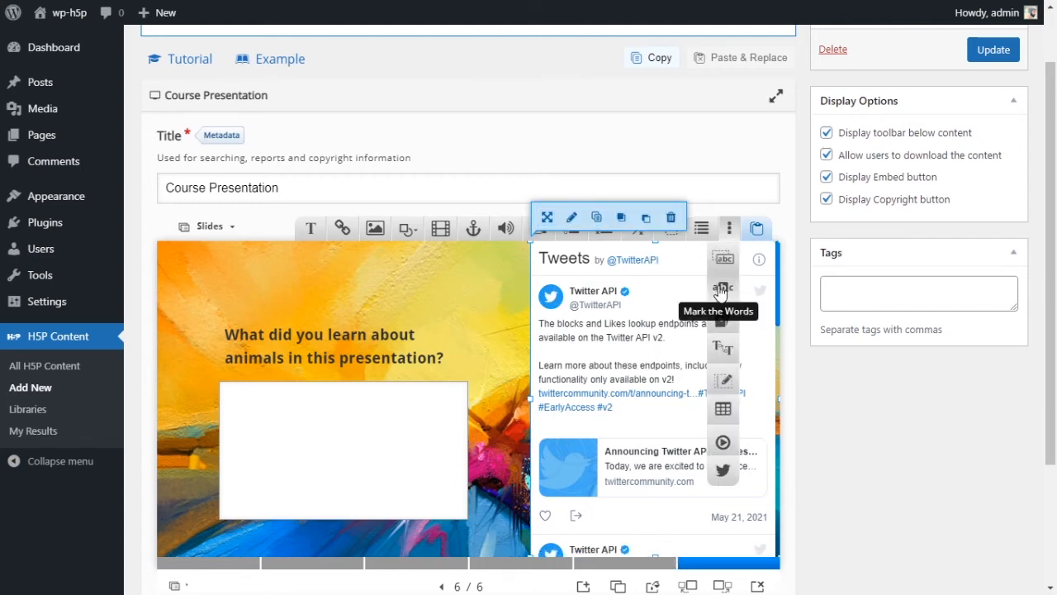
Add an @ sign to the H5PTechnology username in the Twitter feed's settings.
left_click(572, 219)
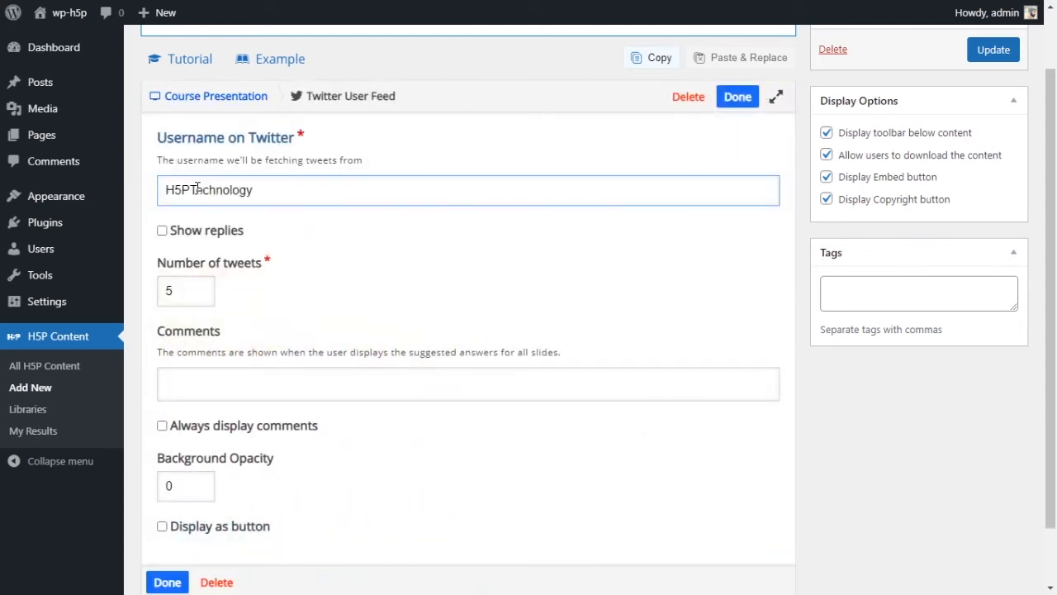
type("@")
left_click(739, 100)
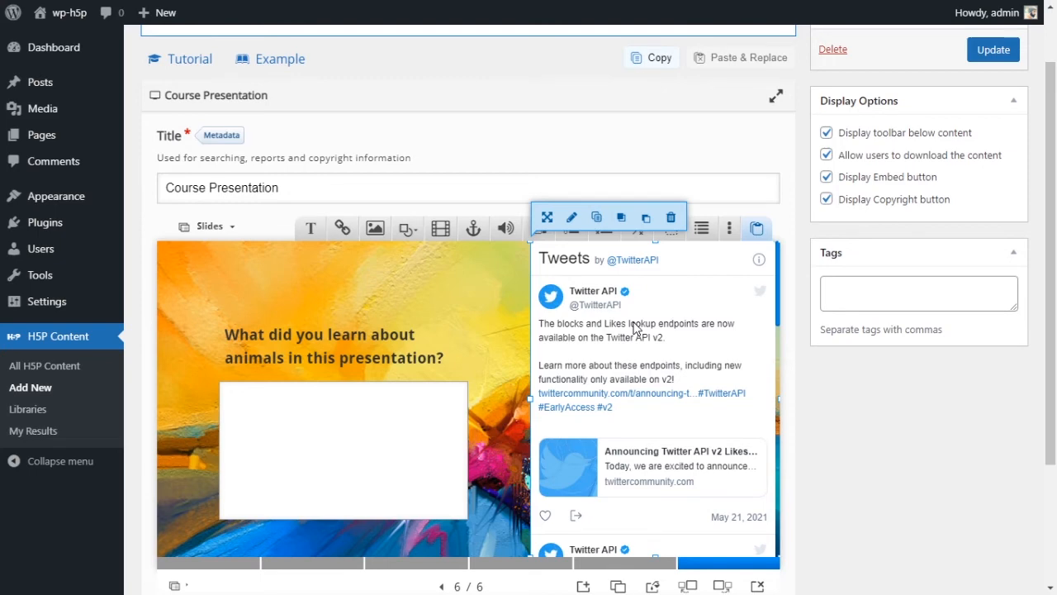
Delete the Twitter feed from slide 6 and move the exportable text area to the middle of the slide.
left_click(672, 220)
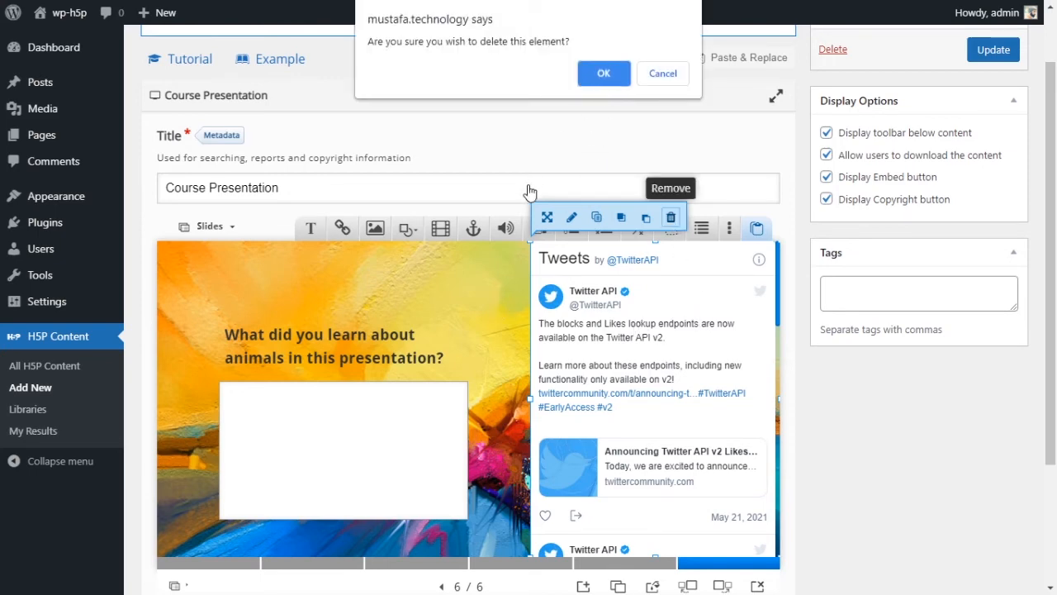
left_click(604, 73)
left_click_drag(357, 403, 449, 403)
left_click(672, 477)
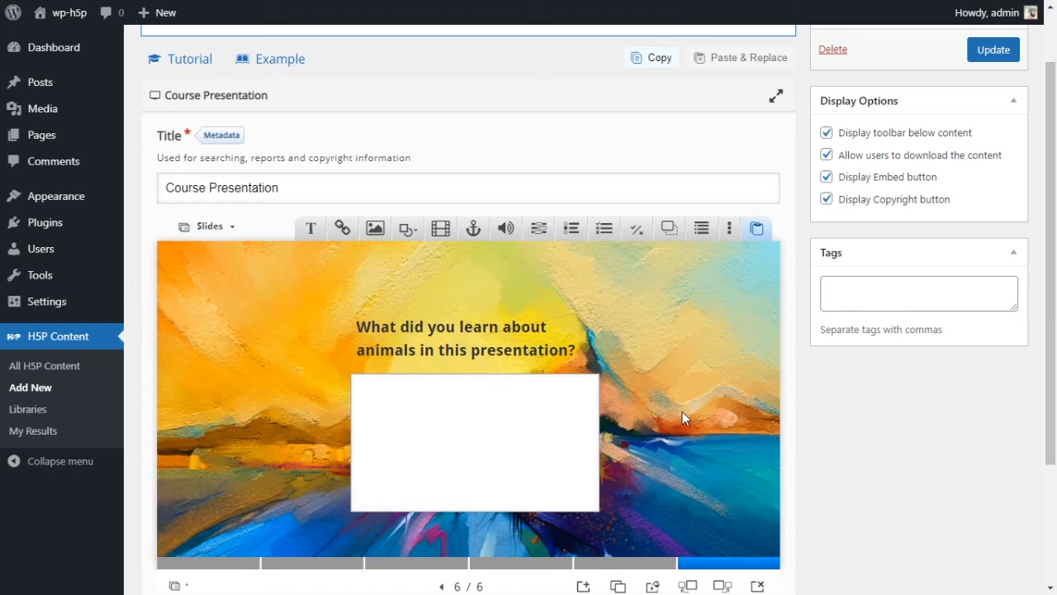
Add a new blank slide after the text area slide at the end of the presentation.
scroll(669, 381, "down", 1)
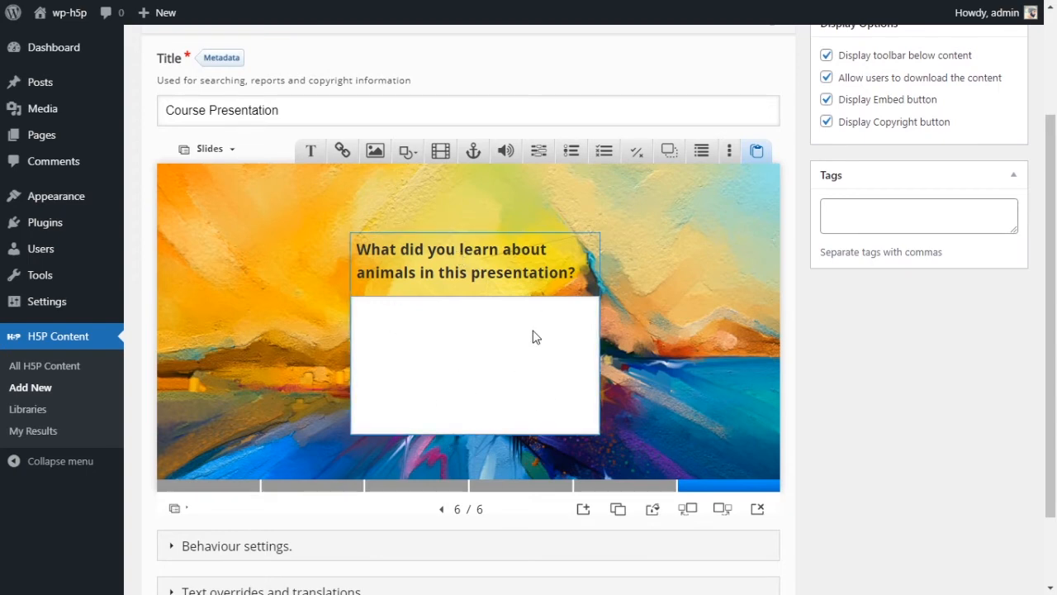
left_click(584, 511)
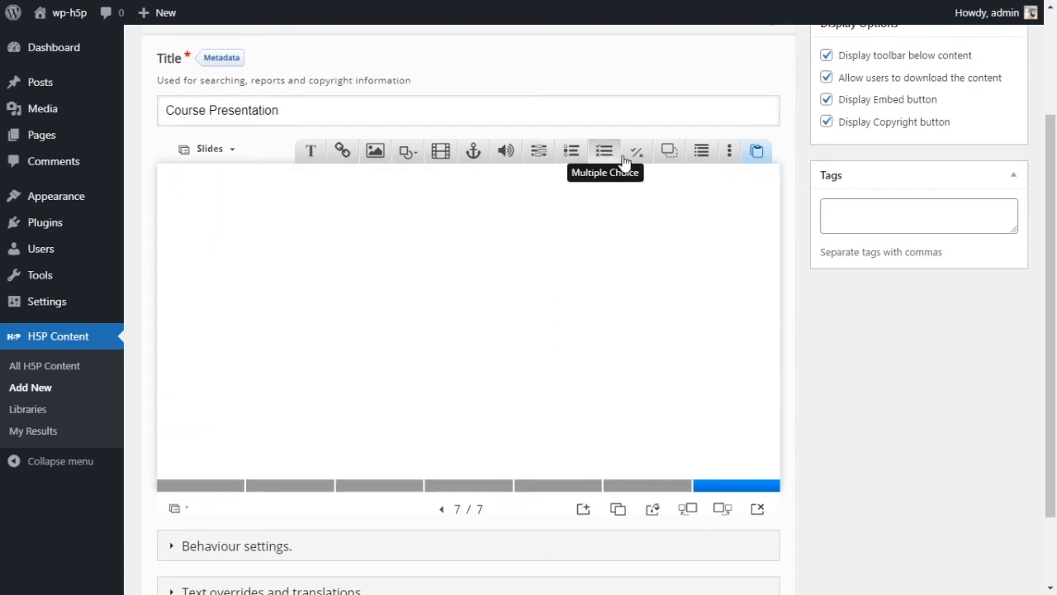
left_click(730, 151)
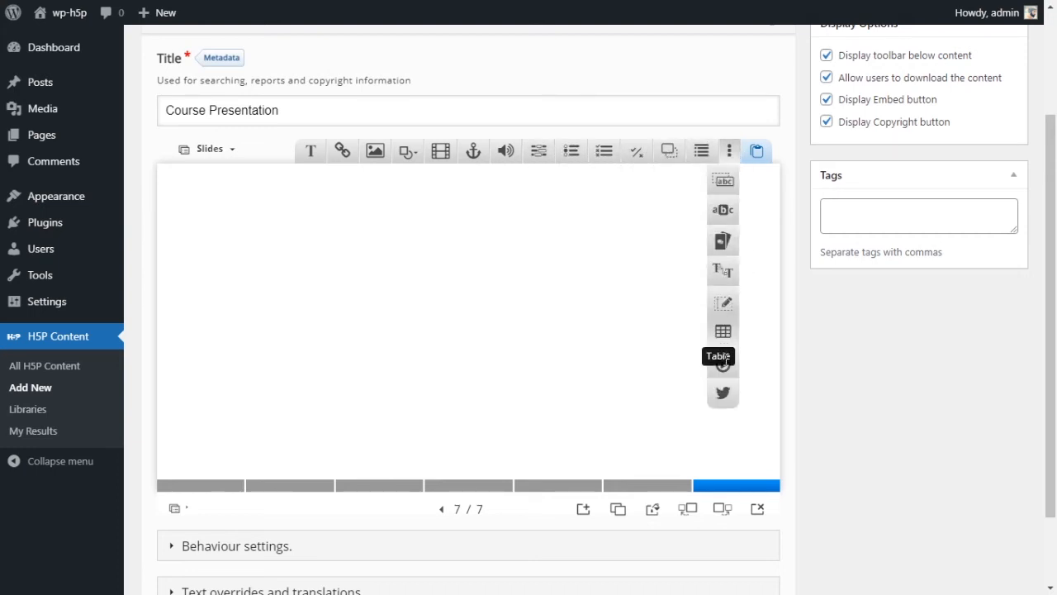
left_click(578, 257)
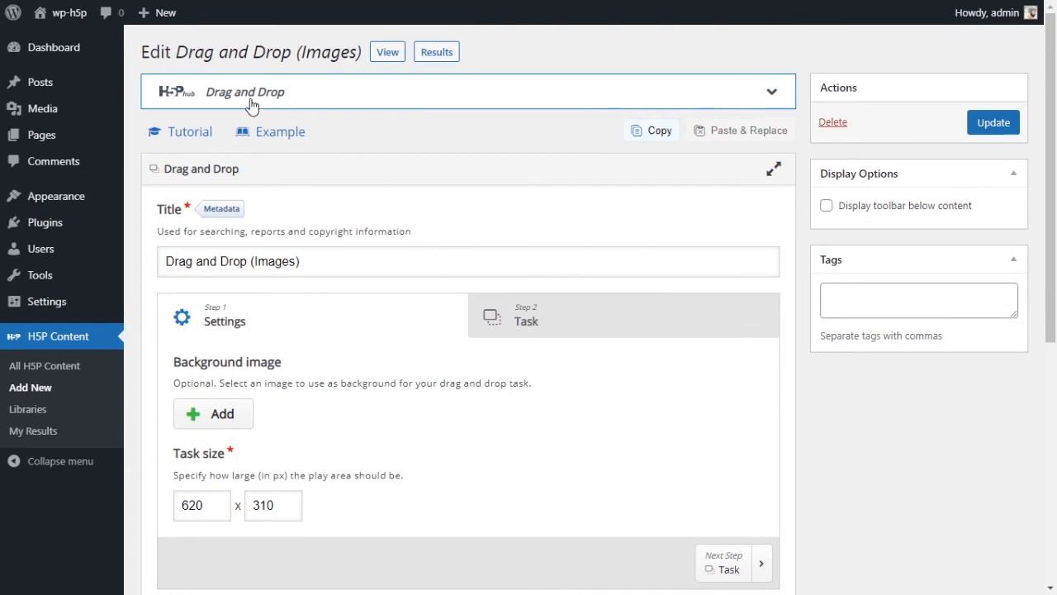
Switch to the Drag and Drop (Images) content and examine the images and country labels in its task.
scroll(547, 255, "down", 2)
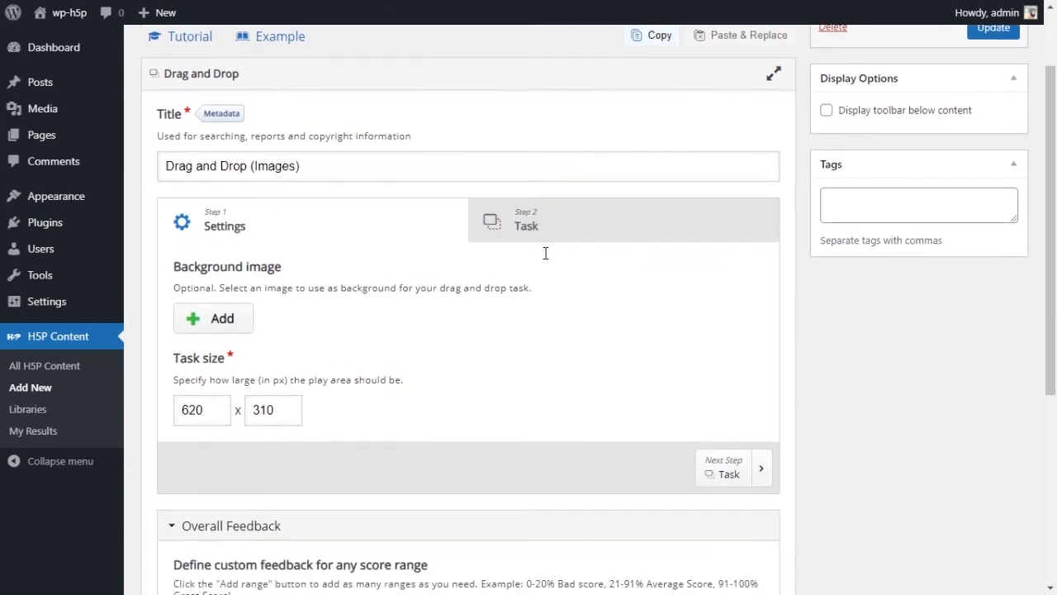
left_click(559, 163)
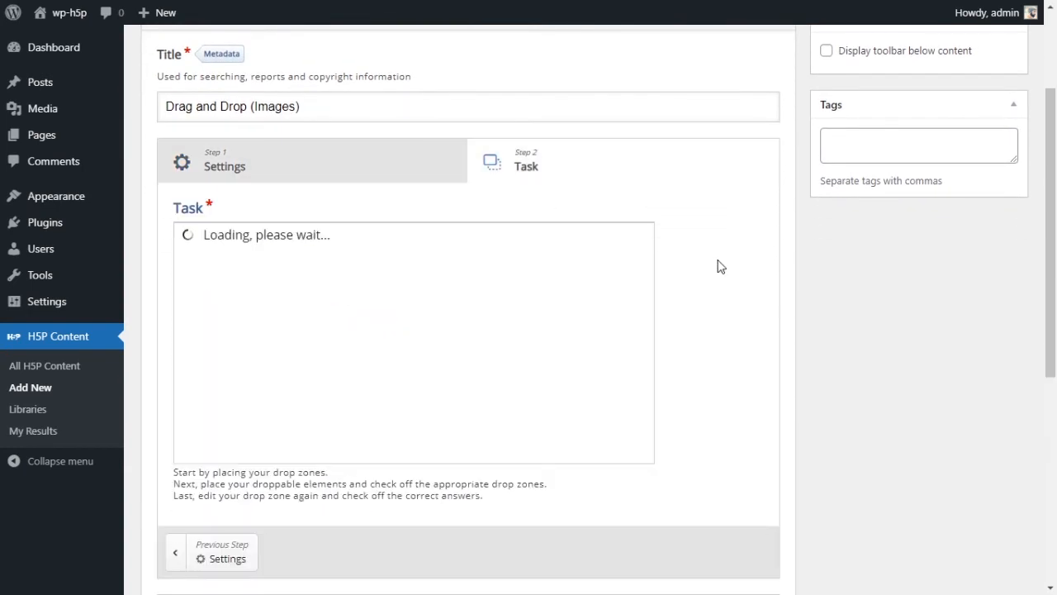
scroll(706, 233, "down", 2)
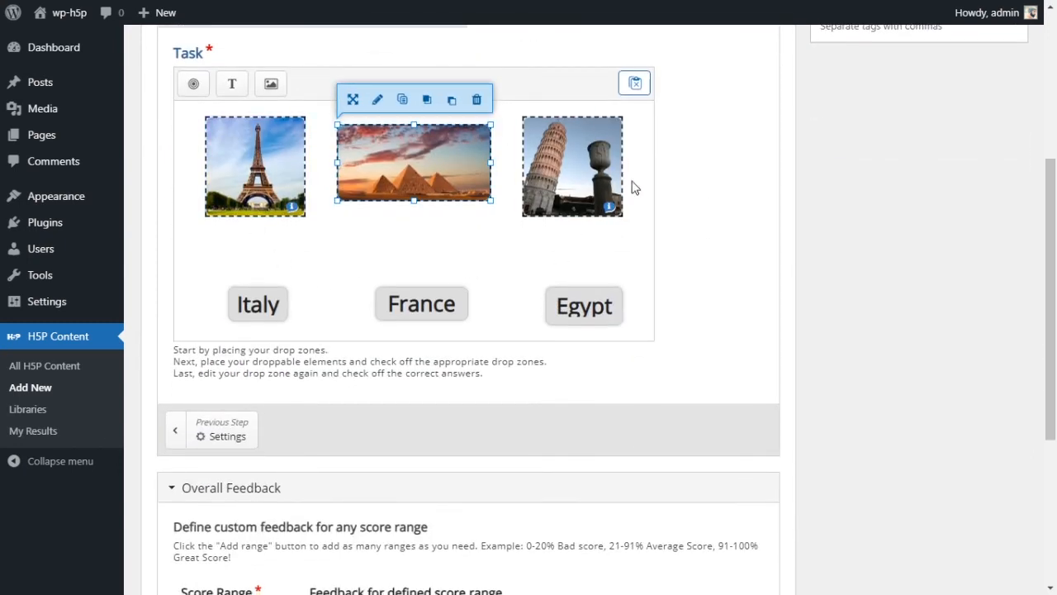
scroll(703, 284, "up", 1)
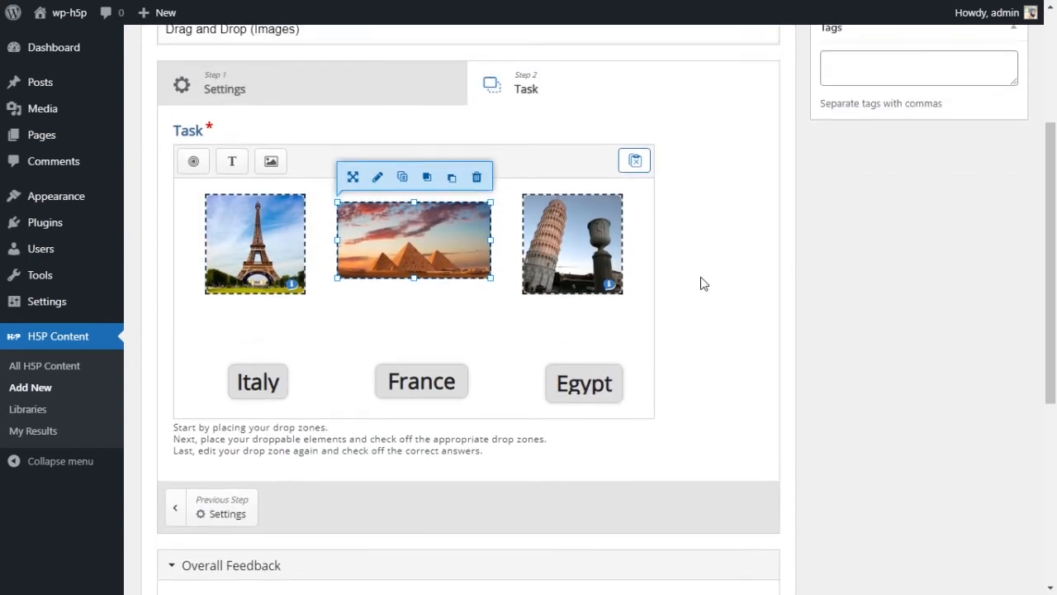
left_click(588, 375)
left_click_drag(585, 362, 585, 356)
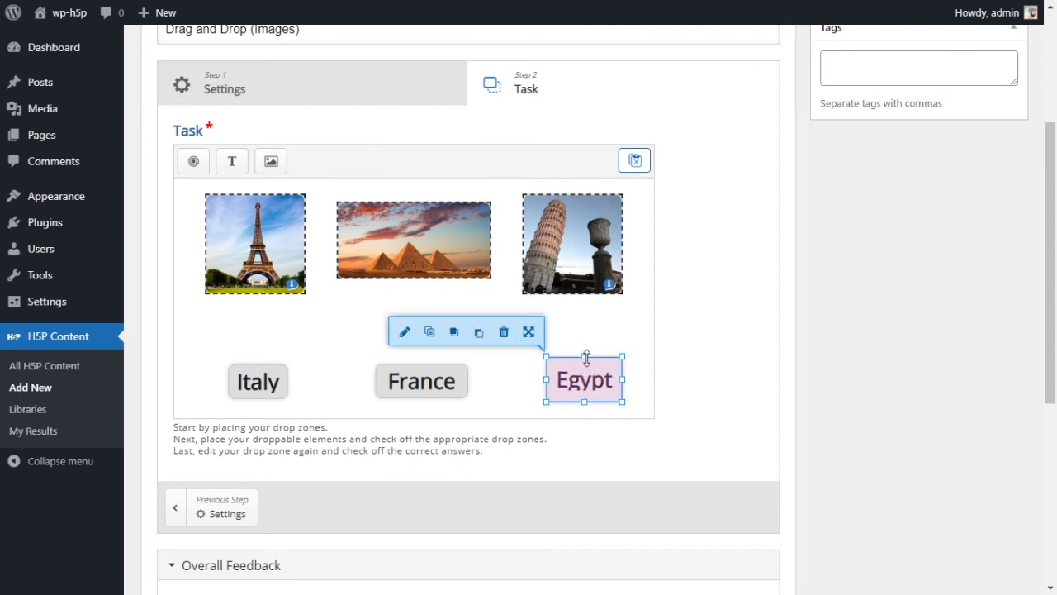
left_click_drag(585, 356, 586, 361)
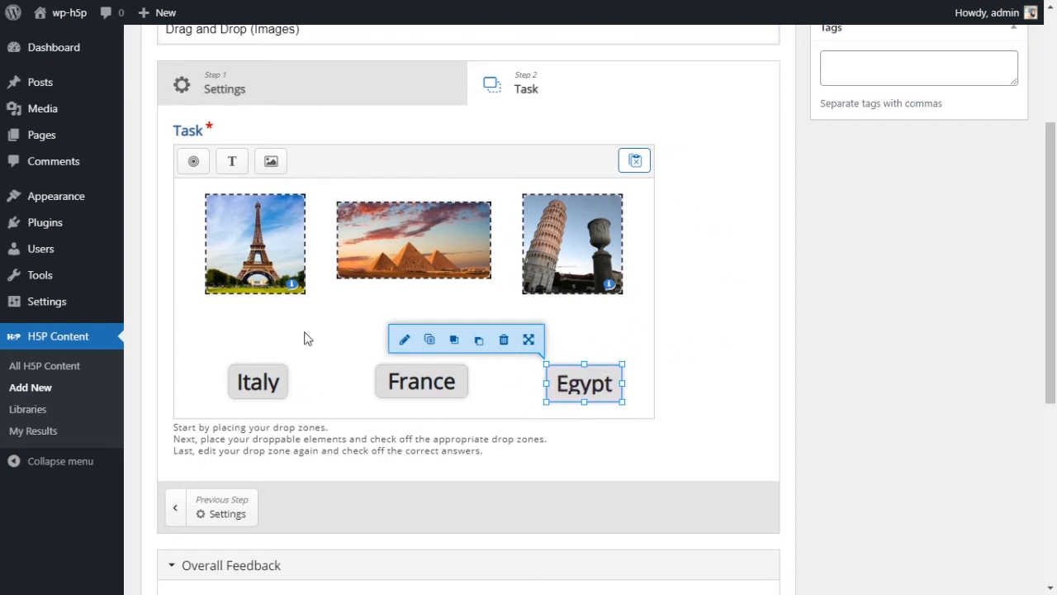
Copy the whole Drag and Drop (Images) content for reuse in another activity.
scroll(494, 317, "up", 1)
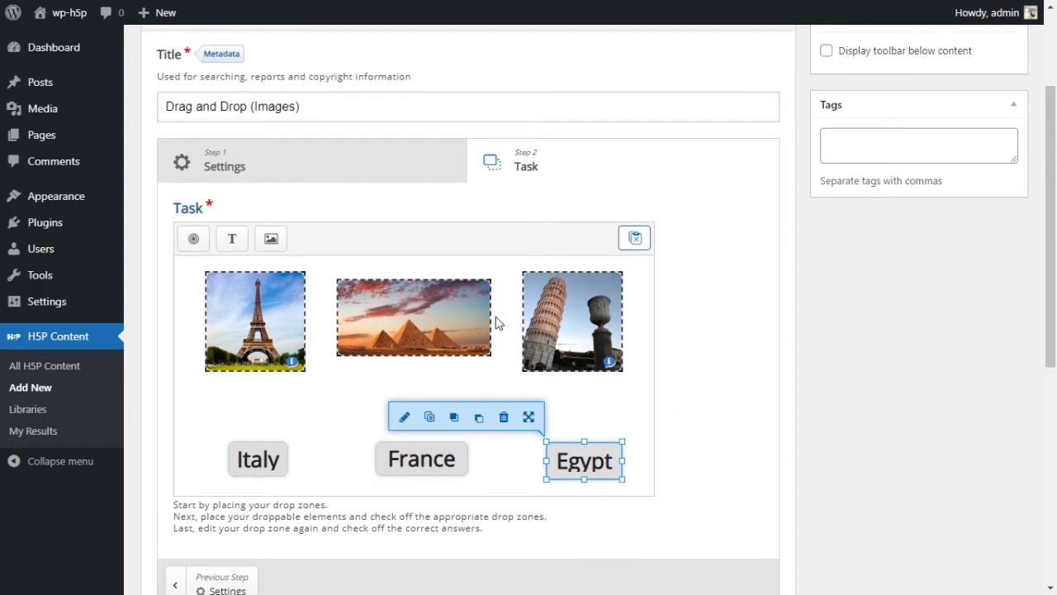
scroll(495, 322, "up", 1)
scroll(449, 342, "up", 1)
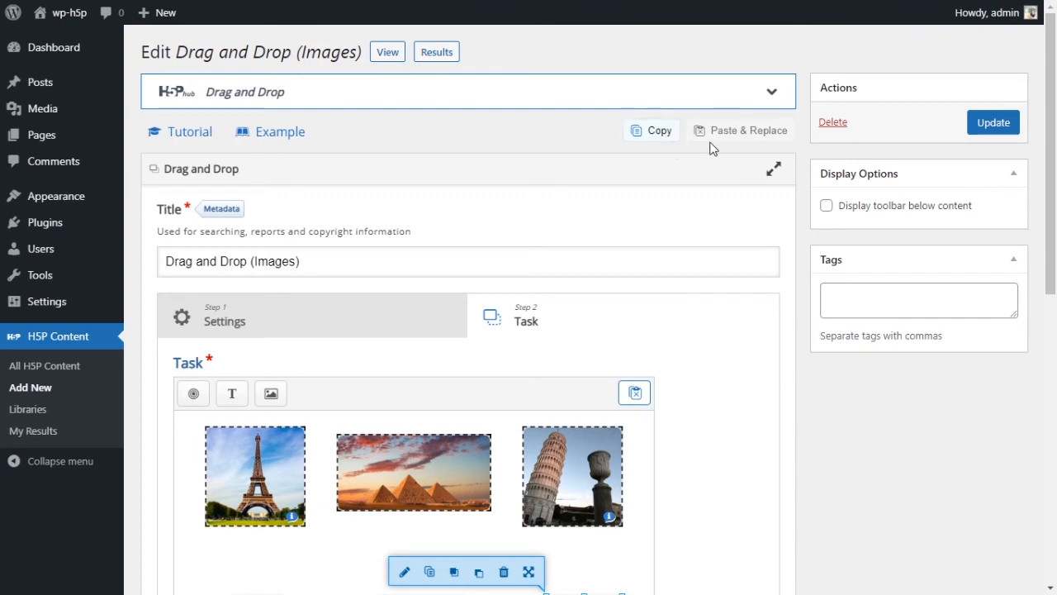
left_click(646, 139)
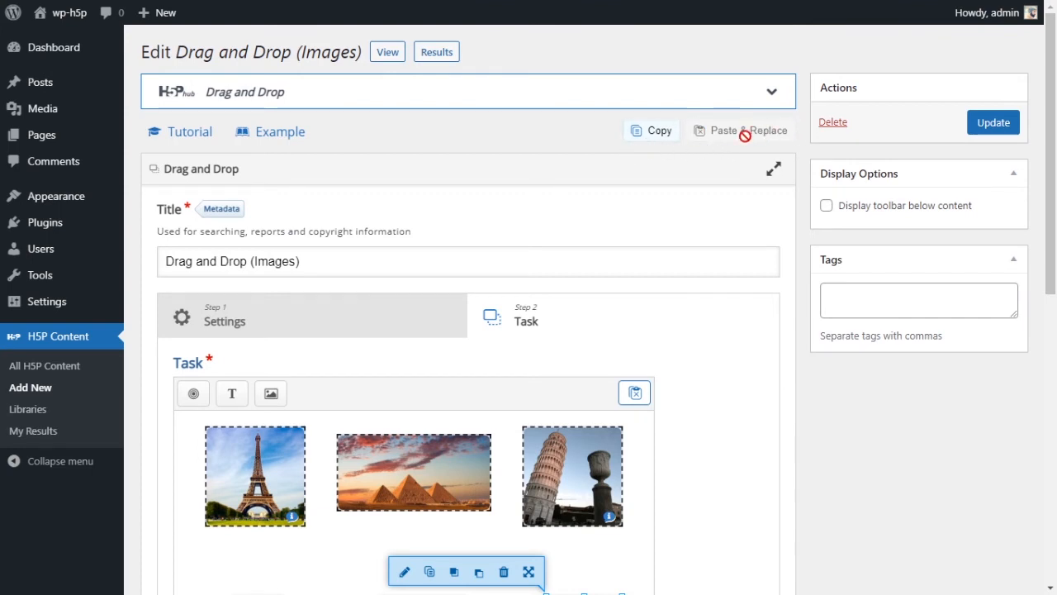
left_click(660, 140)
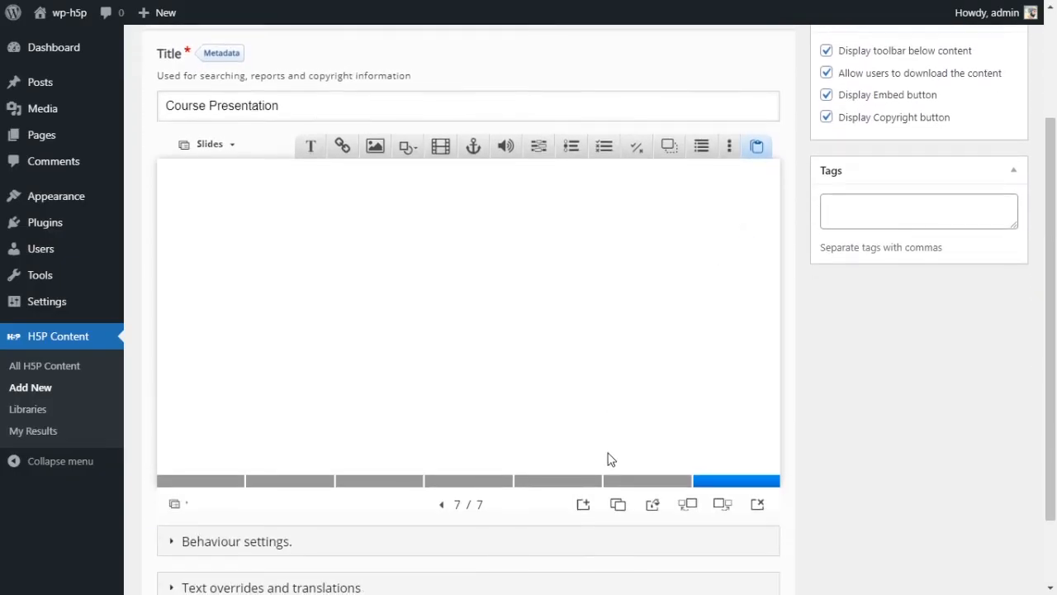
Return to the Course Presentation and paste the copied drag and drop activity onto the blank slide 7.
left_click(621, 485)
left_click(553, 484)
left_click(647, 485)
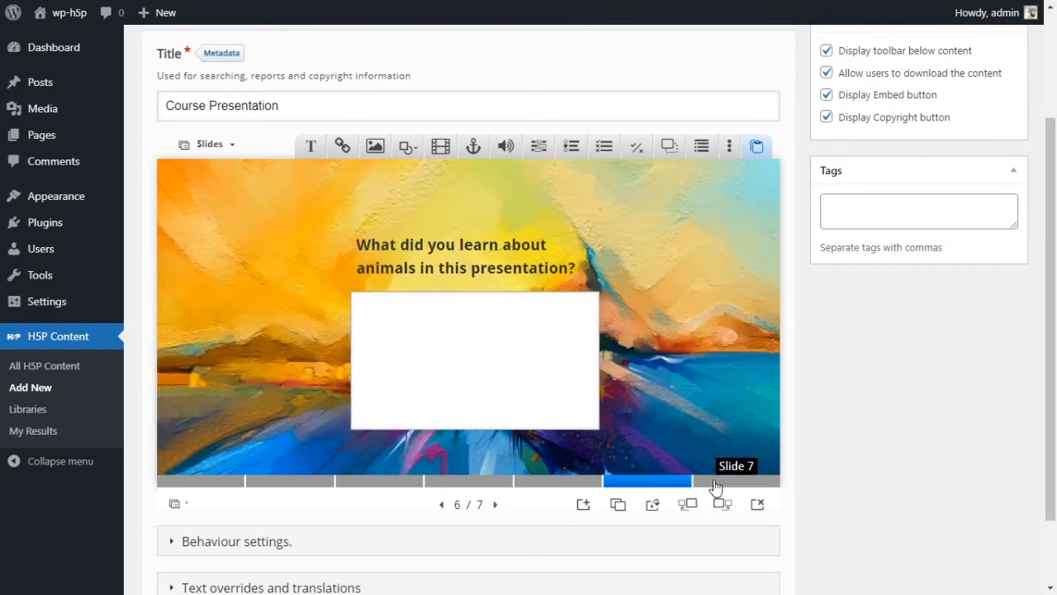
left_click(734, 485)
scroll(822, 401, "down", 1)
scroll(822, 401, "up", 3)
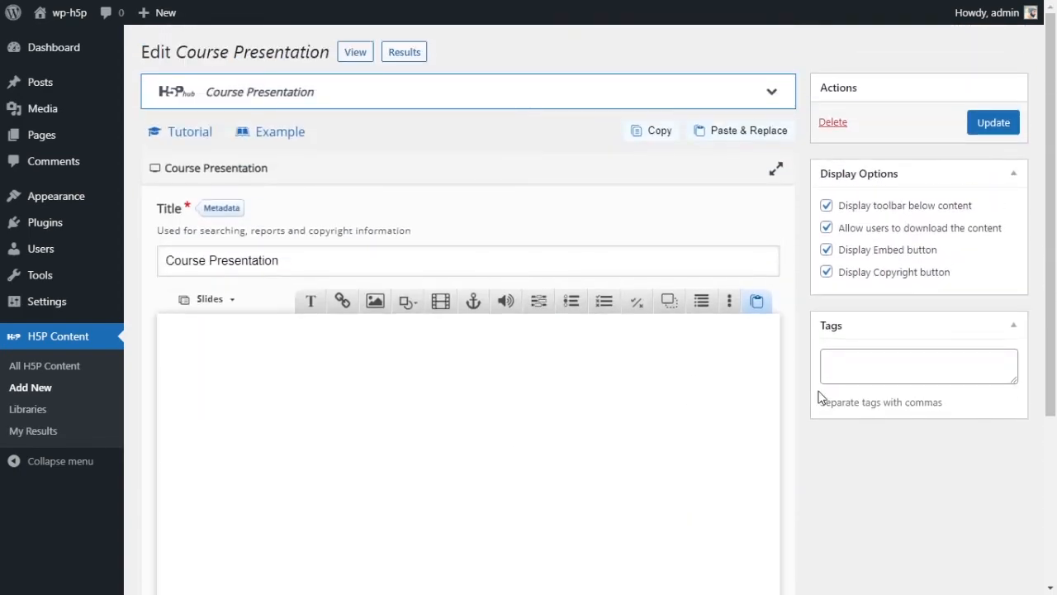
scroll(786, 365, "down", 2)
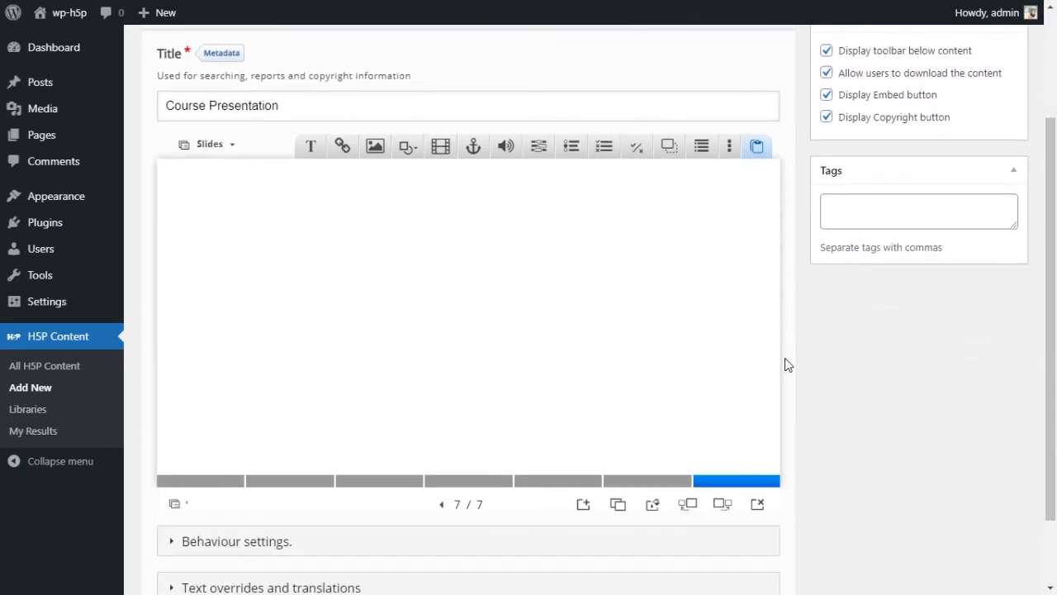
left_click(757, 149)
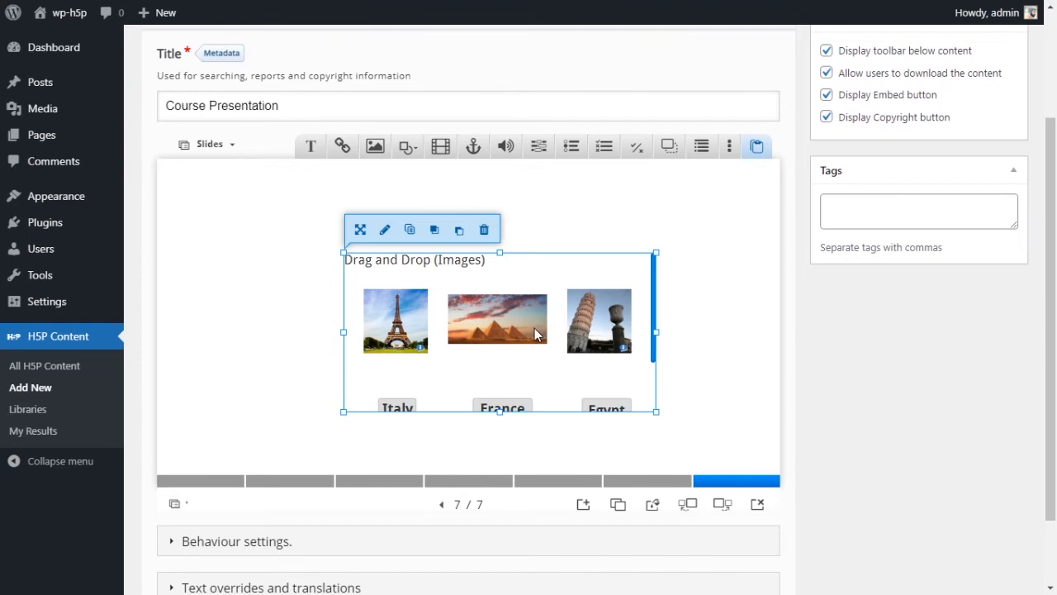
Move the pasted activity up and enlarge it to nearly the full slide height so all images, labels and the Check button fit.
left_click_drag(515, 323, 443, 268)
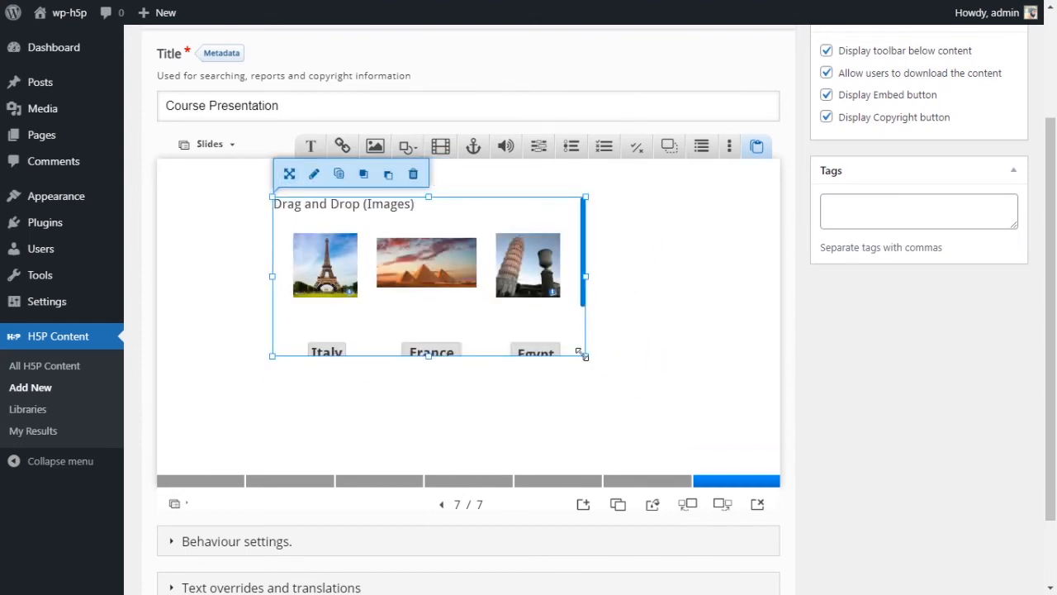
left_click_drag(588, 358, 689, 469)
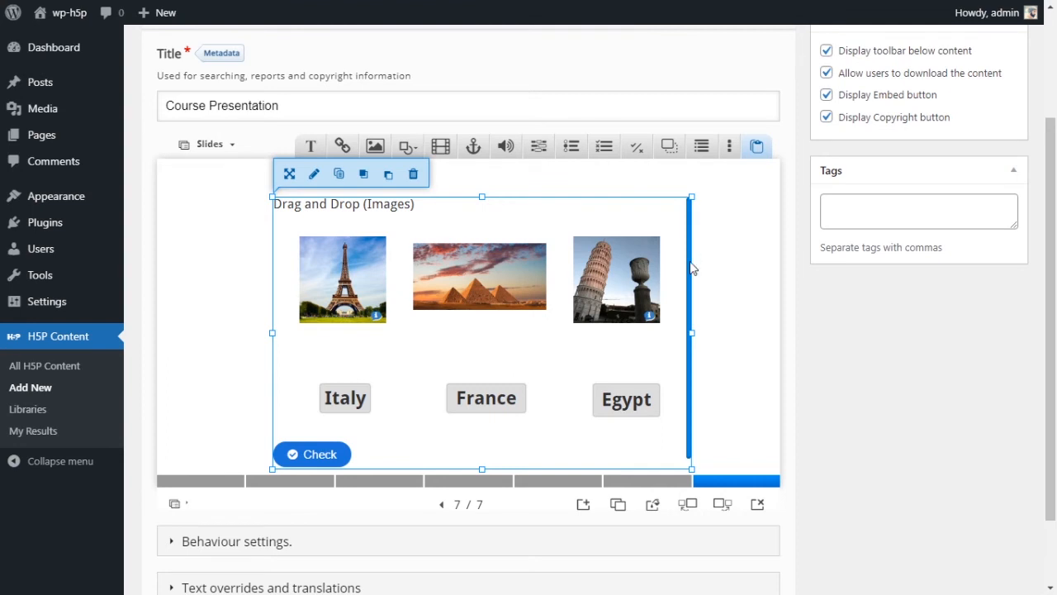
left_click(728, 261)
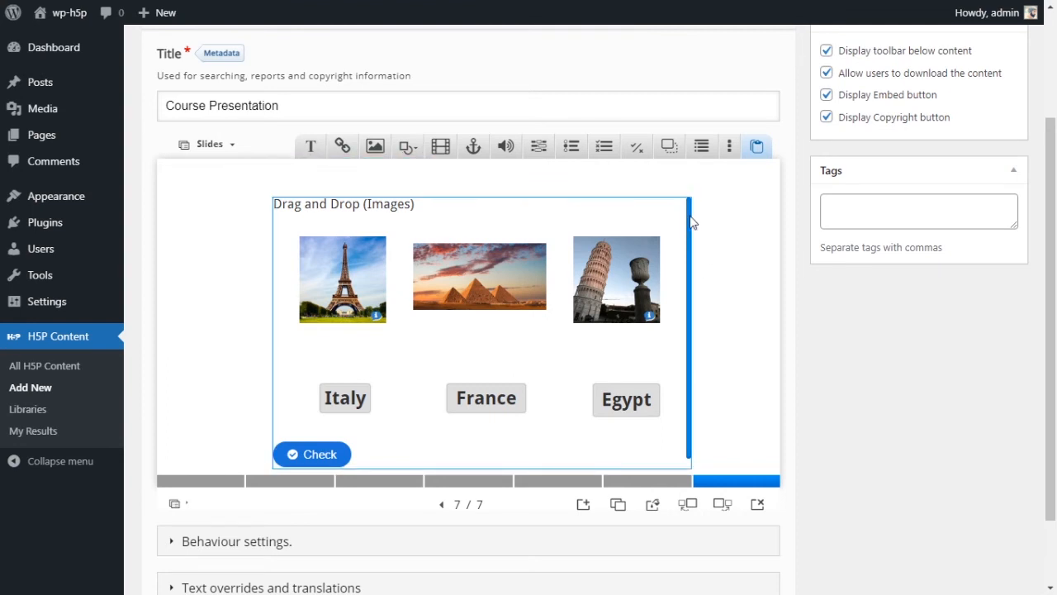
left_click(299, 219)
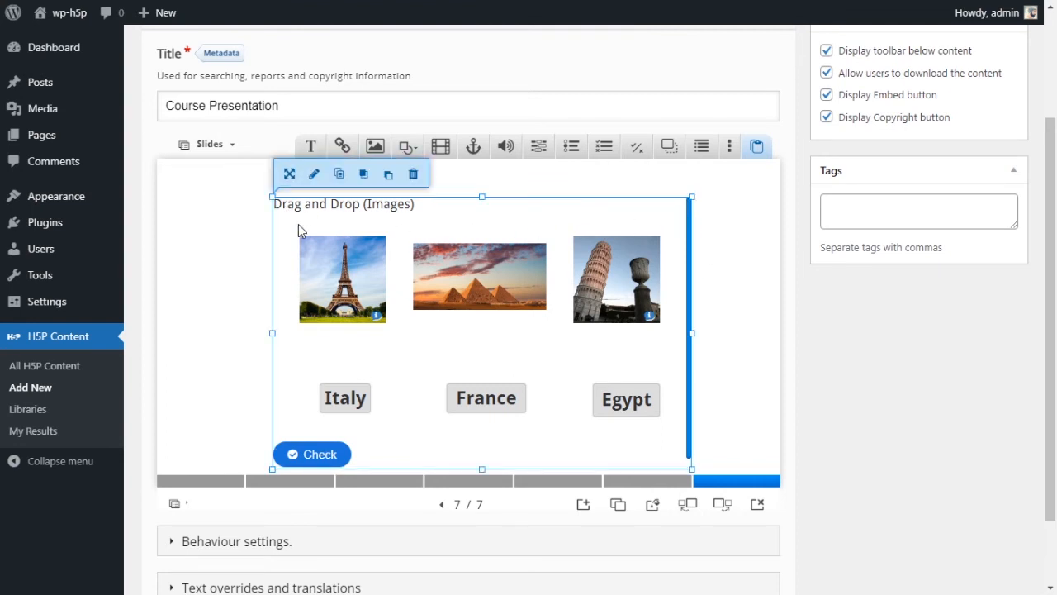
left_click_drag(271, 195, 238, 168)
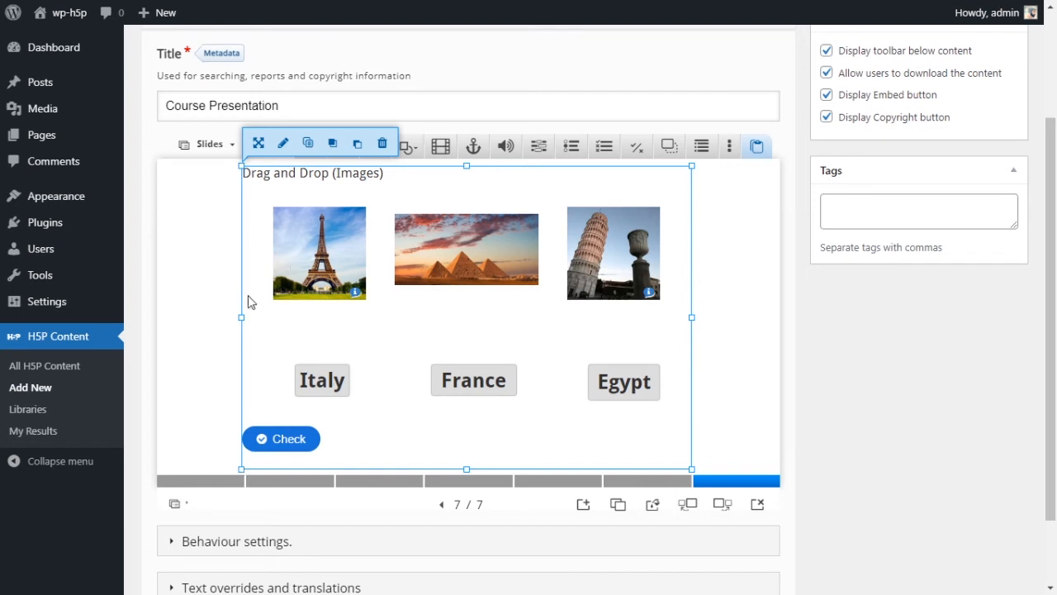
mouse_move(241, 317)
left_mouse_down()
mouse_move(214, 323)
mouse_move(241, 317)
left_mouse_up()
left_click(715, 330)
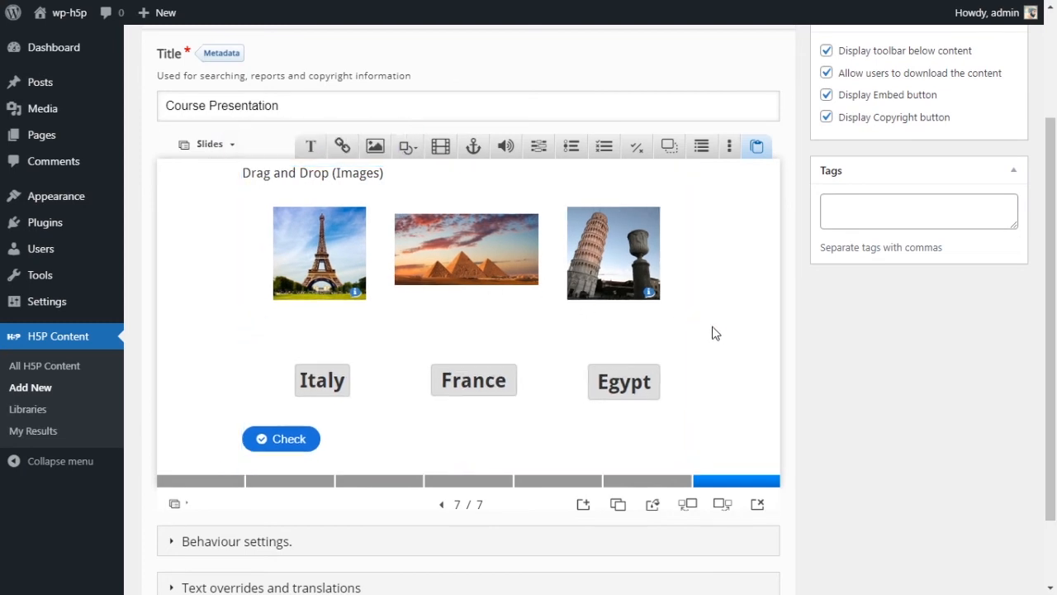
Change the drag and drop activity's title to "Drag and drop the text into the pictures" and save its settings.
left_click(322, 195)
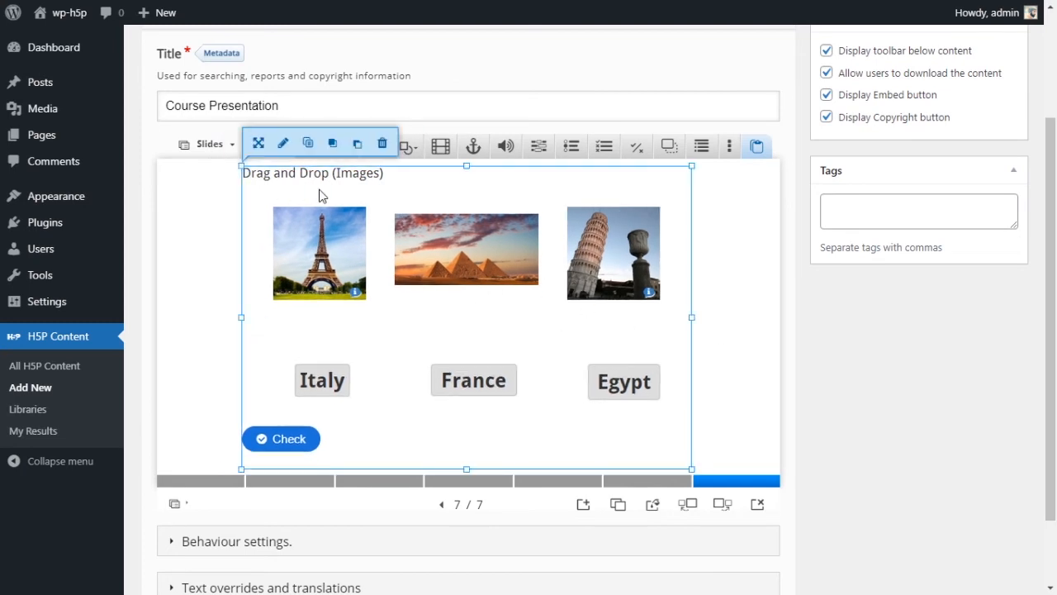
left_click(282, 144)
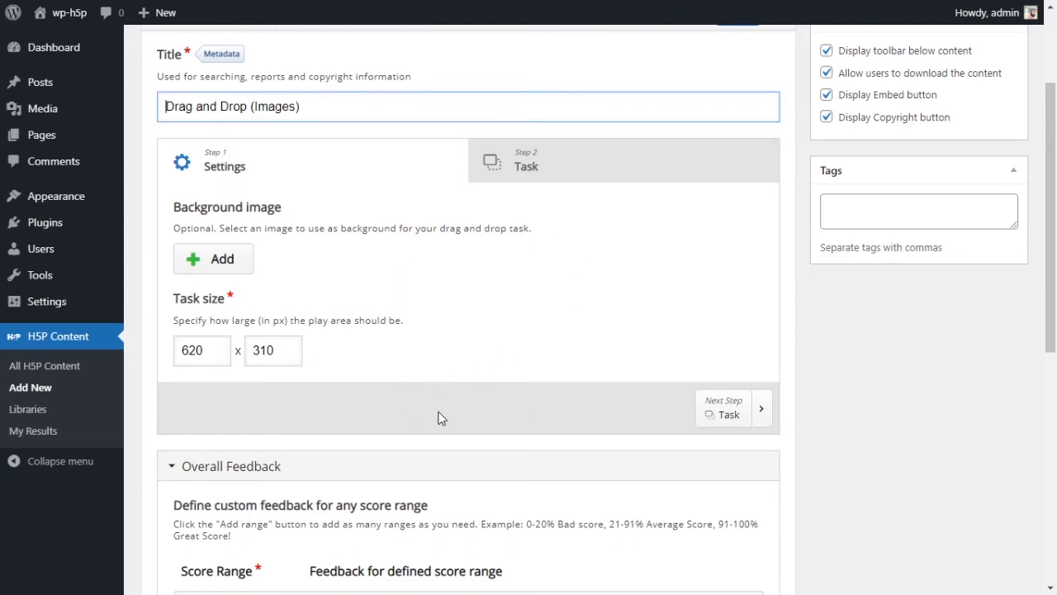
scroll(456, 417, "down", 1)
scroll(458, 417, "down", 2)
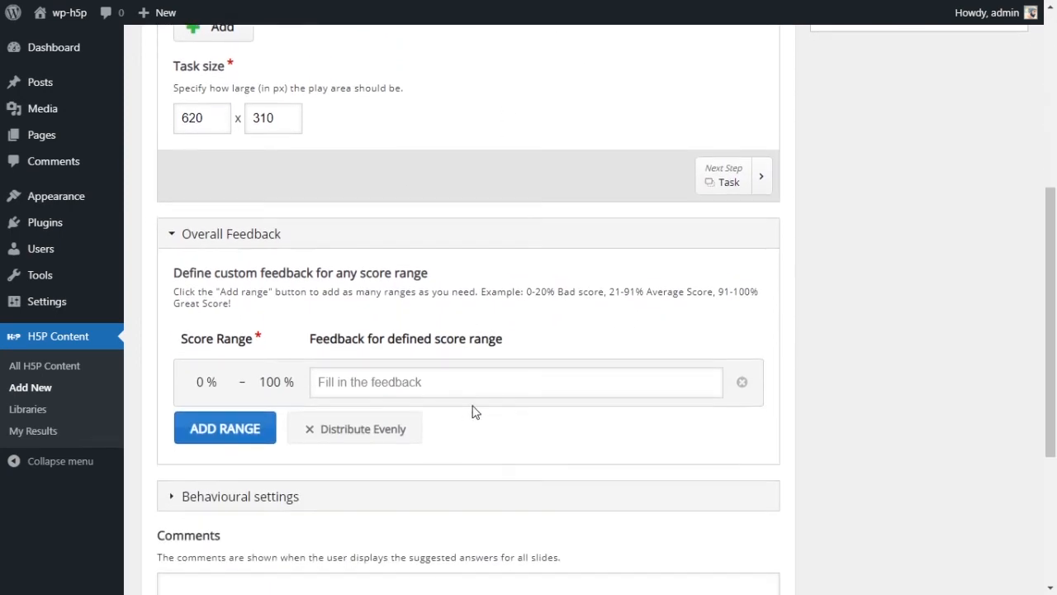
scroll(475, 405, "up", 3)
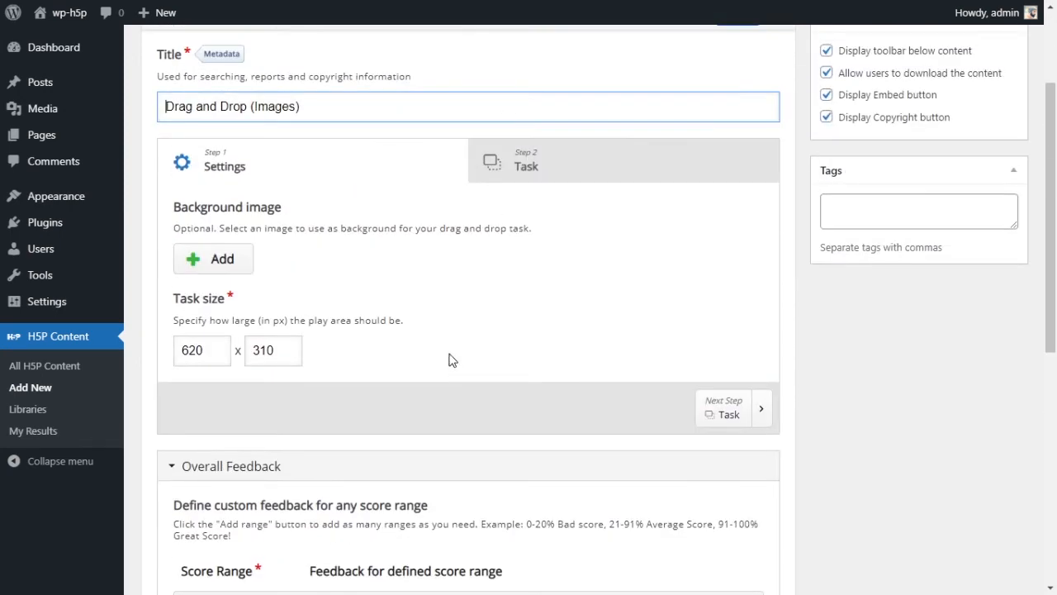
left_click_drag(311, 110, 128, 117)
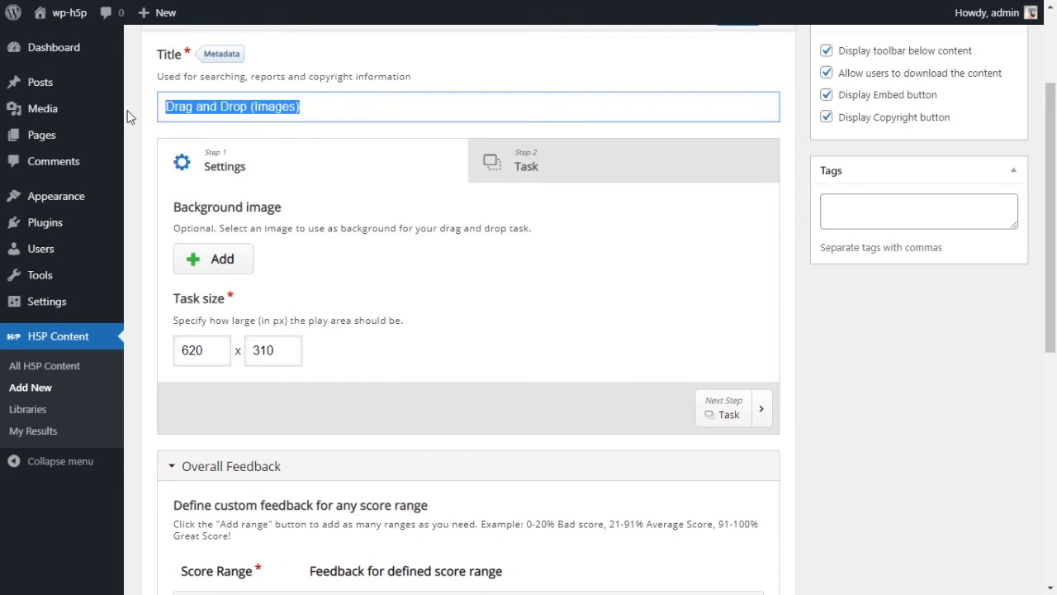
left_click_drag(267, 107, 156, 108)
type("Dr")
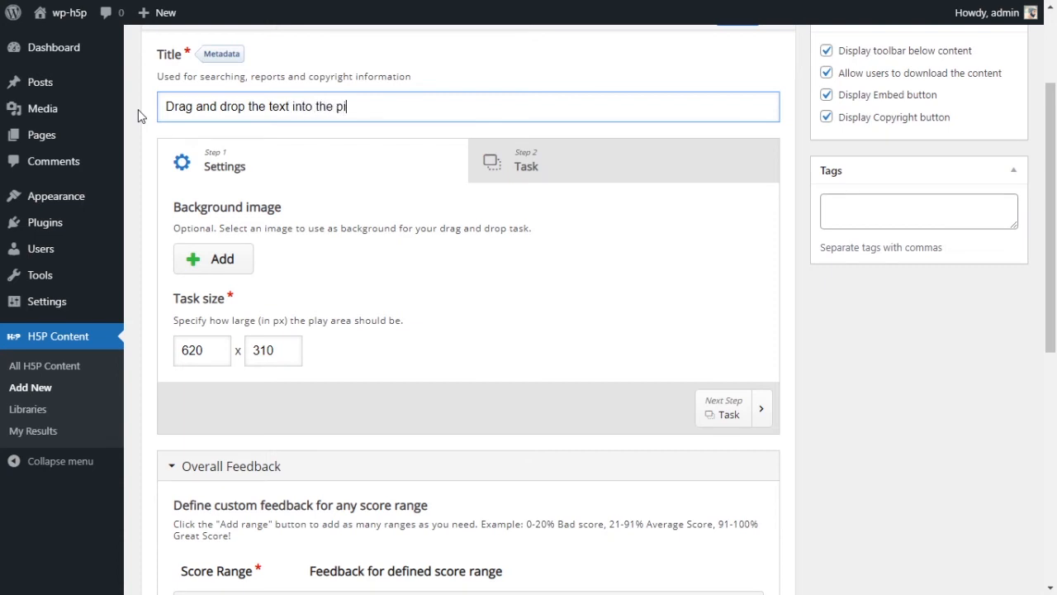
type("uress")
scroll(694, 276, "down", 2)
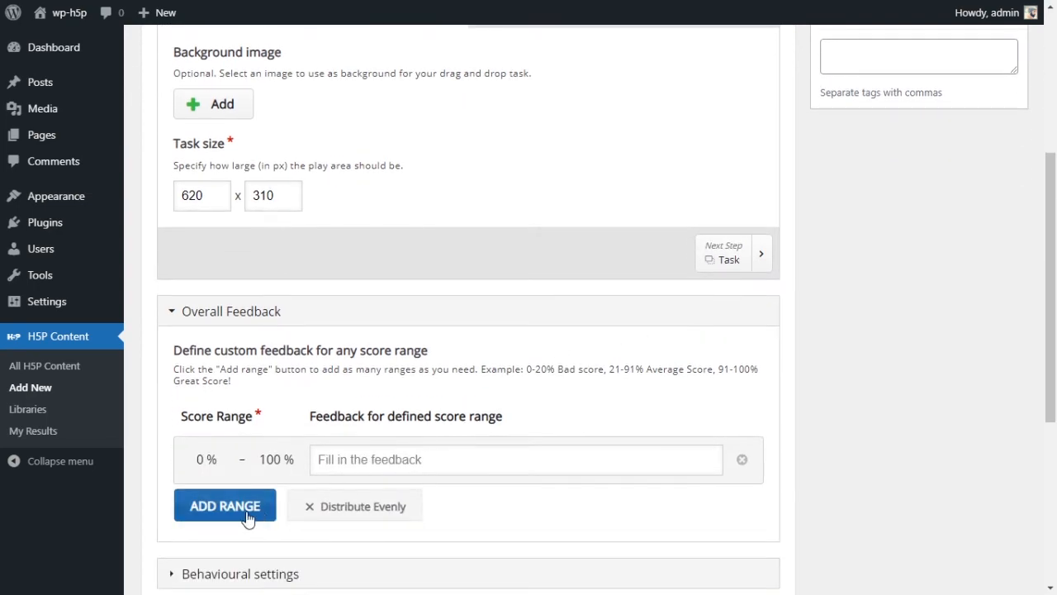
scroll(793, 385, "up", 3)
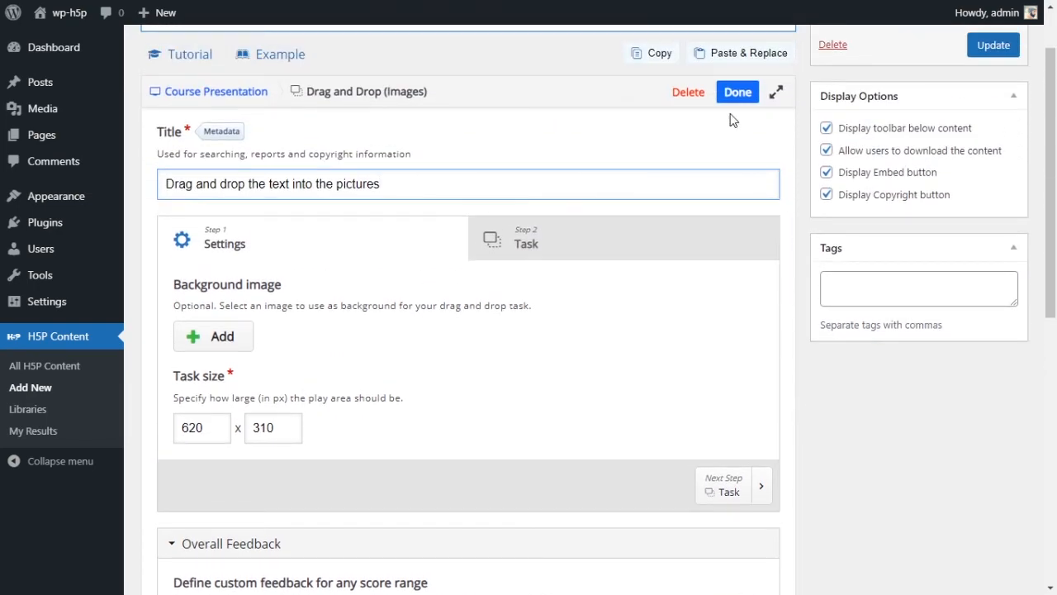
left_click(737, 93)
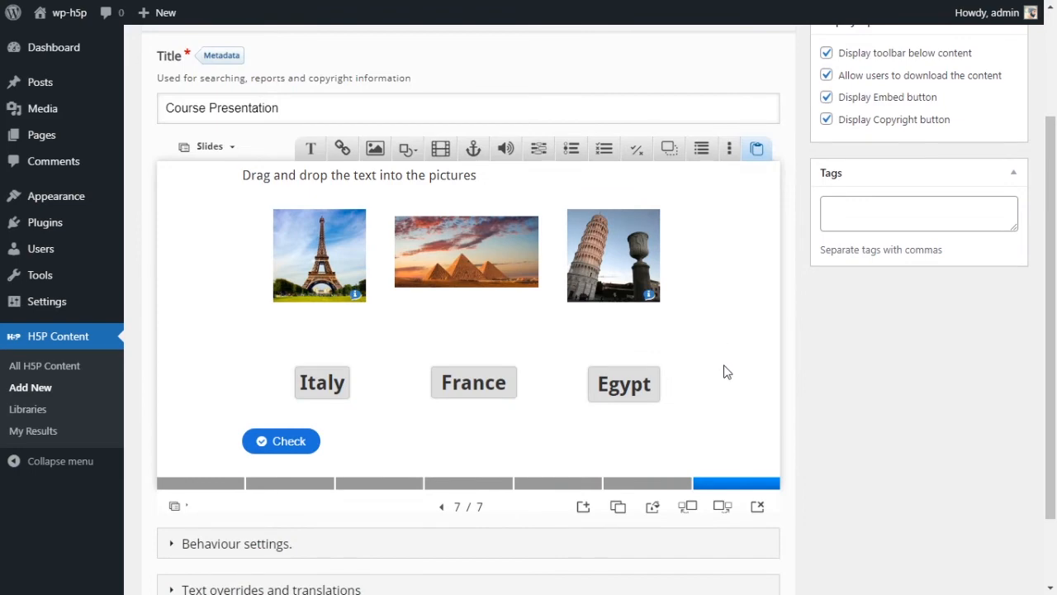
left_click(644, 483)
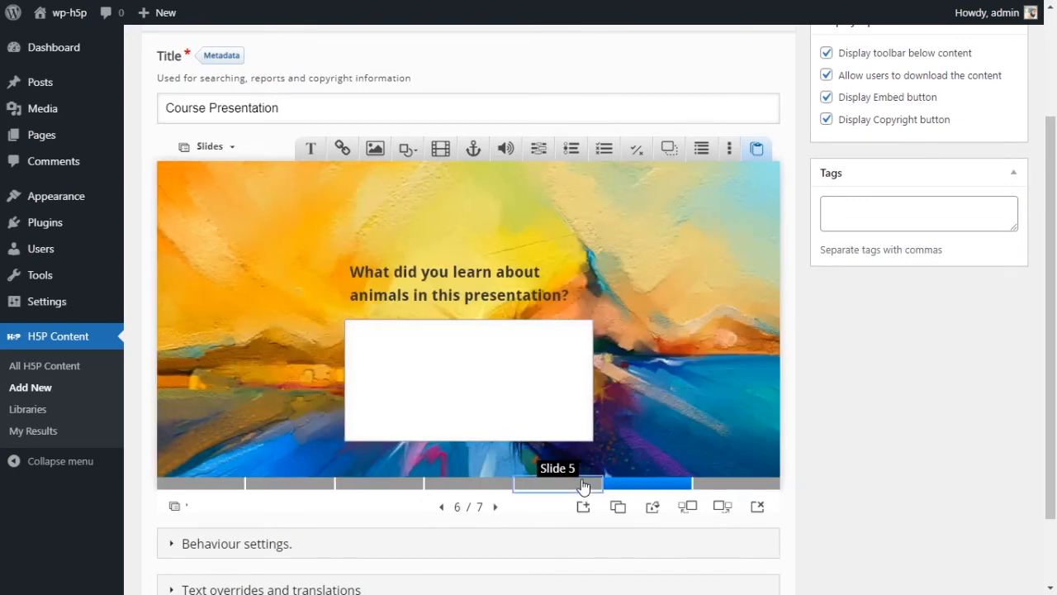
left_click(578, 483)
left_click(646, 484)
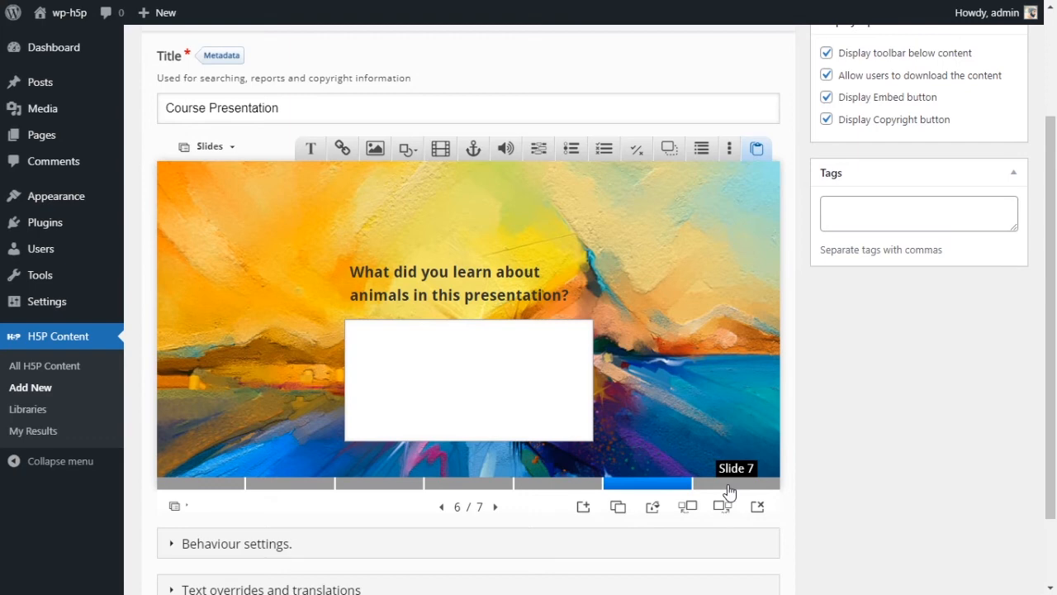
left_click(728, 485)
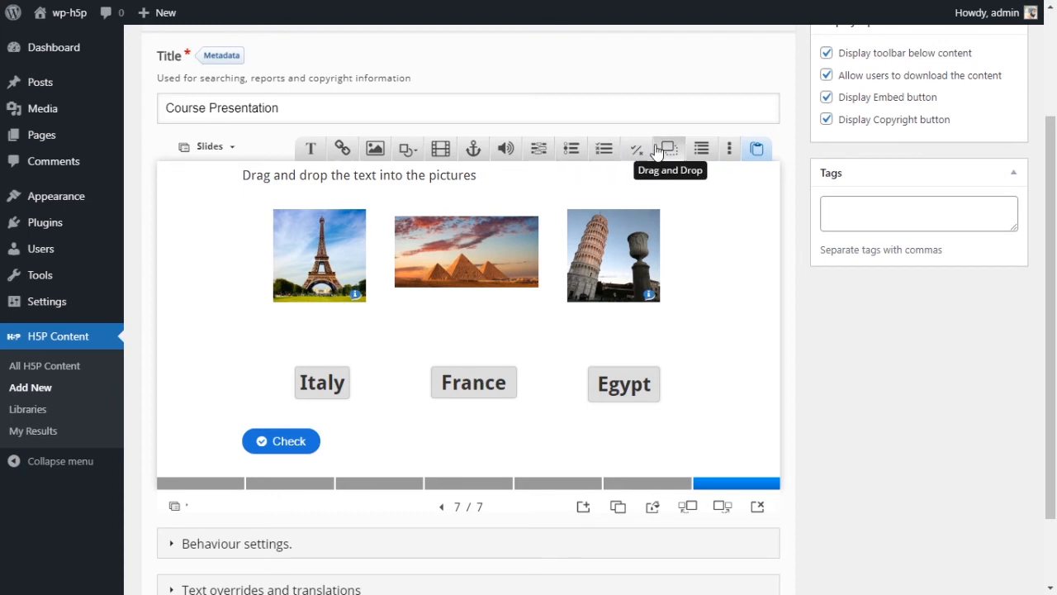
left_click(731, 150)
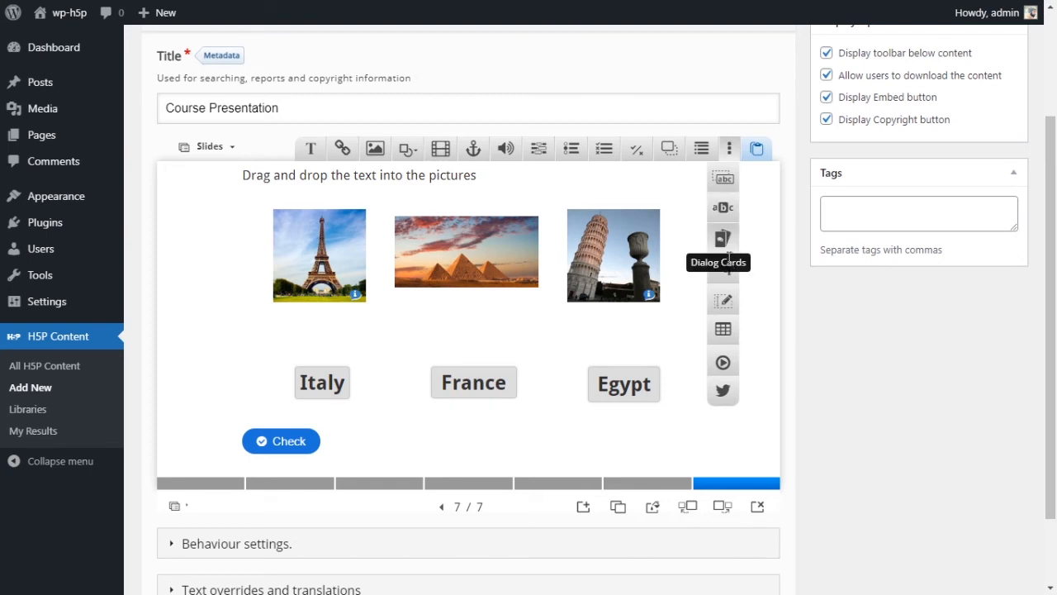
Copy the whole Fill in the Blanks content and add a blank slide 8 at the end of the Course Presentation.
left_click(208, 237)
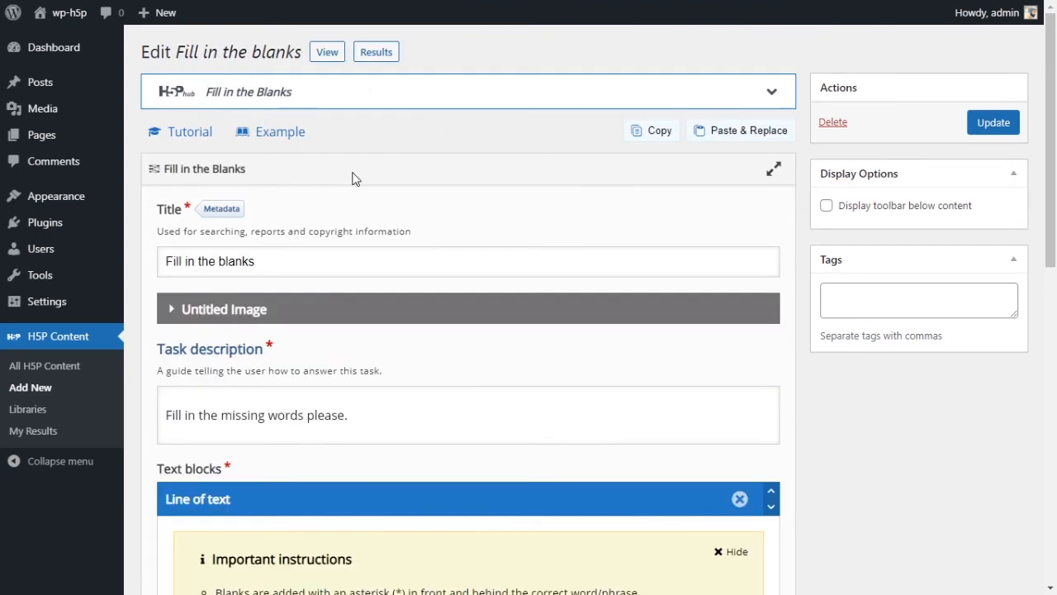
scroll(359, 189, "down", 2)
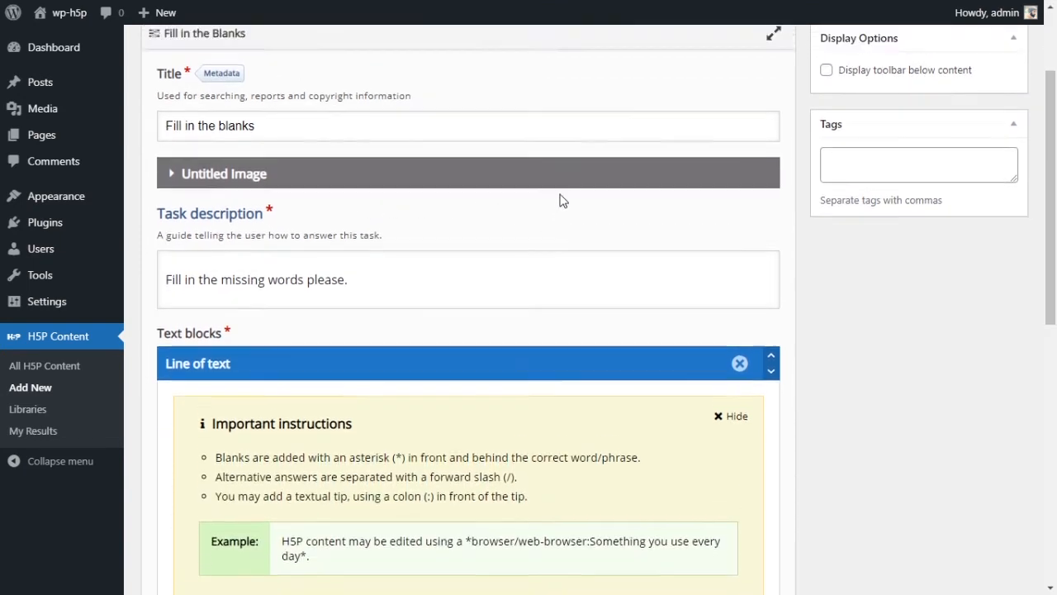
scroll(562, 198, "up", 2)
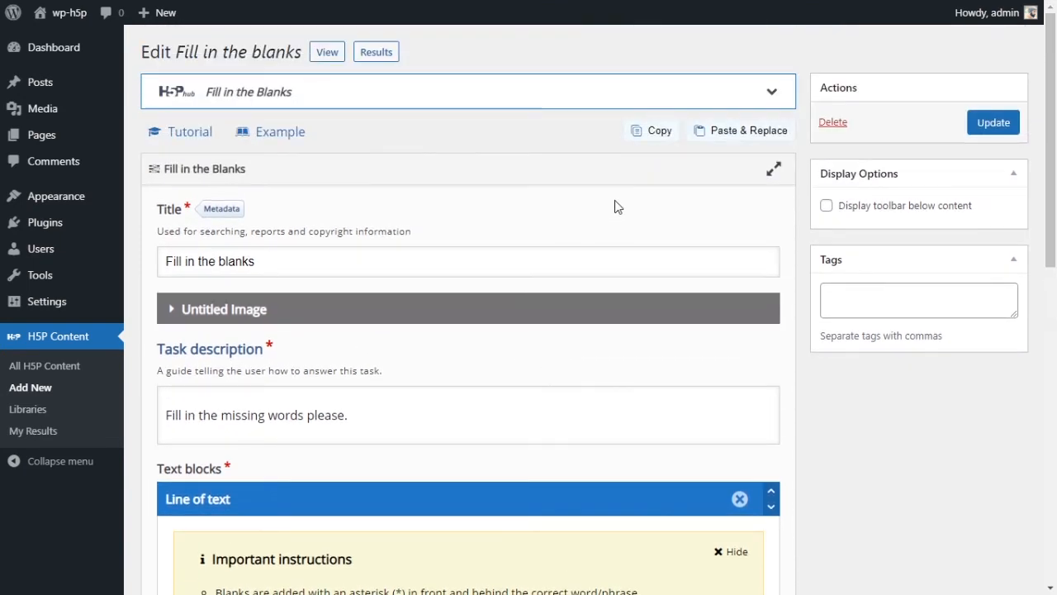
left_click(649, 136)
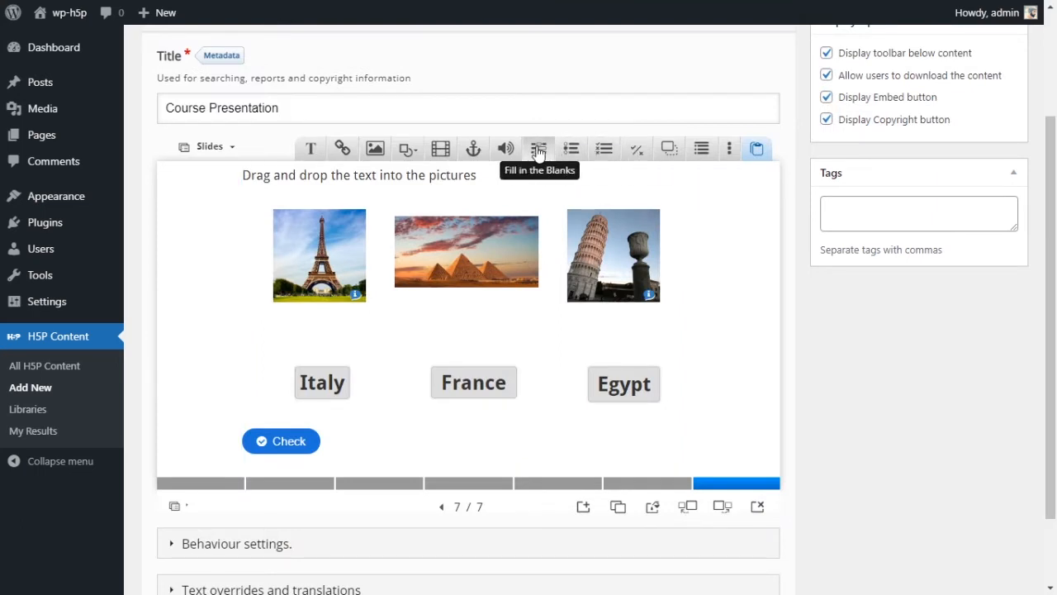
left_click(582, 505)
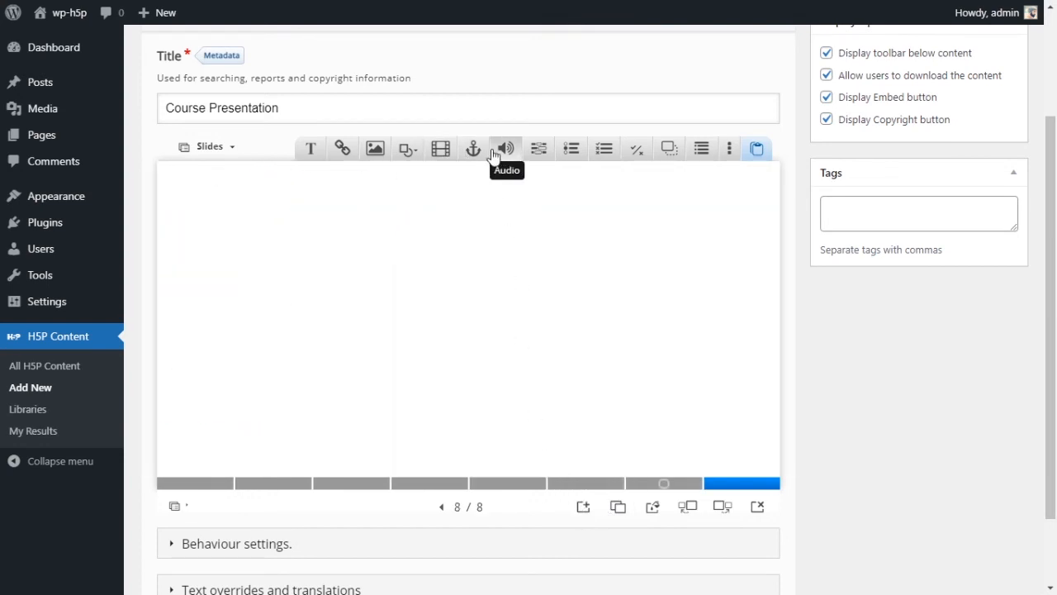
left_click(540, 151)
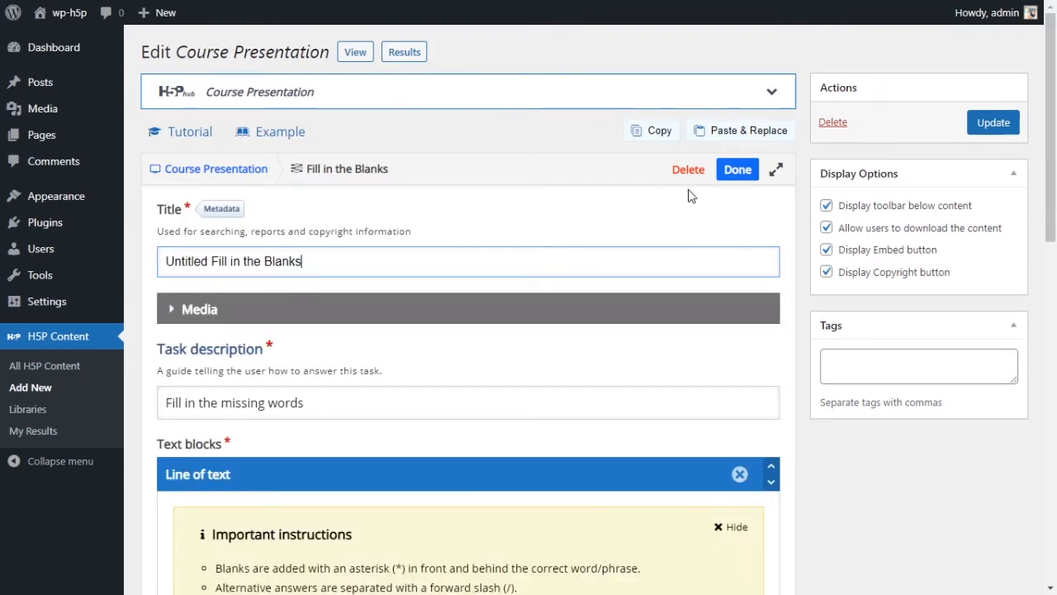
left_click(690, 172)
left_click(599, 74)
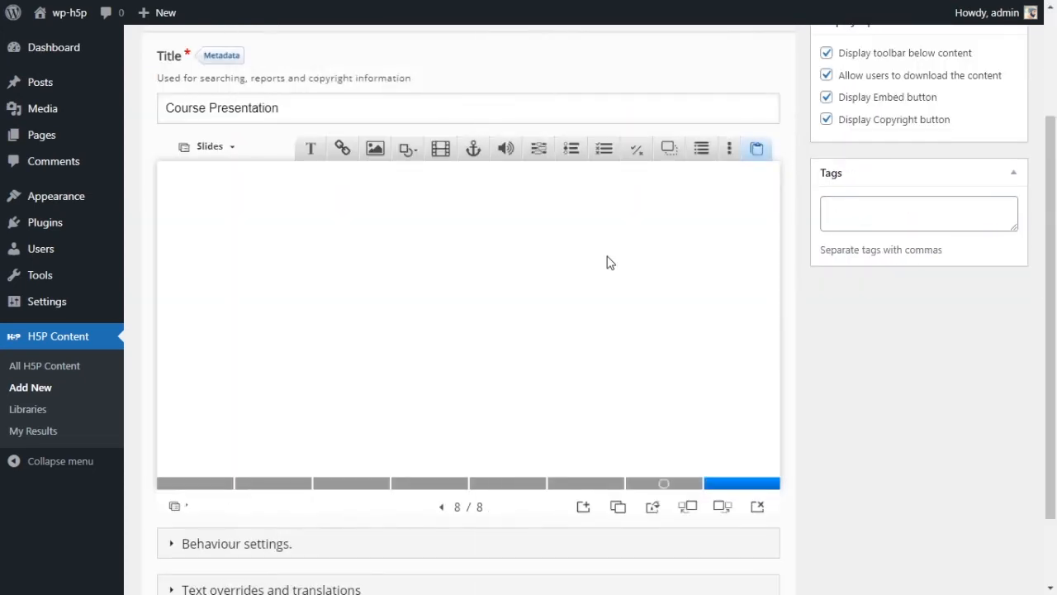
Paste the copied Fill in the Blanks activity onto slide 8, enlarge it slightly and position it around the middle of the slide.
left_click(758, 150)
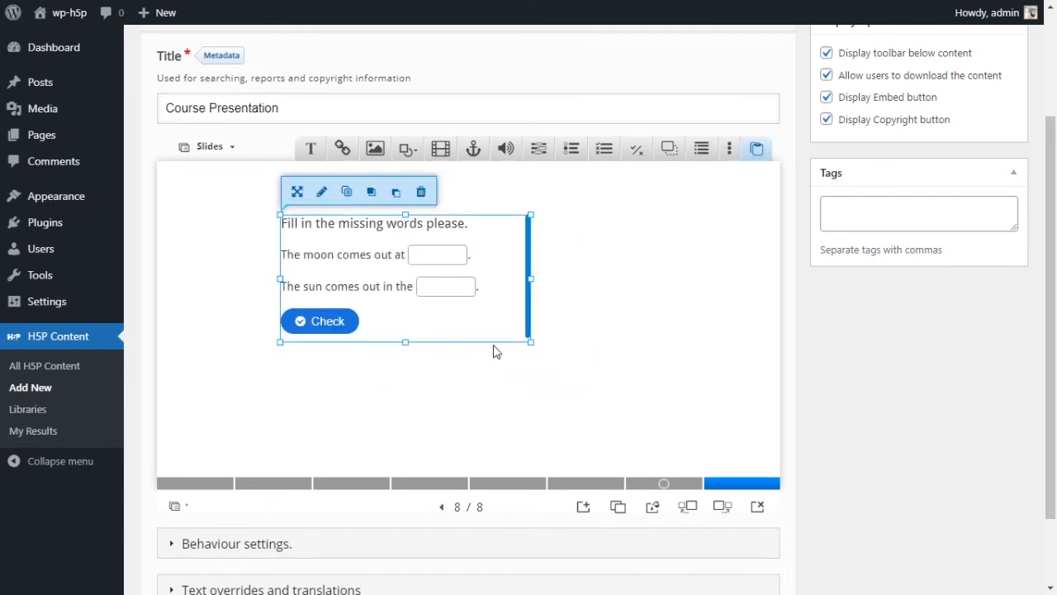
left_click_drag(530, 342, 630, 447)
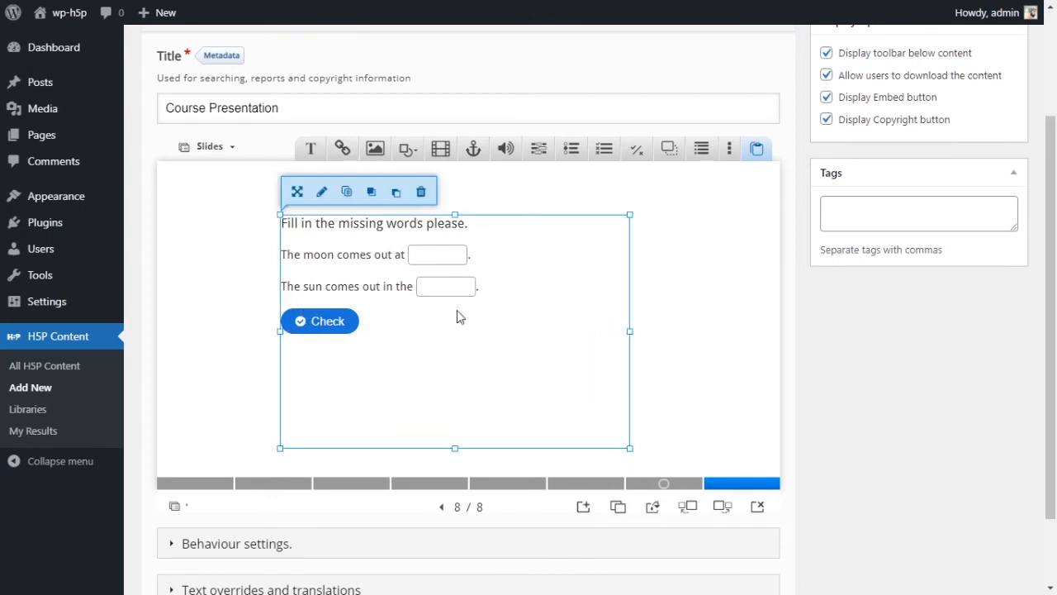
left_click_drag(363, 252, 453, 267)
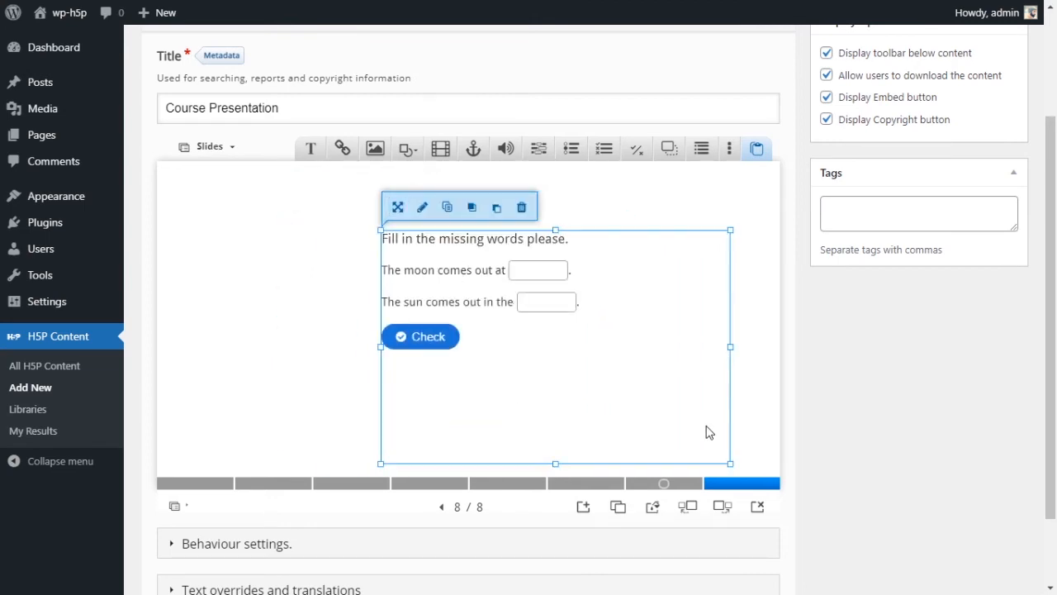
left_click_drag(731, 463, 644, 405)
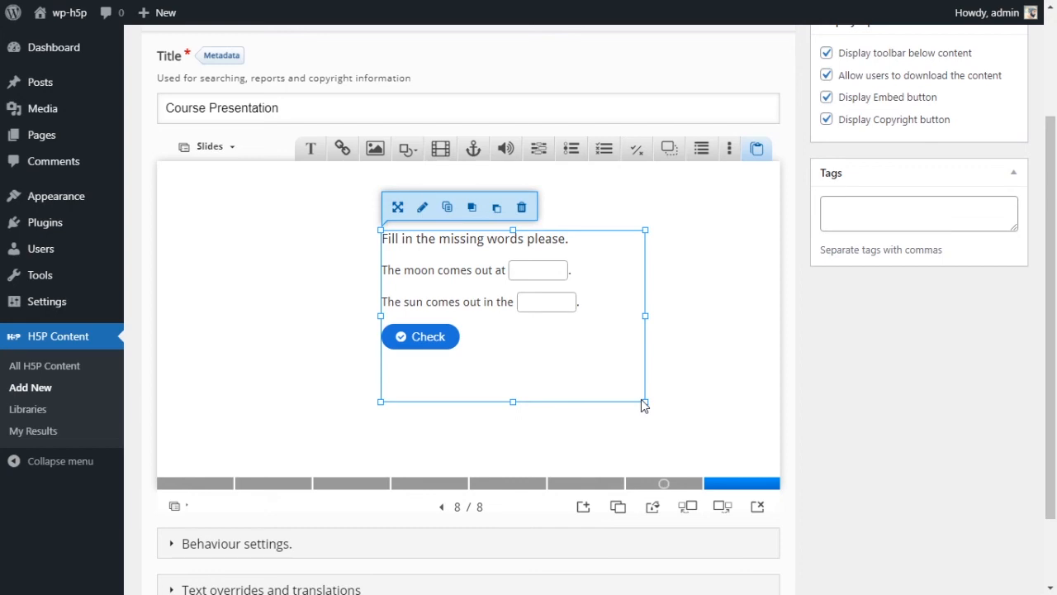
mouse_move(562, 337)
left_mouse_down()
mouse_move(547, 344)
mouse_move(560, 358)
left_mouse_up()
left_click(716, 342)
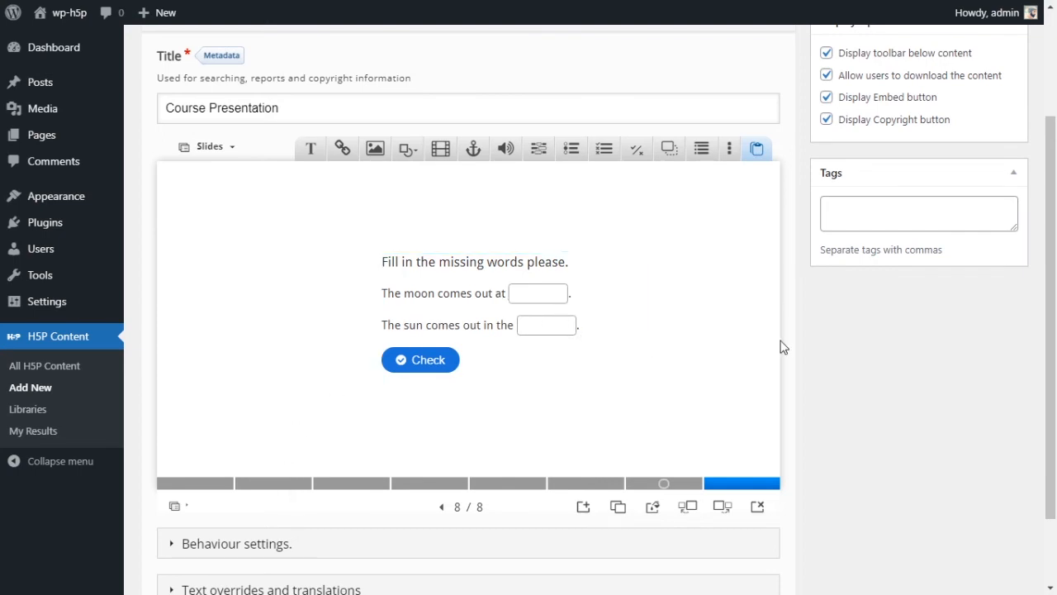
Look through the presentation's slides and the additional activity types that can be inserted.
left_click(650, 486)
left_click(585, 486)
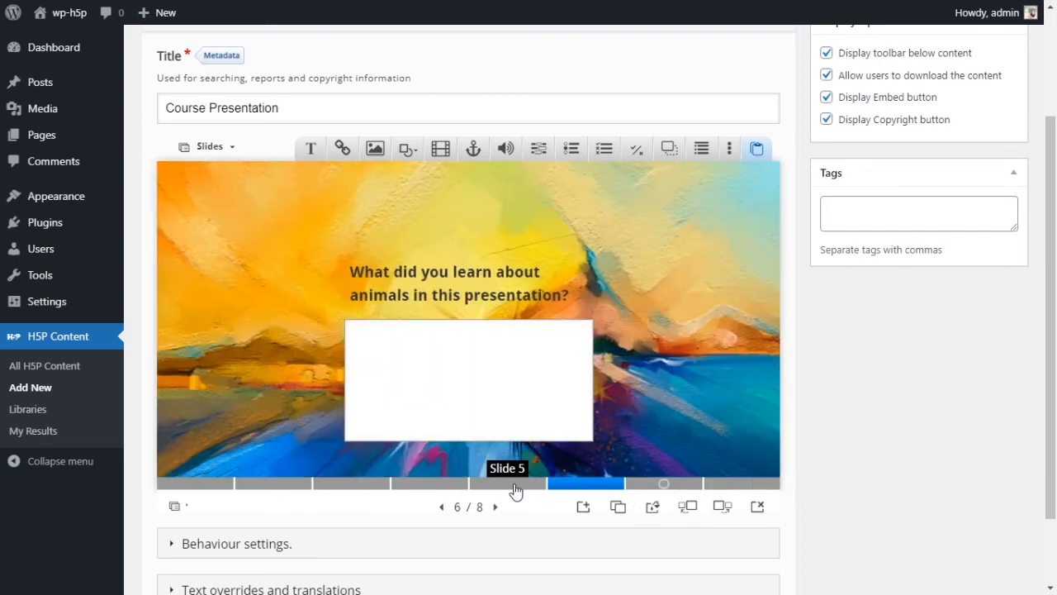
left_click(507, 486)
left_click(663, 486)
left_click(736, 488)
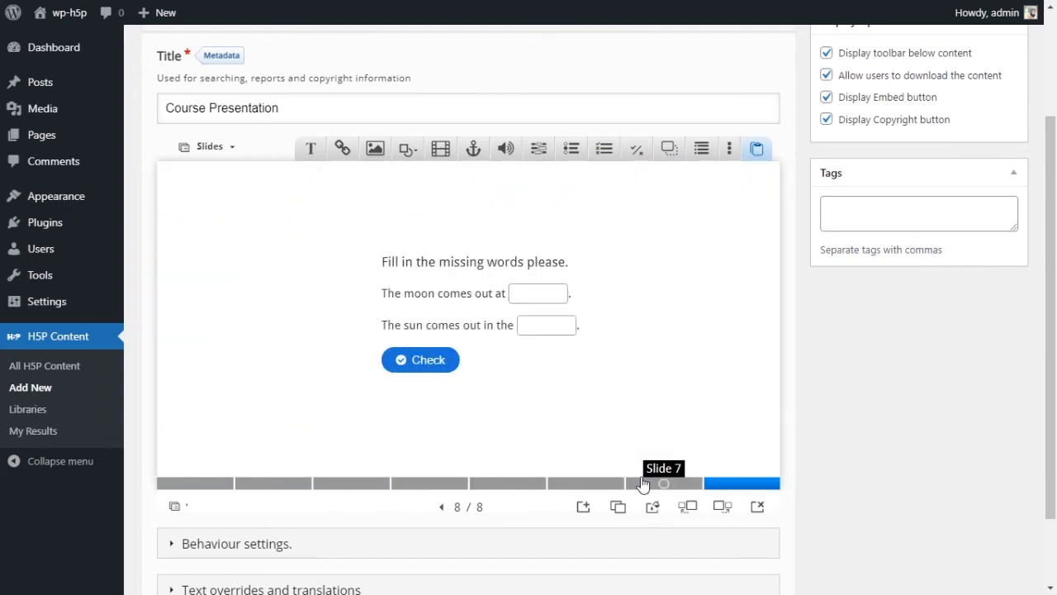
left_click(519, 485)
left_click(437, 486)
left_click(318, 486)
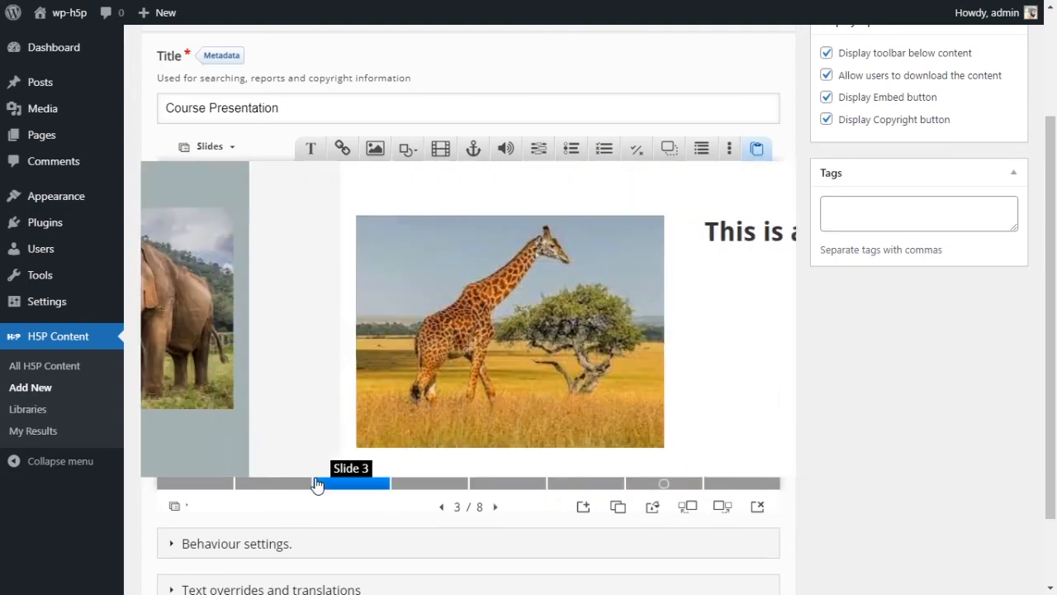
scroll(731, 330, "up", 1)
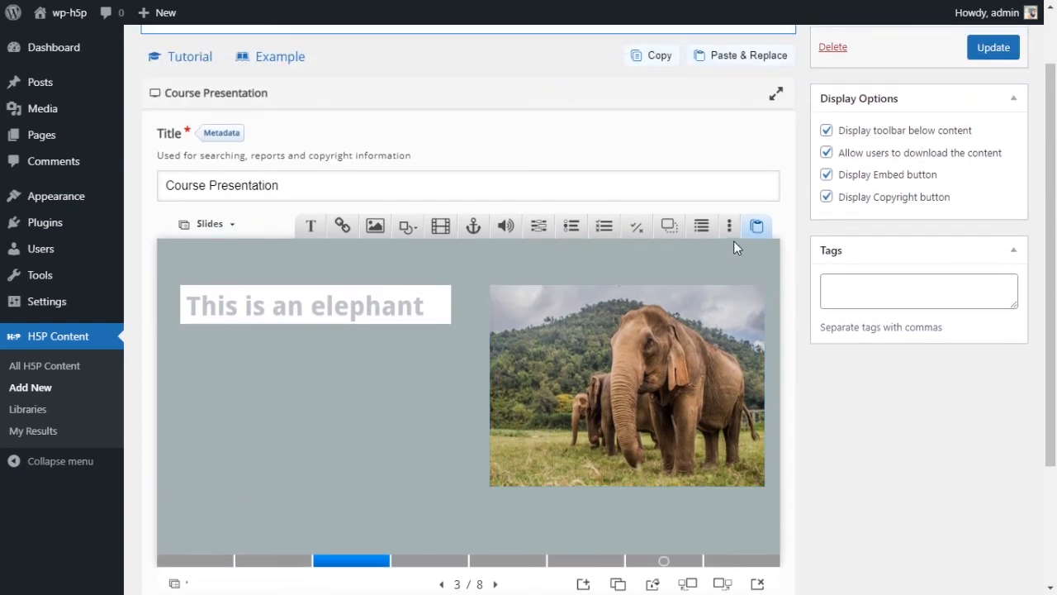
left_click(730, 232)
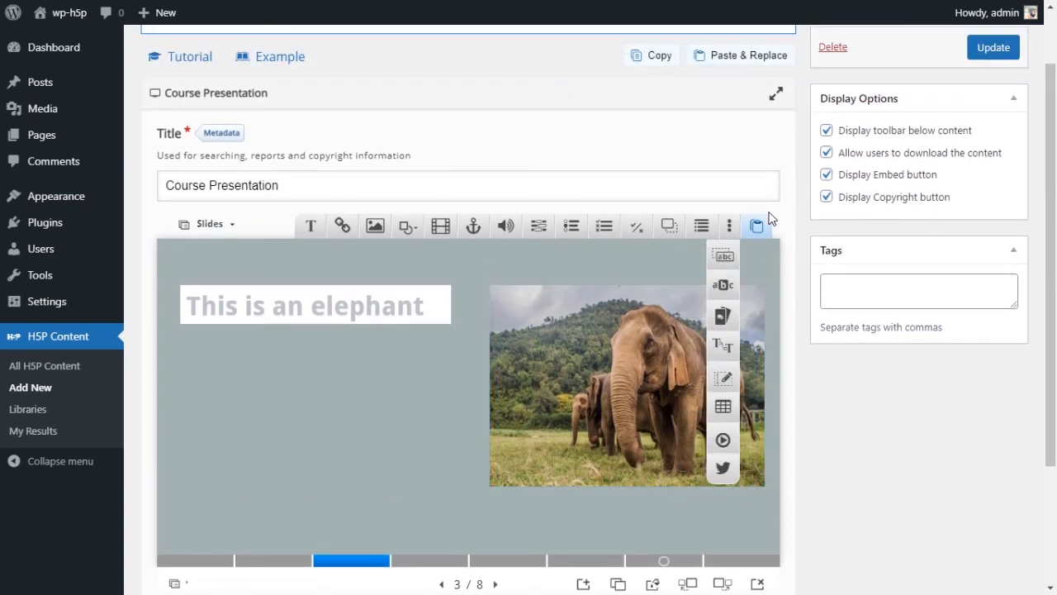
Set the list of slide titles to always show beside the slides.
left_click(211, 223)
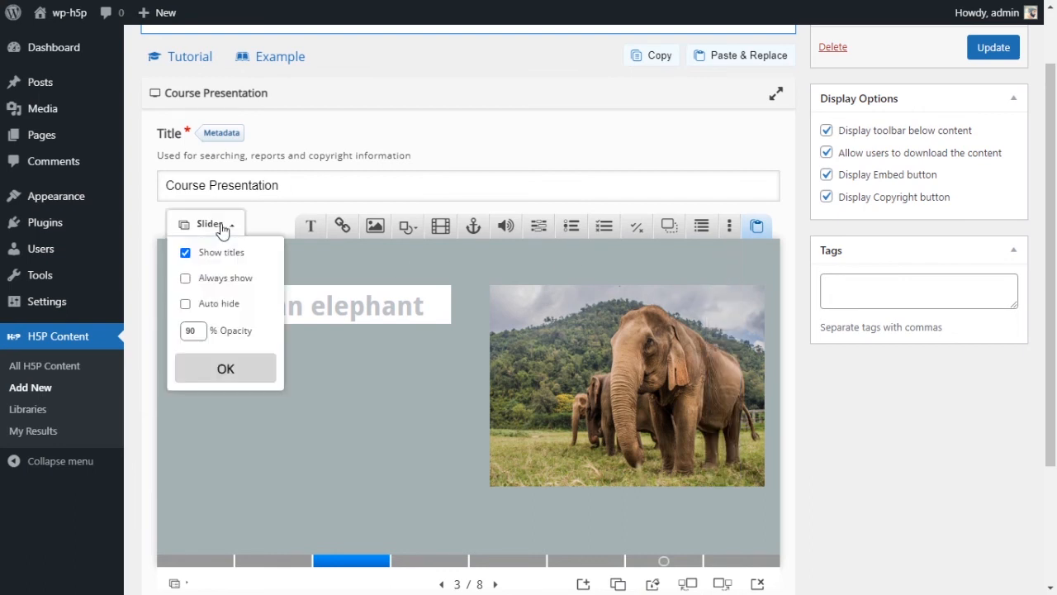
left_click(225, 277)
left_click(399, 352)
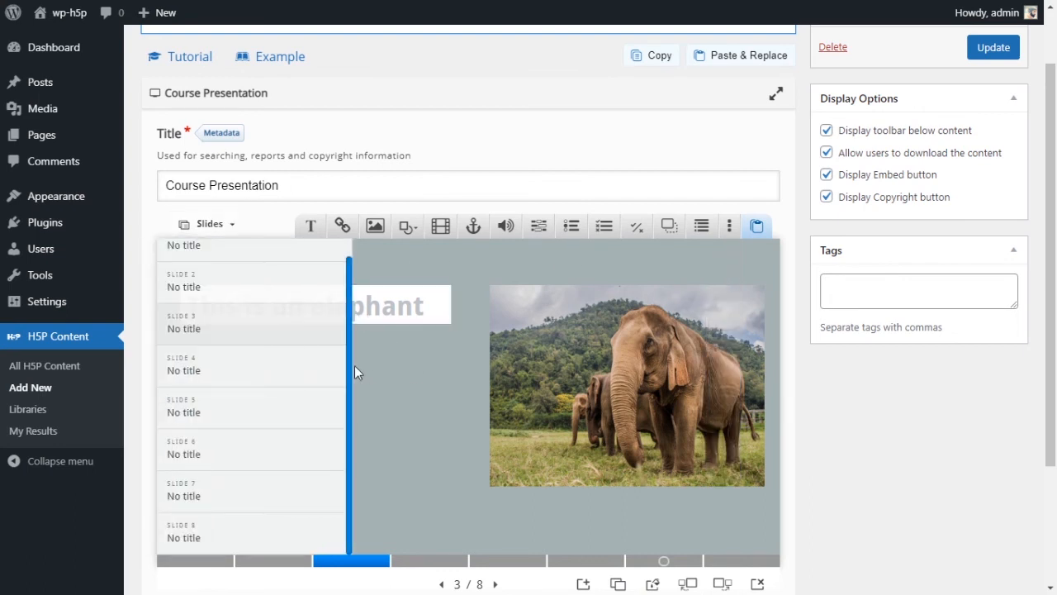
scroll(401, 364, "down", 1)
scroll(402, 365, "down", 1)
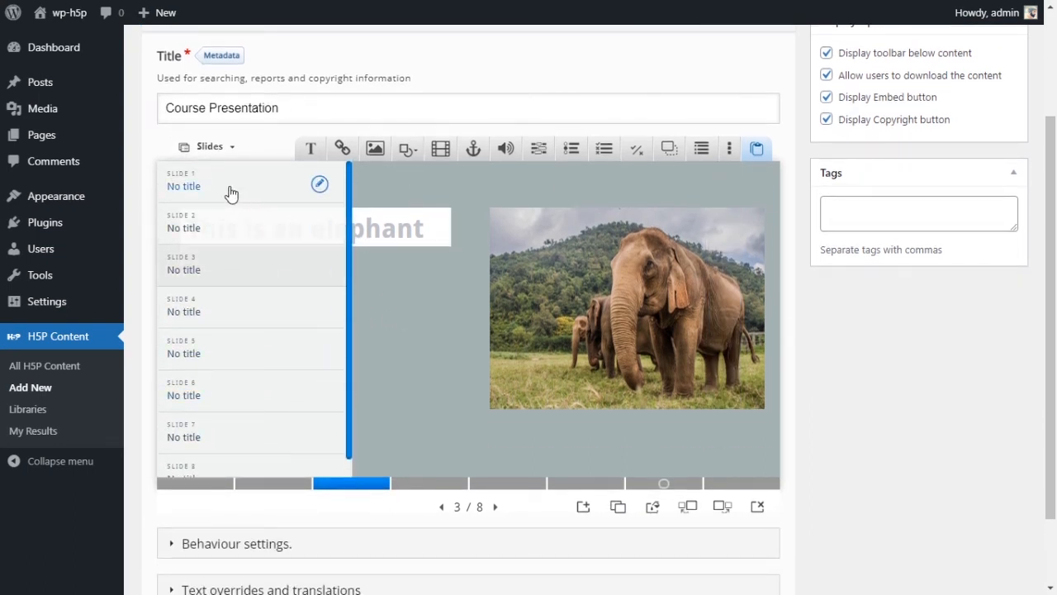
Title slide 1 "Intro" and slide 2 "Main menu" in the slide list.
left_click(321, 185)
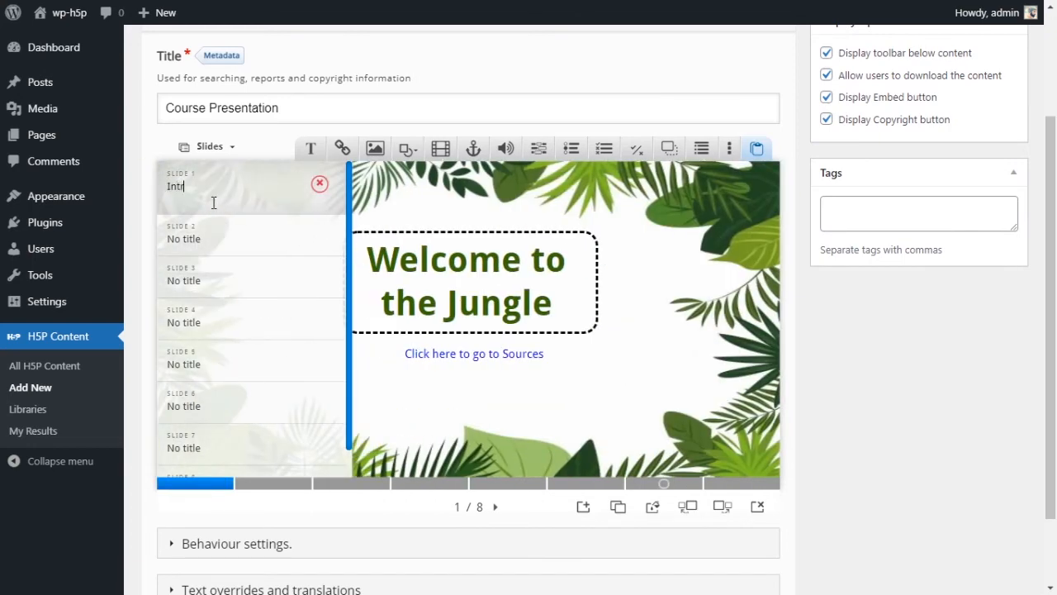
left_click(248, 239)
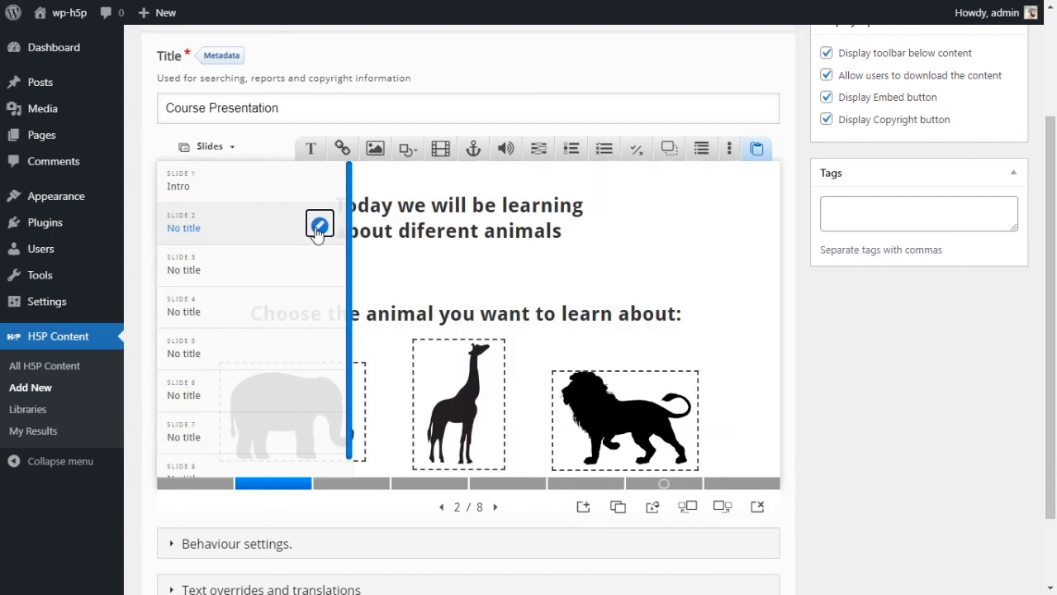
left_click(318, 224)
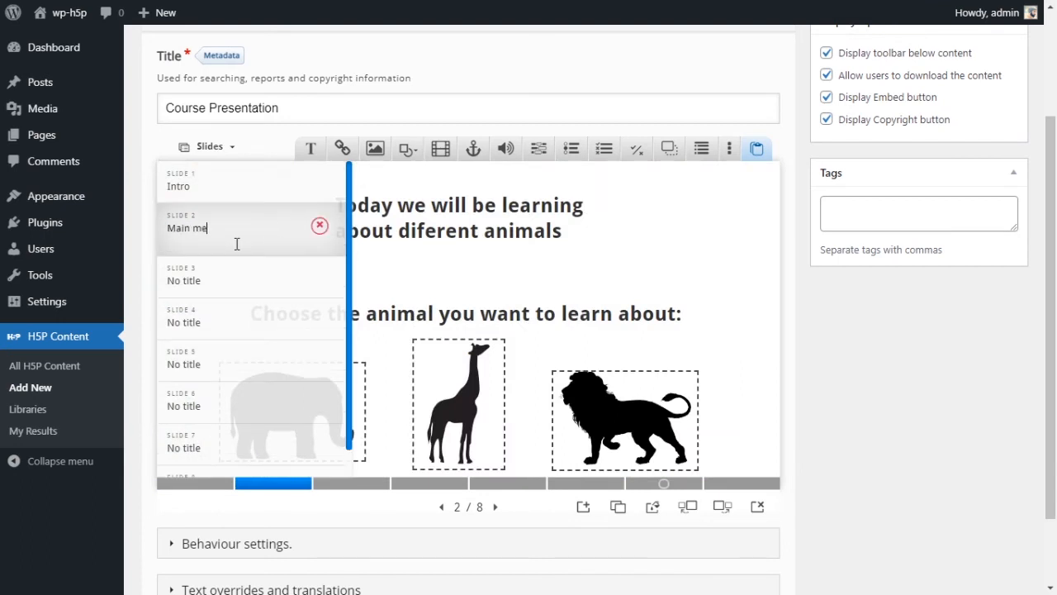
type("Main menu")
left_click(248, 278)
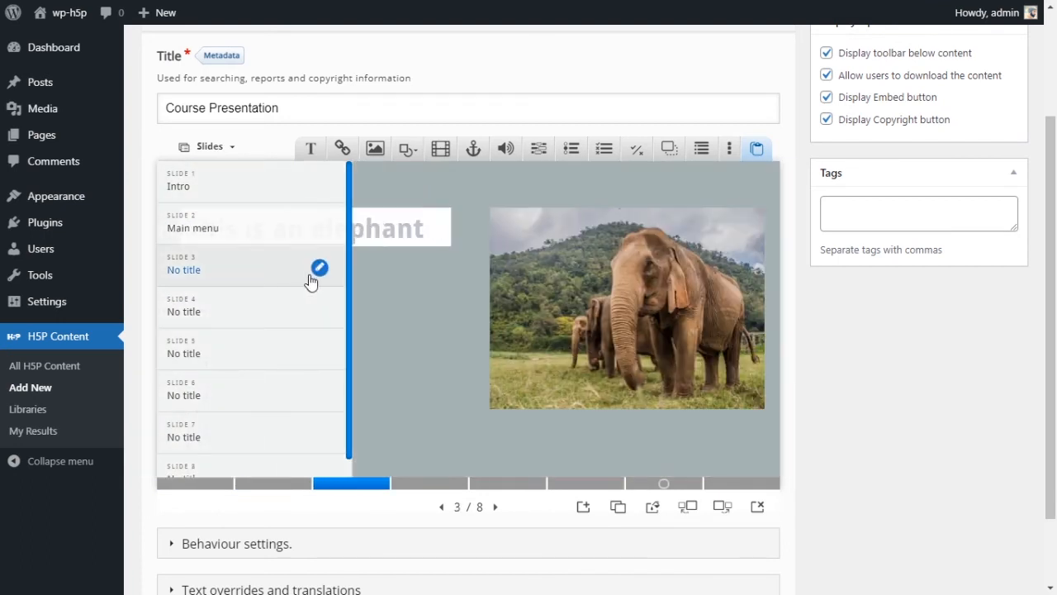
Title slide 3 "Elephant" and slide 4 "Giraffe" in the slide list.
left_click(318, 267)
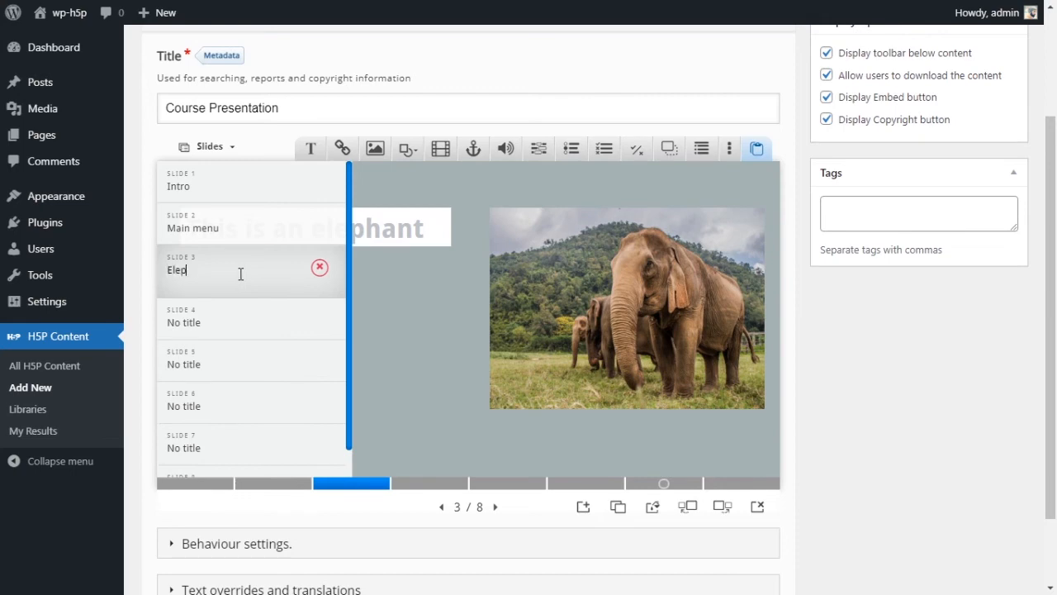
type("Elephant")
left_click(224, 319)
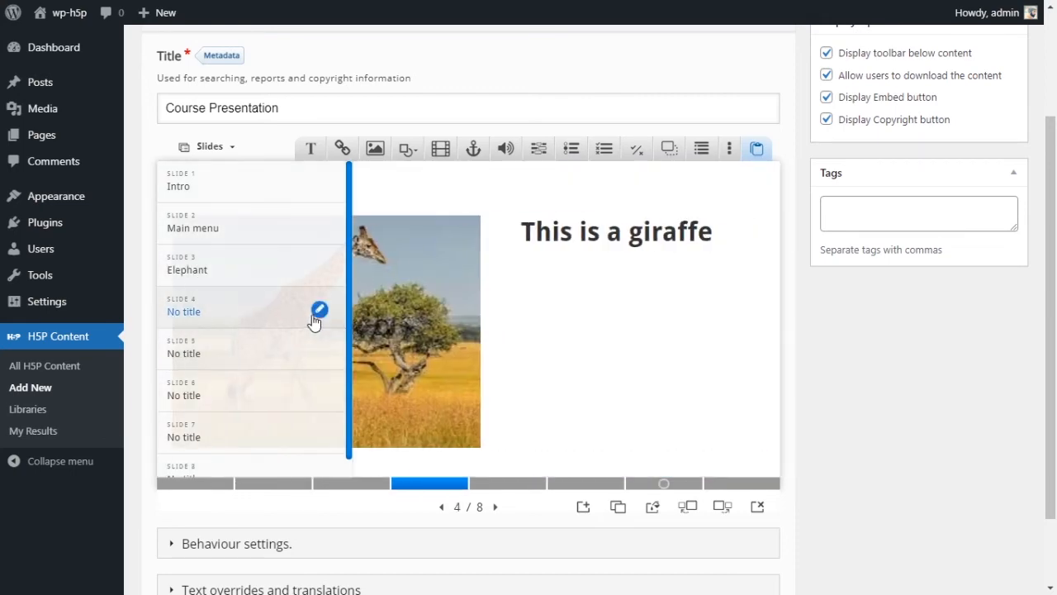
left_click(318, 308)
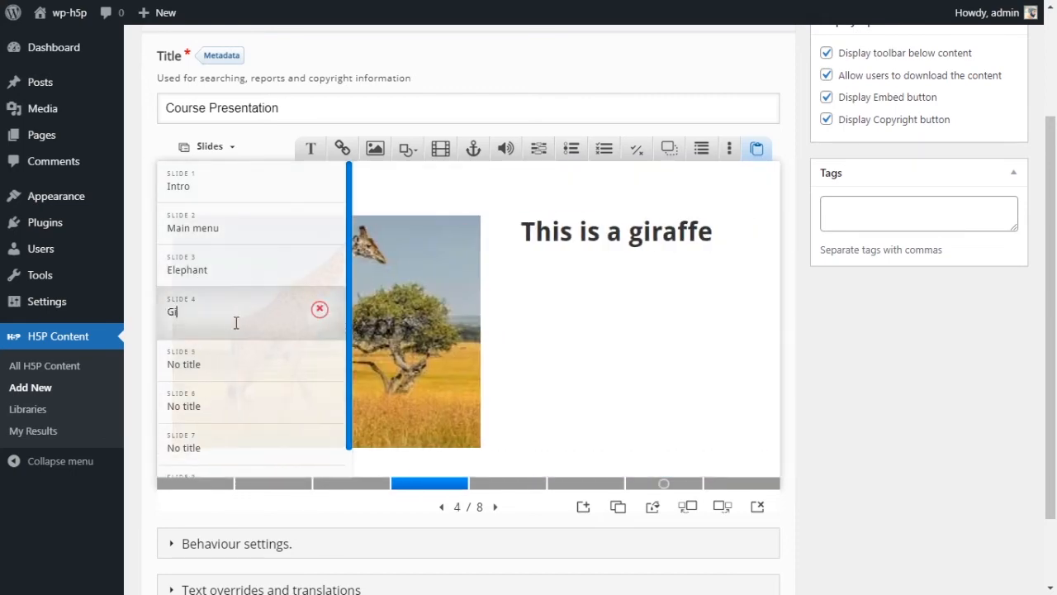
type("Giraffe")
left_click(283, 364)
Title slide 5 "Lion" and slide 6 "Exp text" in the slide list.
left_click(318, 351)
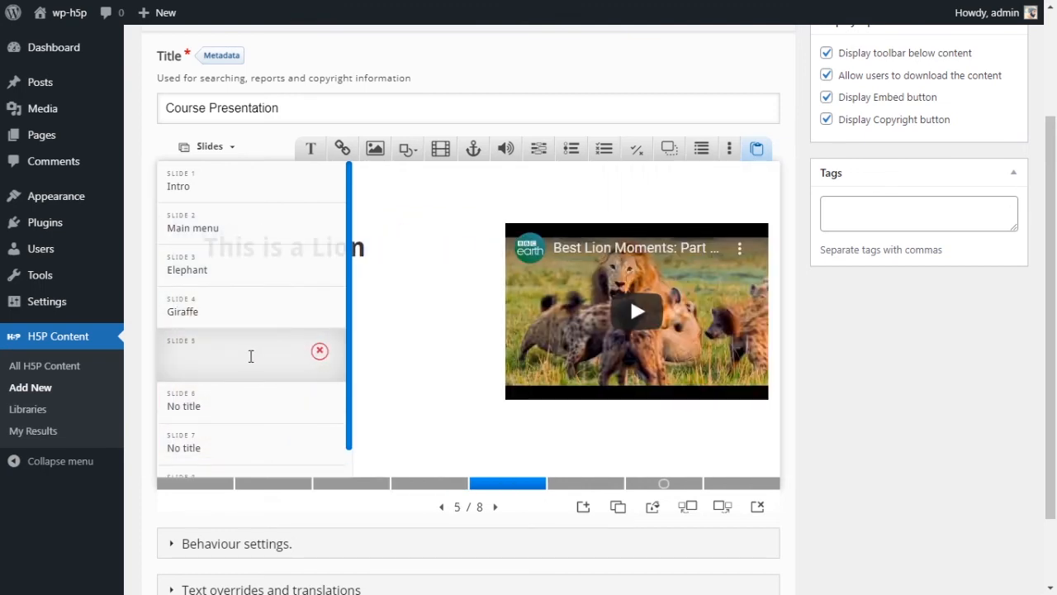
type("Lion")
left_click(243, 413)
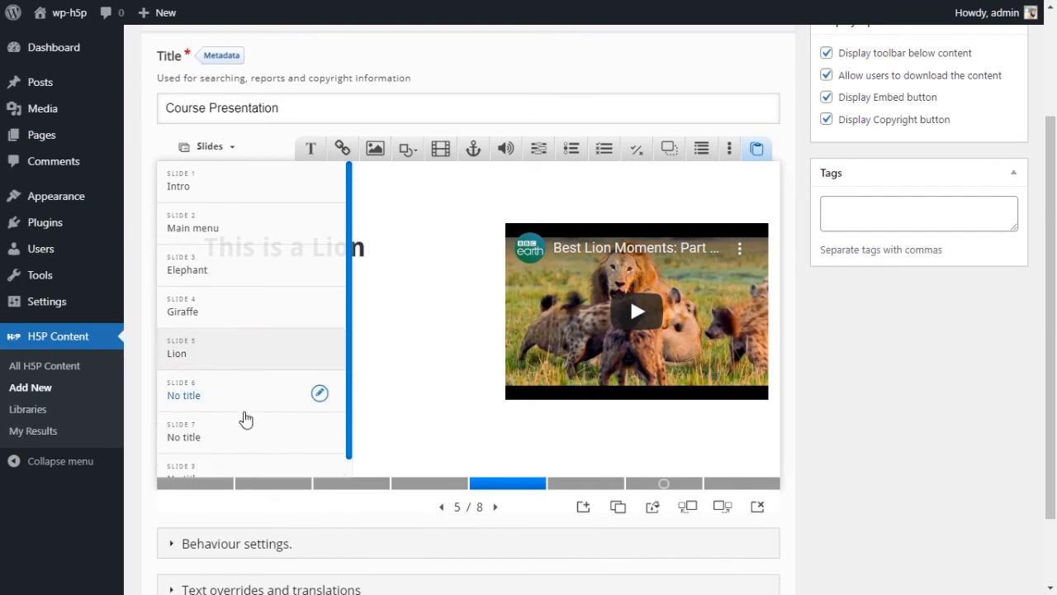
left_click(321, 397)
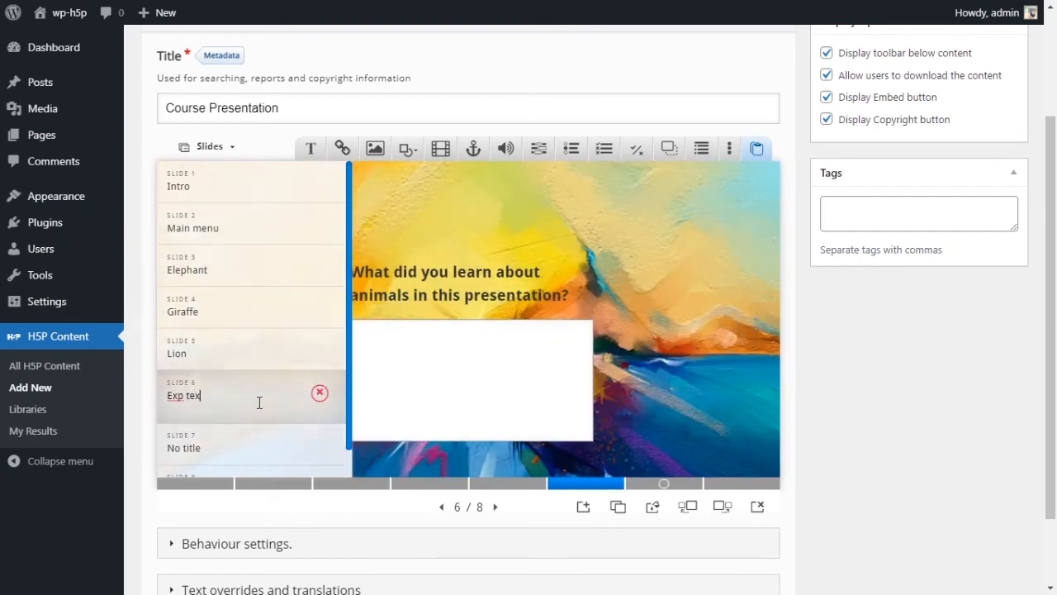
left_click(301, 447)
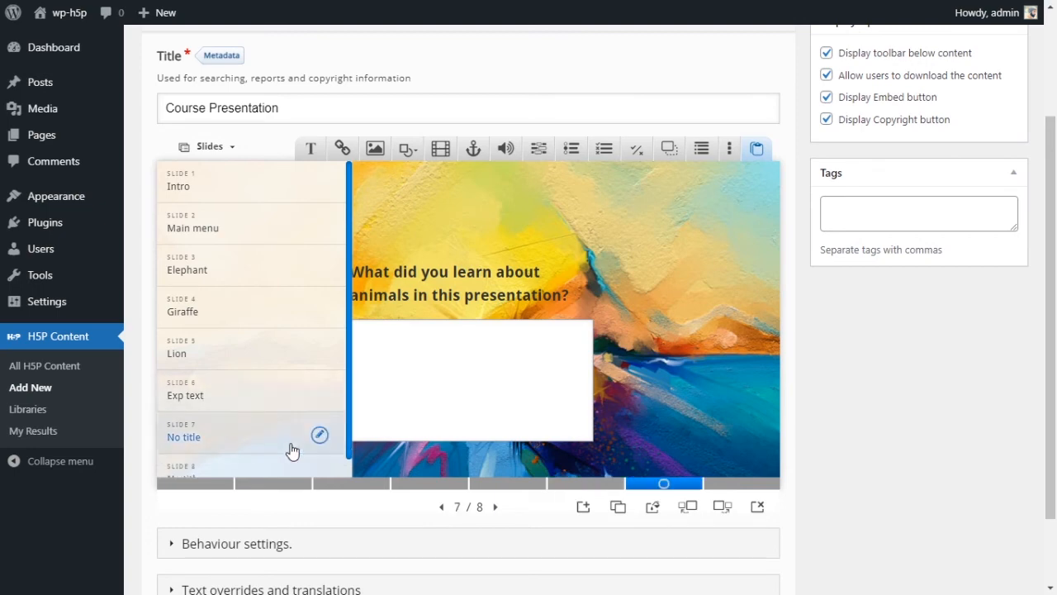
Title slide 7 "DD" and slide 8 "FITB" in the slide list.
left_click(319, 436)
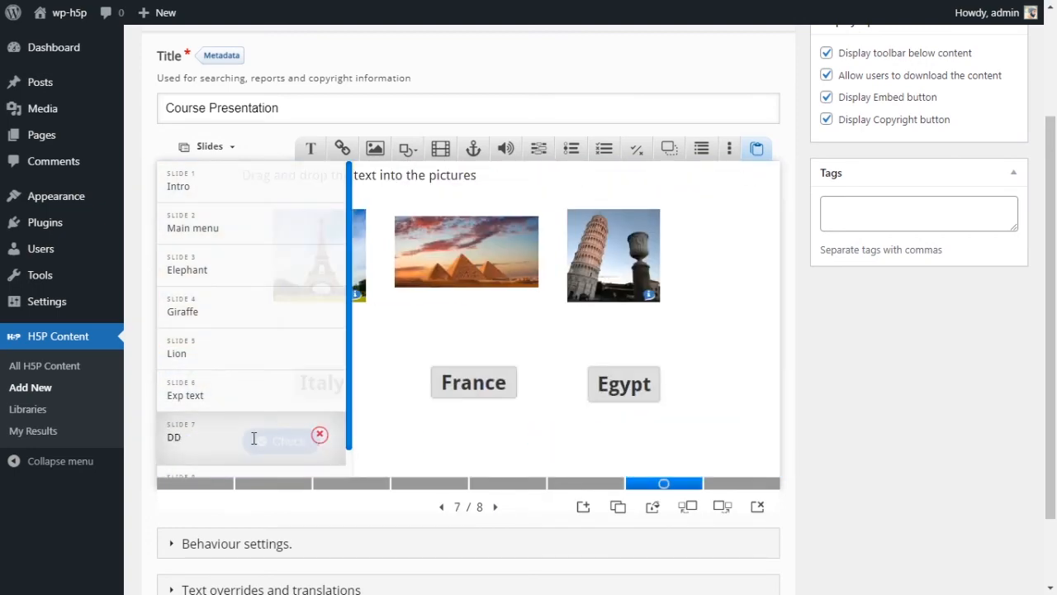
scroll(248, 438, "down", 1)
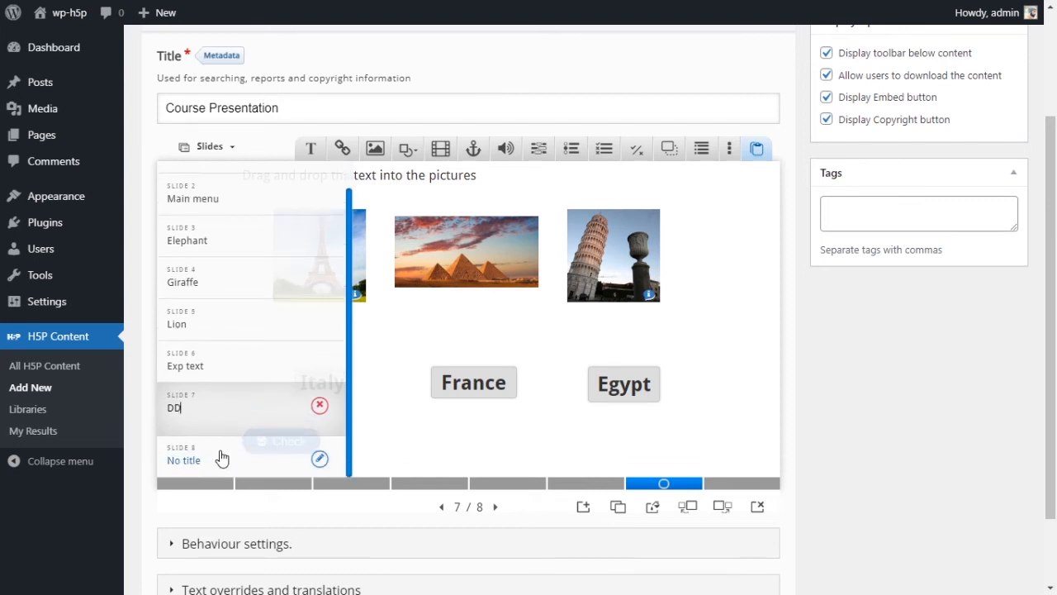
left_click(232, 453)
left_click(320, 458)
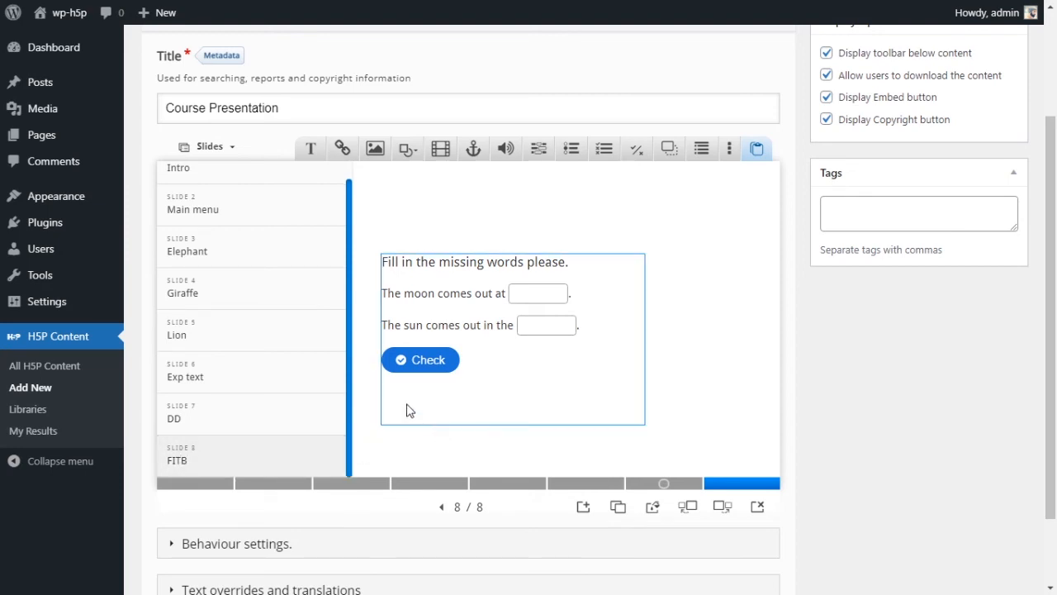
Turn off the option to always show the slide titles and save the updated presentation.
left_click(211, 146)
left_click(219, 206)
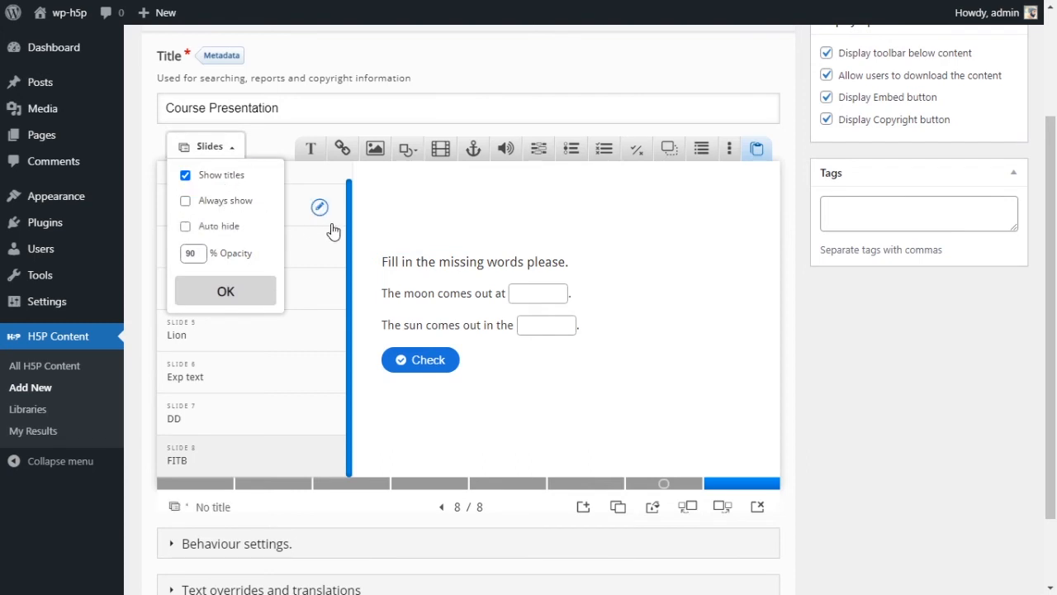
left_click(346, 510)
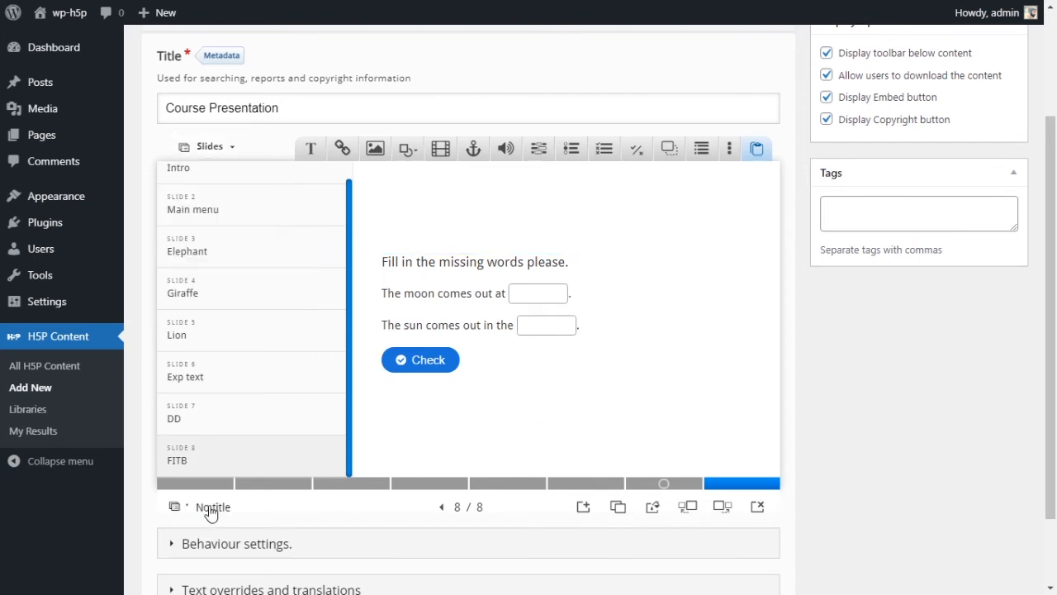
left_click(209, 509)
left_click(222, 510)
left_click(221, 151)
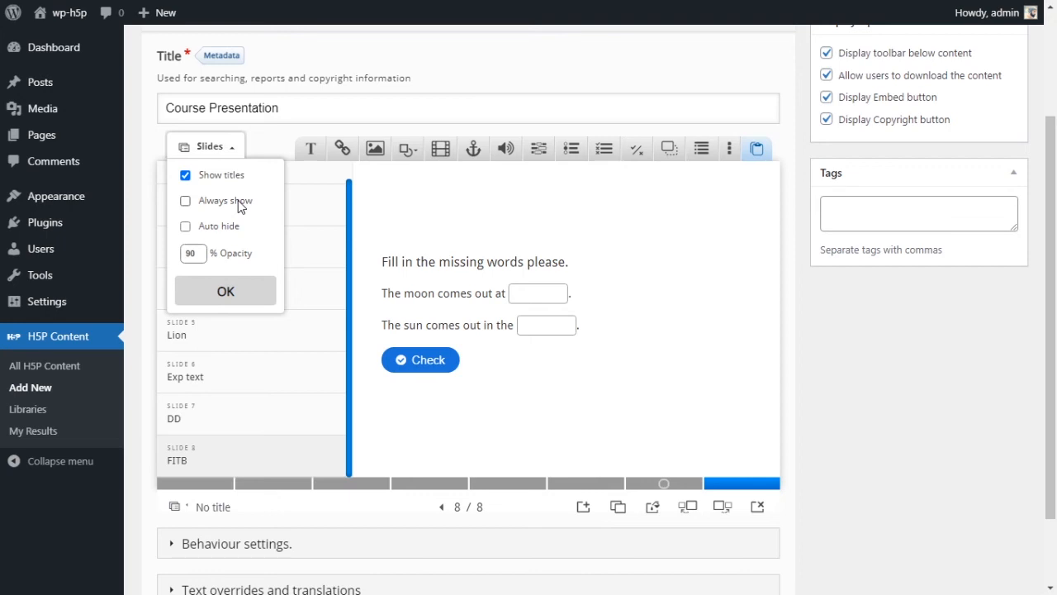
left_click(496, 314)
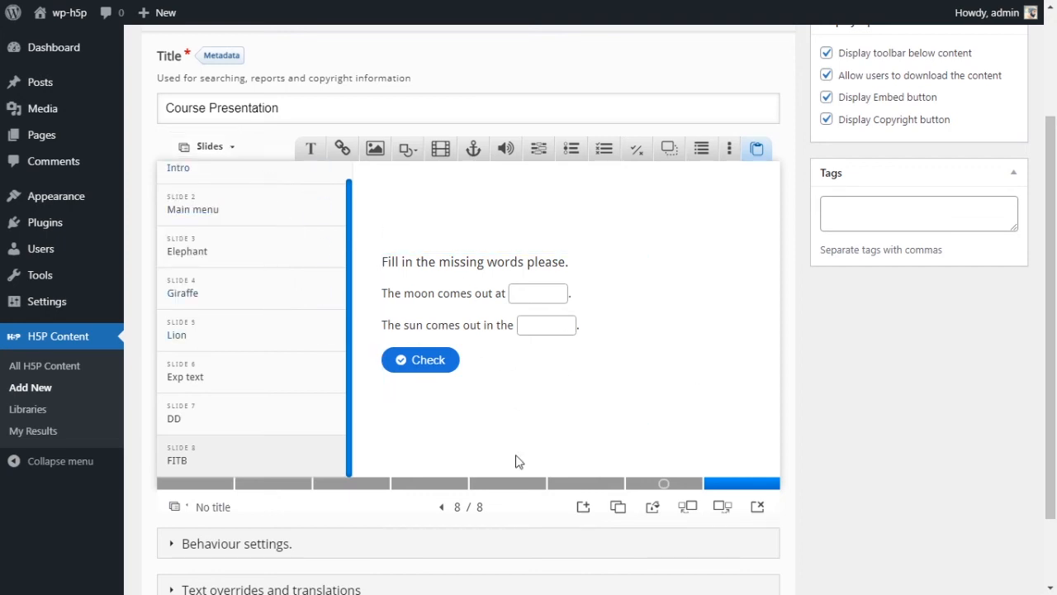
scroll(821, 462, "up", 2)
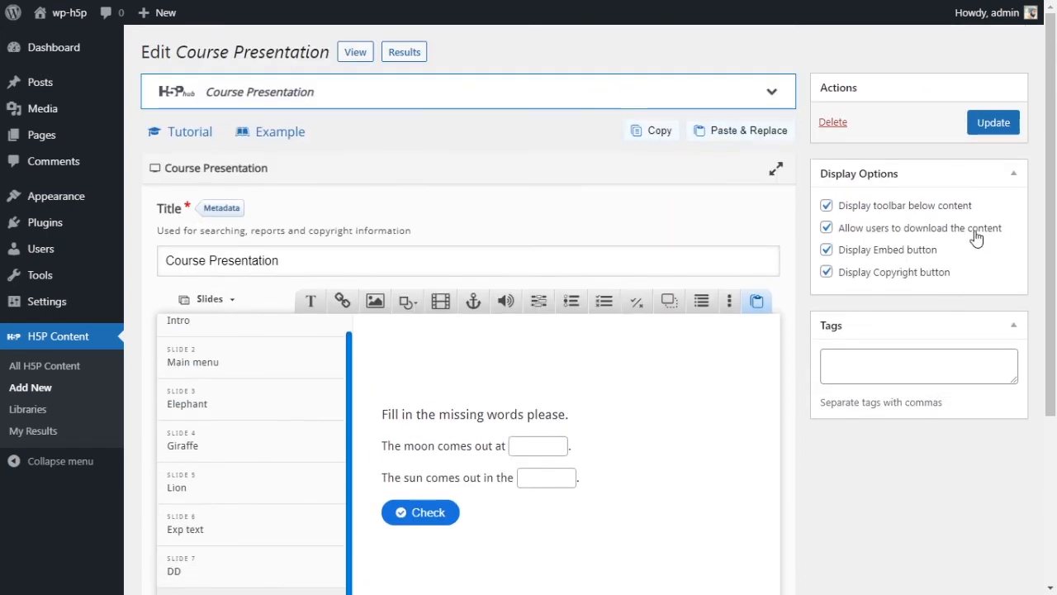
left_click(993, 124)
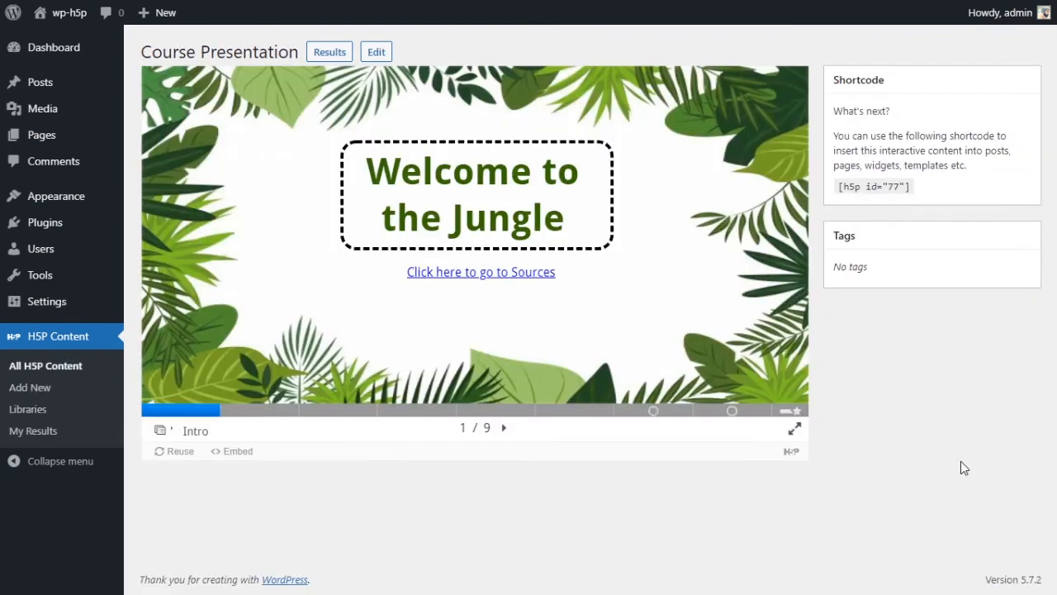
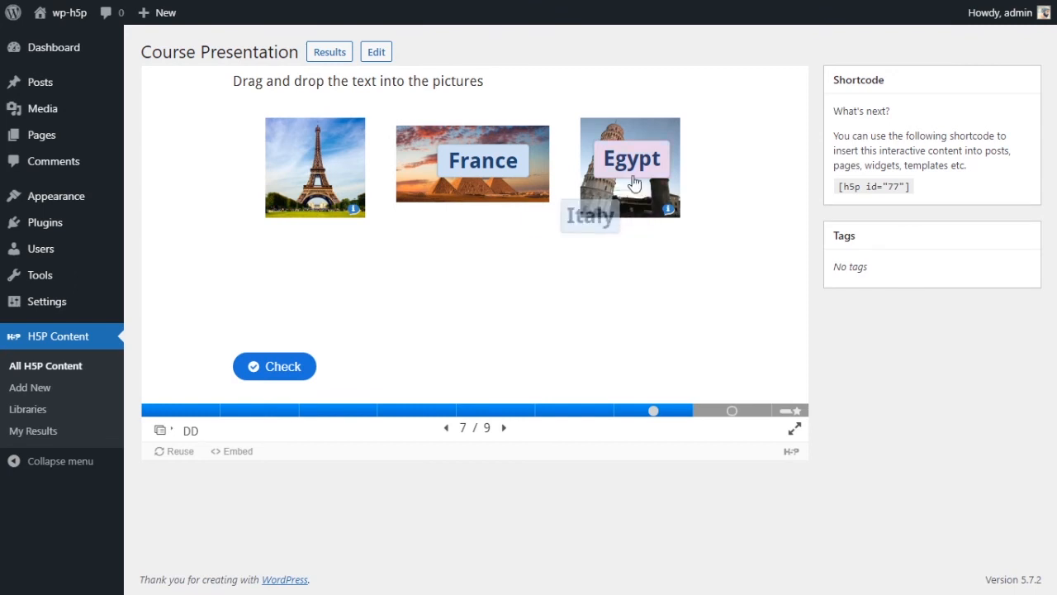
Place France on the Eiffel Tower, Italy on the Leaning Tower and Egypt on the pyramids, and check the answers.
left_click_drag(612, 156, 454, 280)
left_click_drag(458, 171, 318, 172)
left_click_drag(310, 304, 602, 175)
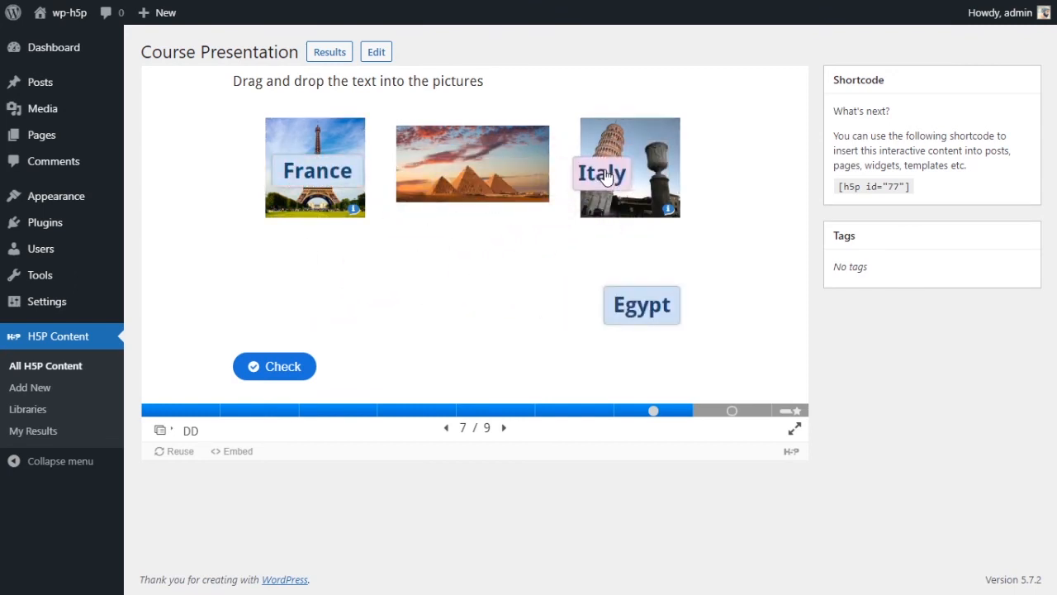
left_click_drag(624, 306, 460, 176)
left_click(302, 376)
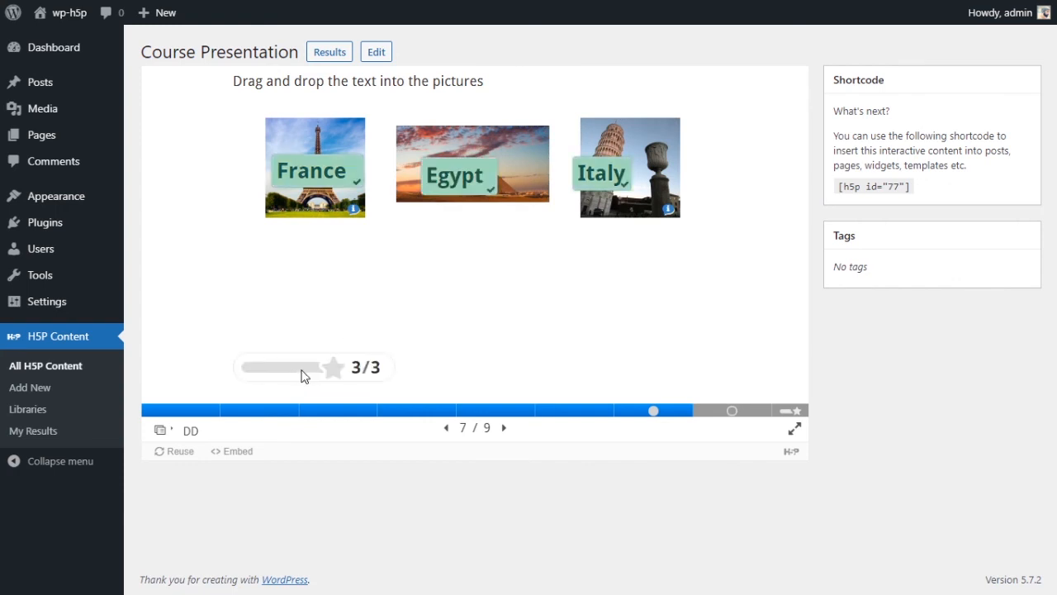
Go to the fill-in-the-blanks slide, answer the blanks with "night" and "morning", and check the answers.
left_click(713, 413)
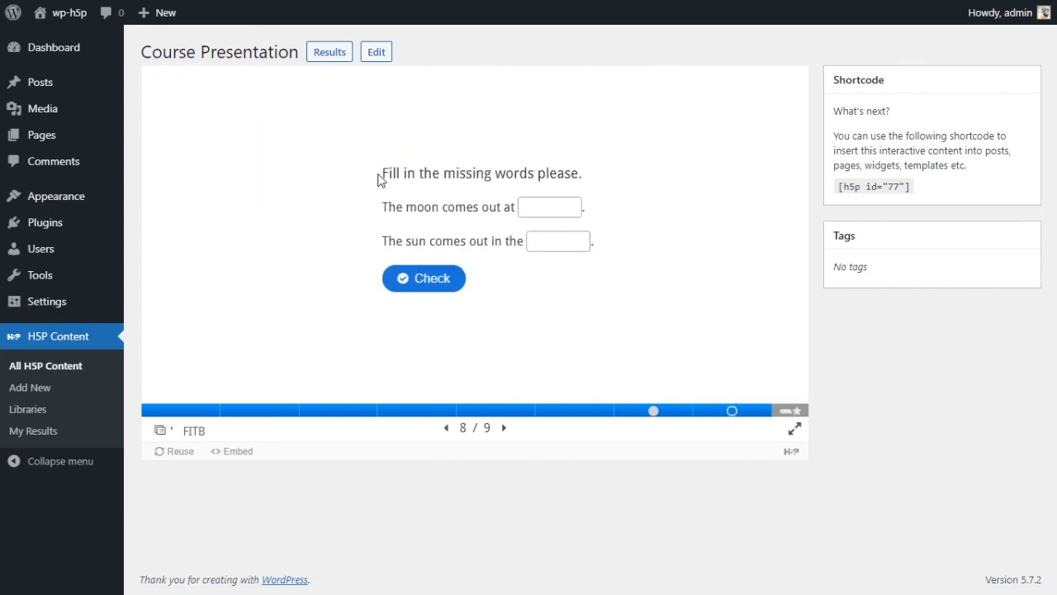
left_click_drag(379, 173, 570, 174)
left_click(521, 208)
type("night")
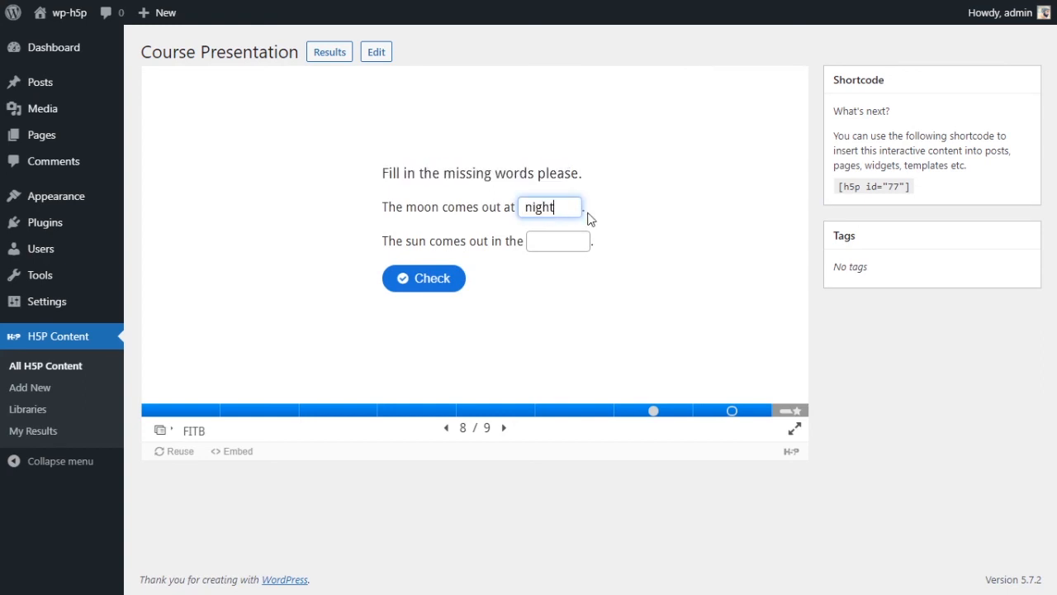
left_click(568, 241)
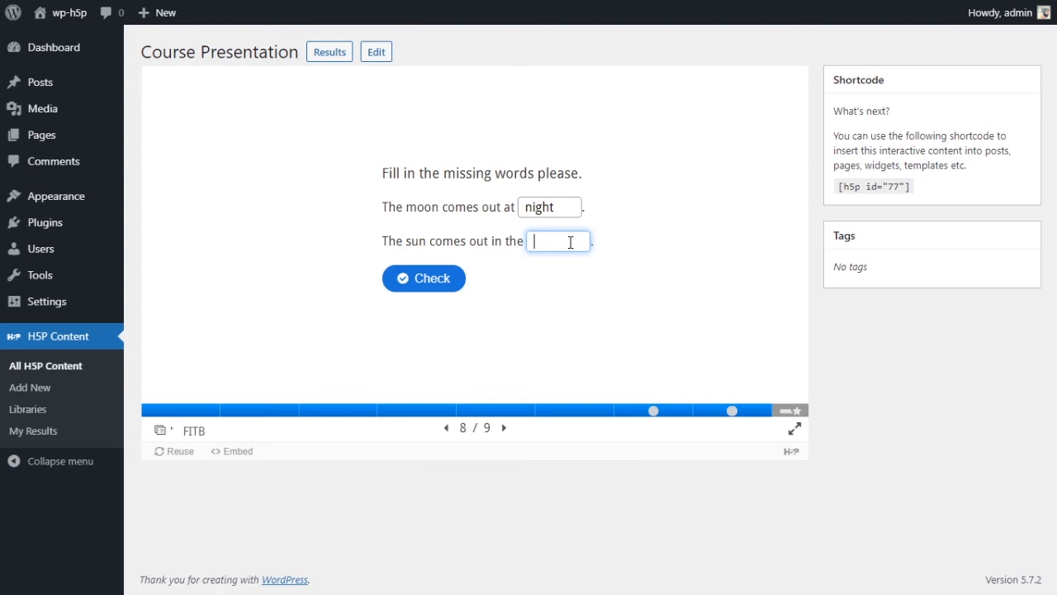
type("morning")
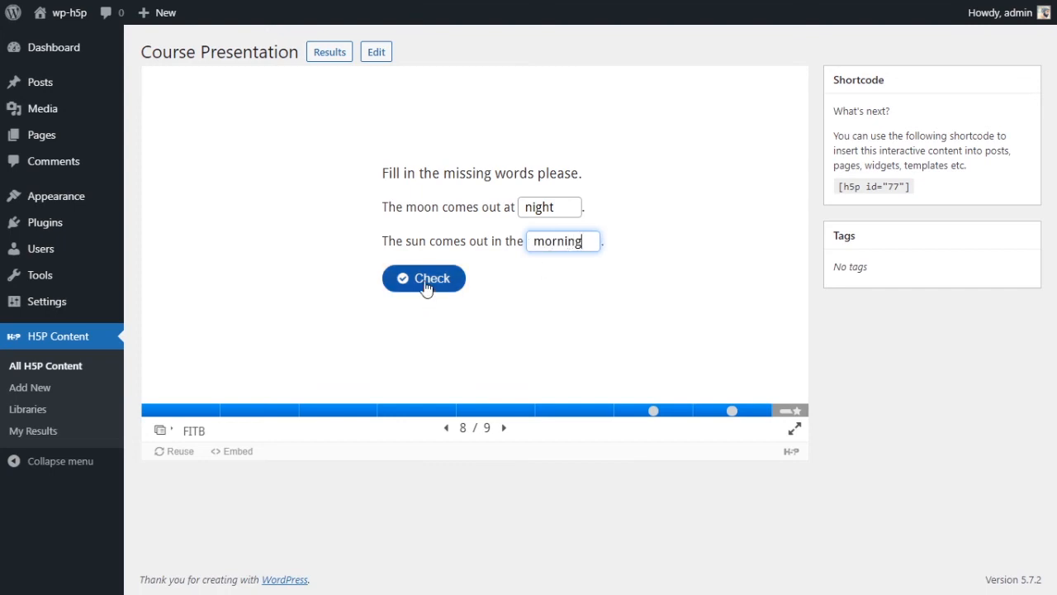
left_click(426, 285)
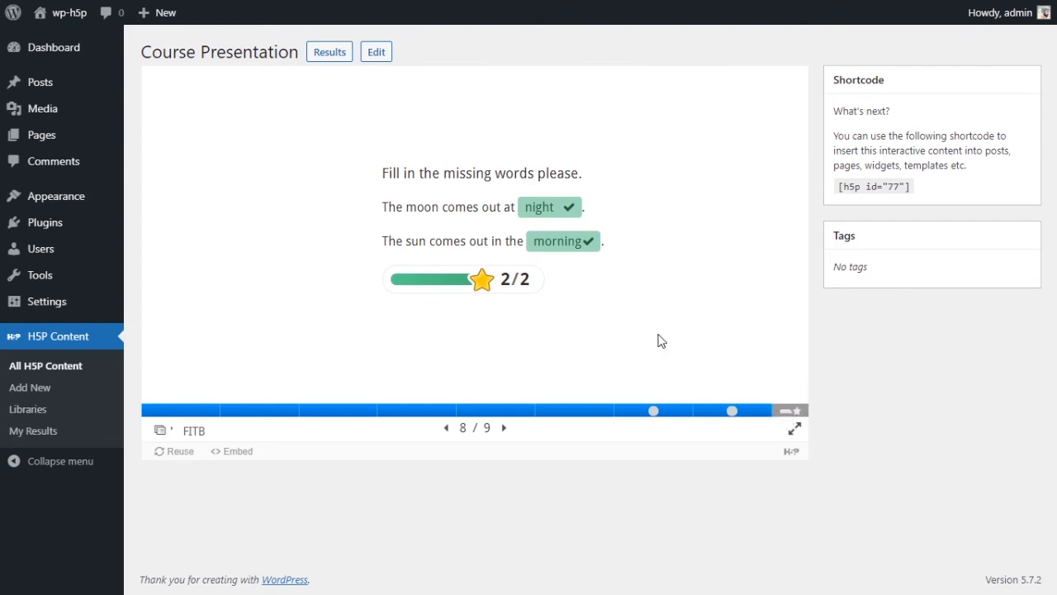
Review the scores on the summary slide and look through the solutions of the drag-and-drop and fill-in-the-blanks slides.
left_click(790, 412)
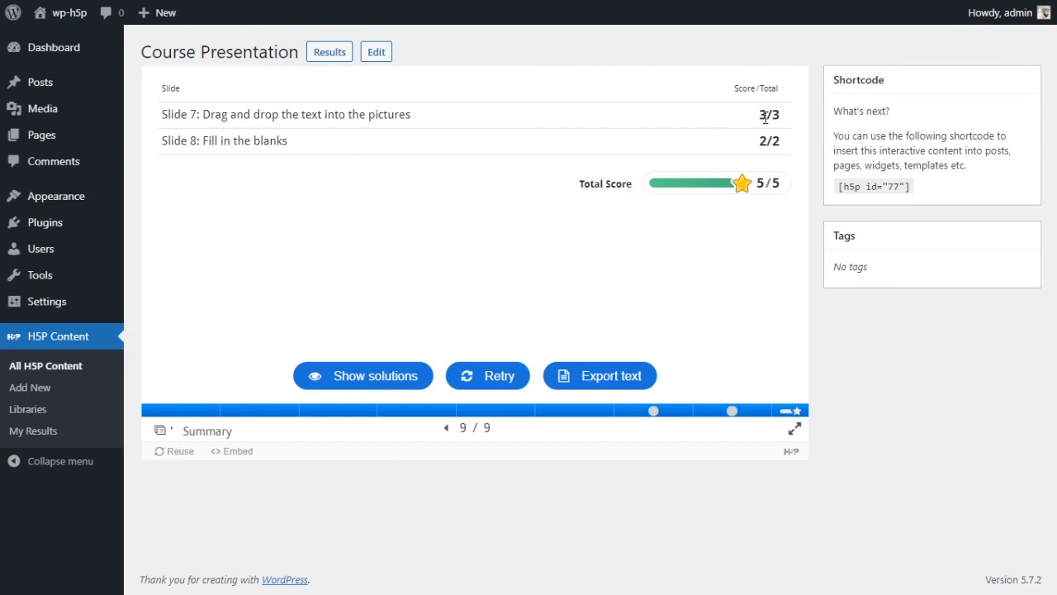
left_click_drag(760, 122, 780, 145)
left_click_drag(755, 183, 783, 192)
left_click(781, 231)
left_click(367, 382)
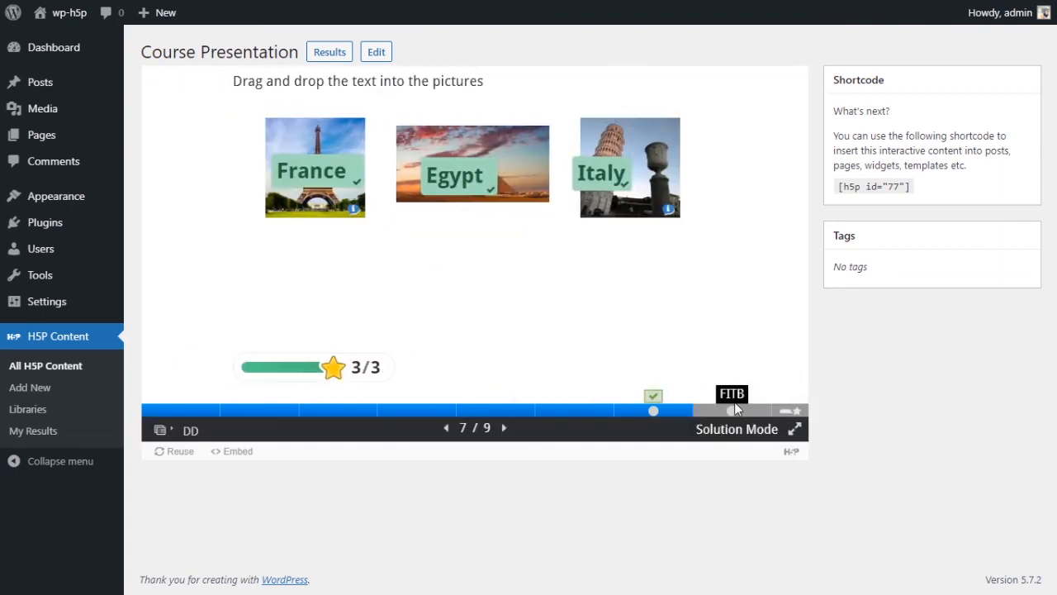
left_click(733, 409)
left_click(779, 415)
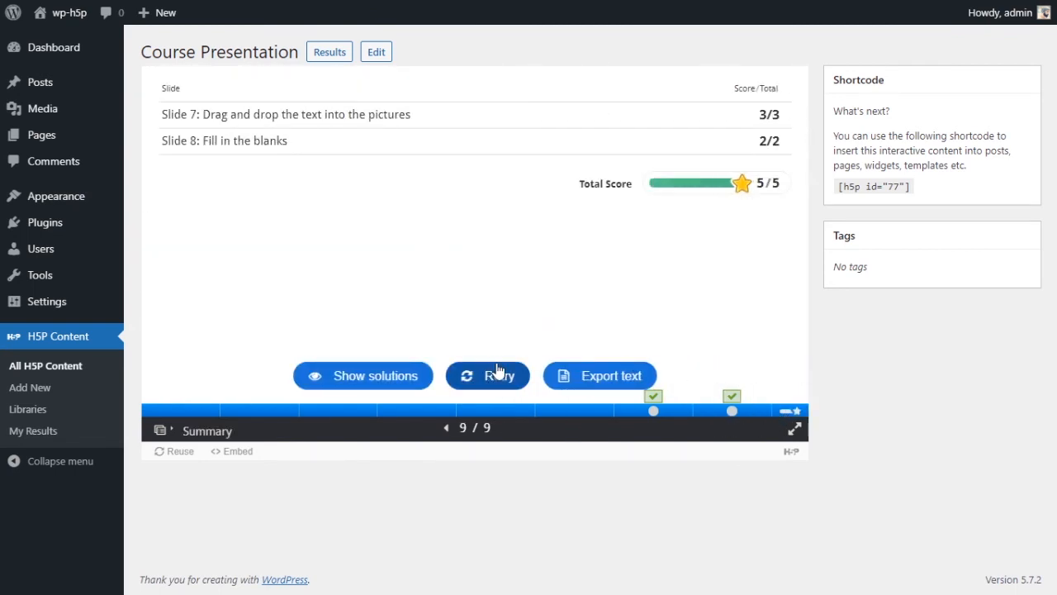
Export the learner's text from the summary slide and open the downloaded document.
left_click(579, 385)
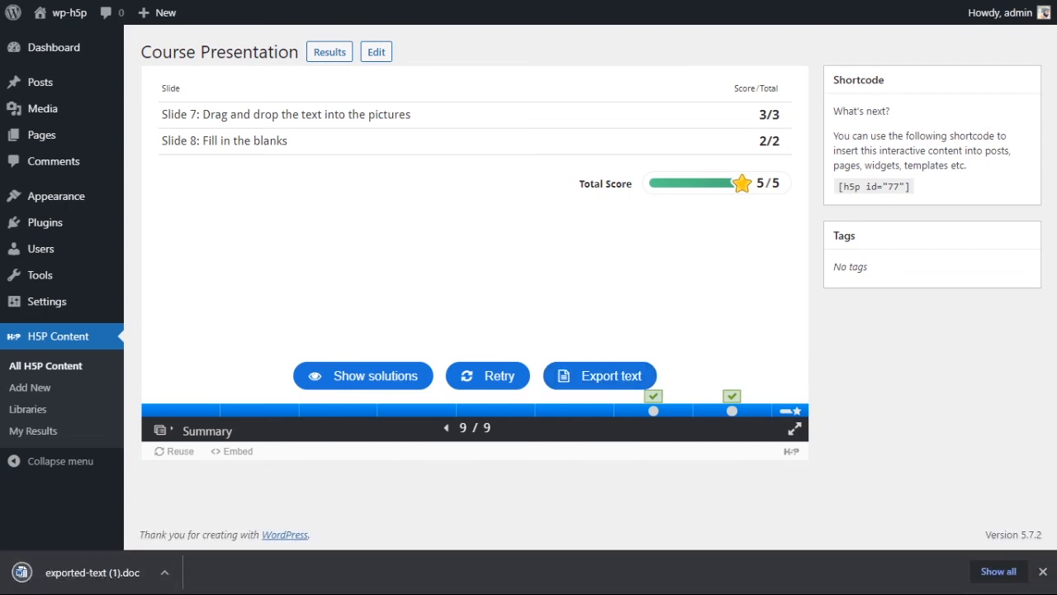
left_click(95, 574)
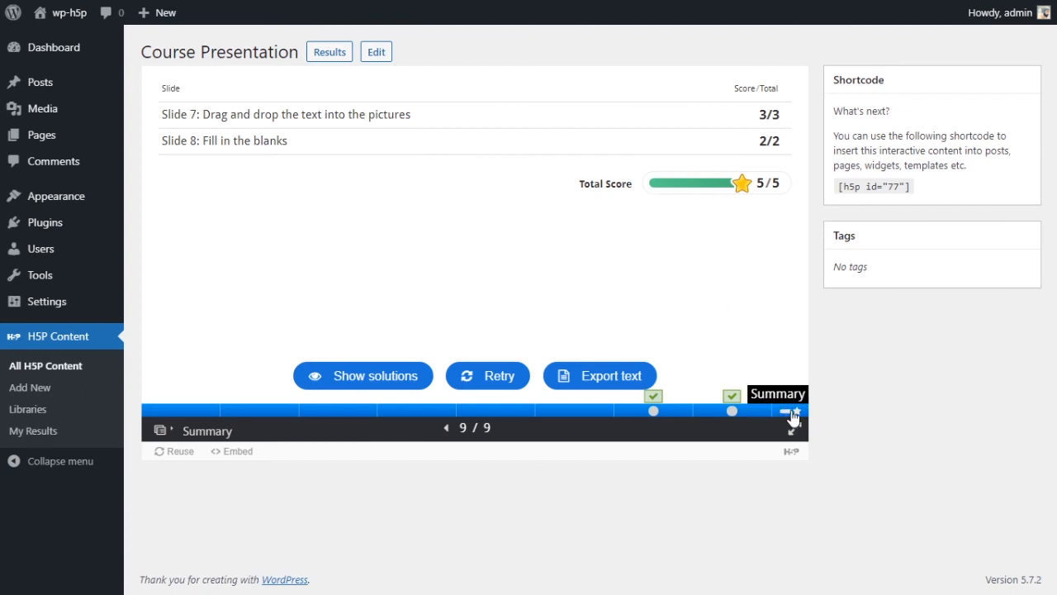
Edit the presentation to activate Active Surface Mode in its behaviour settings, and save the update.
left_click(374, 55)
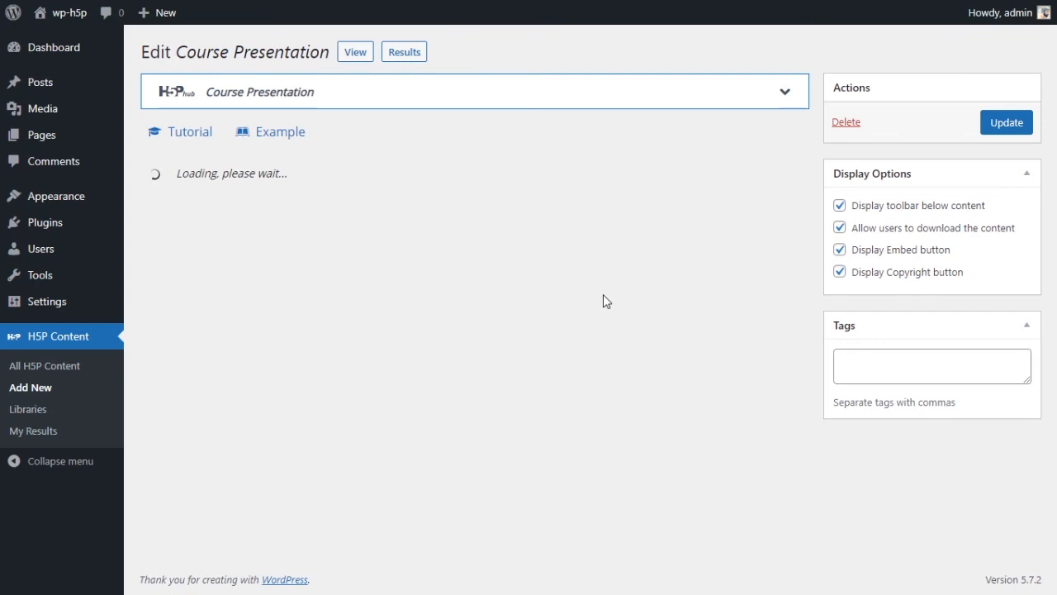
scroll(599, 300, "down", 3)
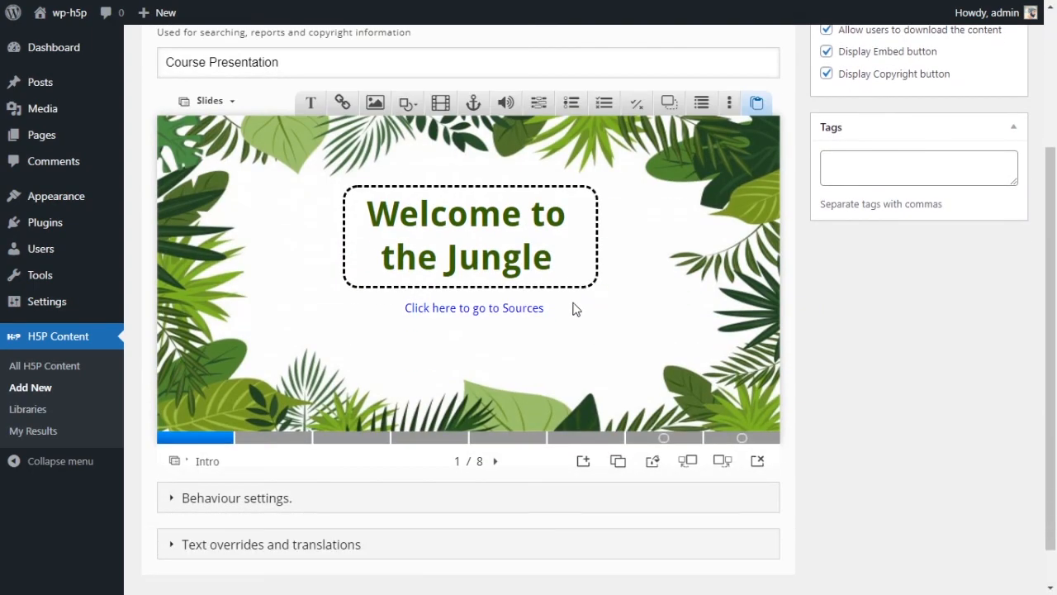
left_click(208, 501)
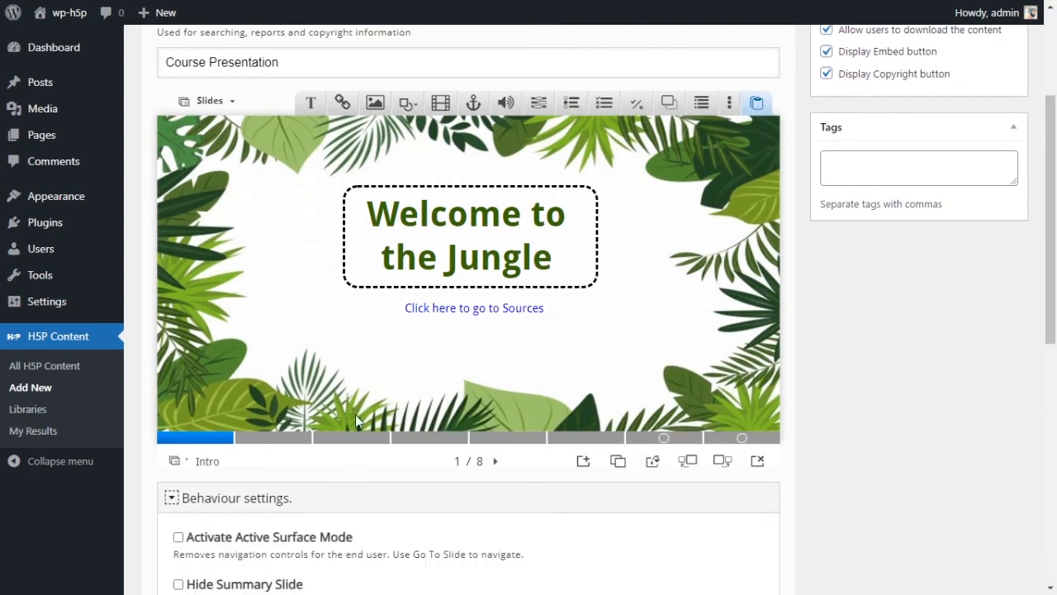
scroll(355, 413, "down", 3)
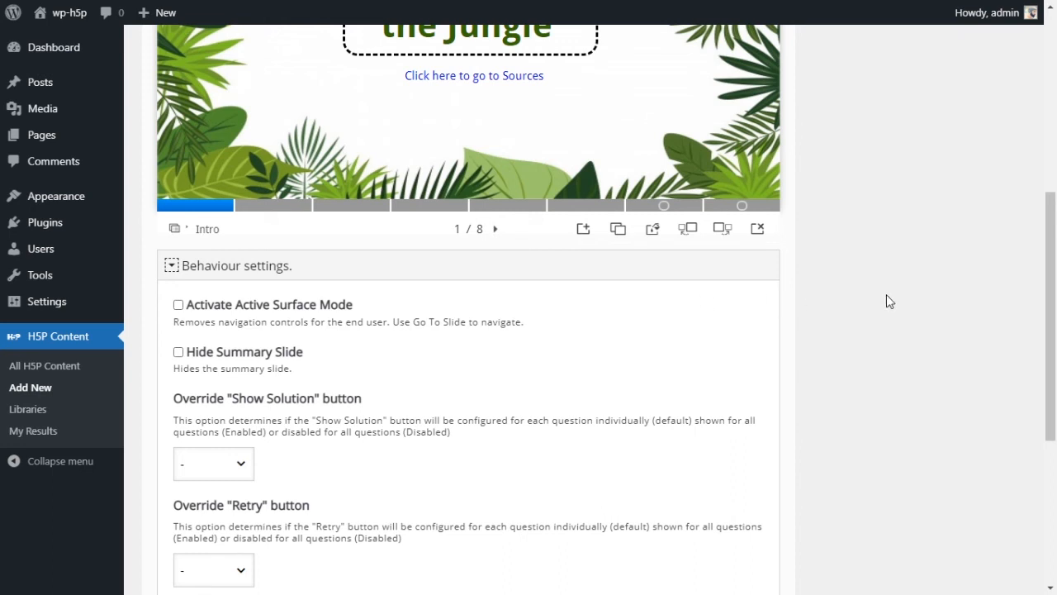
left_click(271, 305)
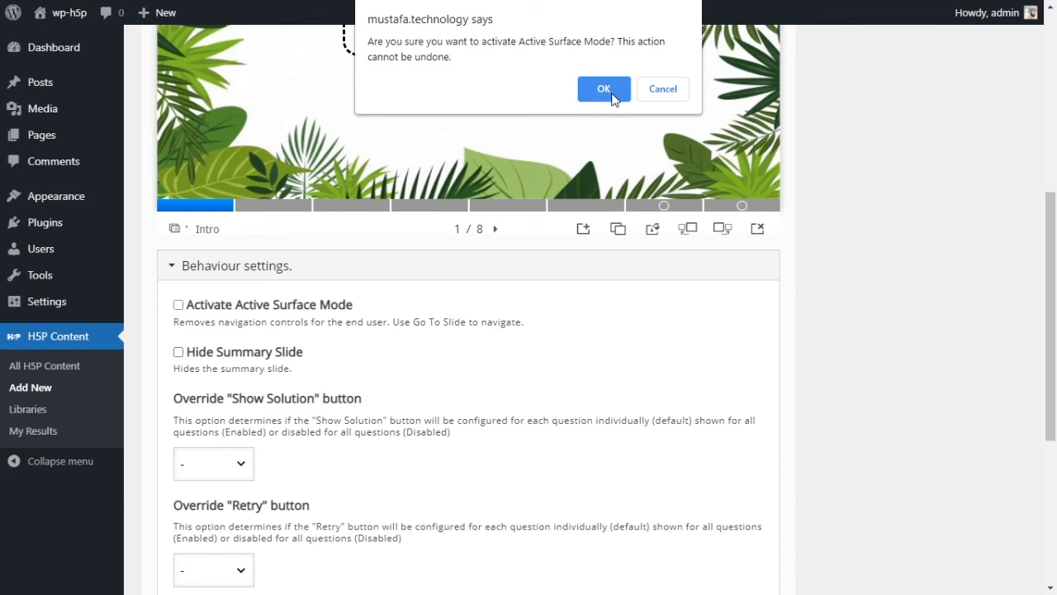
left_click(612, 99)
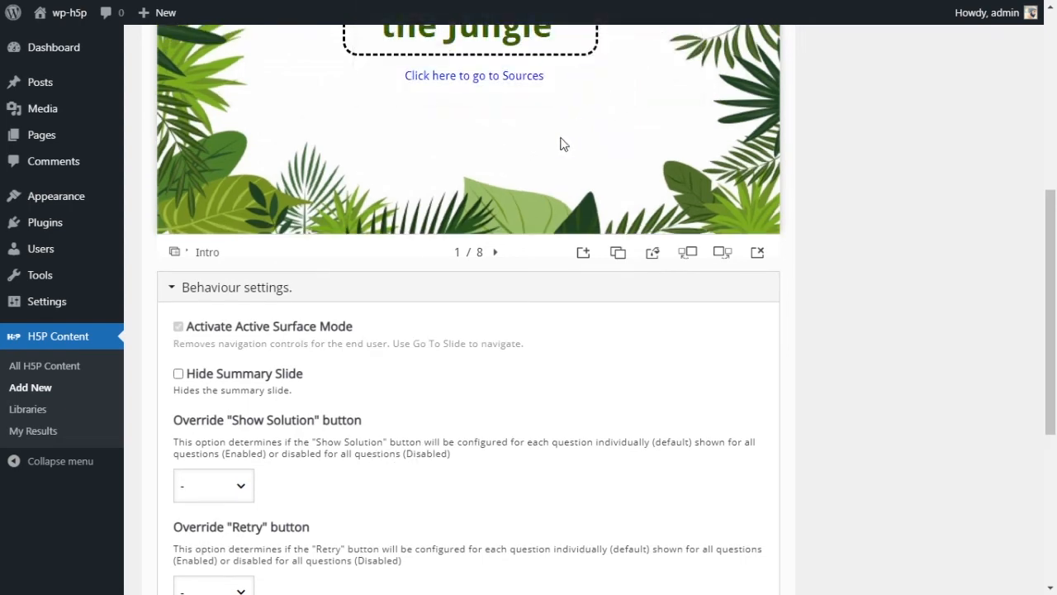
scroll(668, 347, "up", 5)
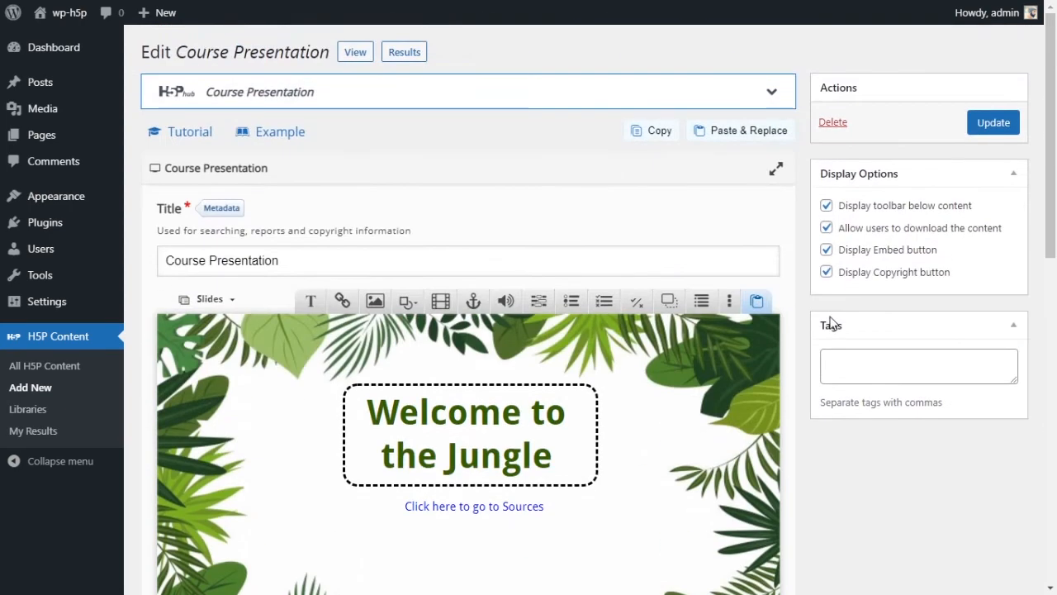
left_click(994, 123)
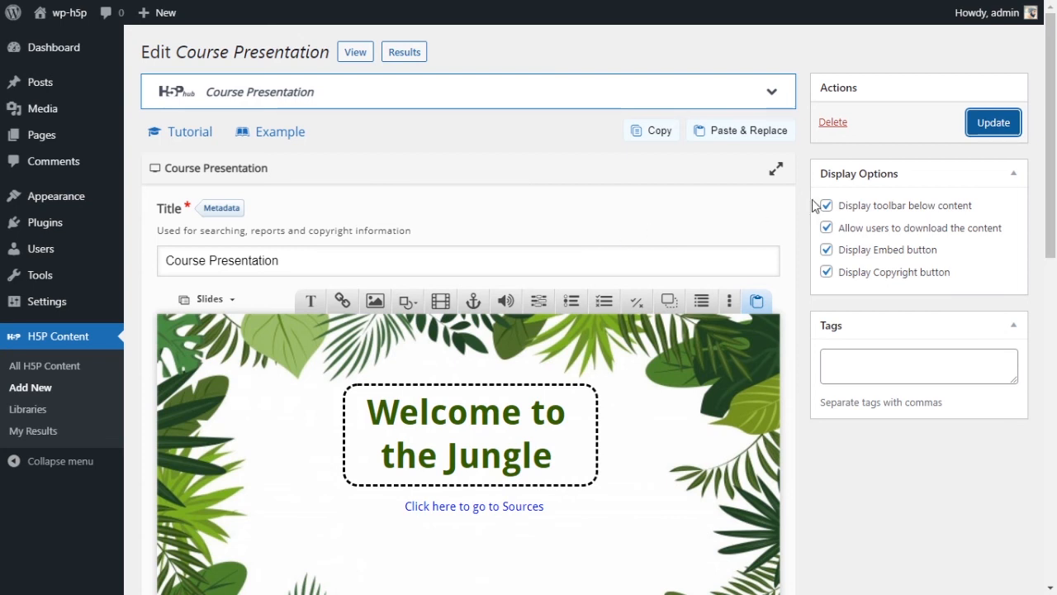
left_click(981, 129)
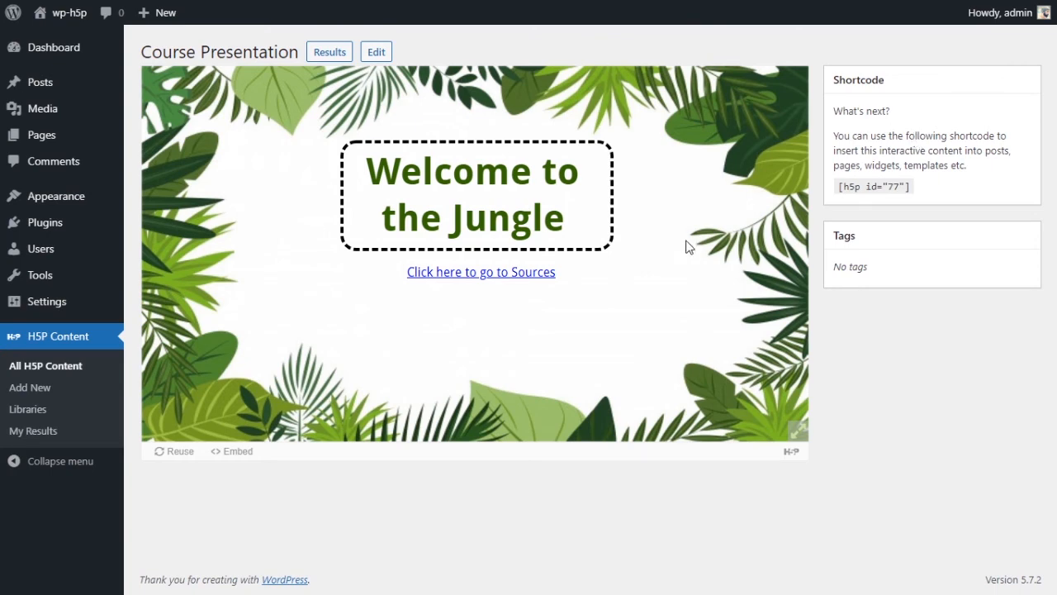
left_click_drag(196, 134, 423, 239)
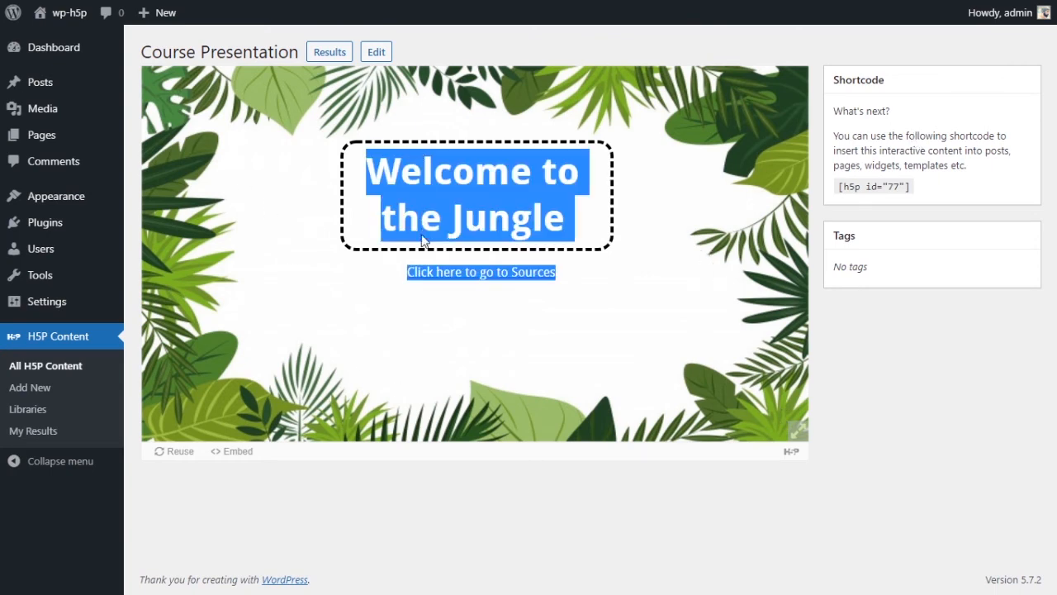
left_click(424, 235)
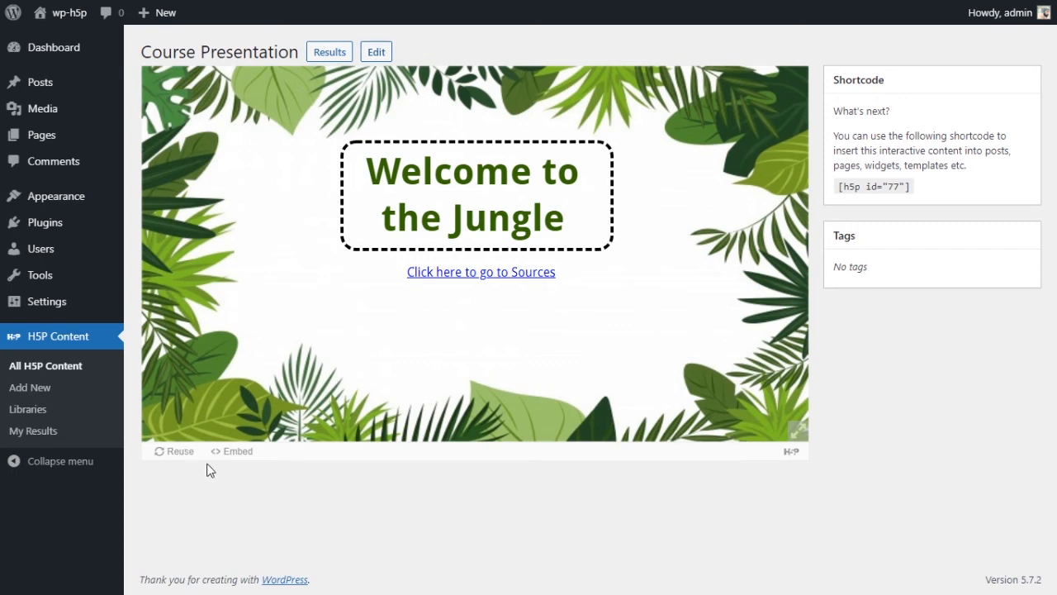
Open the presentation for editing and find the Activate Active Surface Mode option in its behaviour settings.
left_click(376, 53)
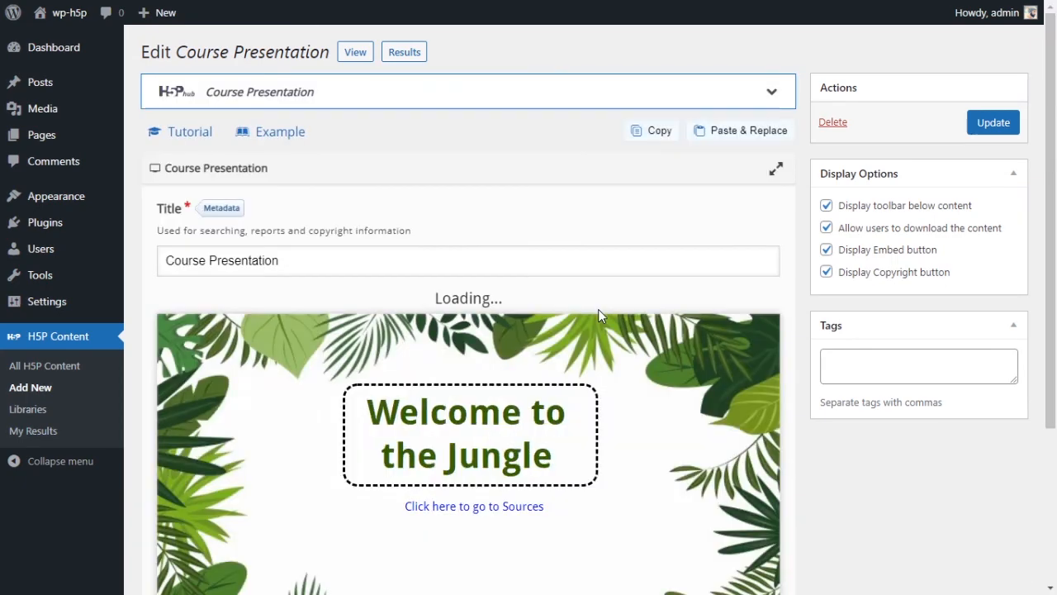
scroll(587, 285, "down", 3)
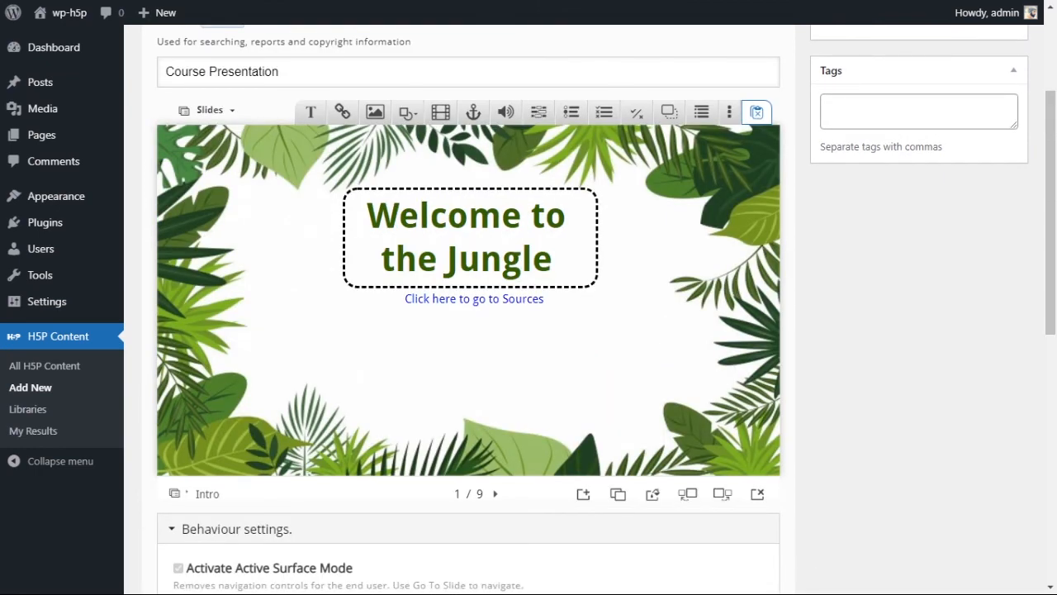
scroll(859, 359, "down", 2)
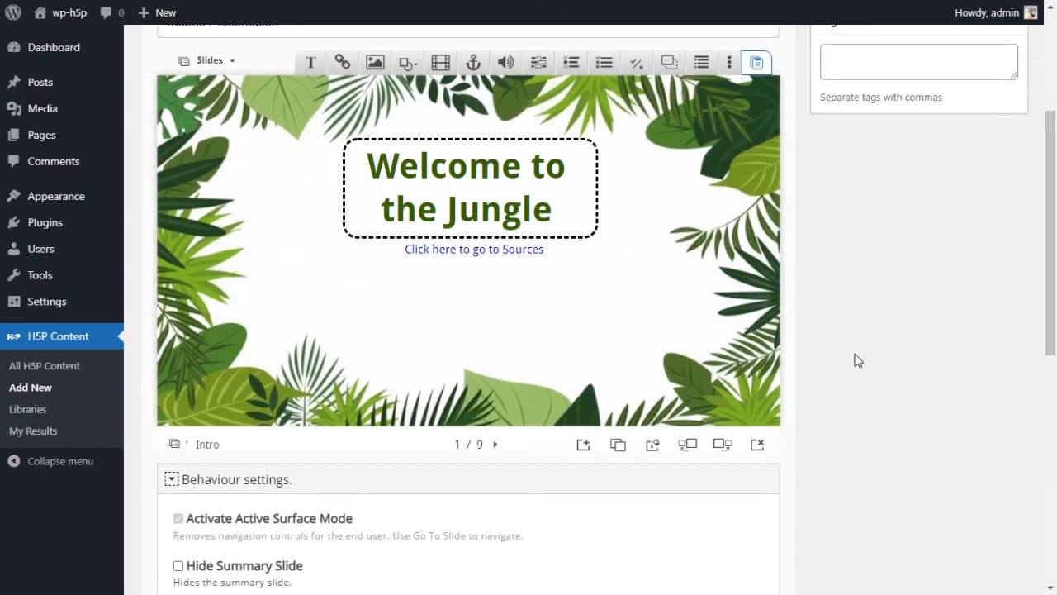
scroll(858, 361, "down", 3)
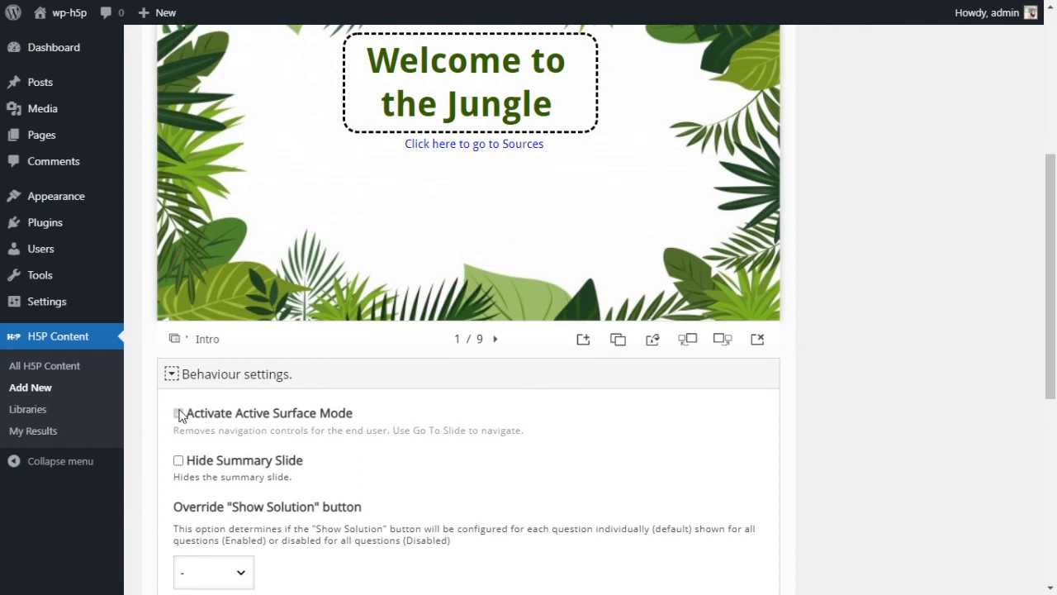
left_click_drag(189, 418, 403, 422)
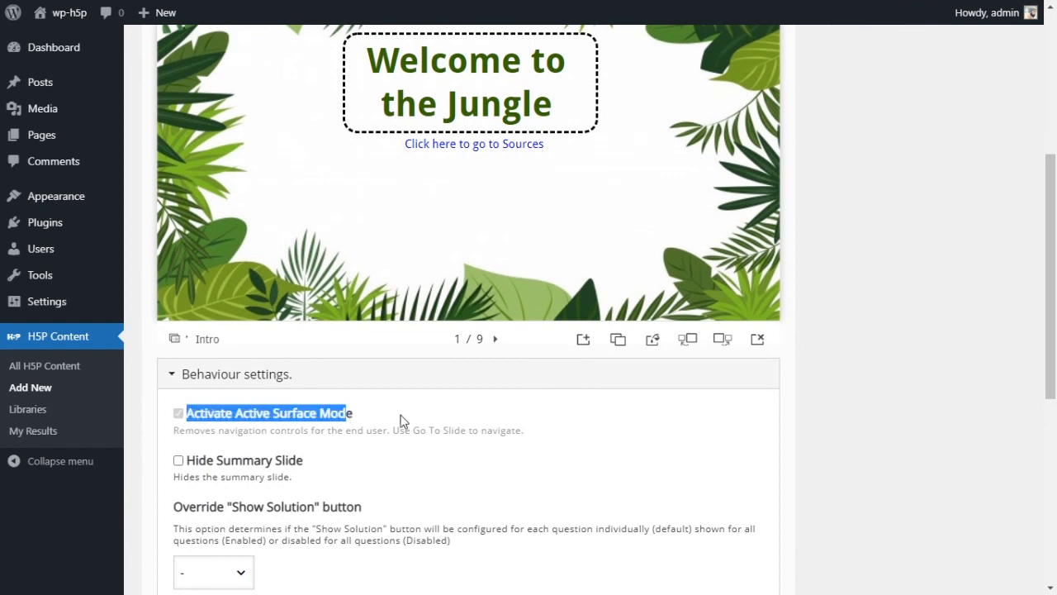
Look over the slide editor's display options and the Go to slide tool used for navigation.
scroll(719, 406, "up", 2)
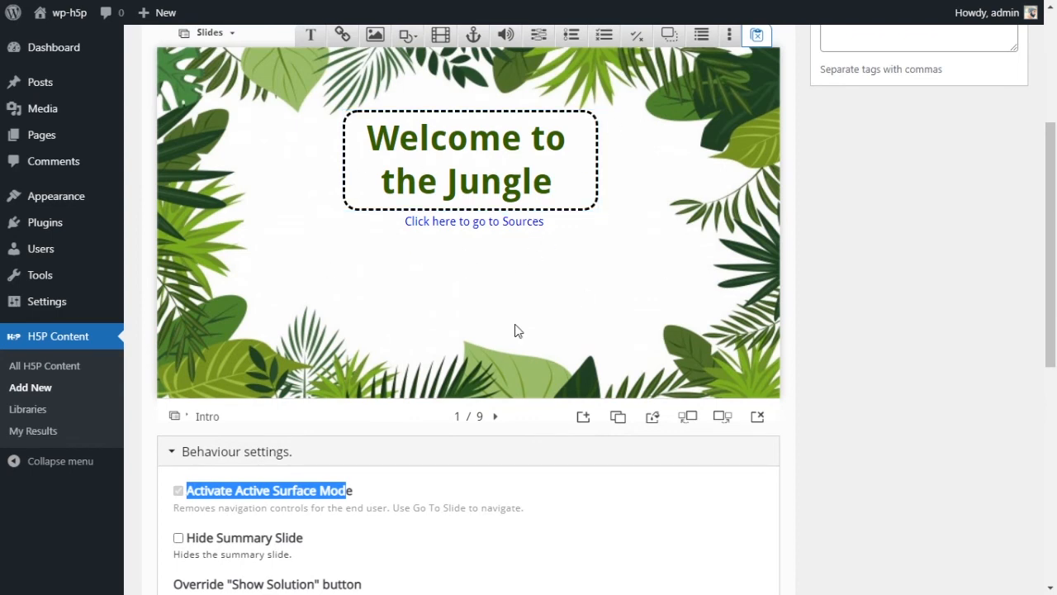
scroll(515, 326, "up", 2)
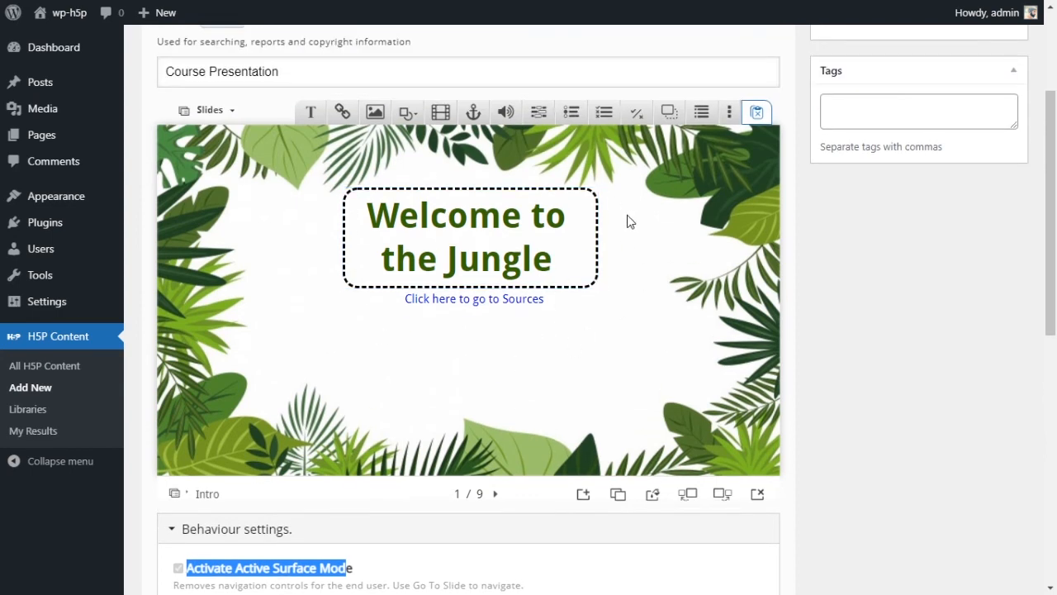
scroll(812, 255, "up", 5)
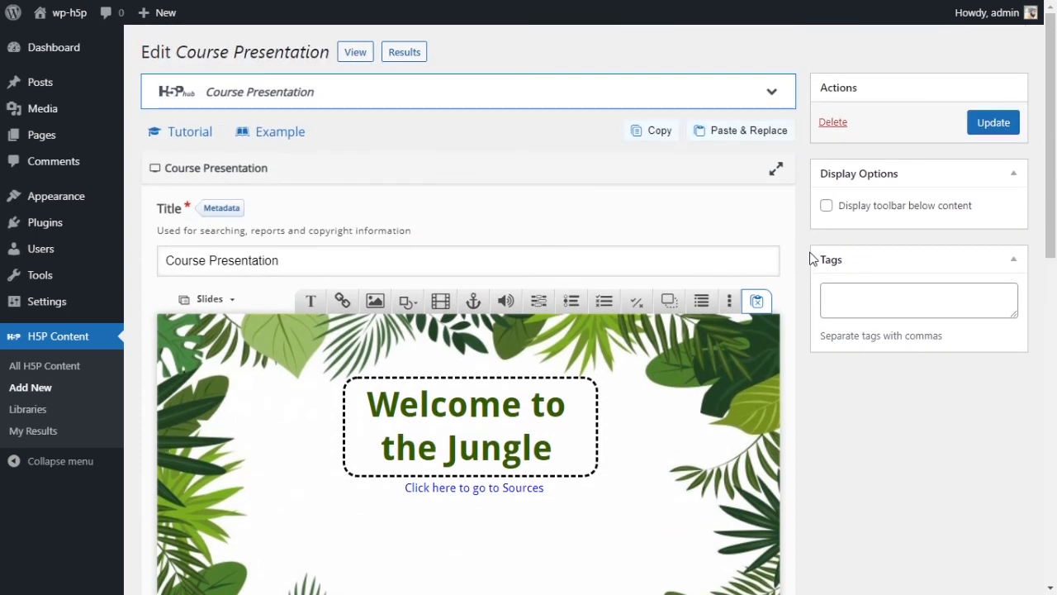
scroll(754, 366, "down", 2)
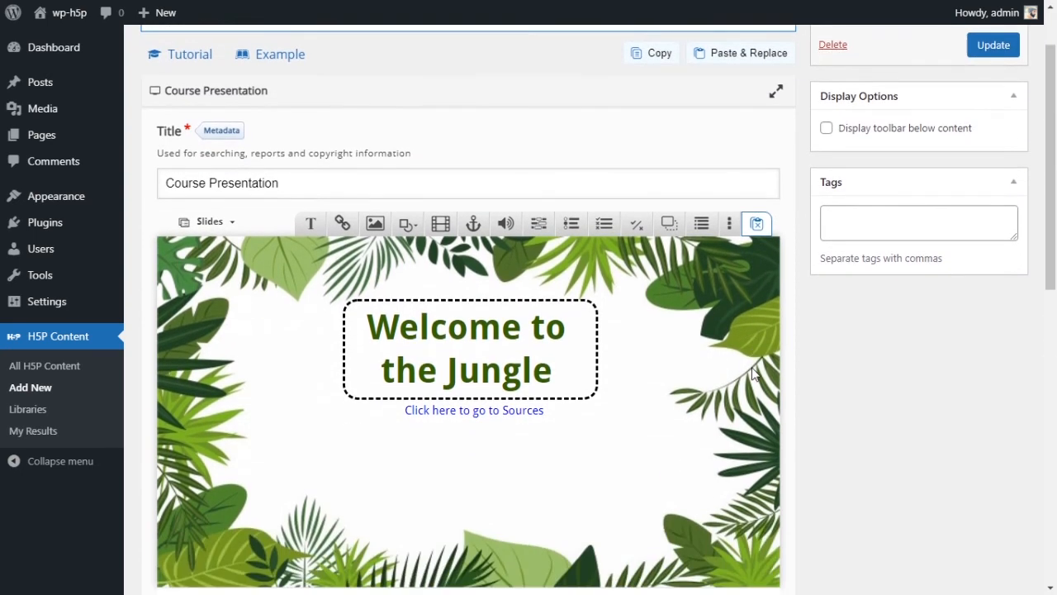
scroll(753, 373, "down", 2)
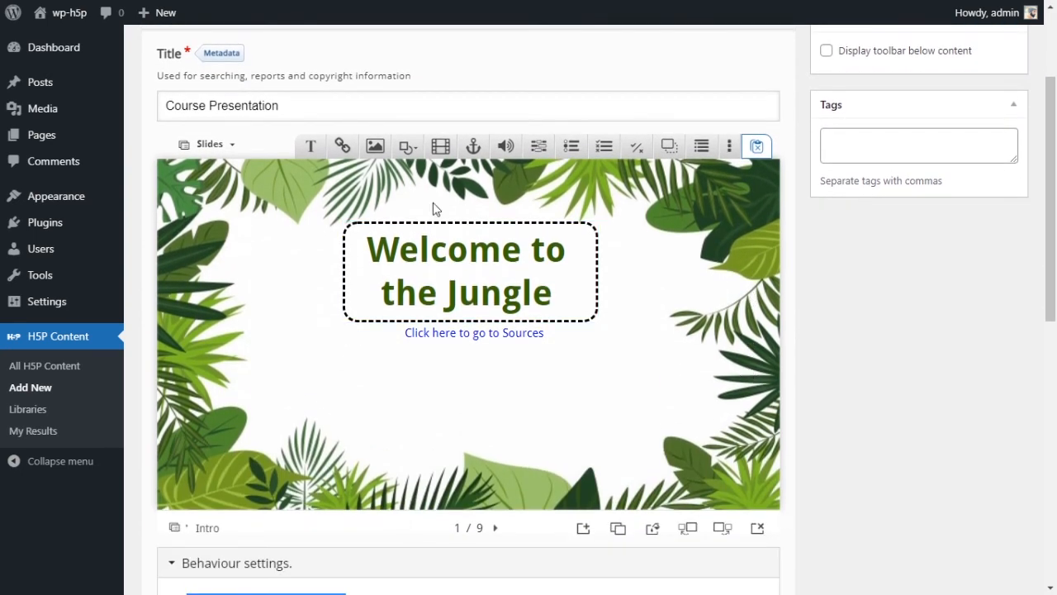
left_click(473, 149)
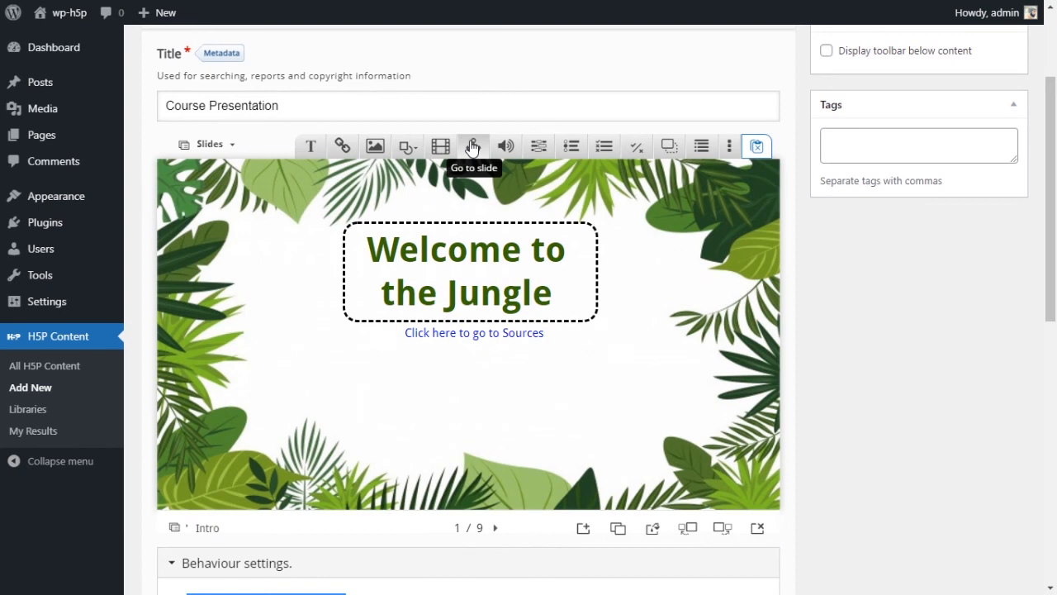
scroll(654, 206, "up", 4)
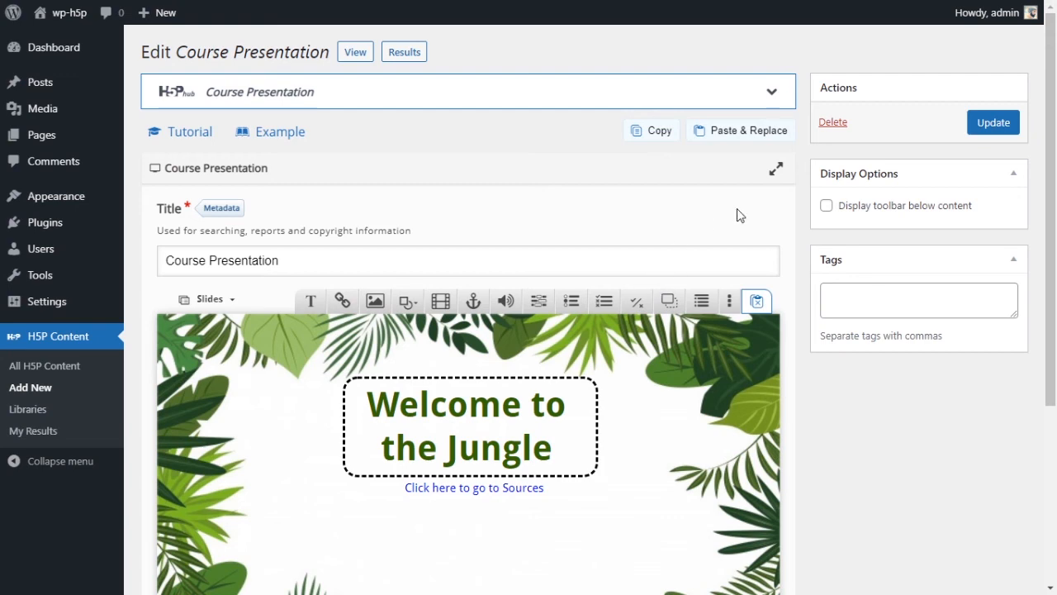
Expand the behaviour settings and examine the Activate Active Surface Mode option and its description.
scroll(738, 212, "down", 2)
scroll(739, 212, "down", 2)
scroll(751, 277, "up", 1)
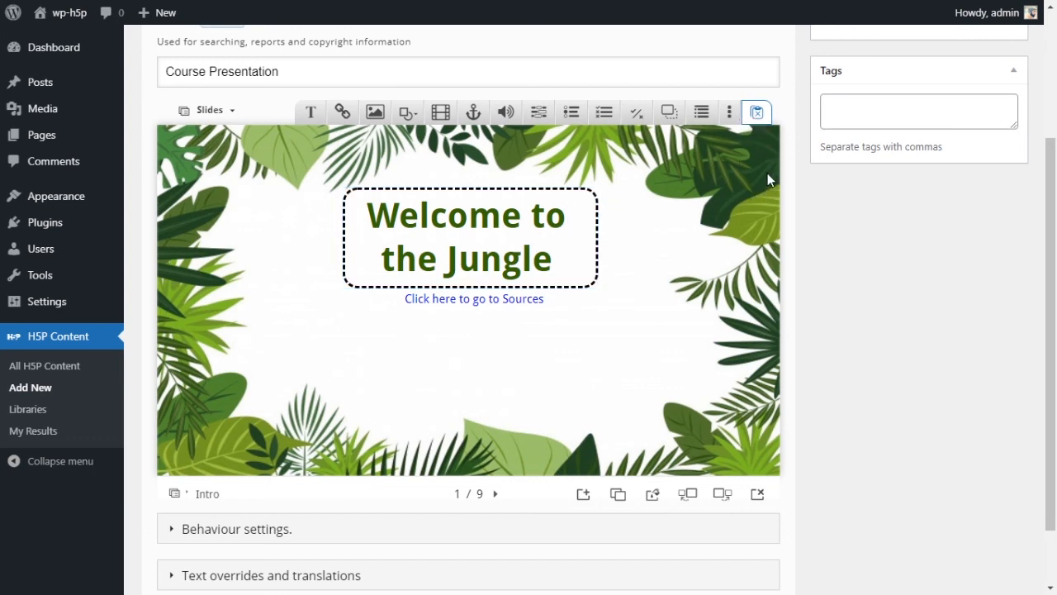
scroll(437, 267, "down", 1)
left_click(203, 454)
scroll(236, 392, "down", 2)
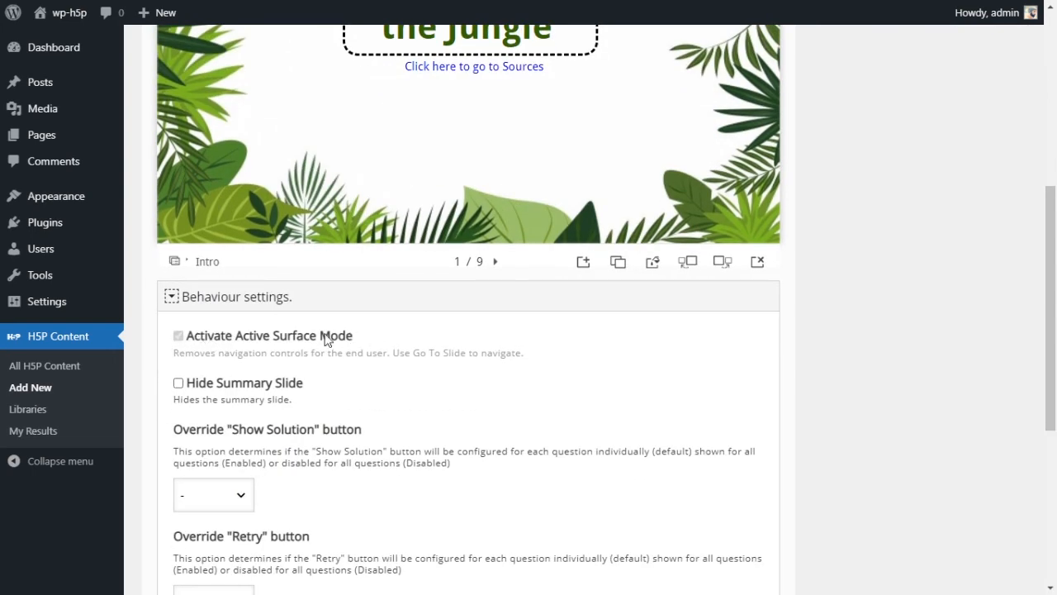
scroll(512, 314, "up", 3)
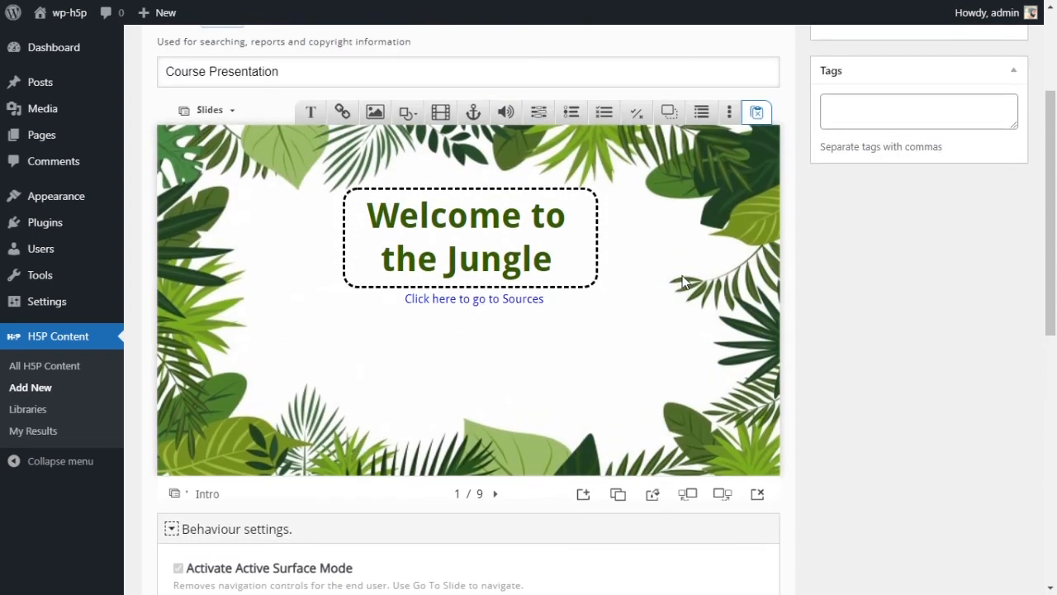
scroll(715, 281, "down", 4)
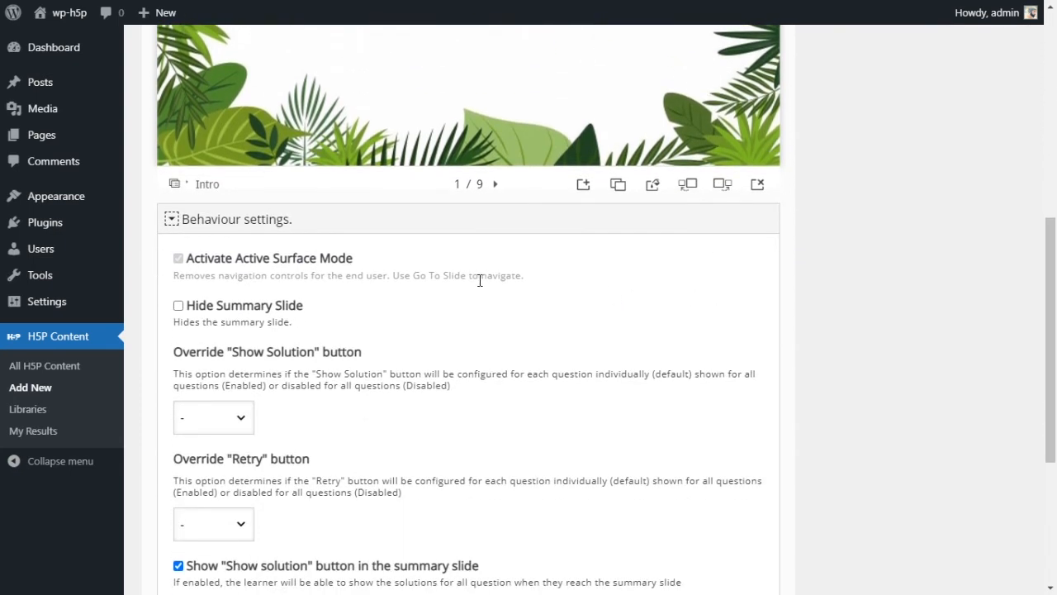
left_click(444, 296)
scroll(650, 272, "up", 2)
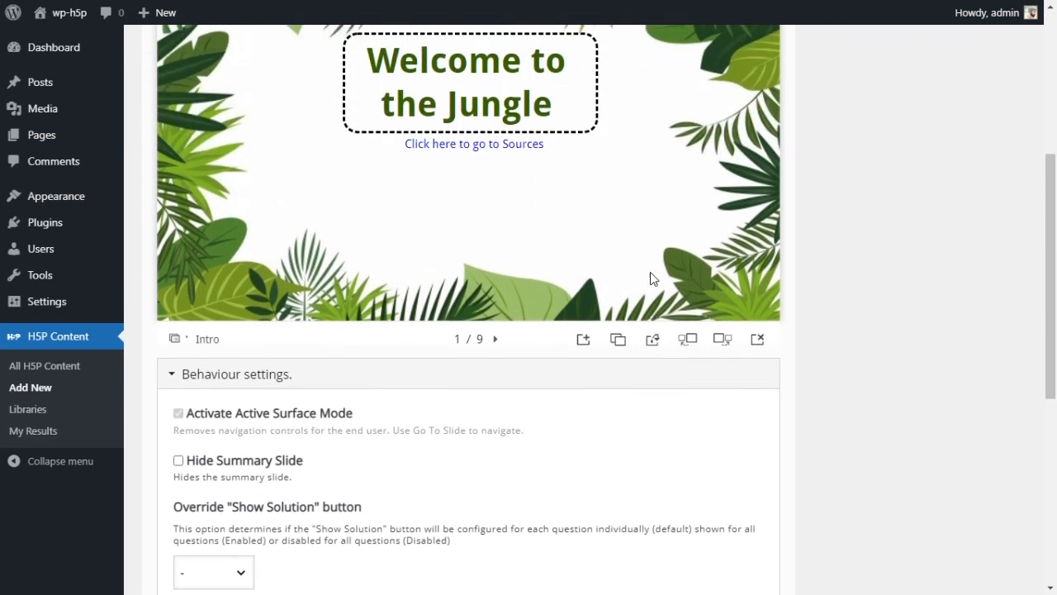
scroll(650, 272, "down", 2)
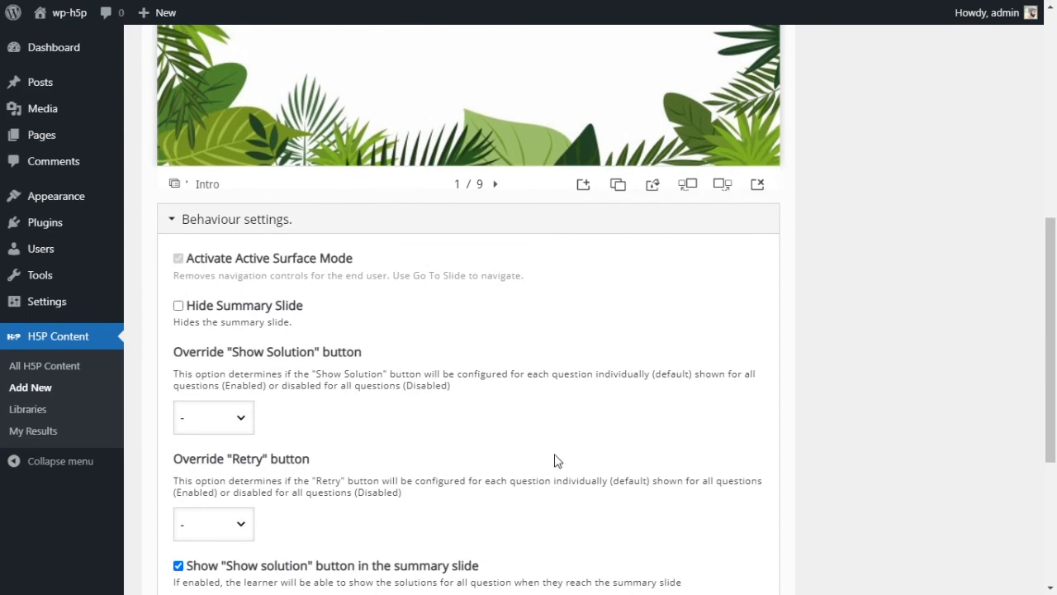
key("ctrl+shift+i")
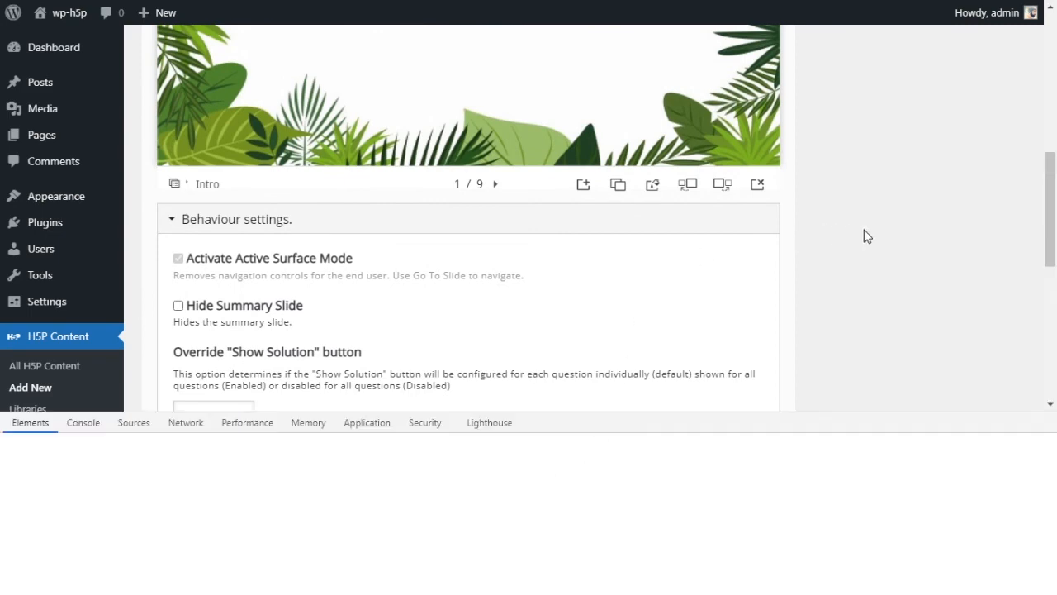
mouse_move(1055, 238)
left_mouse_down()
mouse_move(1055, 140)
mouse_move(1054, 251)
mouse_move(1041, 248)
left_mouse_up()
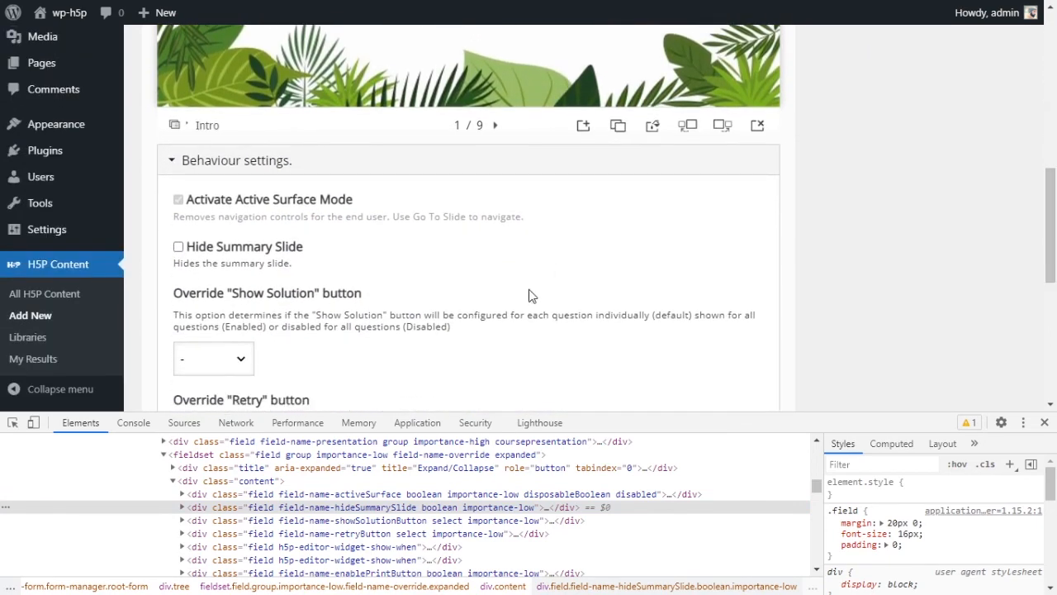
scroll(531, 295, "up", 1)
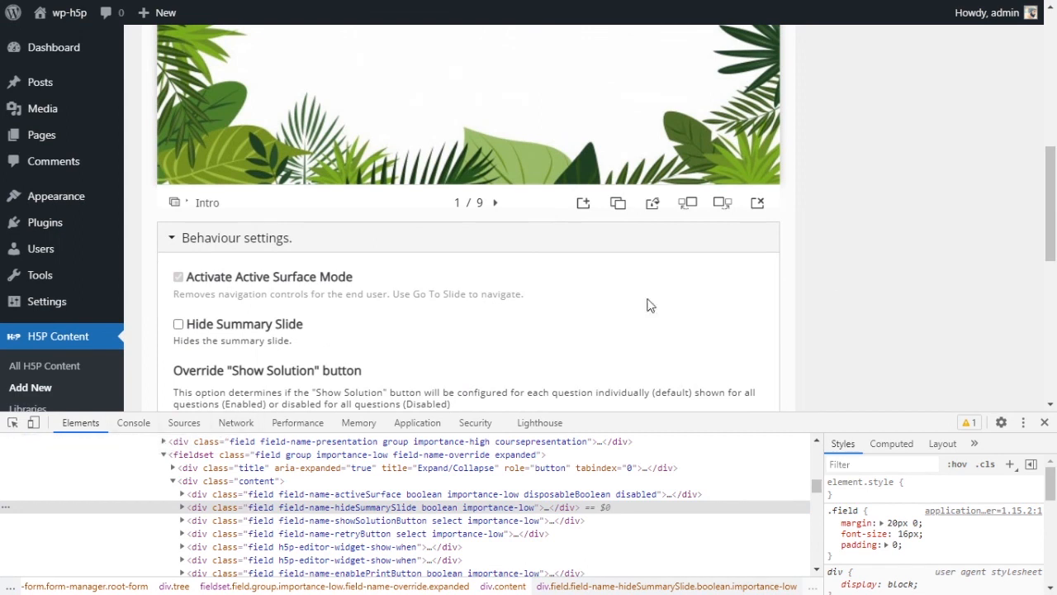
left_click(1044, 421)
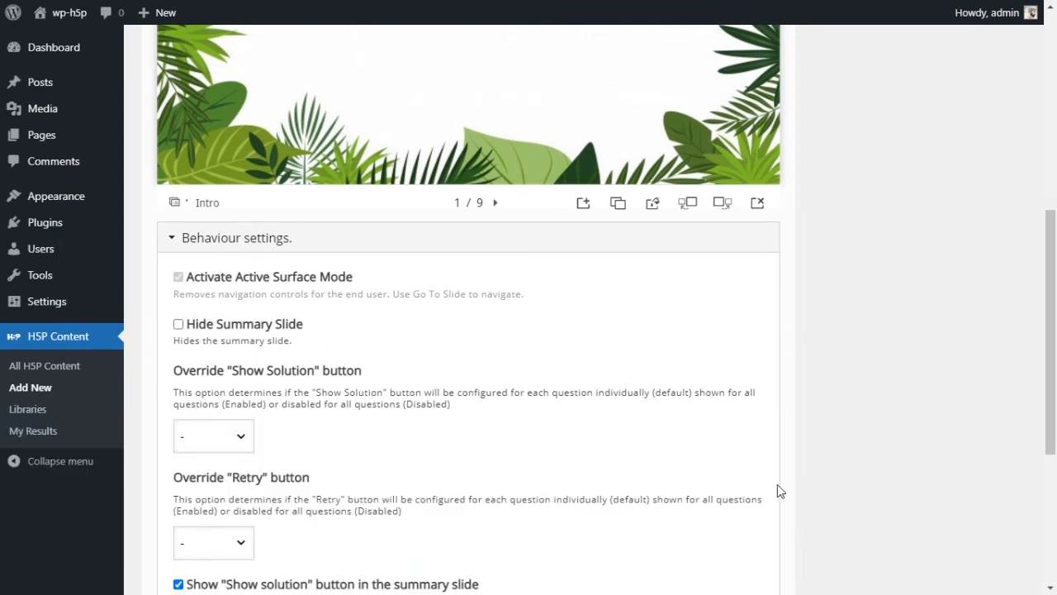
Inspect the Activate Active Surface Mode checkbox element in the browser's developer tools.
key("F12")
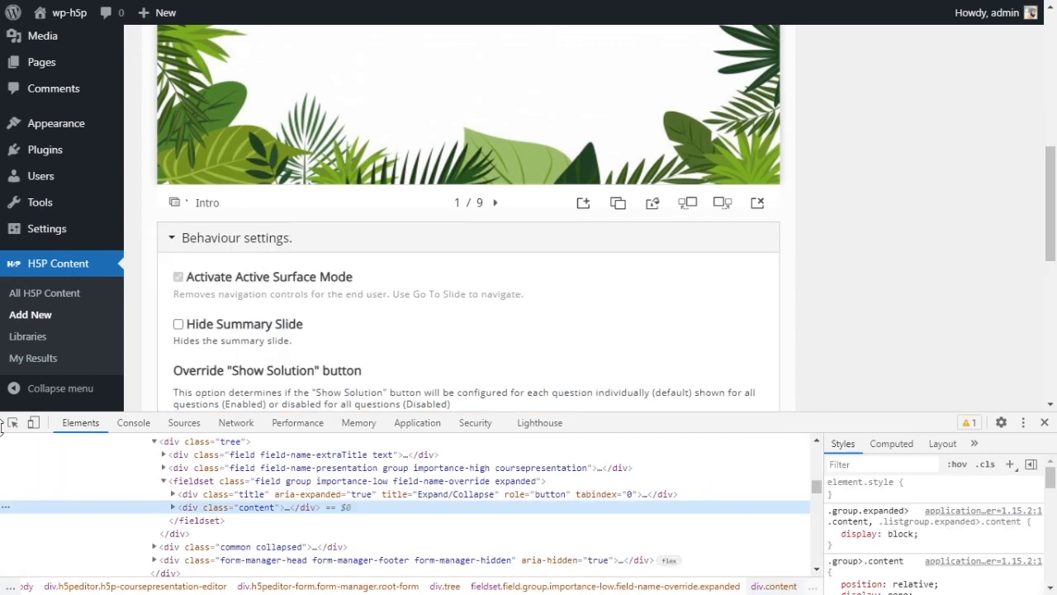
left_click(13, 422)
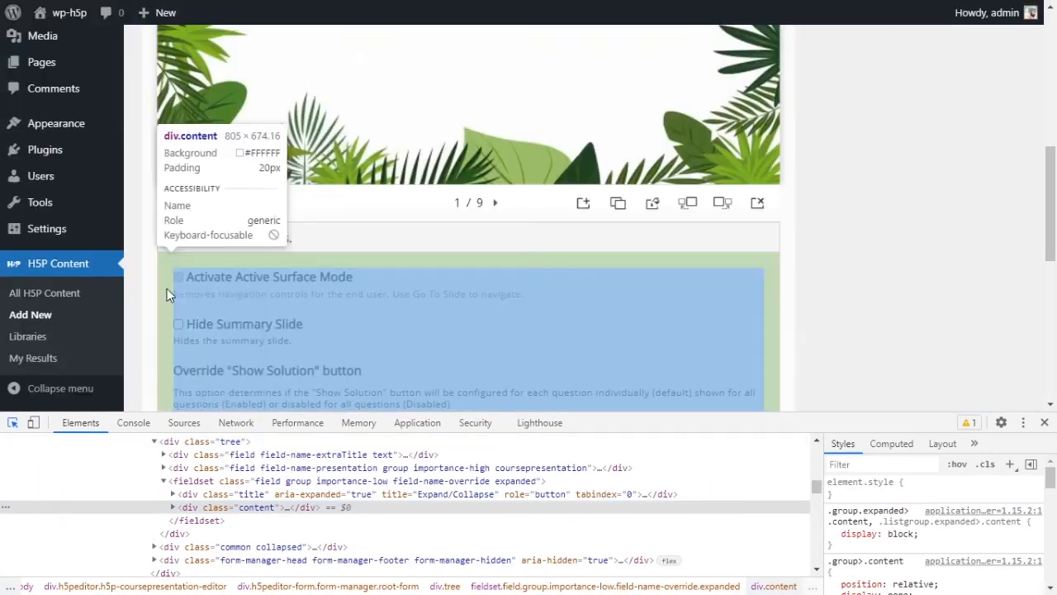
left_click(179, 281)
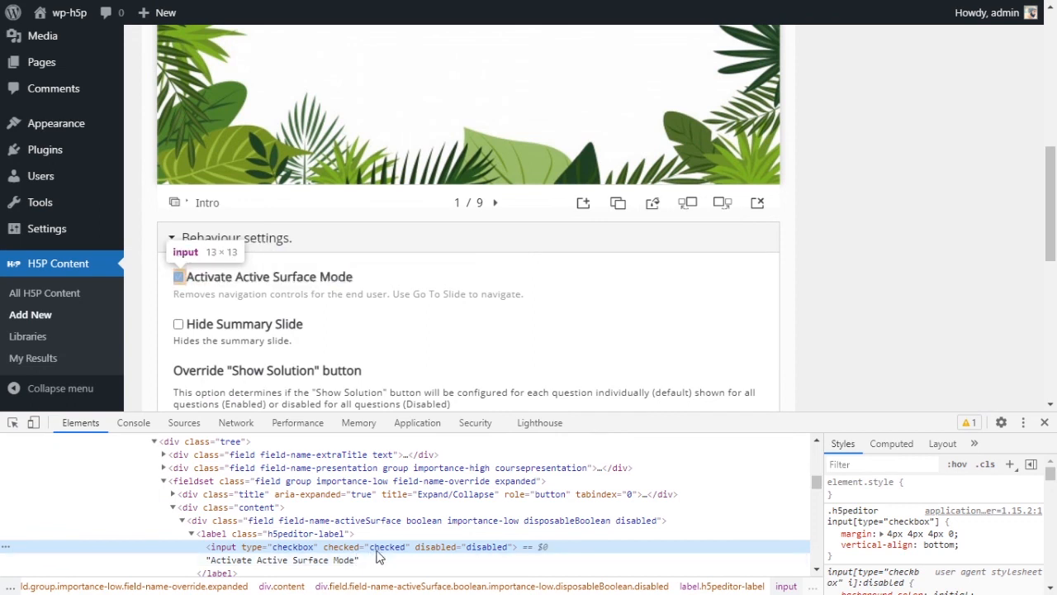
Remove the disabled="disabled" attribute from the Active Surface Mode checkbox's input element in the HTML.
double_click(494, 551)
key("BackSpace")
double_click(436, 546)
key("BackSpace")
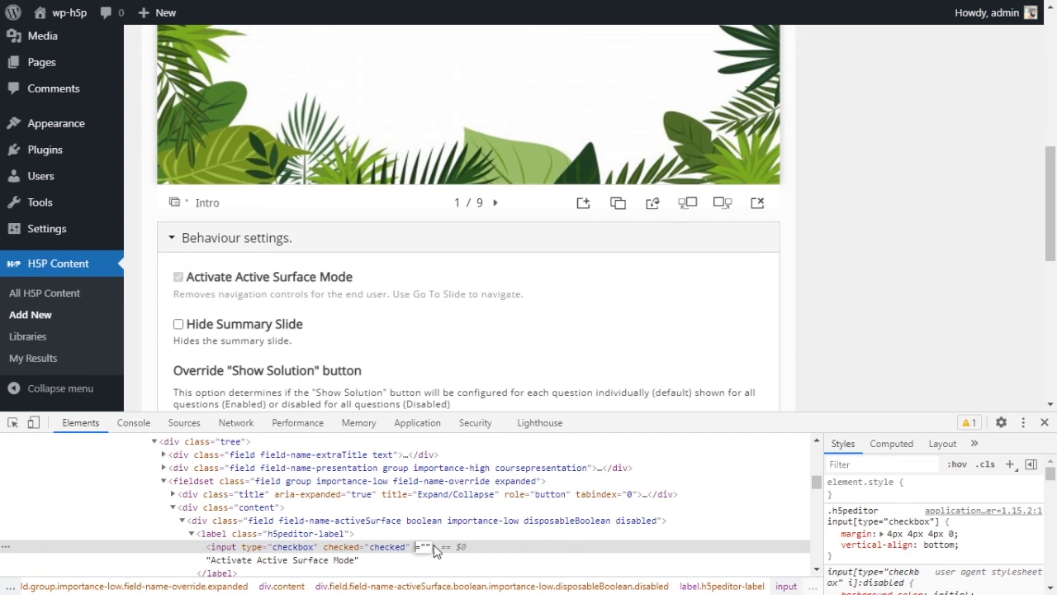
key("Return")
double_click(443, 548)
key("BackSpace")
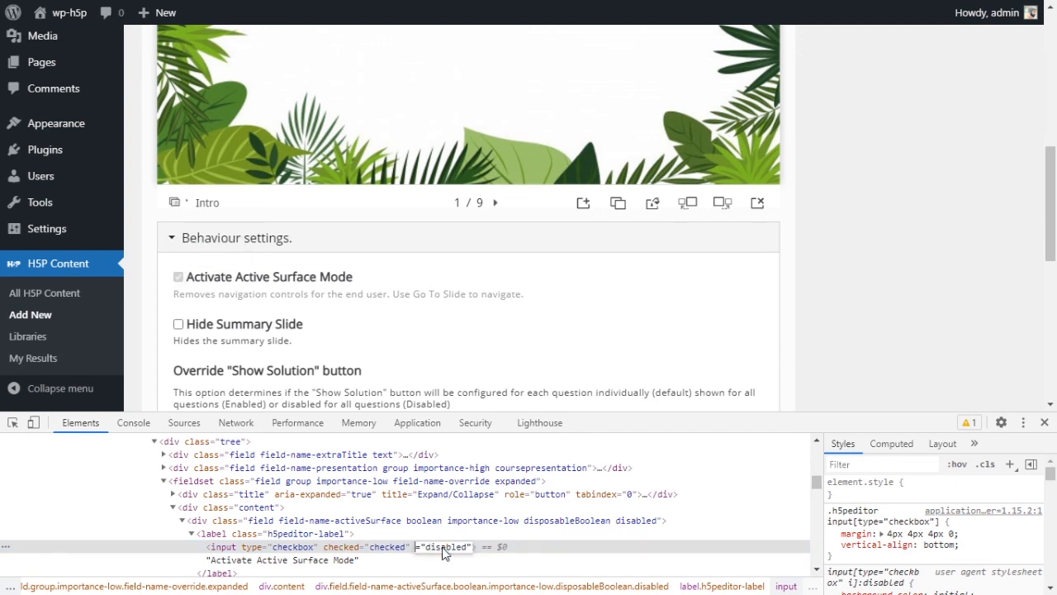
left_click(443, 548)
key("BackSpace")
key("BackSpace")
key("BackSpace")
left_click_drag(419, 549, 461, 555)
key("BackSpace")
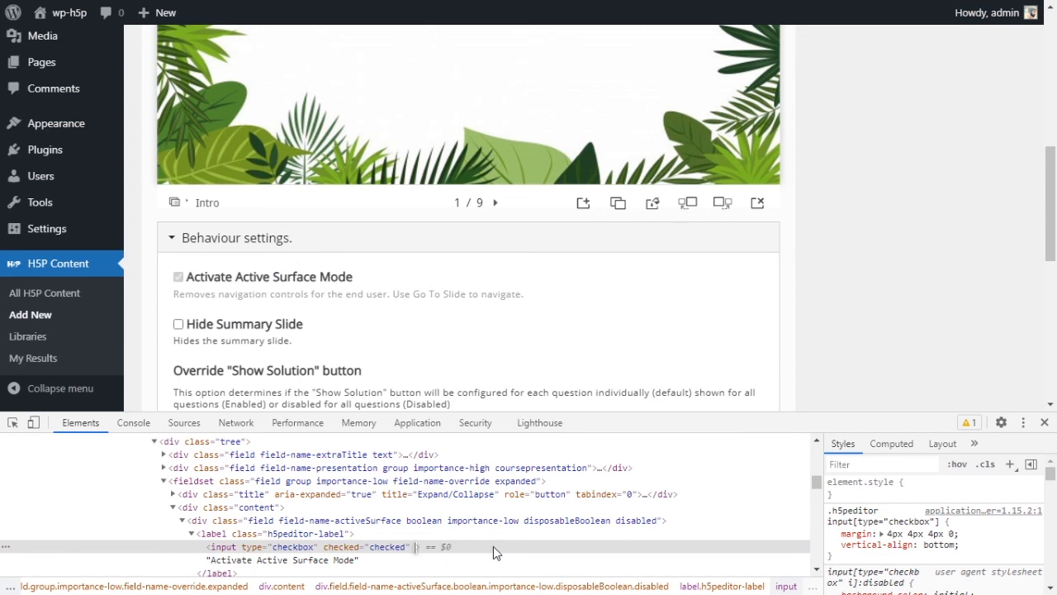
key("Return")
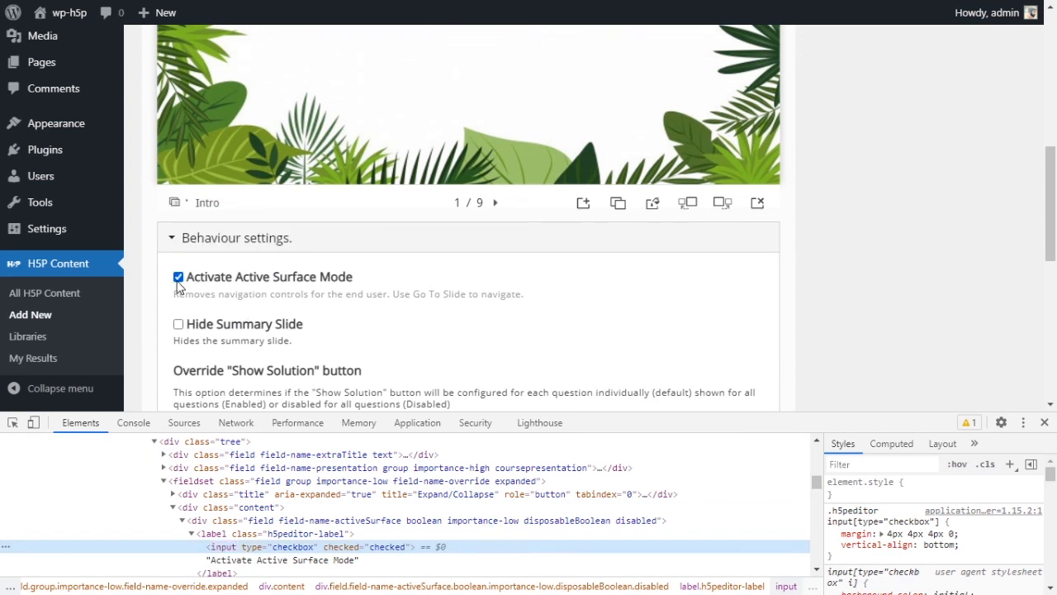
Turn off Activate Active Surface Mode in the behaviour settings.
left_click(177, 279)
left_click(179, 278)
left_click(179, 278)
left_click(179, 278)
left_click(608, 95)
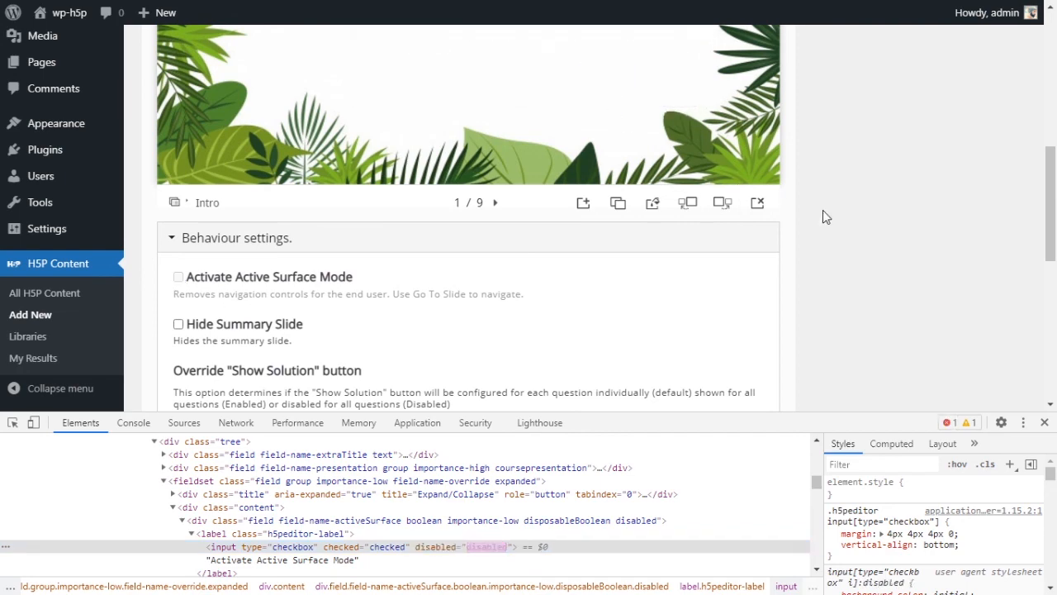
Save the presentation update and close the developer tools.
scroll(918, 237, "up", 6)
left_click(997, 109)
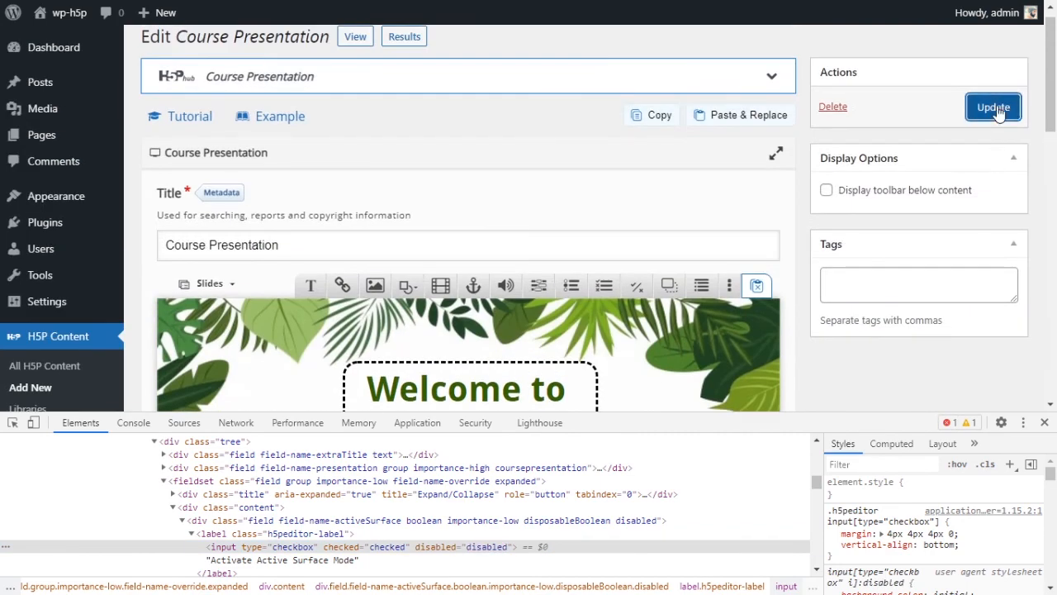
left_click(1044, 422)
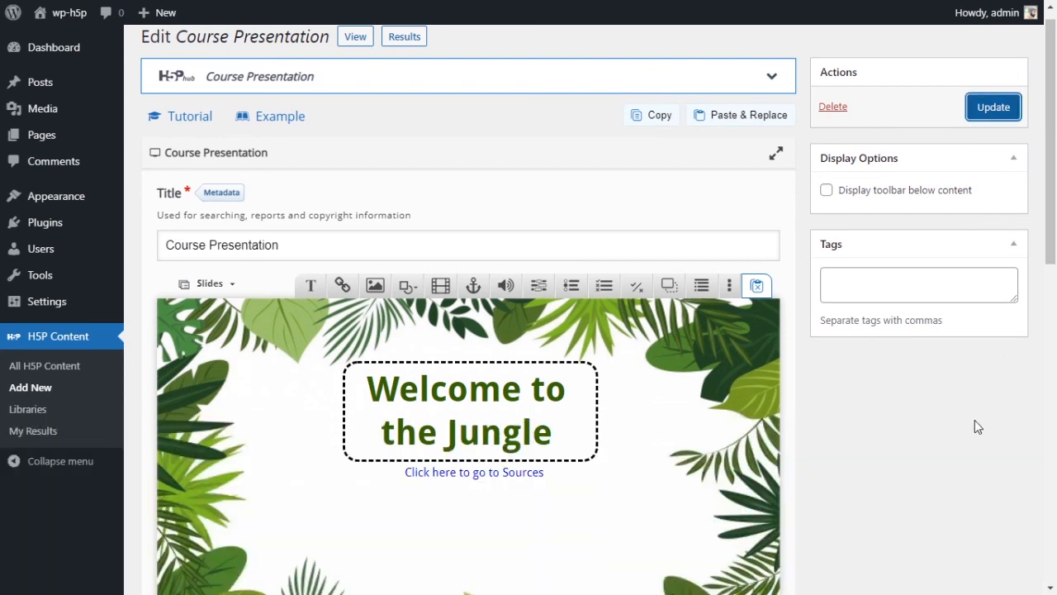